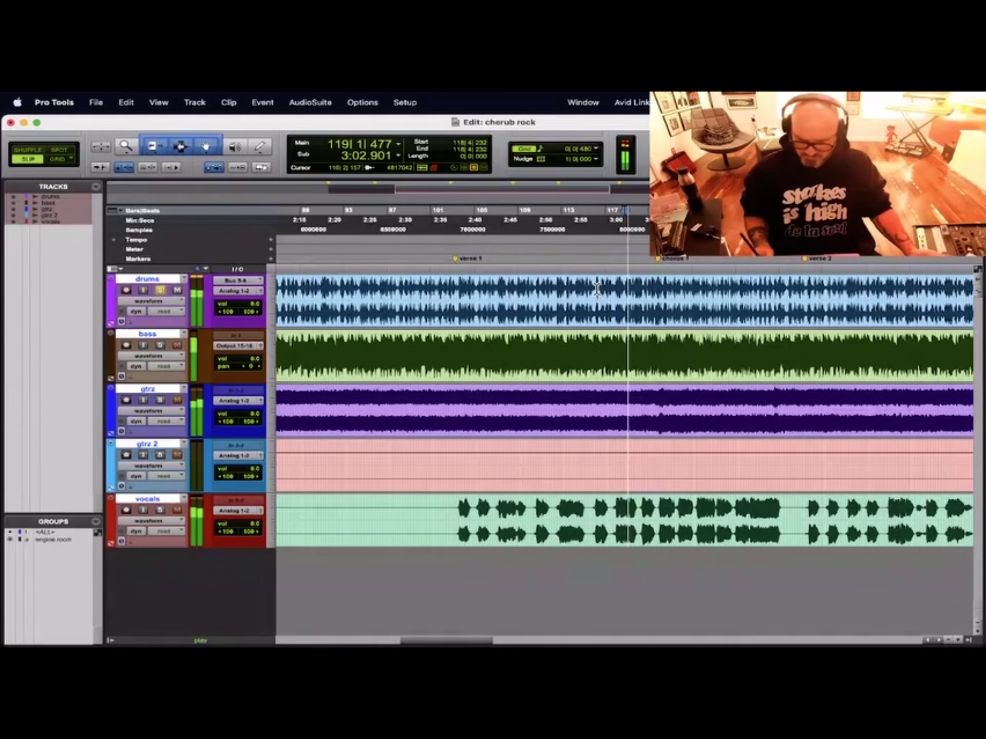
- Play the song from about bar 181, just before the vocals end after chorus 2
key("super+bracketleft")
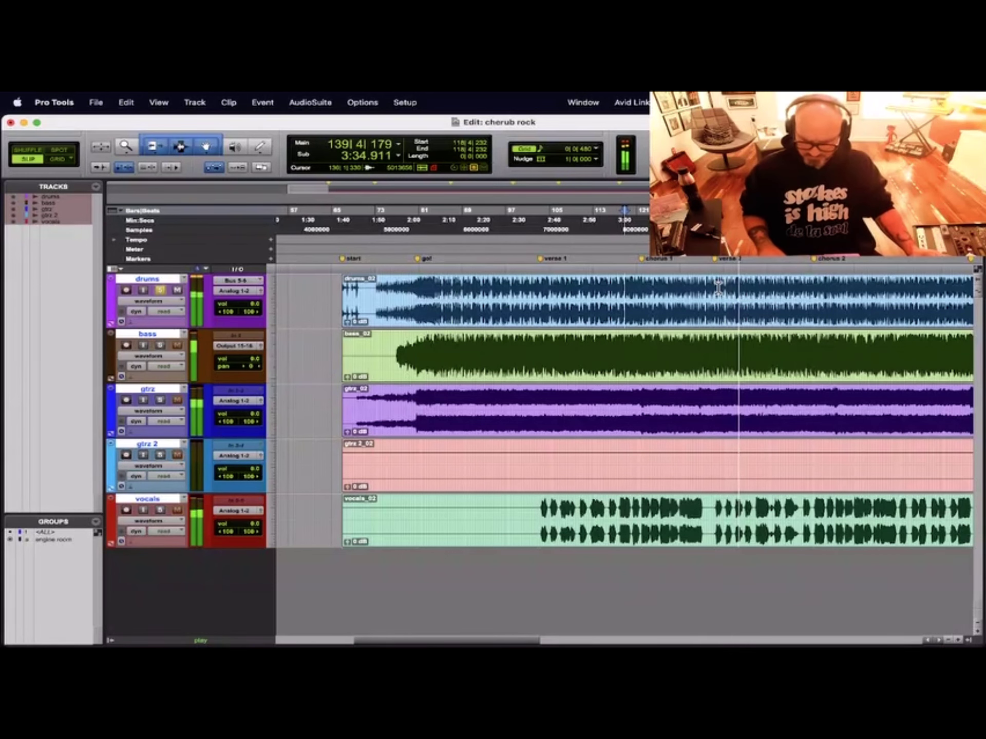
key("super+bracketleft")
key("space")
left_click(753, 290)
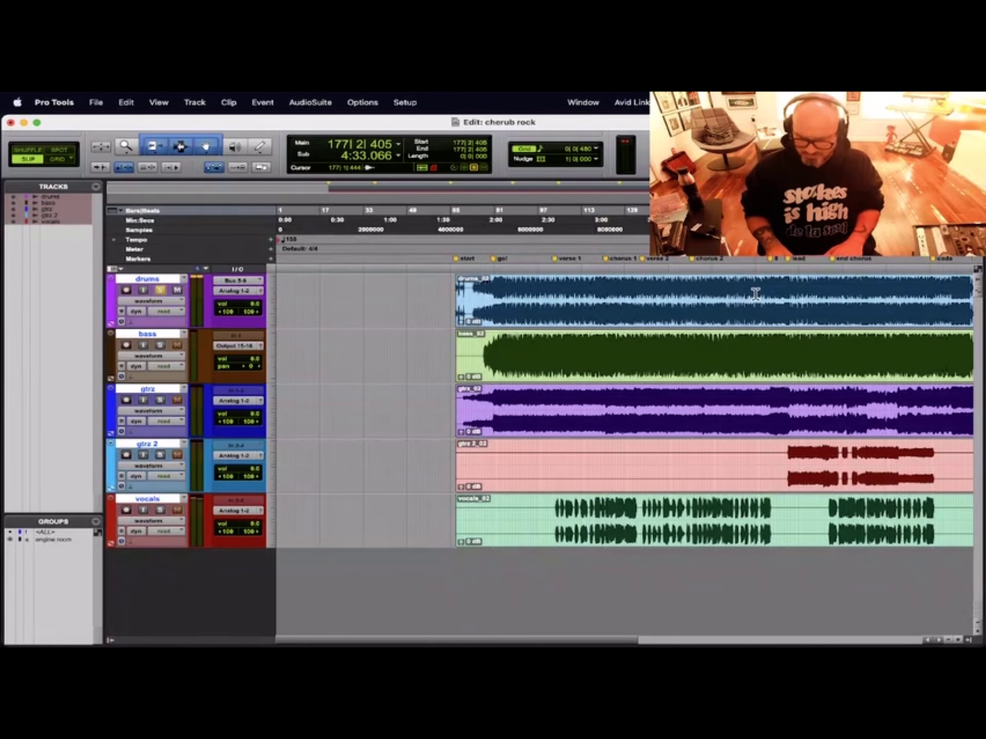
key("super+bracketright")
key("super+bracketright")
key("super+bracketright")
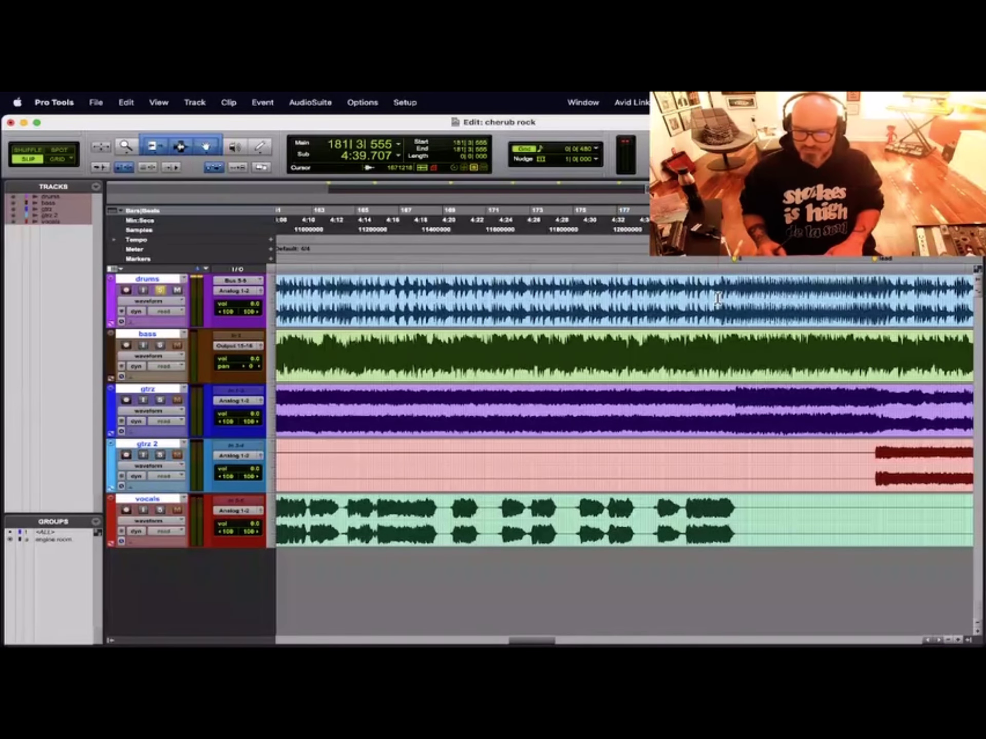
key("space")
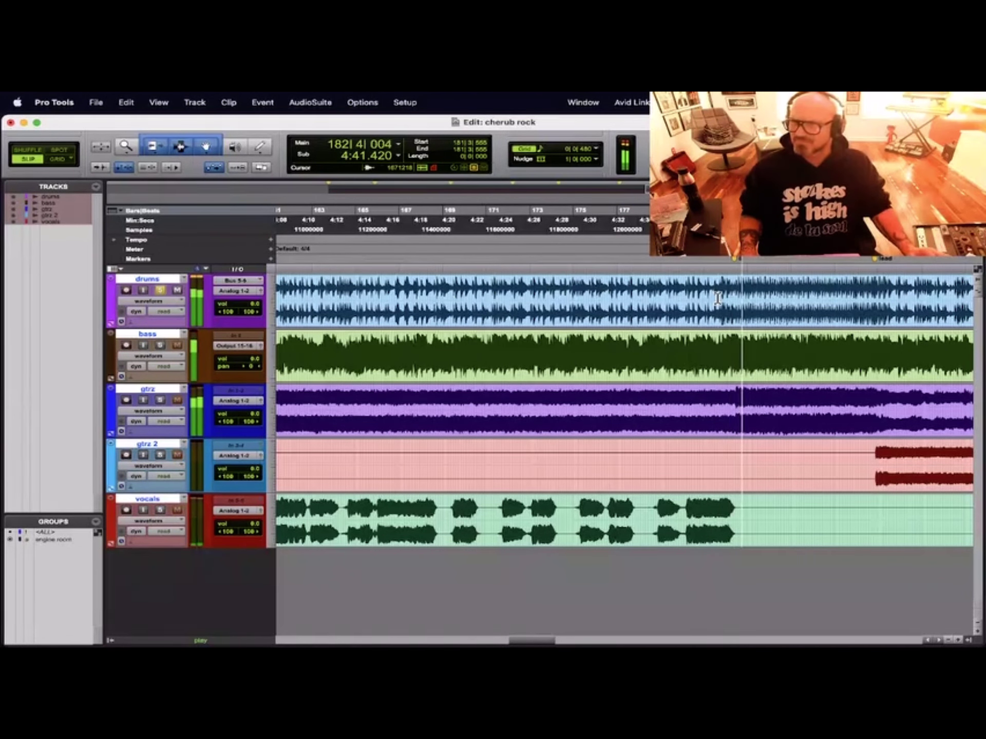
- Replay the transition after chorus 2 from slightly earlier, at about bar 180
key("space")
left_click(696, 294)
key("space")
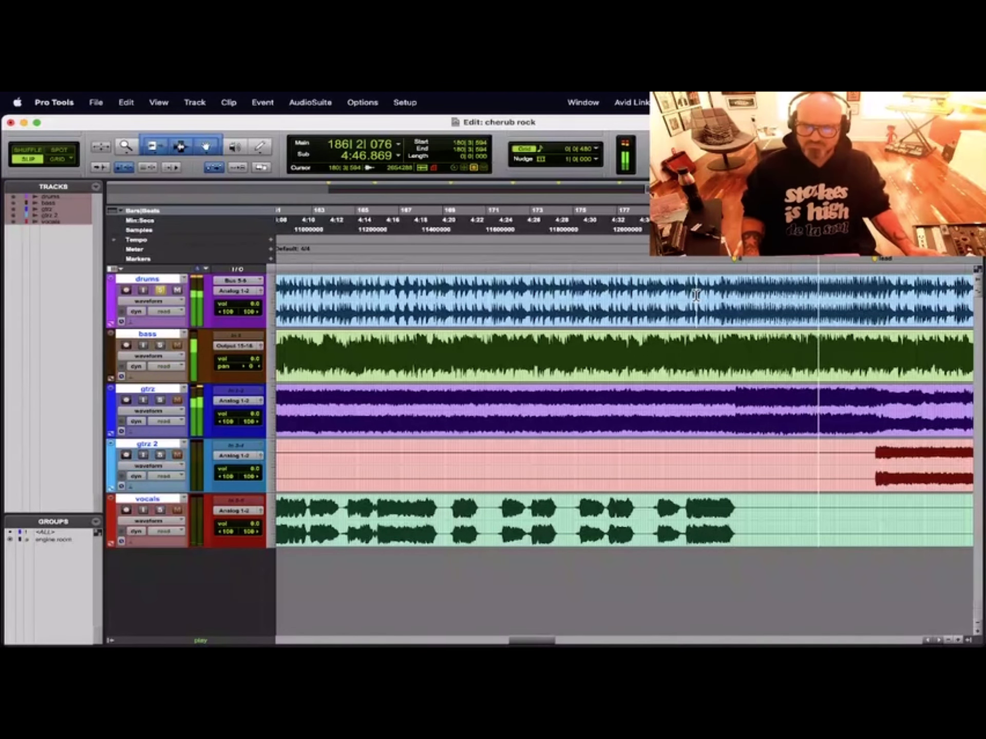
key("super+bracketleft")
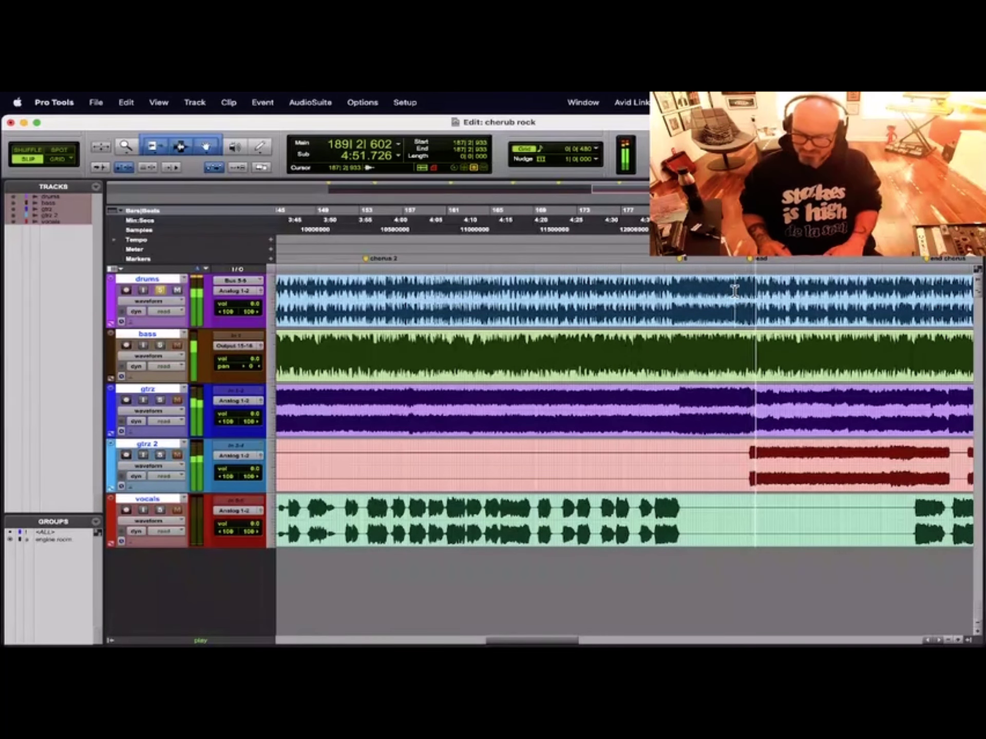
- Audition the section before the lead from about bar 181, and the lead's entrance from about bar 187
key("space")
left_click(668, 288)
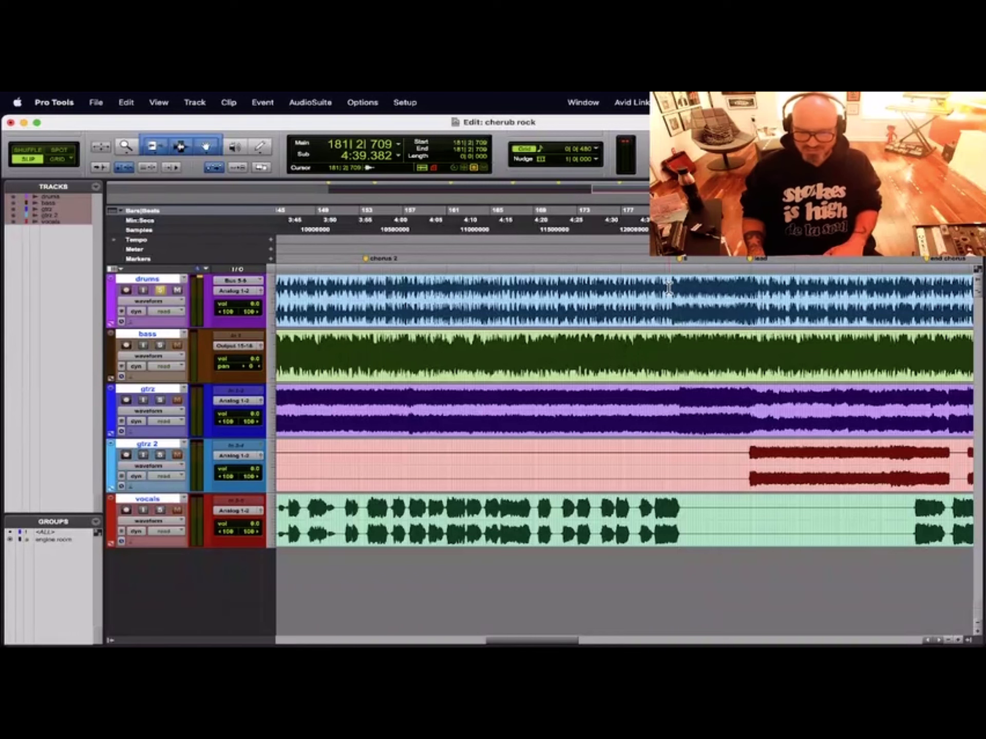
key("space")
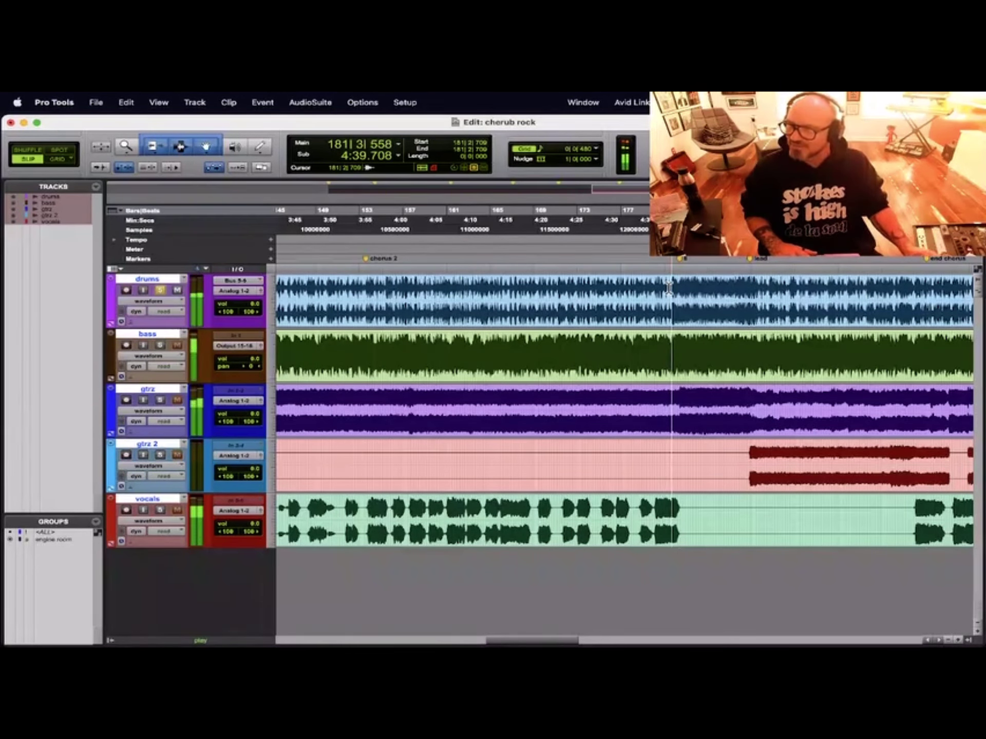
key("space")
key("space")
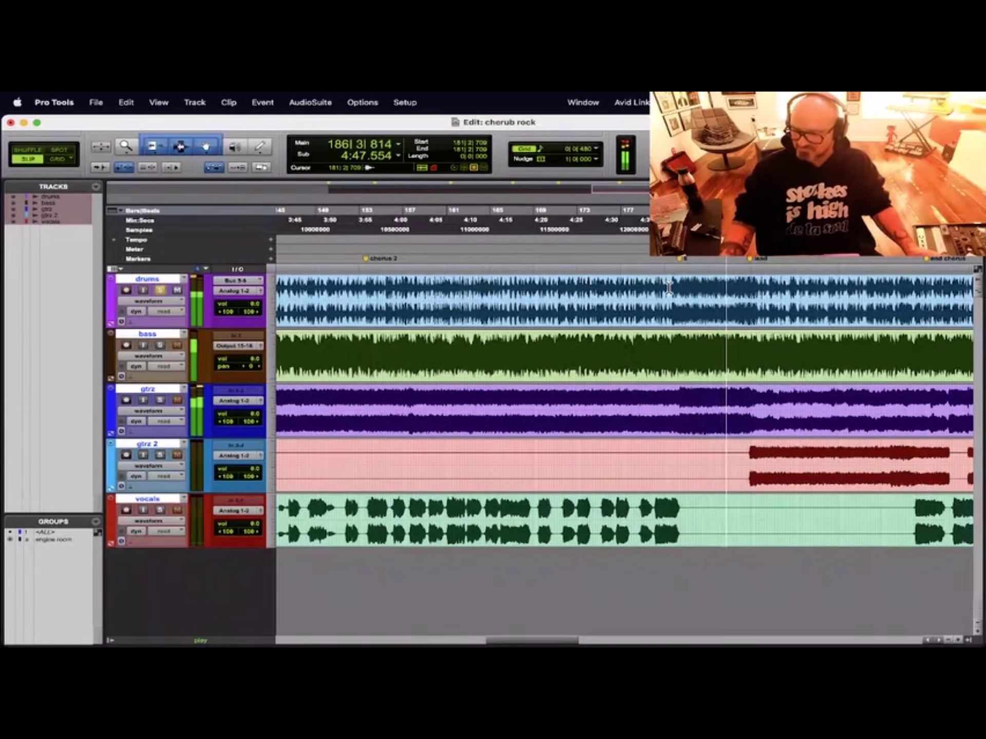
left_click(735, 286)
key("space")
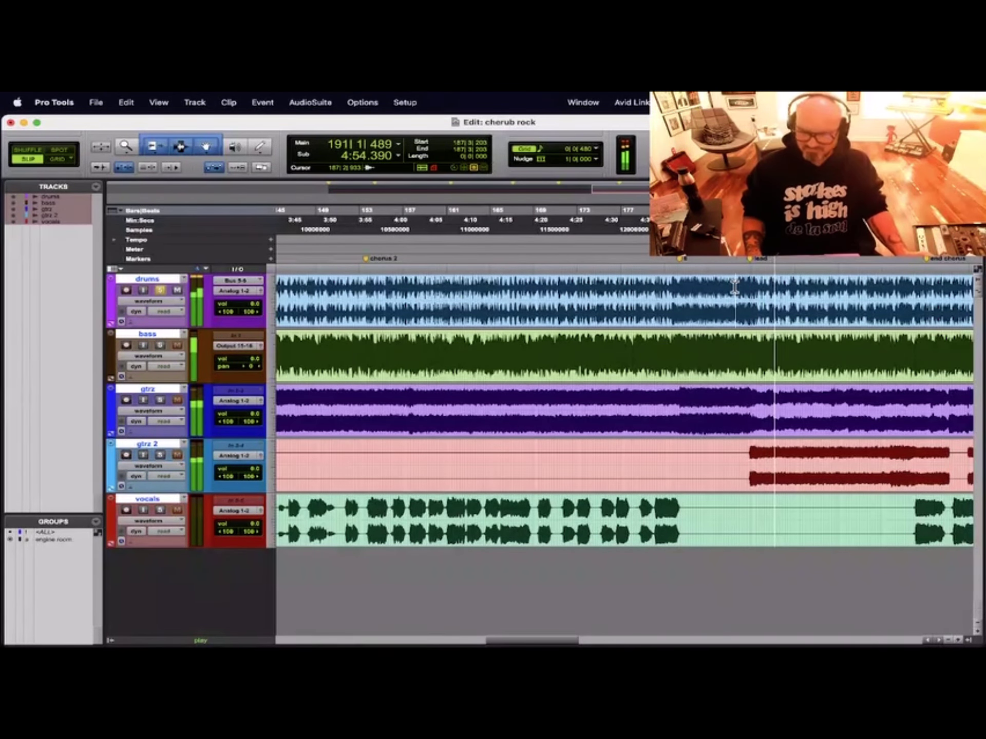
- Play the end of the coda from about bar 248 up to the end marker
key("r")
key("r")
key("r")
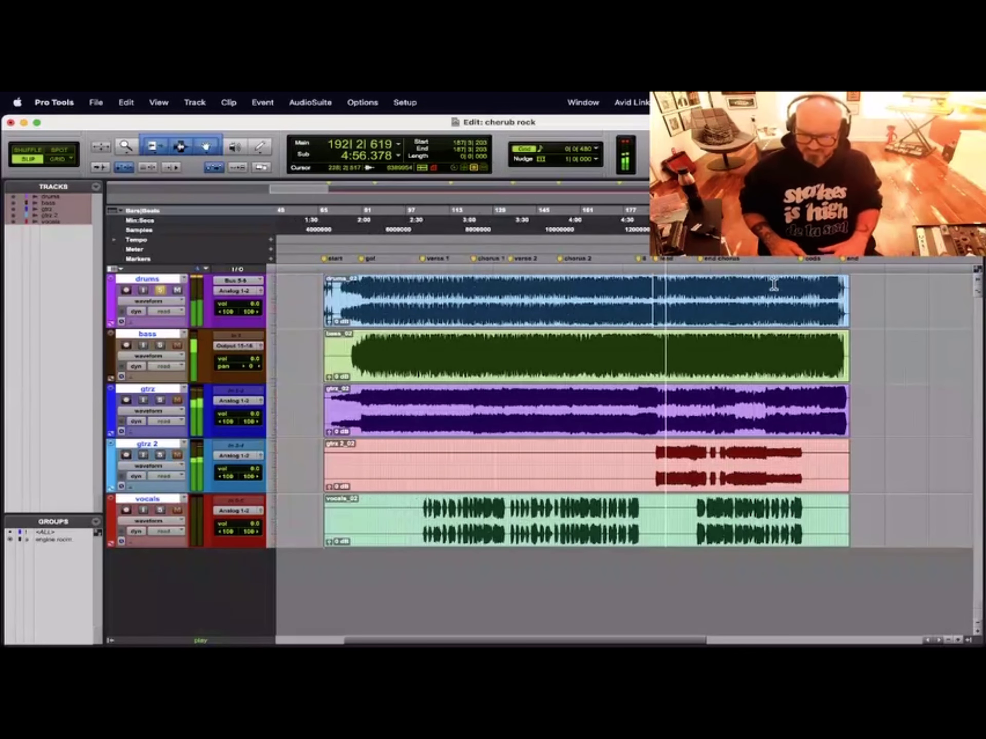
key("t")
key("space")
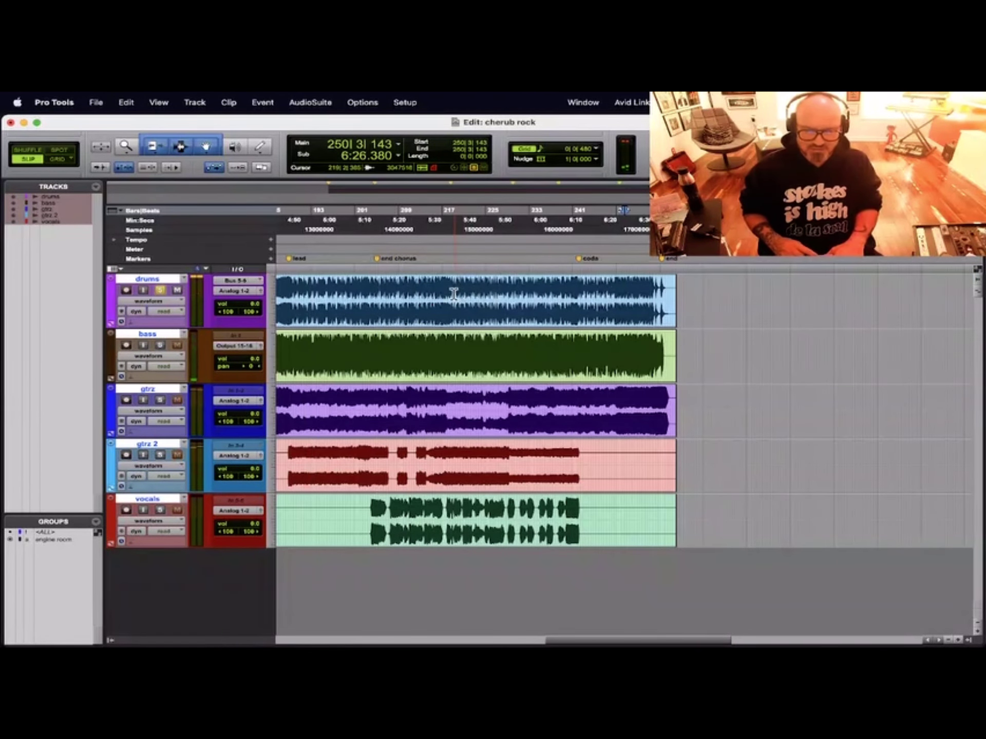
key("space")
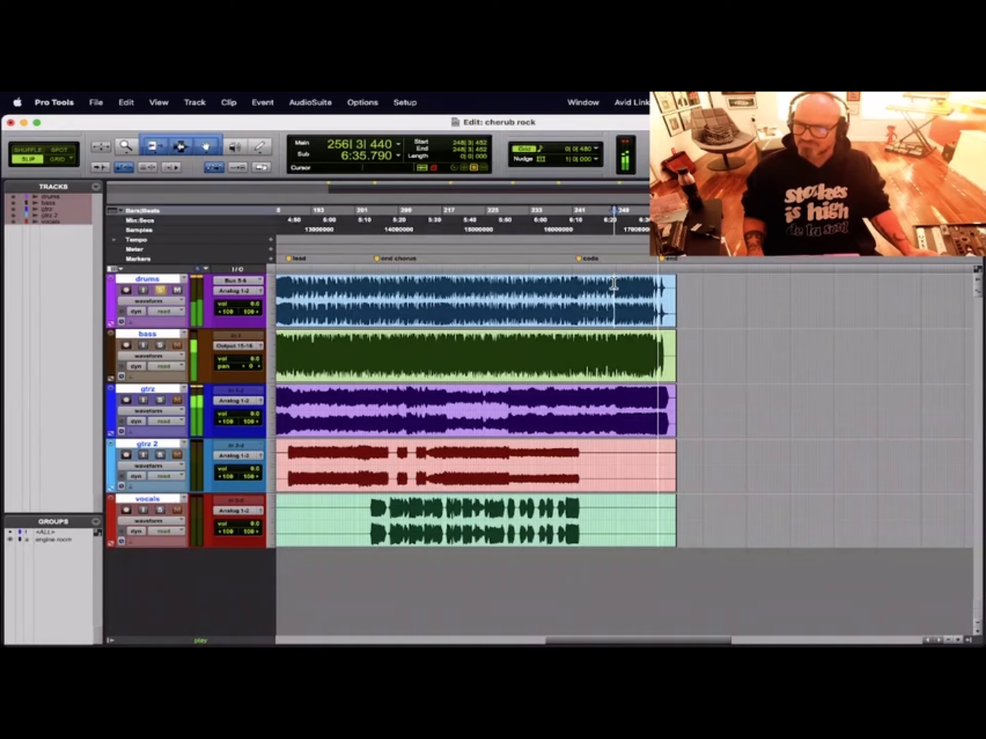
- Move the playback position to the coda, and play the end chorus from about bar 215
left_click(574, 287)
key("space")
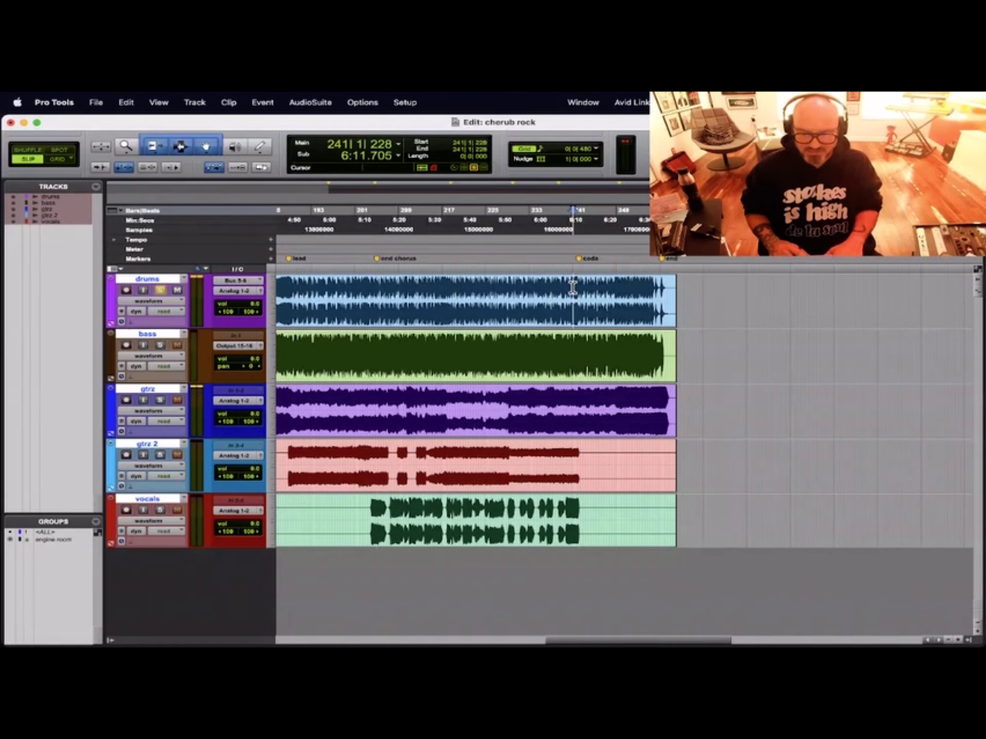
left_click(431, 282)
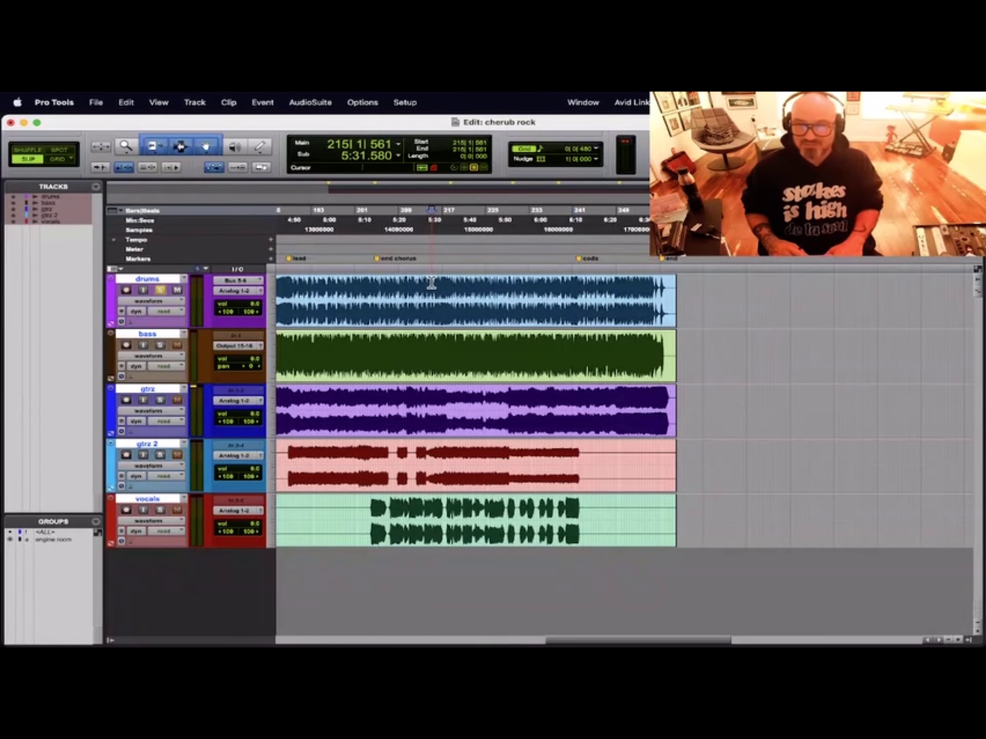
key("space")
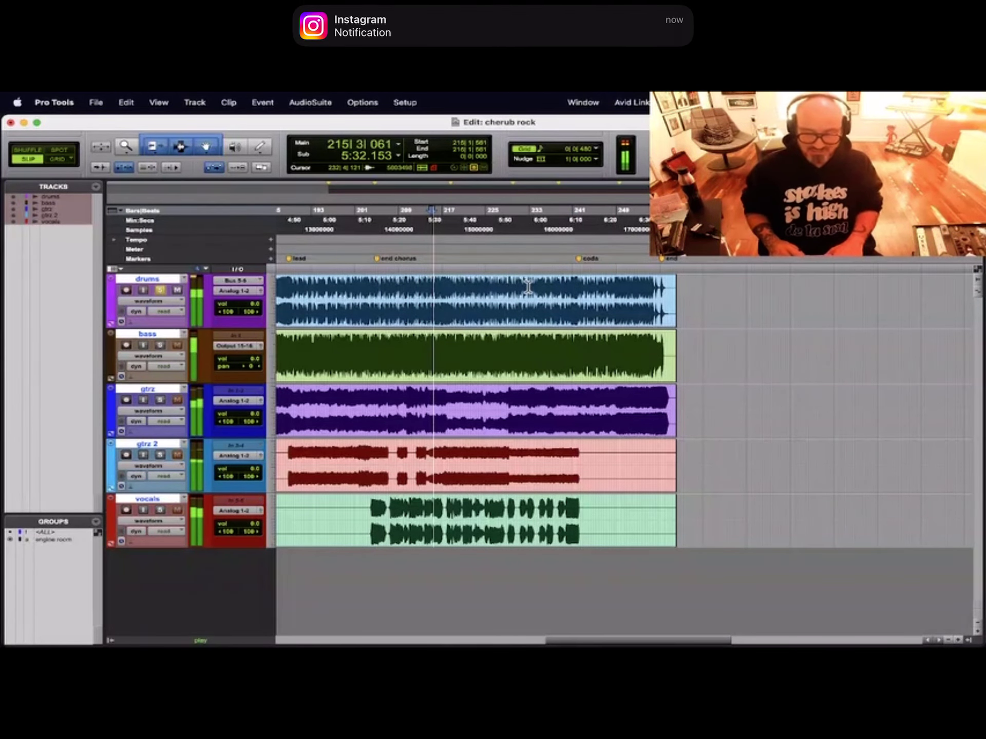
- Stop playback and restart it in the end chorus at the close of bar 215
left_click(613, 289)
key("super+bracketright")
key("super+bracketright")
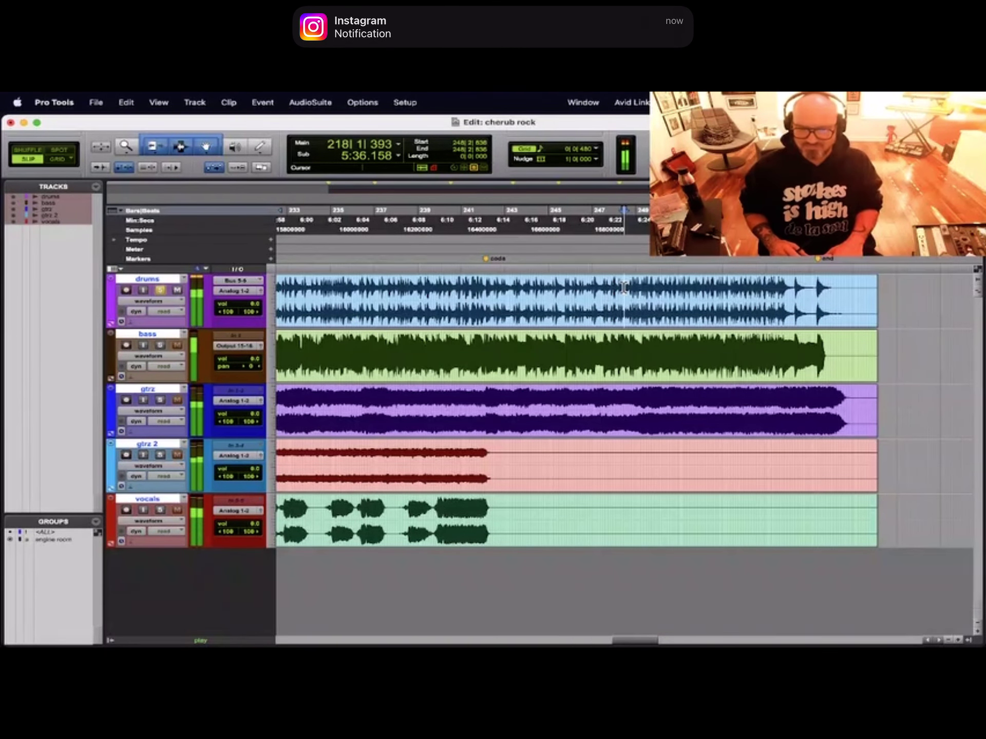
key("super+bracketleft")
key("space")
key("super+bracketleft")
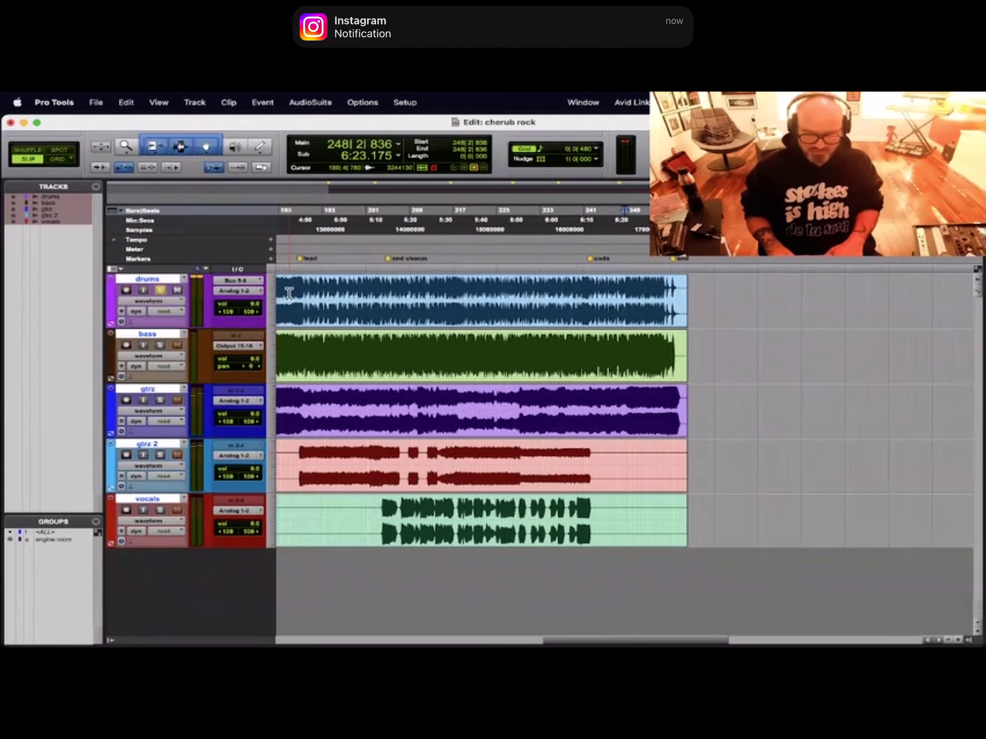
left_click(447, 285)
key("space")
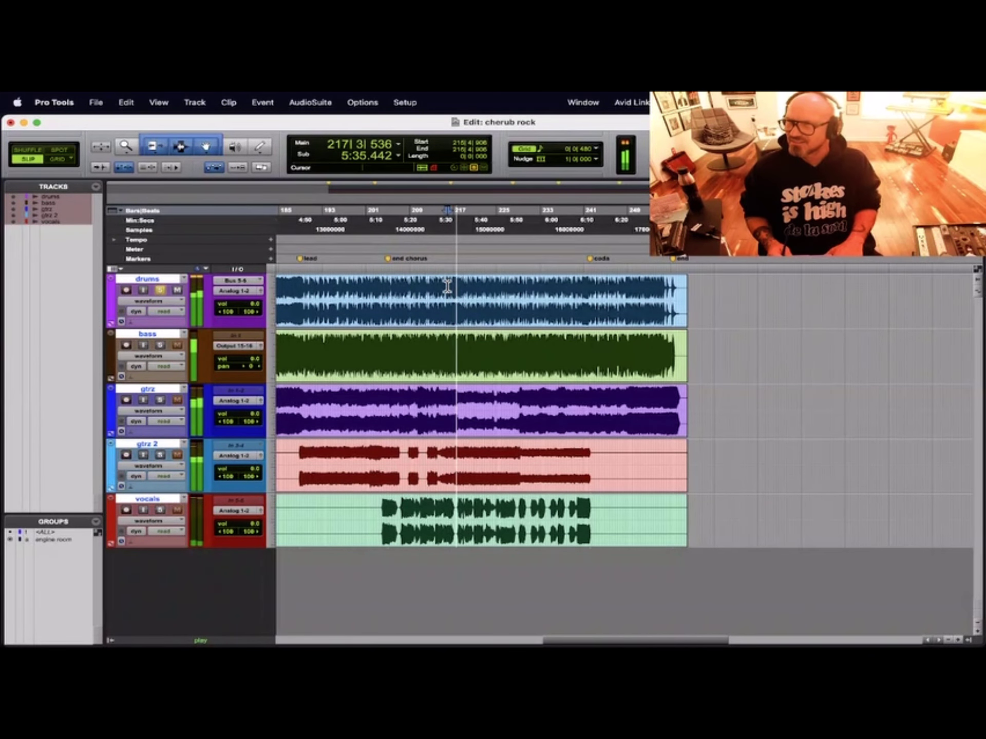
- Replay the end chorus passage from bar 215 repeatedly, and move the playback position to bar 248 in the coda
key("space")
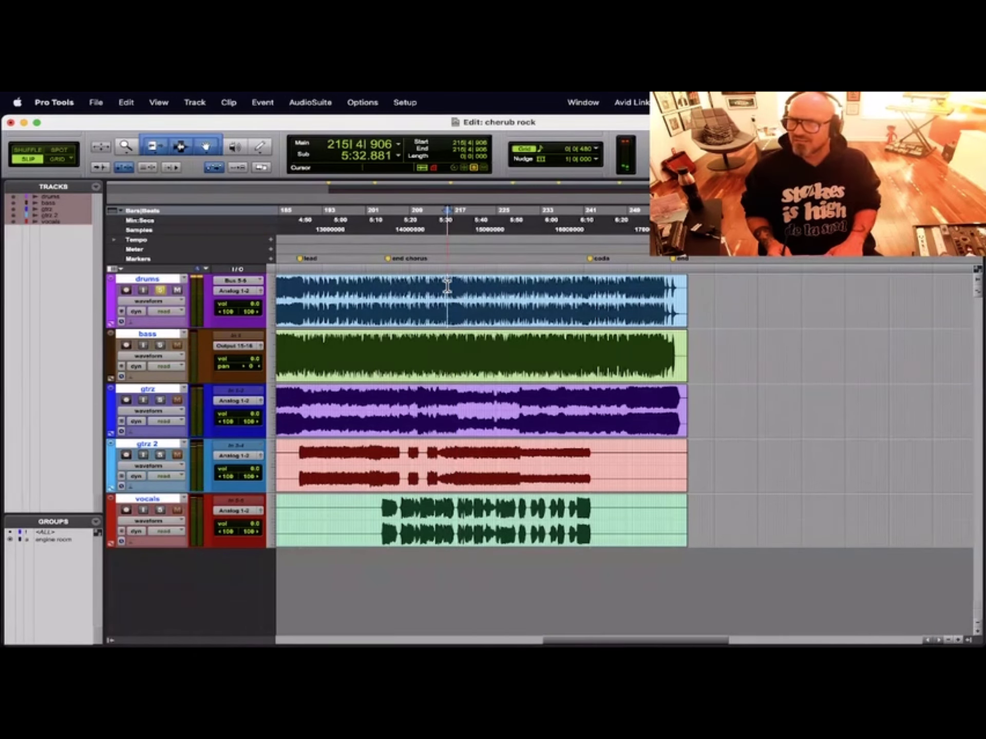
key("space")
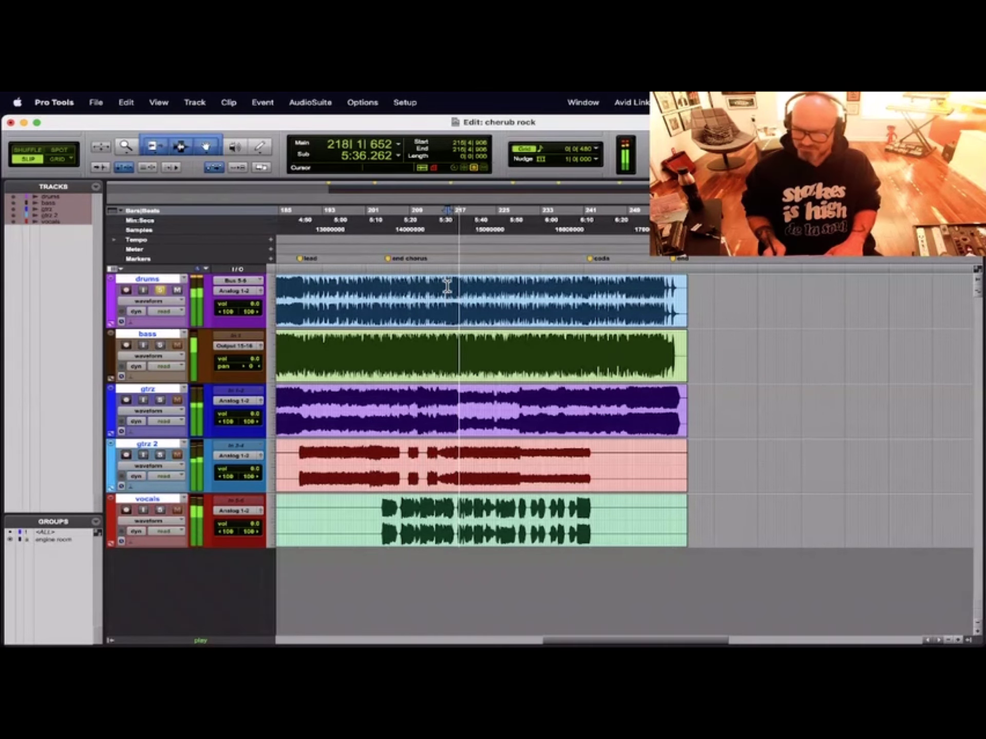
key("space")
key("space")
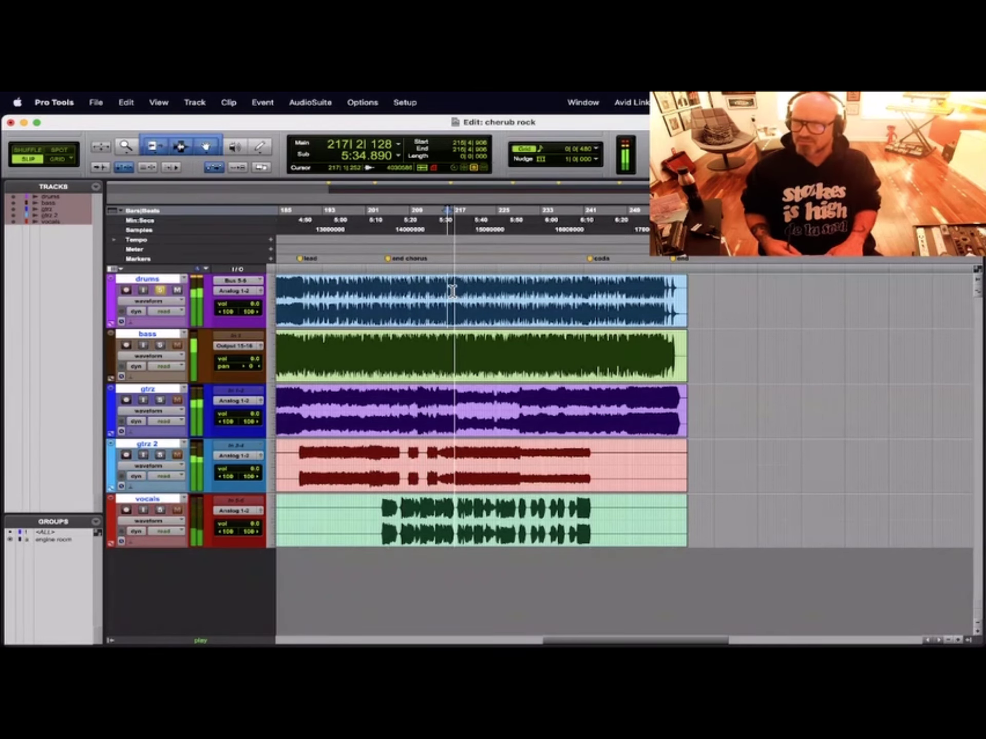
left_click(623, 289)
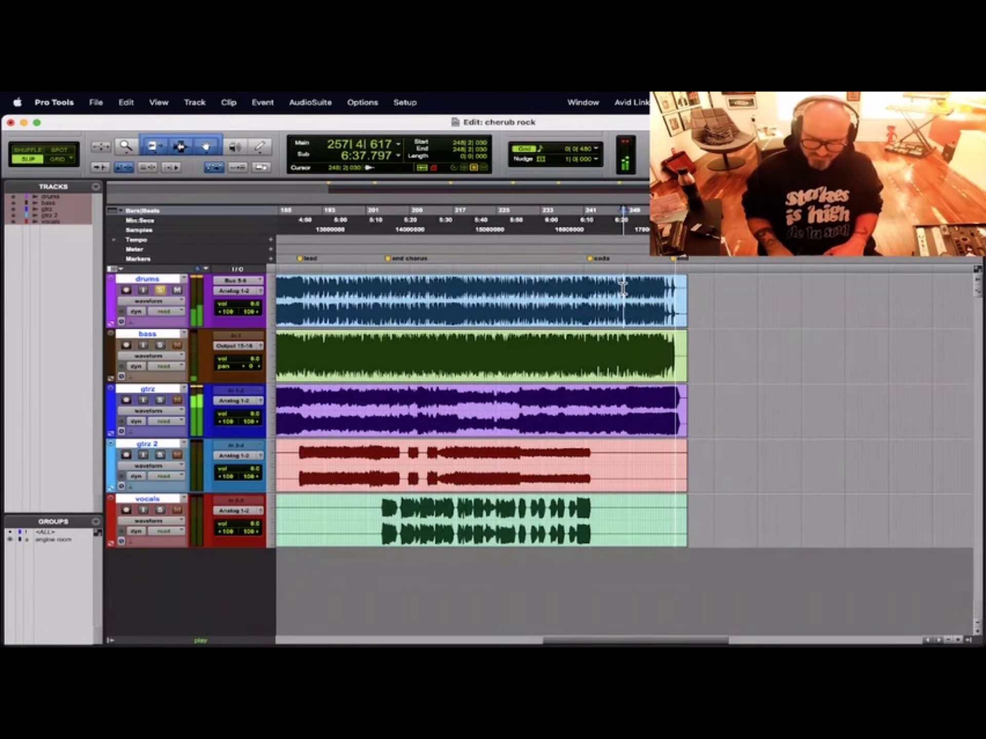
- Stop playback and place the edit cursor just before the bass comes in, at about bar 76
key("super+bracketleft")
key("super+bracketleft")
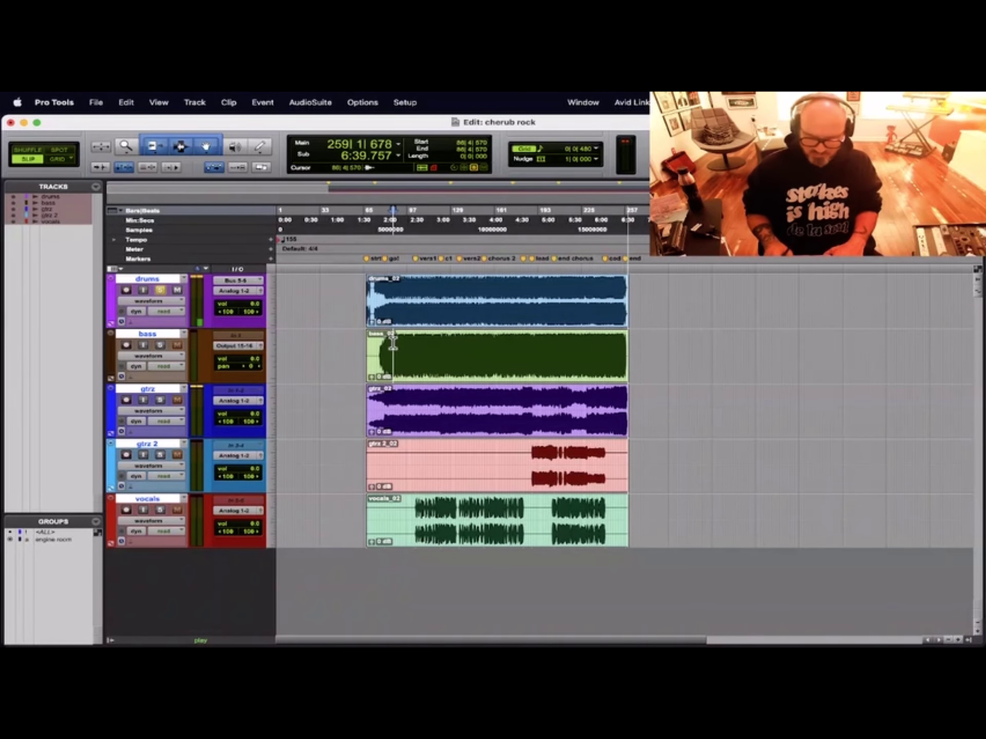
key("super+bracketright")
key("super+bracketright")
key("space")
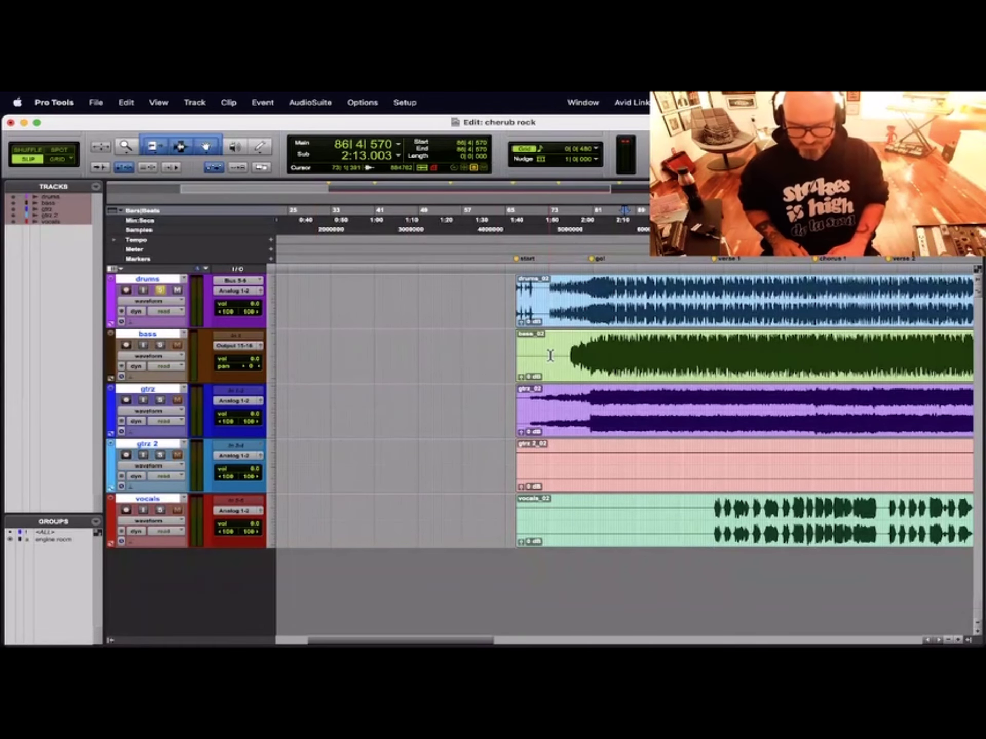
left_click(569, 349)
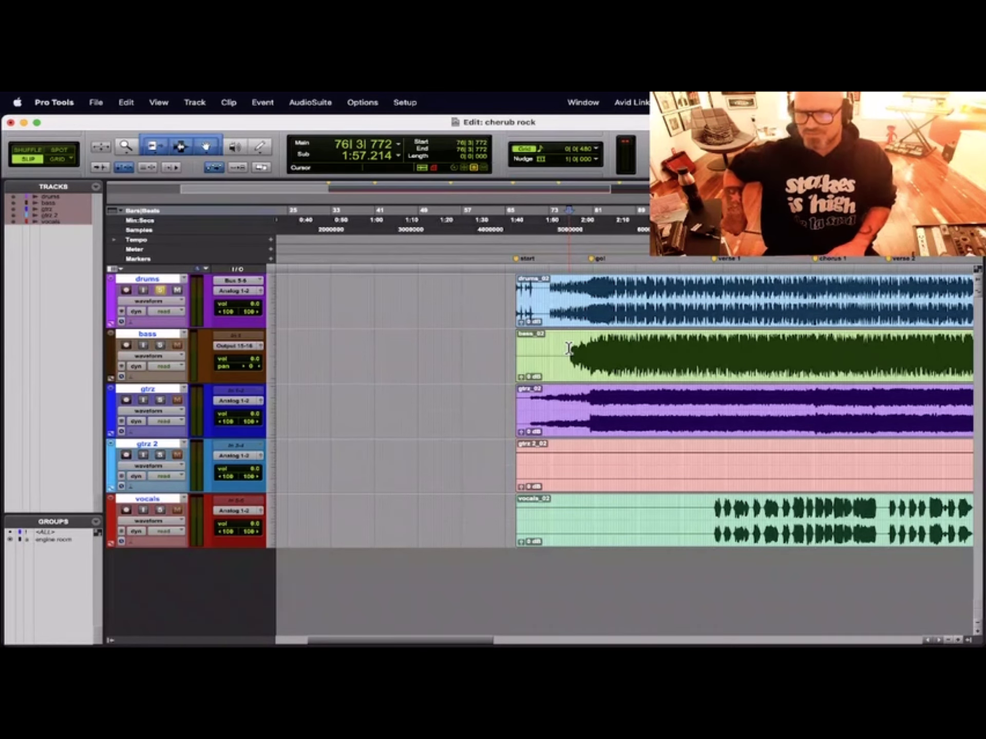
left_click(566, 347)
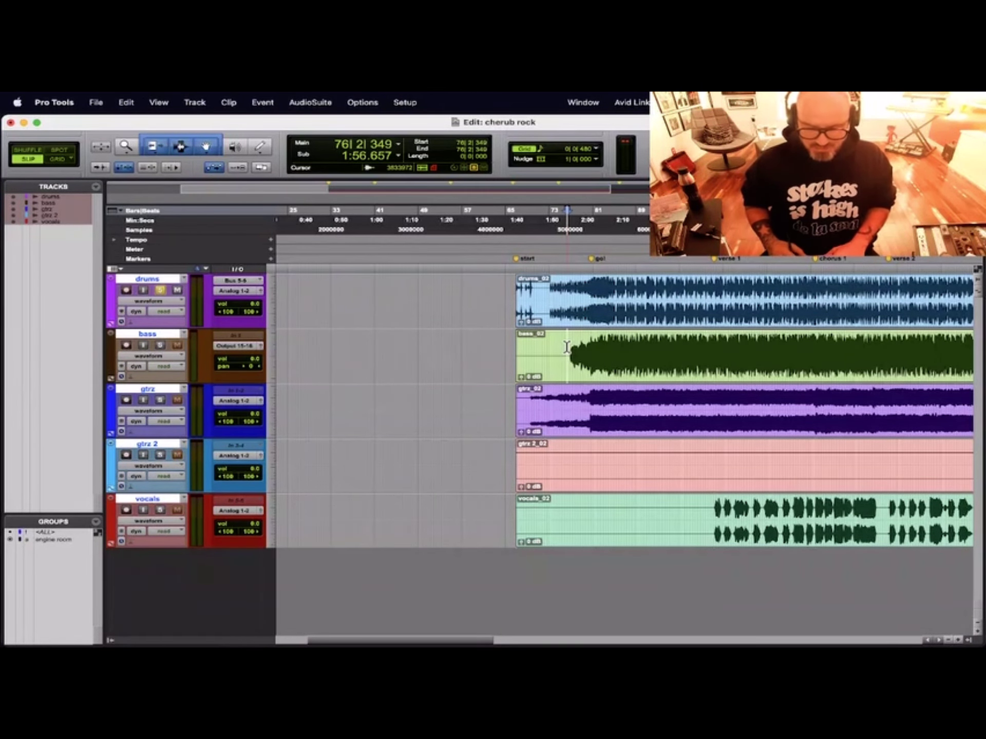
- Solo the bass track and play it from its entrance at about bar 76
left_click(159, 345)
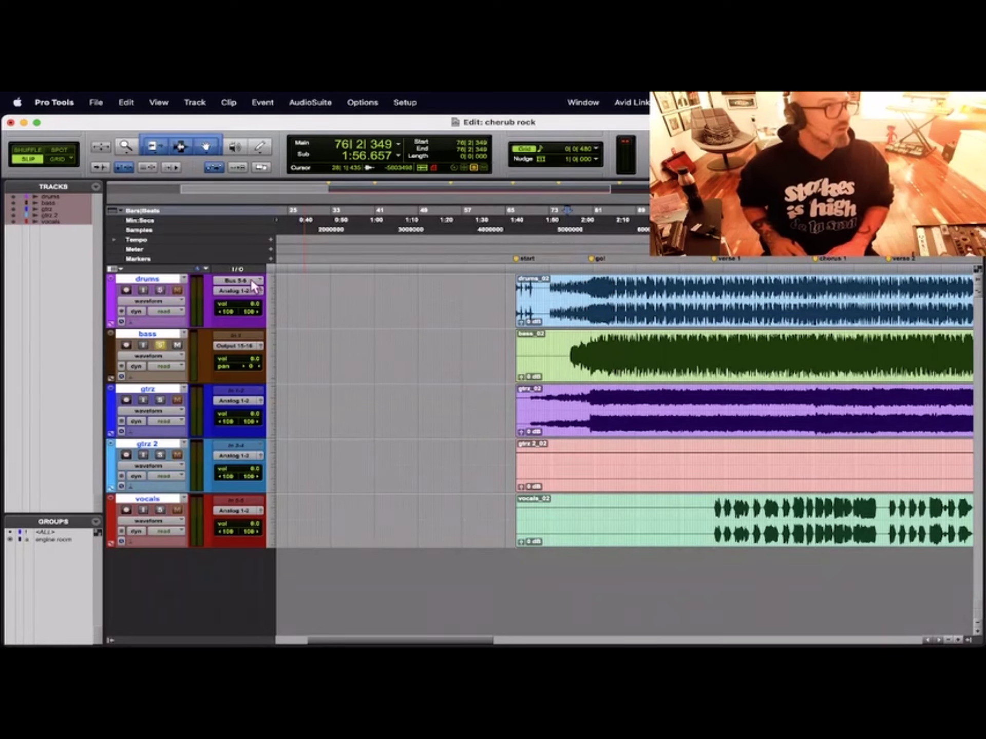
left_click(569, 345)
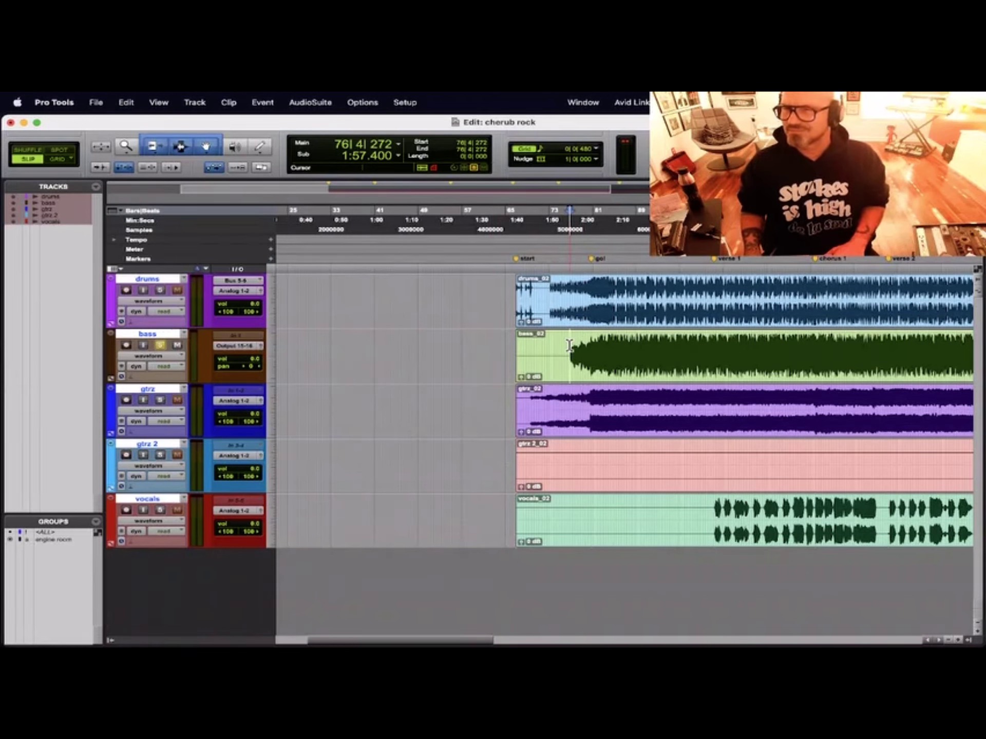
key("space")
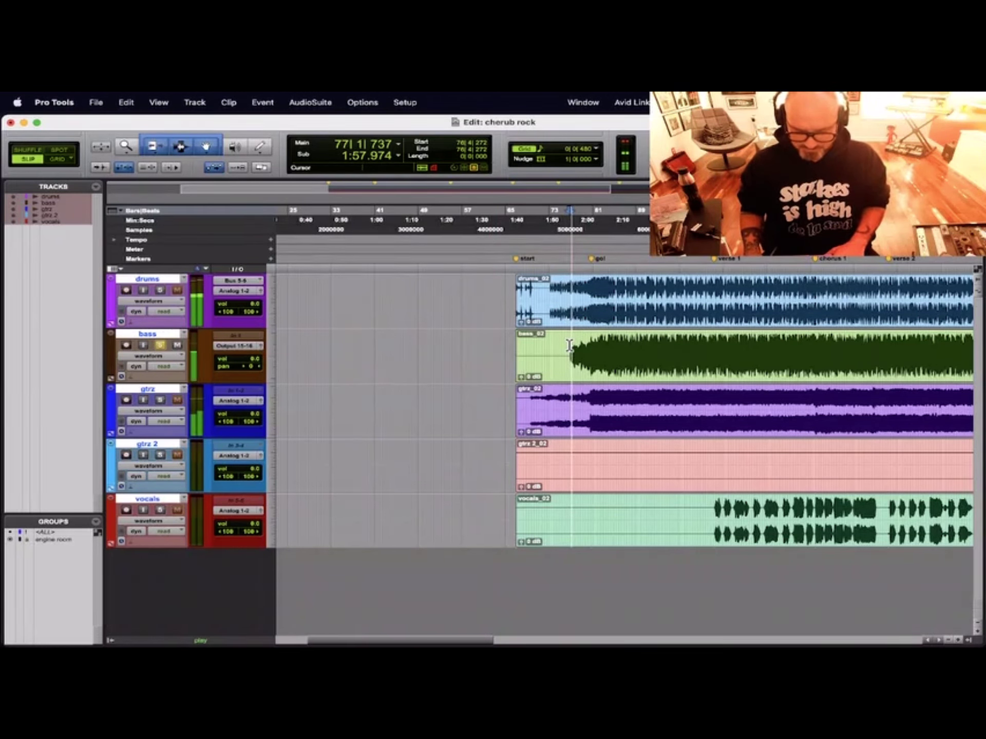
- Set Edit Window Scrolling to Continuous so the timeline follows playback
key("super+bracketleft")
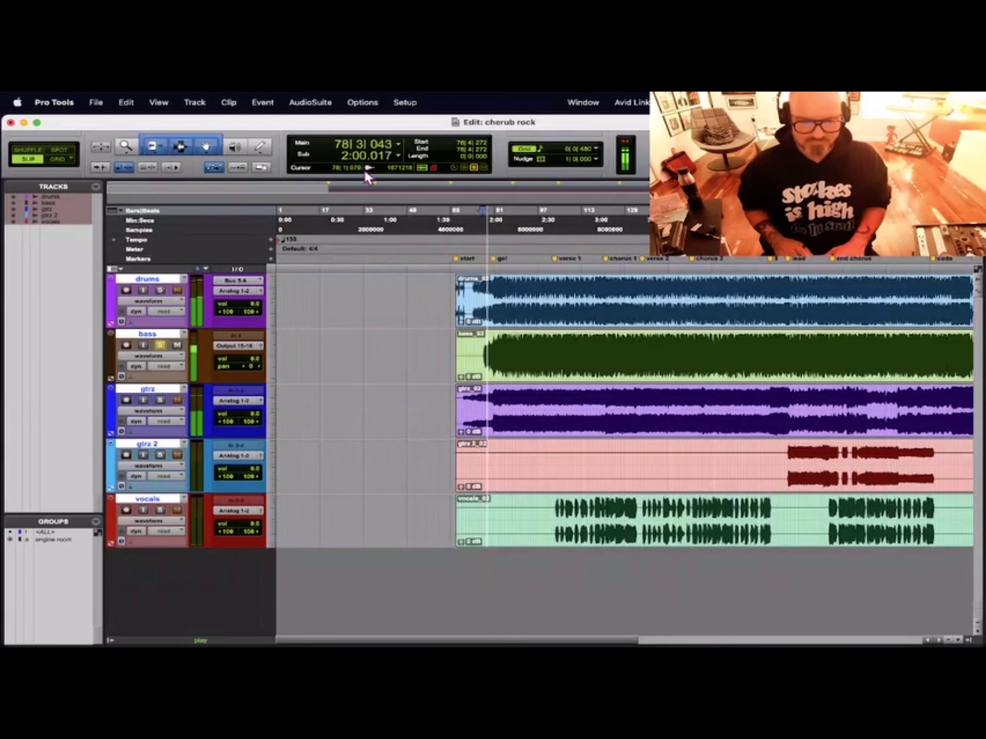
left_click(312, 102)
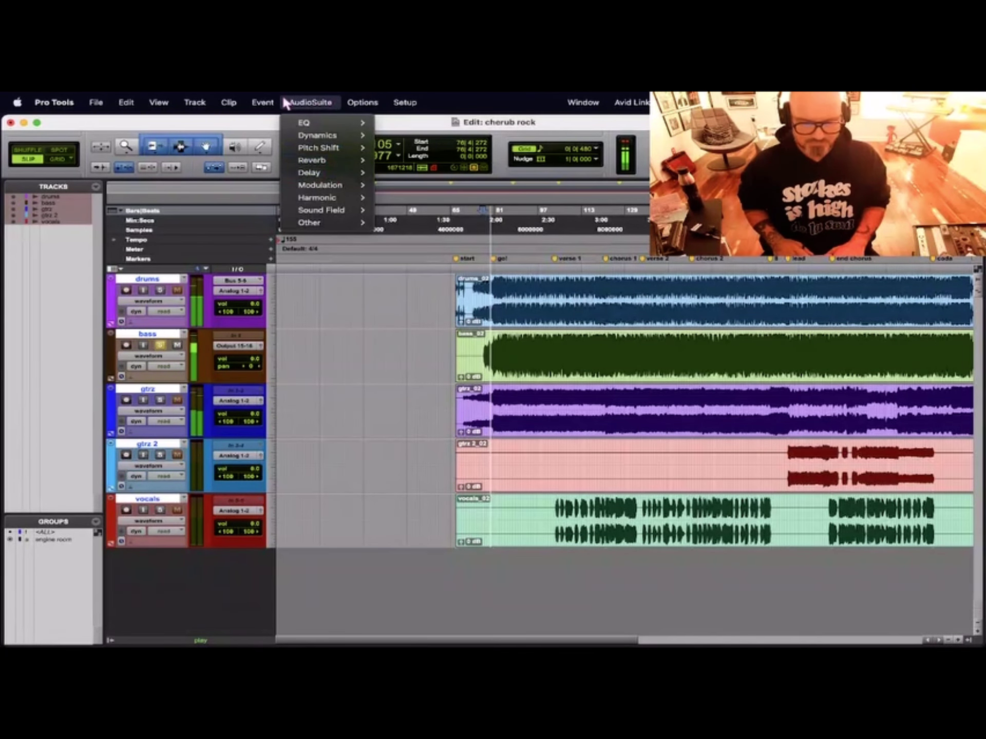
mouse_move(361, 102)
mouse_move(374, 234)
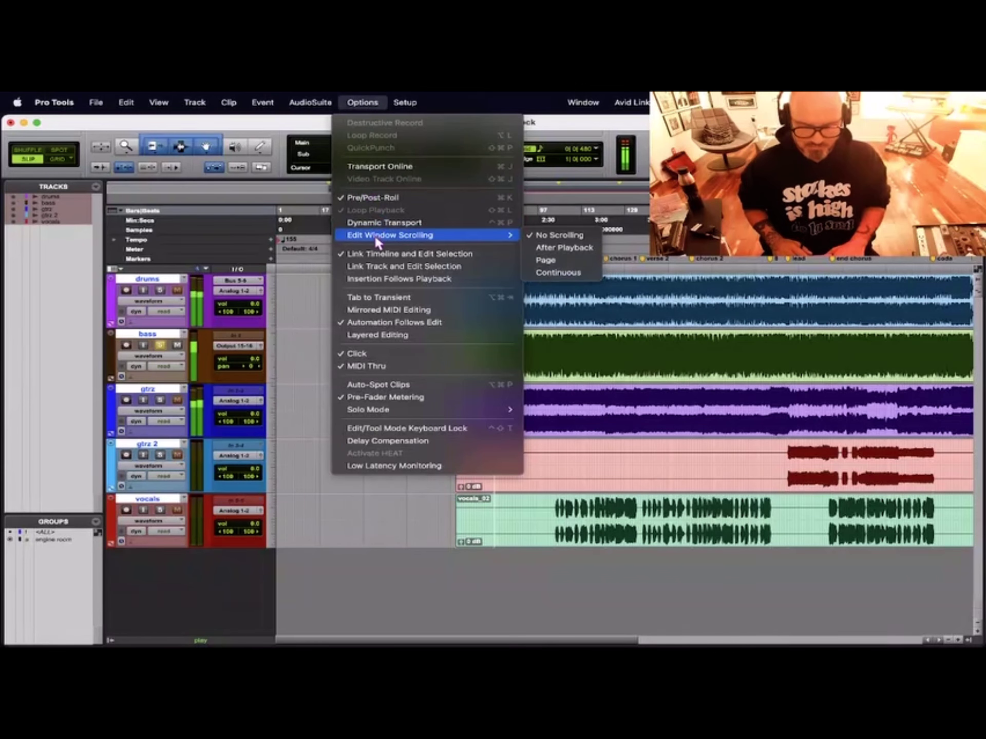
left_click(549, 272)
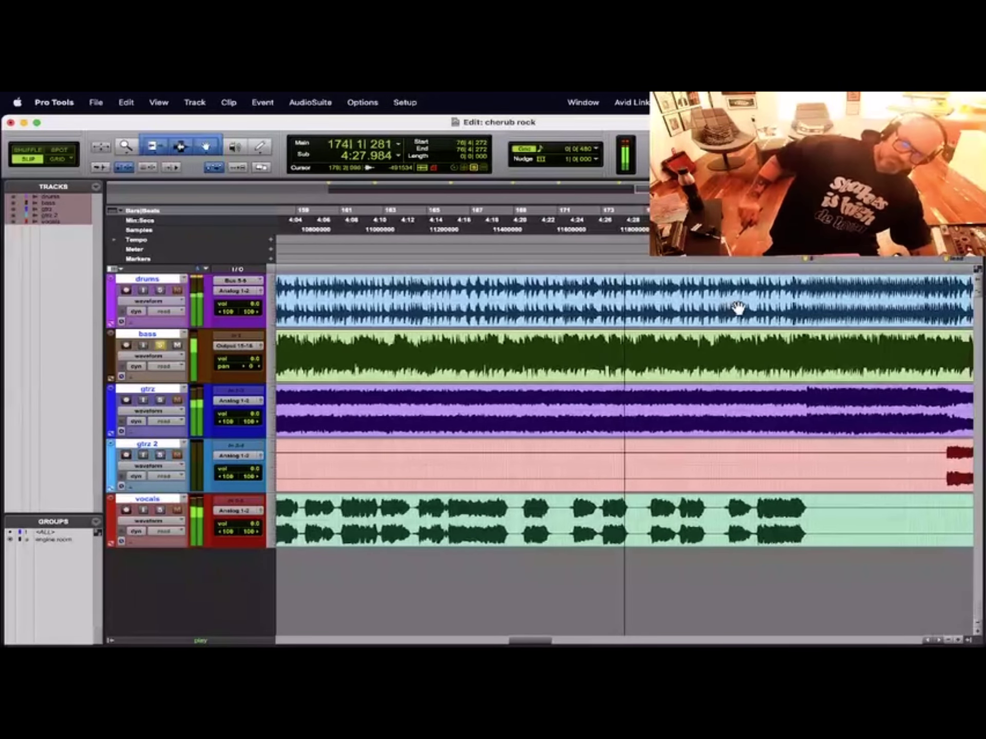
key("r")
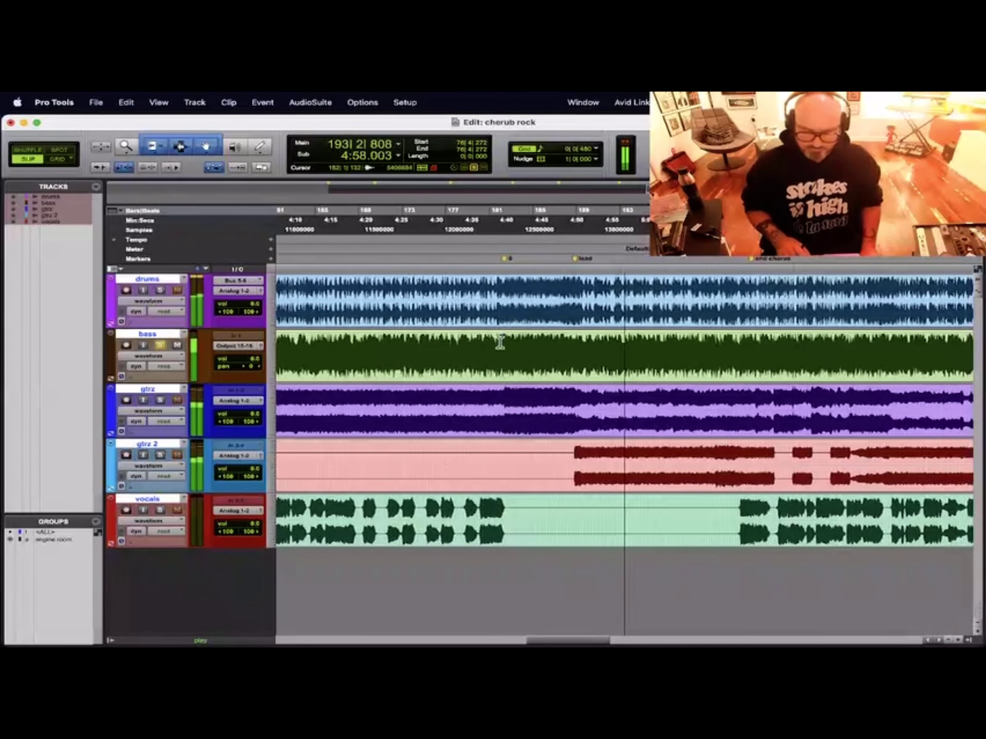
- Solo the drums together with the bass and play both from about bar 180, just ahead of the lead section
left_click(561, 290)
left_click(550, 293)
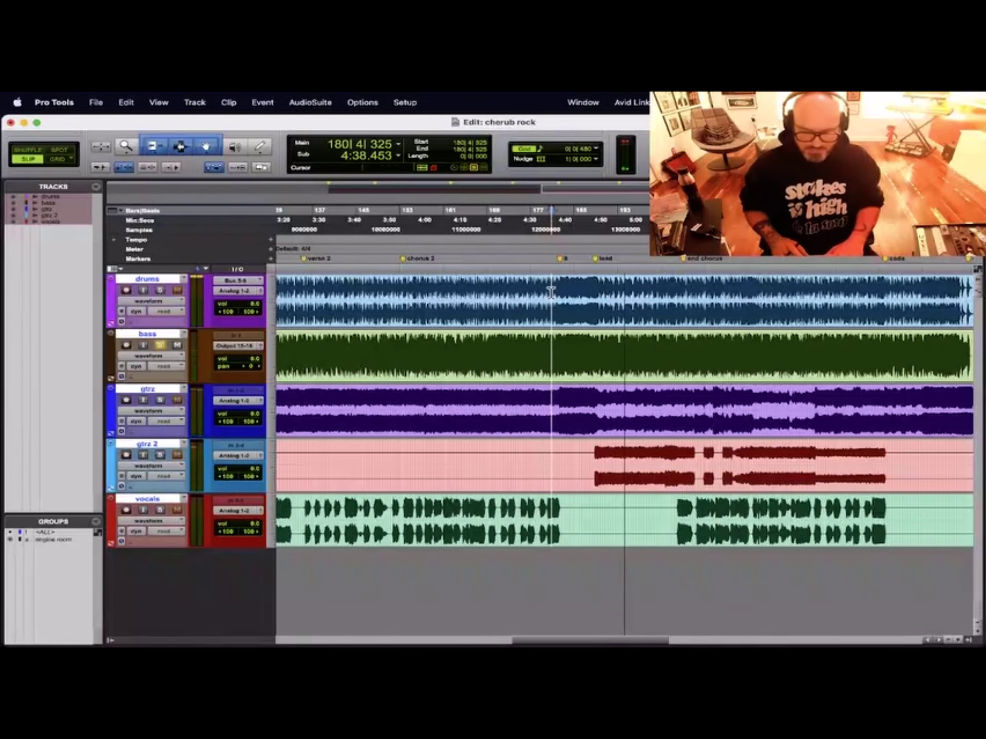
left_click(160, 289)
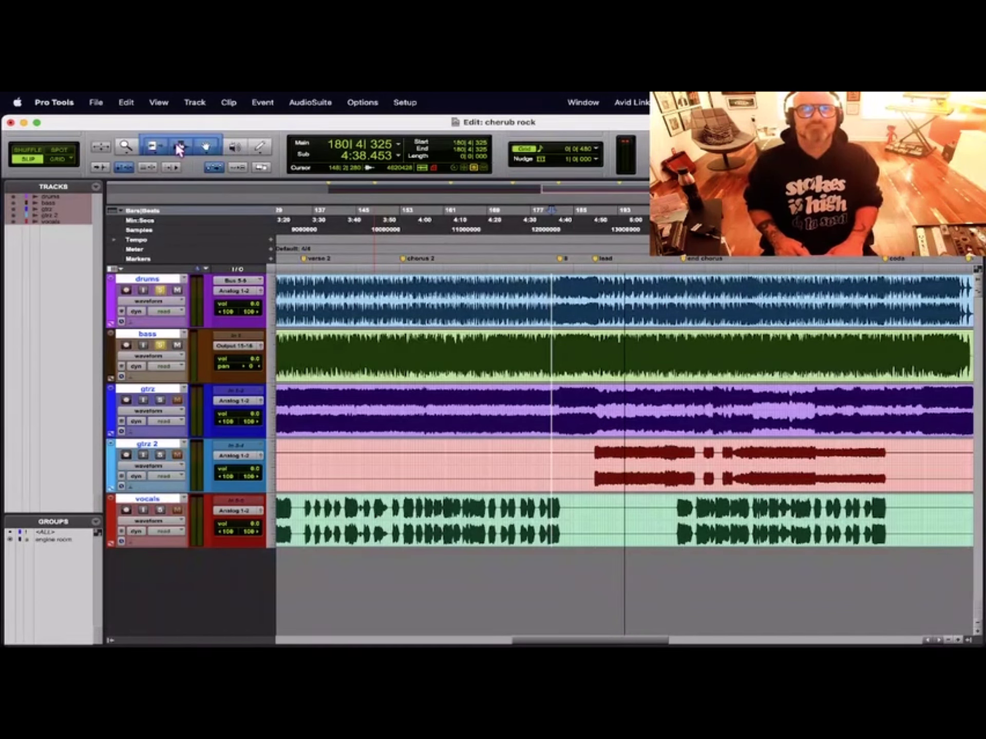
left_click(550, 280)
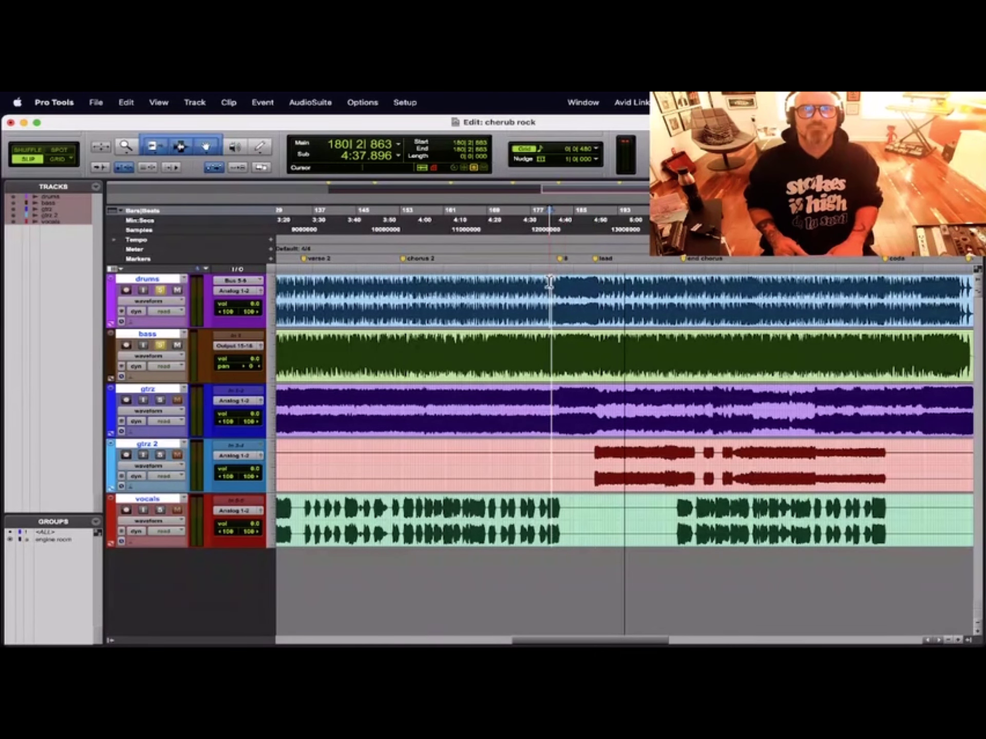
key("space")
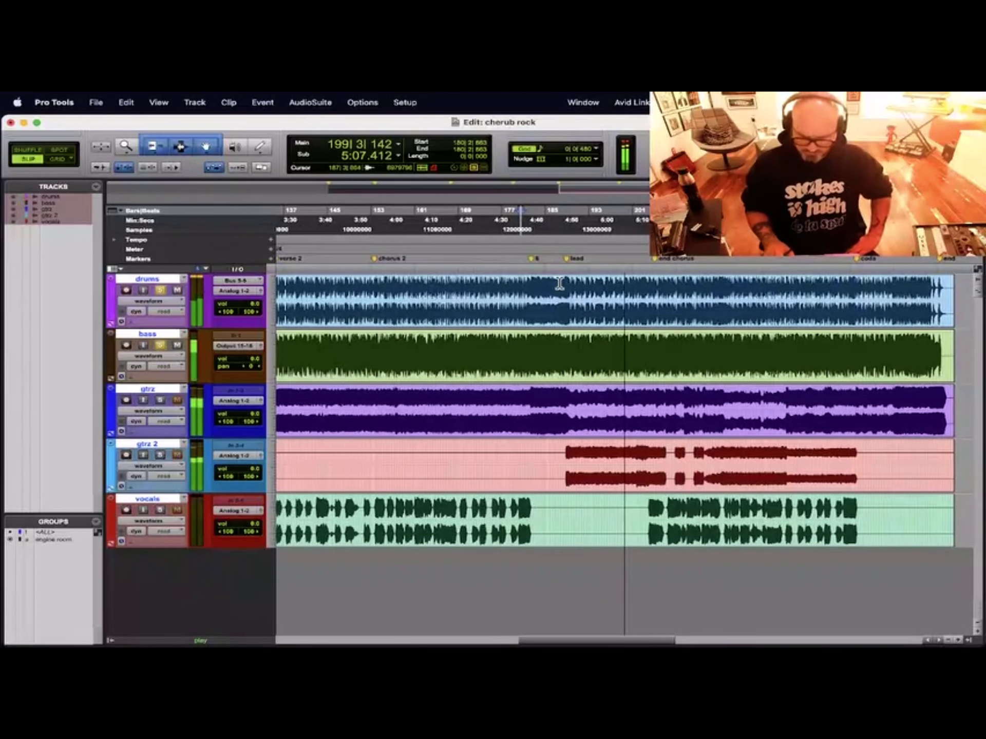
key("super+bracketleft")
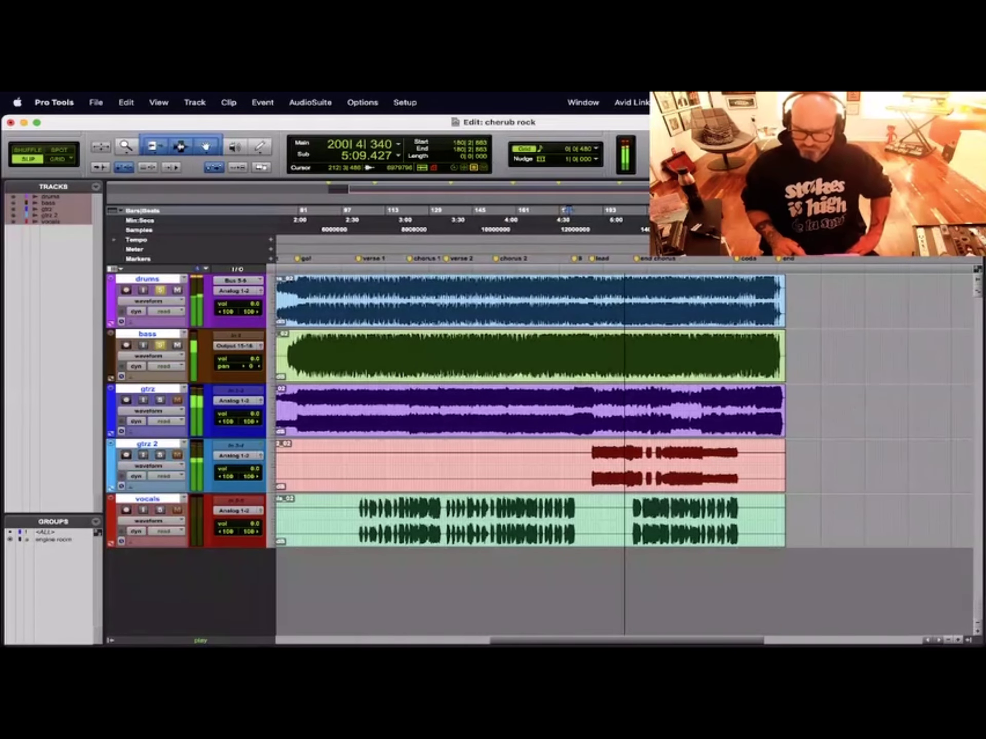
- Copy 08 Dream Tonight.wav from the tee 1 drive to the desktop, and return to the session's full edit window
key("F11")
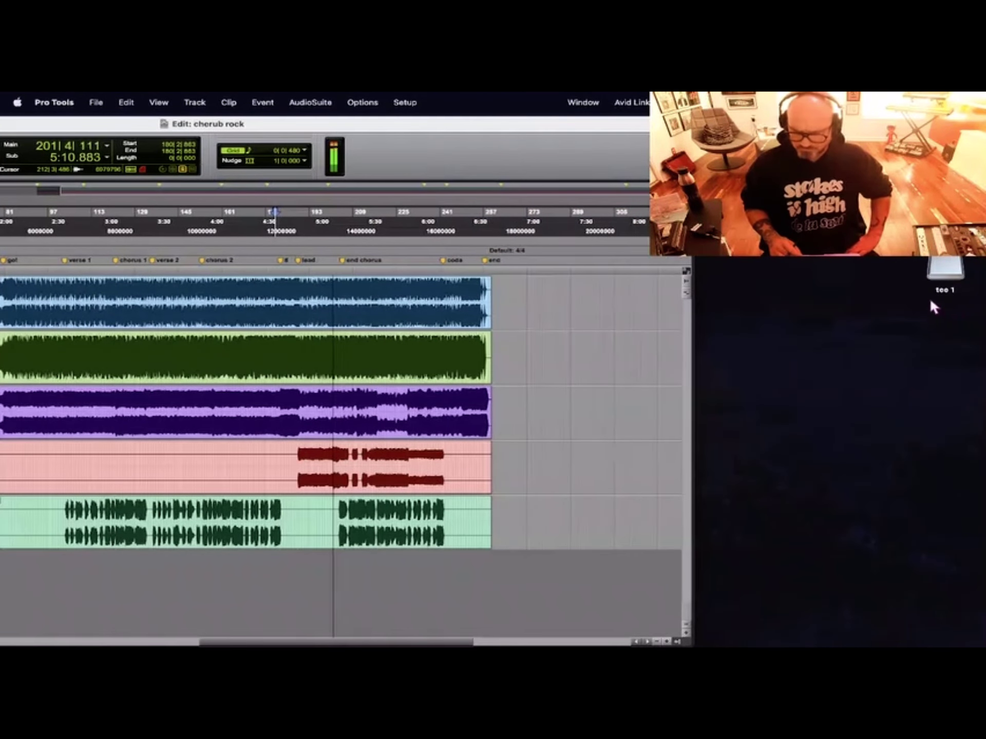
left_click(946, 265)
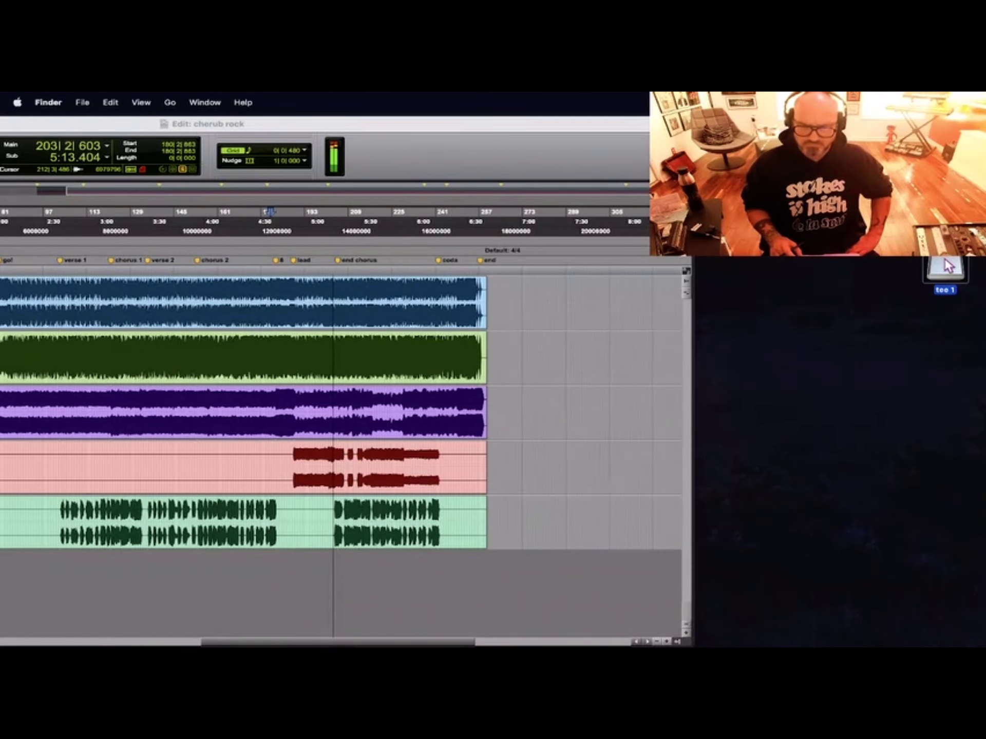
double_click(945, 261)
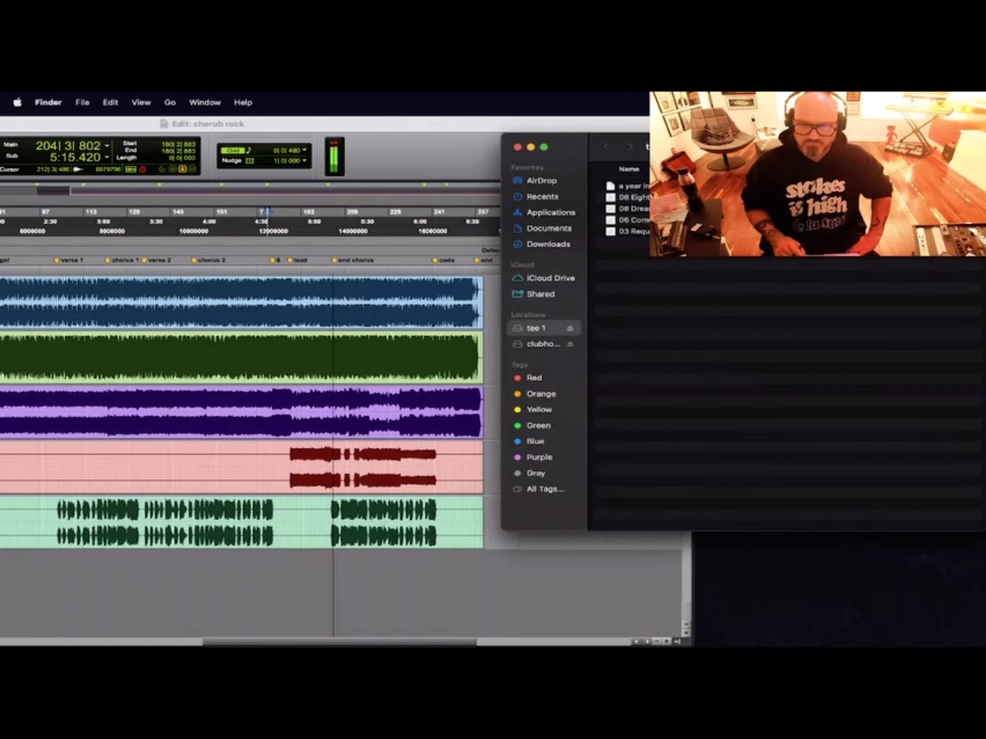
left_click_drag(610, 215, 889, 580)
left_click(518, 147)
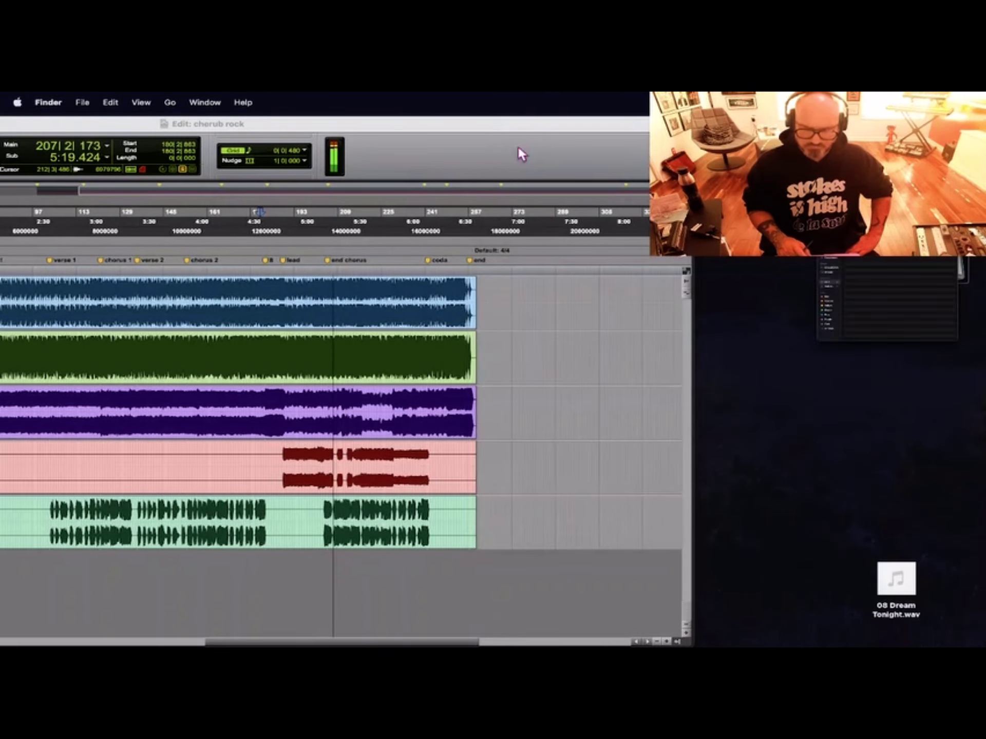
double_click(510, 121)
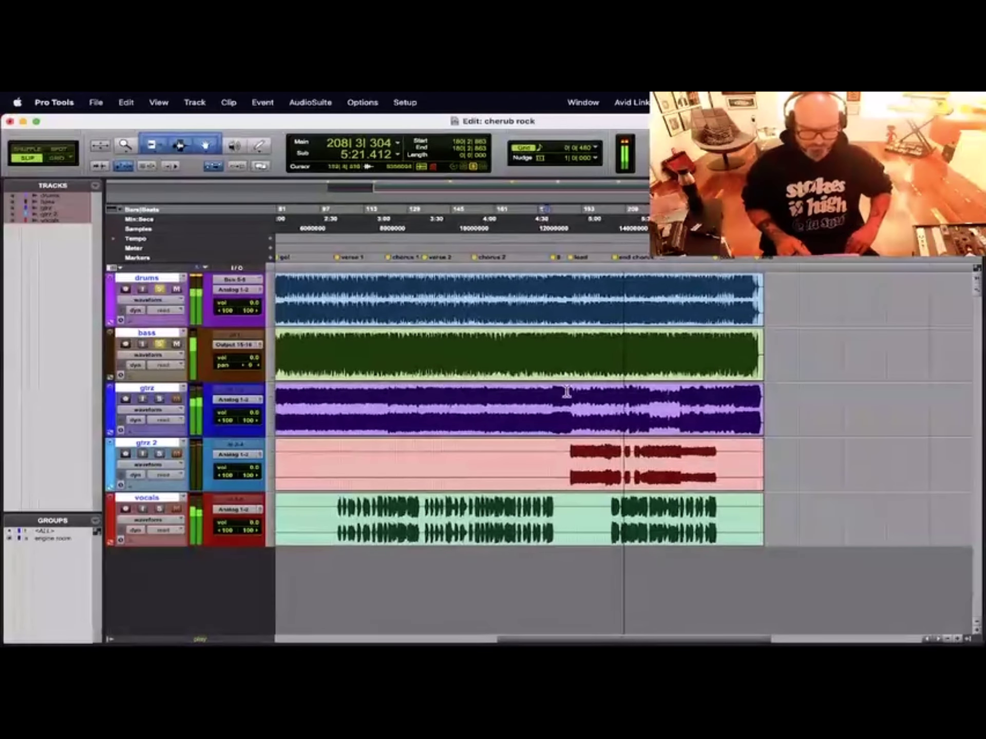
- Move the playback start to about bar 182 and play the drums and bass from there repeatedly
key("space")
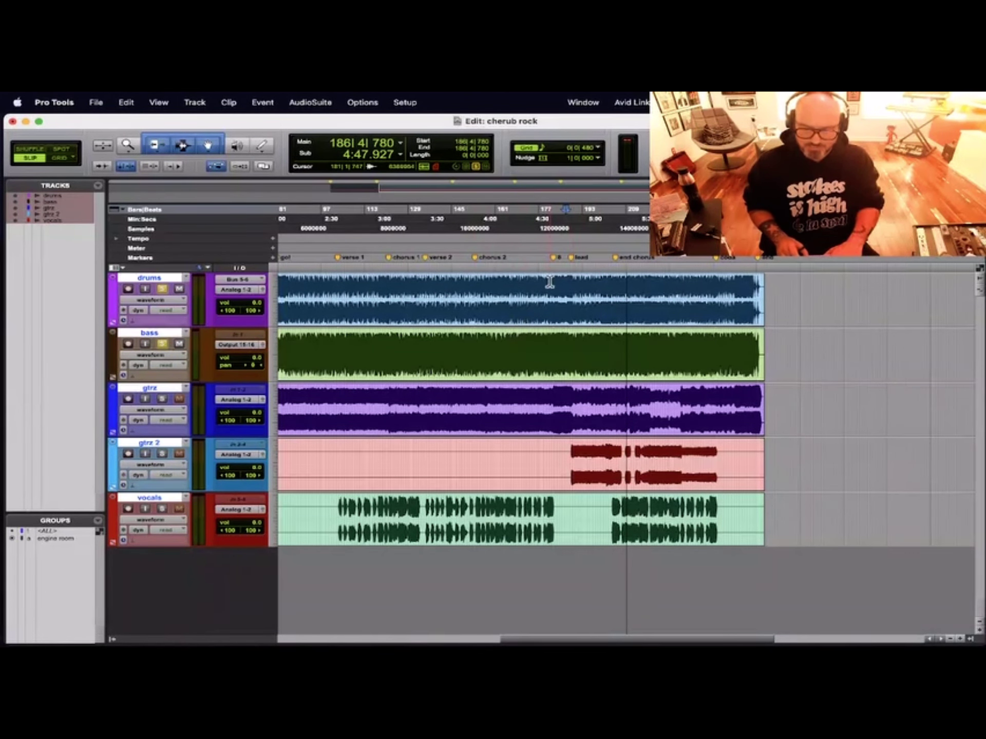
left_click(556, 259)
key("space")
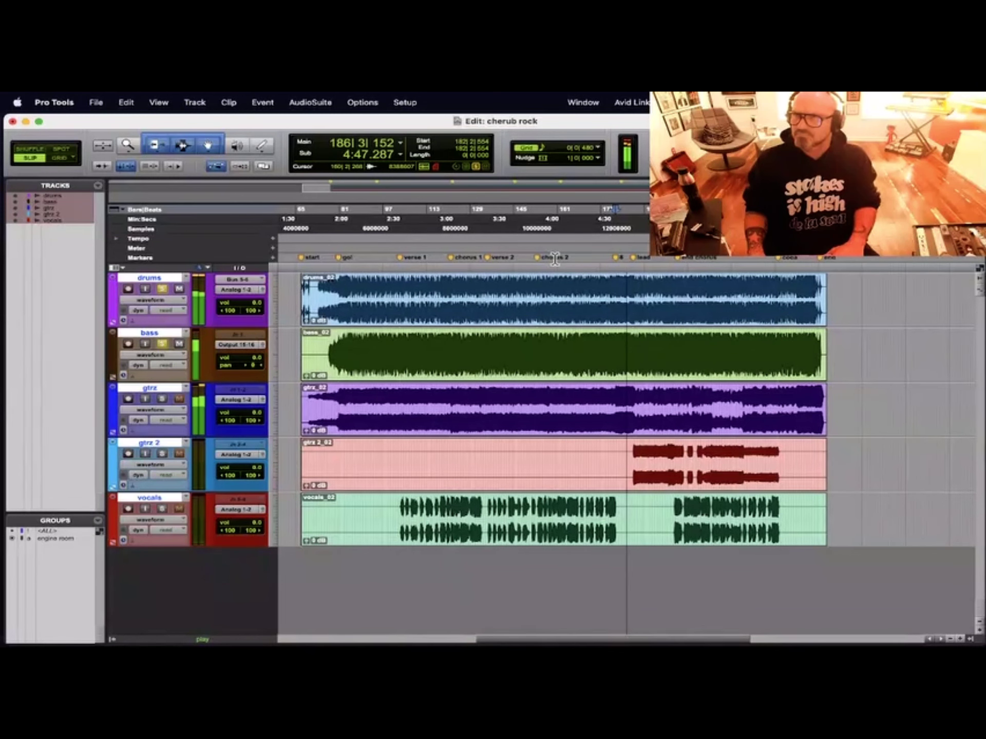
key("space")
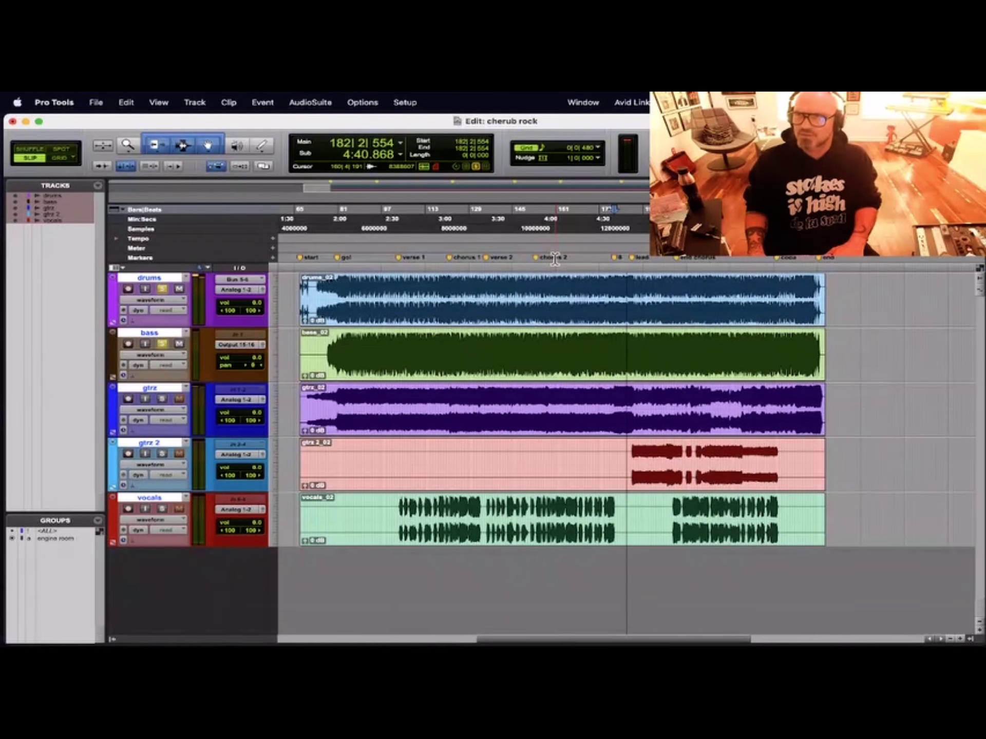
key("space")
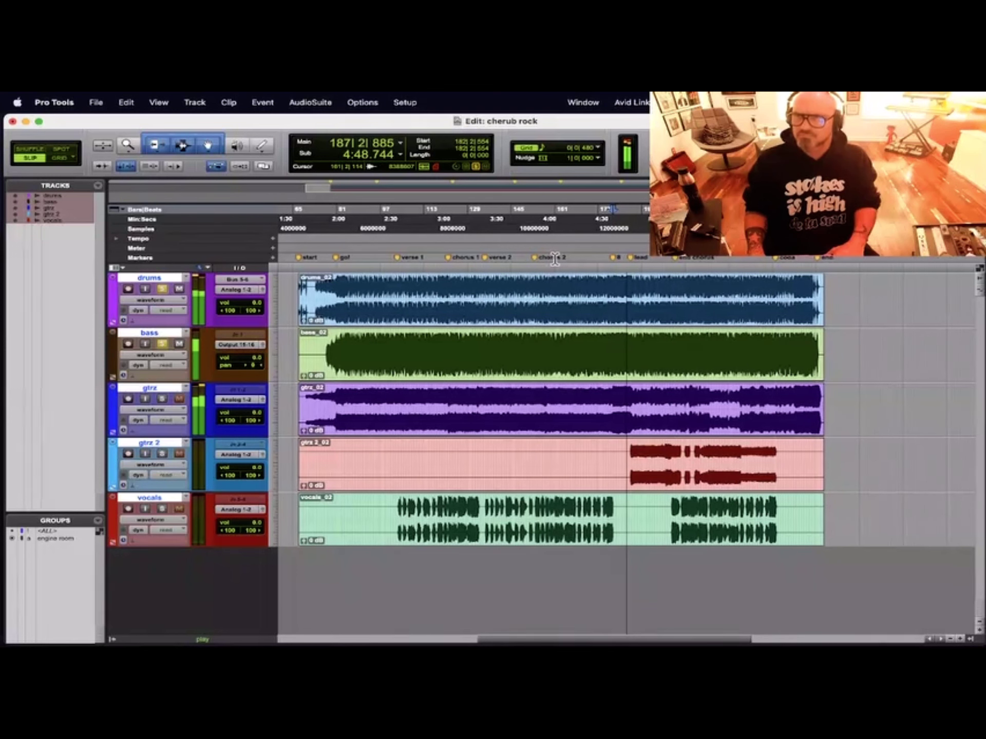
key("space")
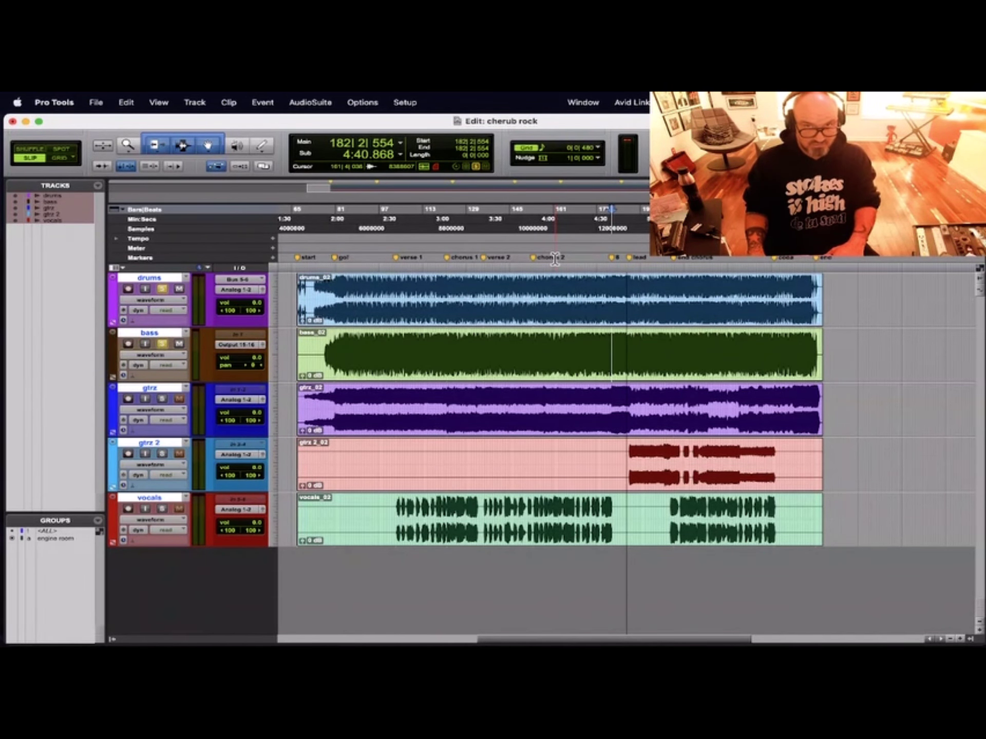
key("space")
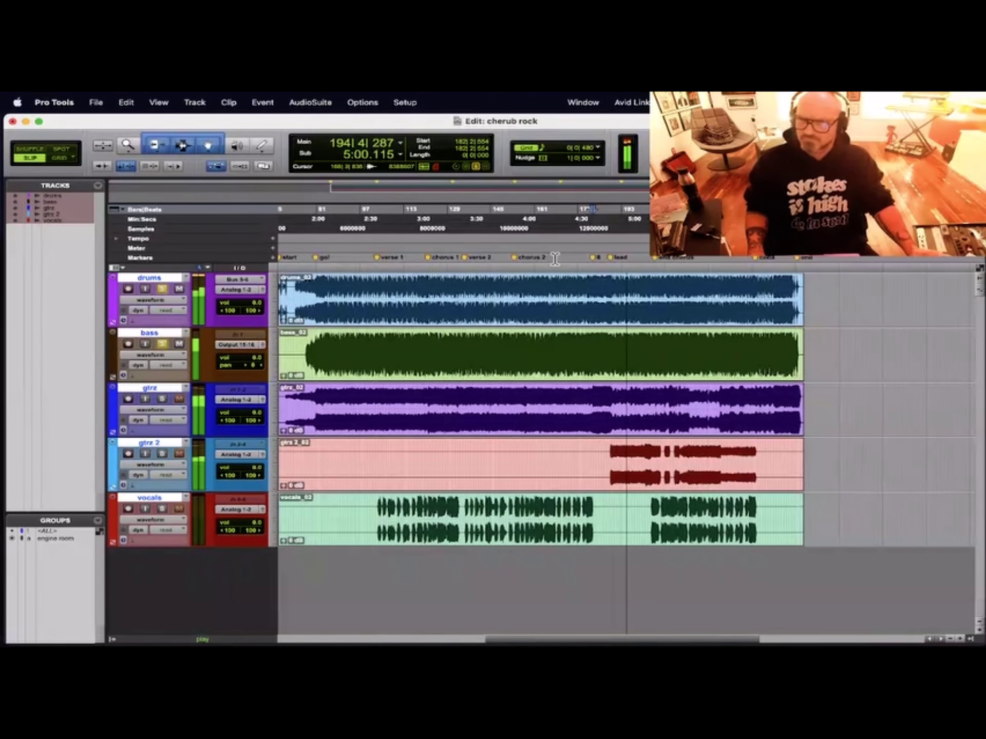
- Play the drums and bass from the lead section at about bar 188 into the end chorus, then stop playback
left_click(604, 394)
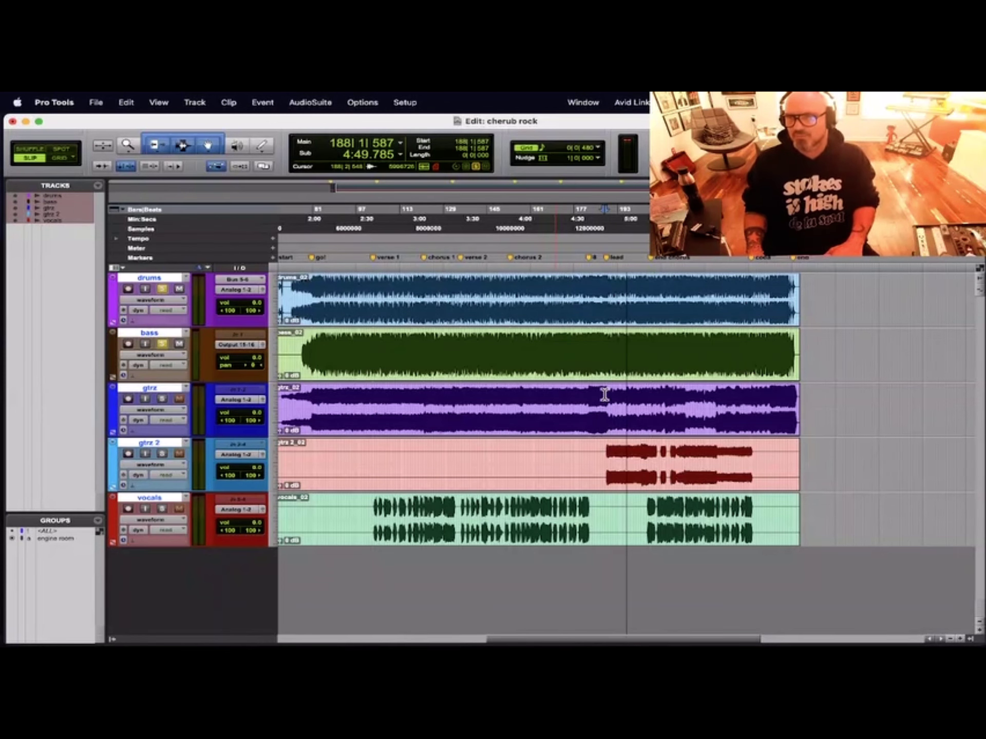
key("space")
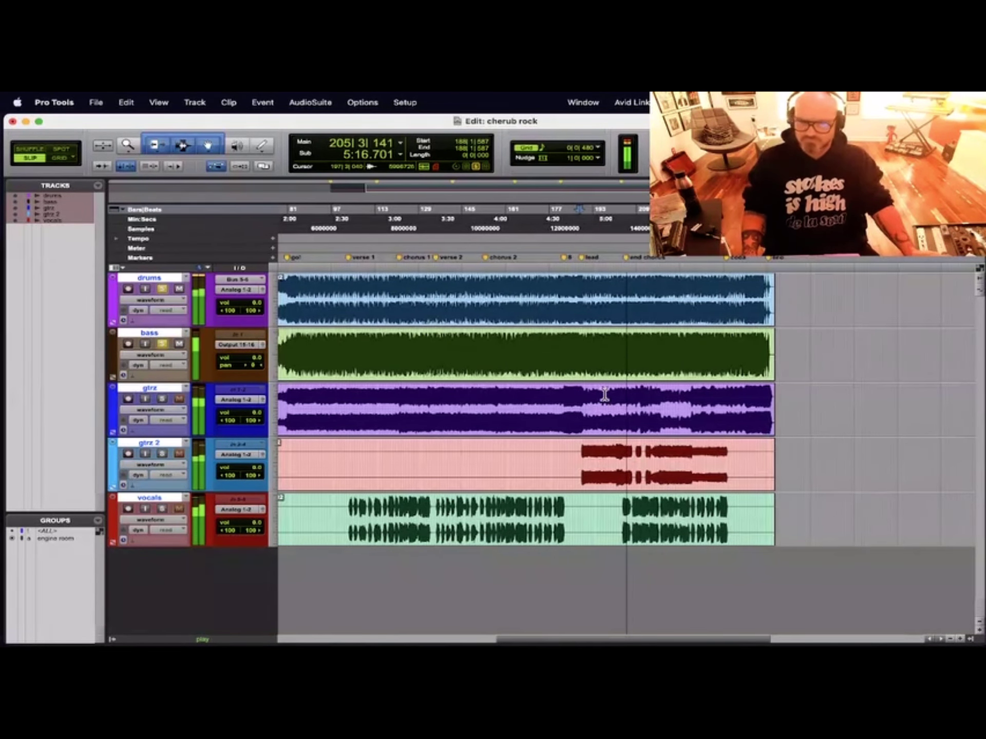
key("super+bracketright")
key("super+bracketright")
key("super+bracketright")
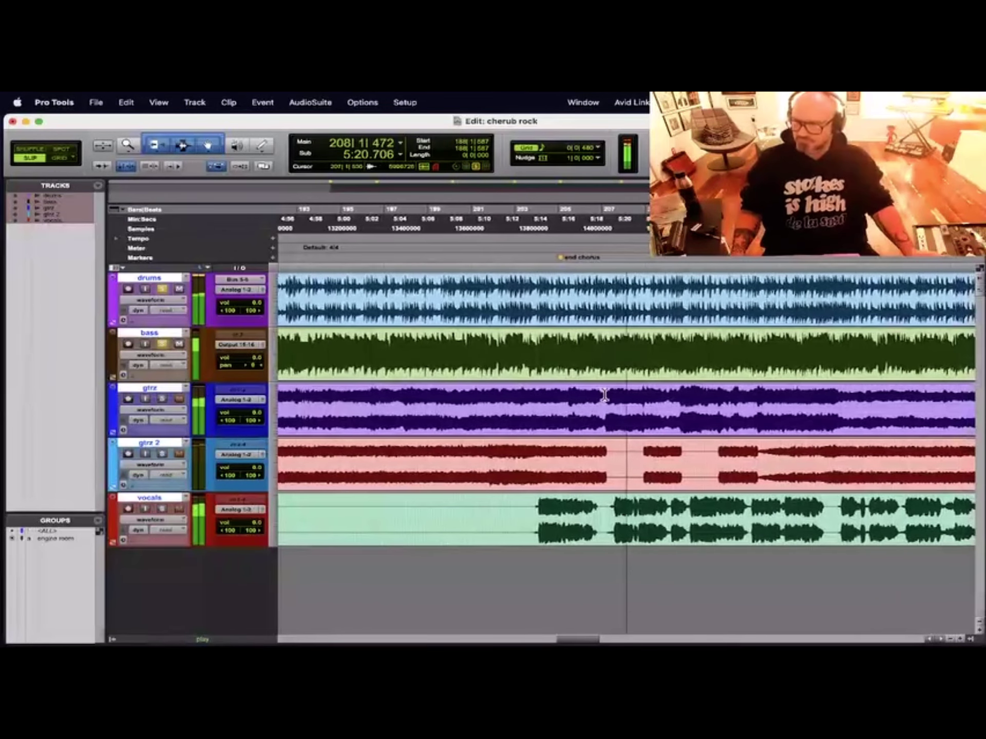
key("space")
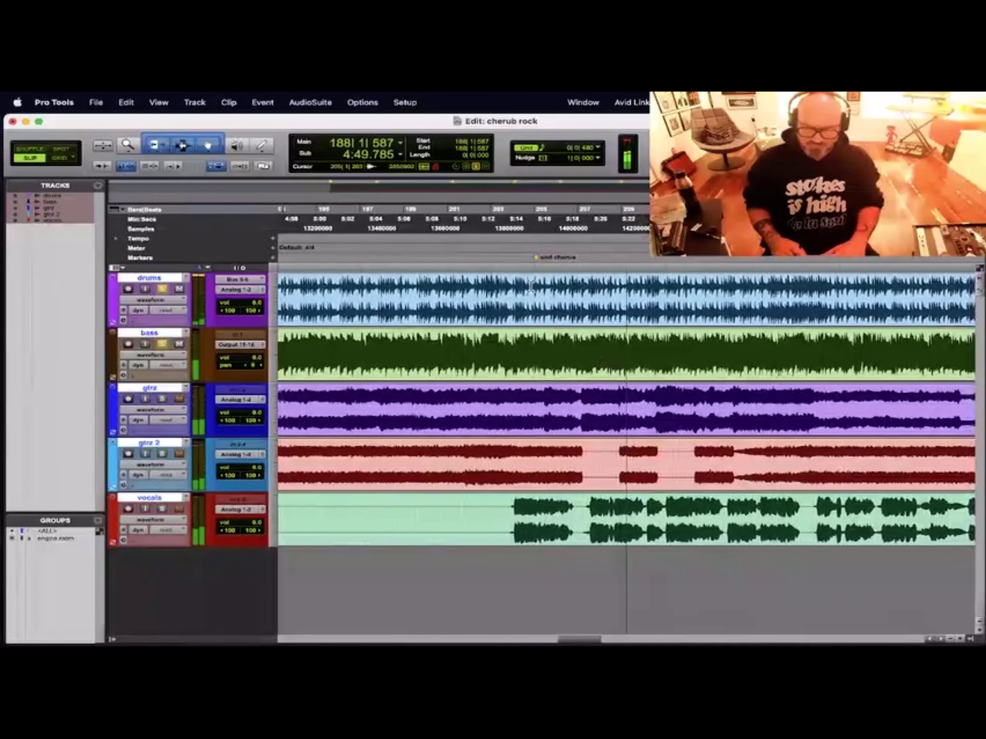
- Place the edit cursor just before the end chorus, at about bar 204, and play the drums and bass from there twice
left_click(531, 284)
key("space")
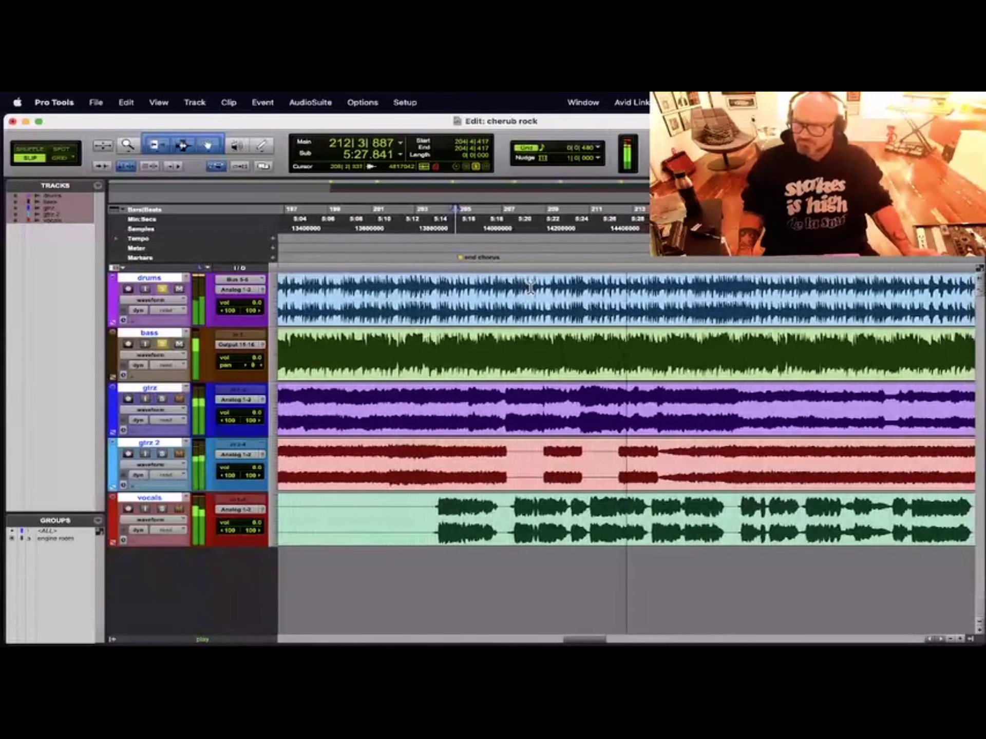
key("space")
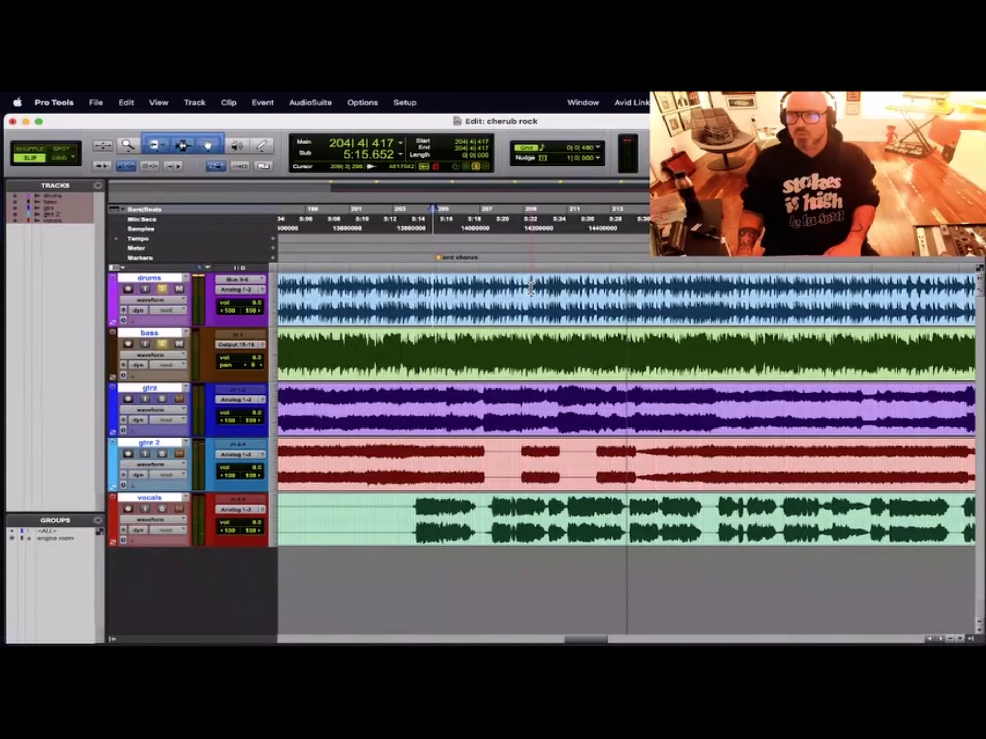
key("space")
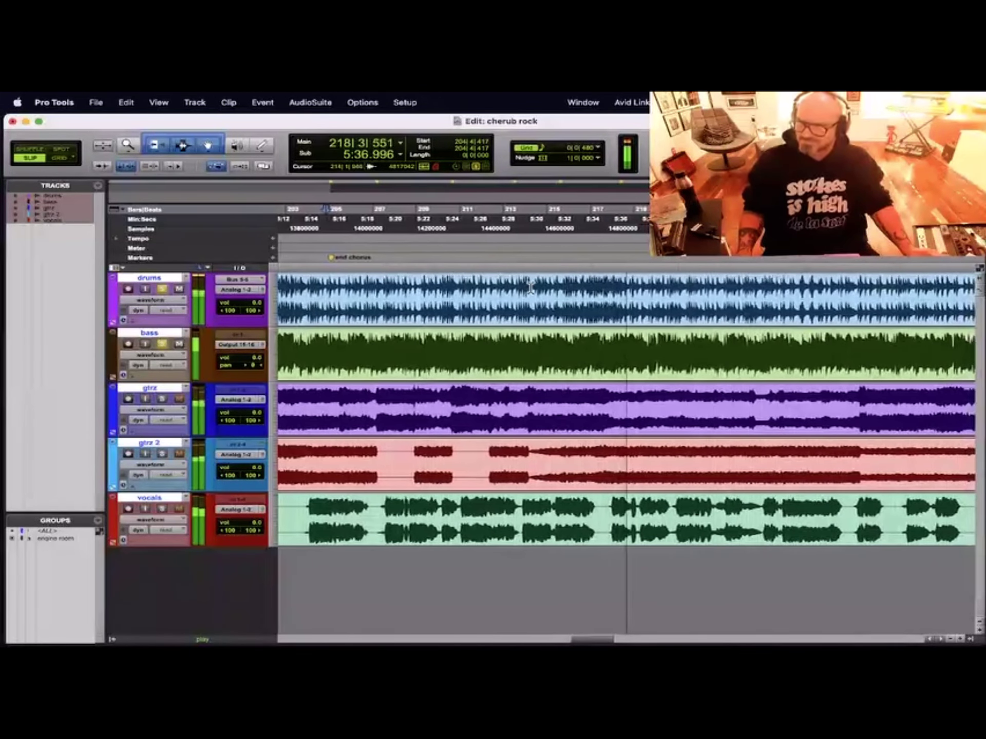
- Play the drums and bass from about bar 225 in the end chorus
key("space")
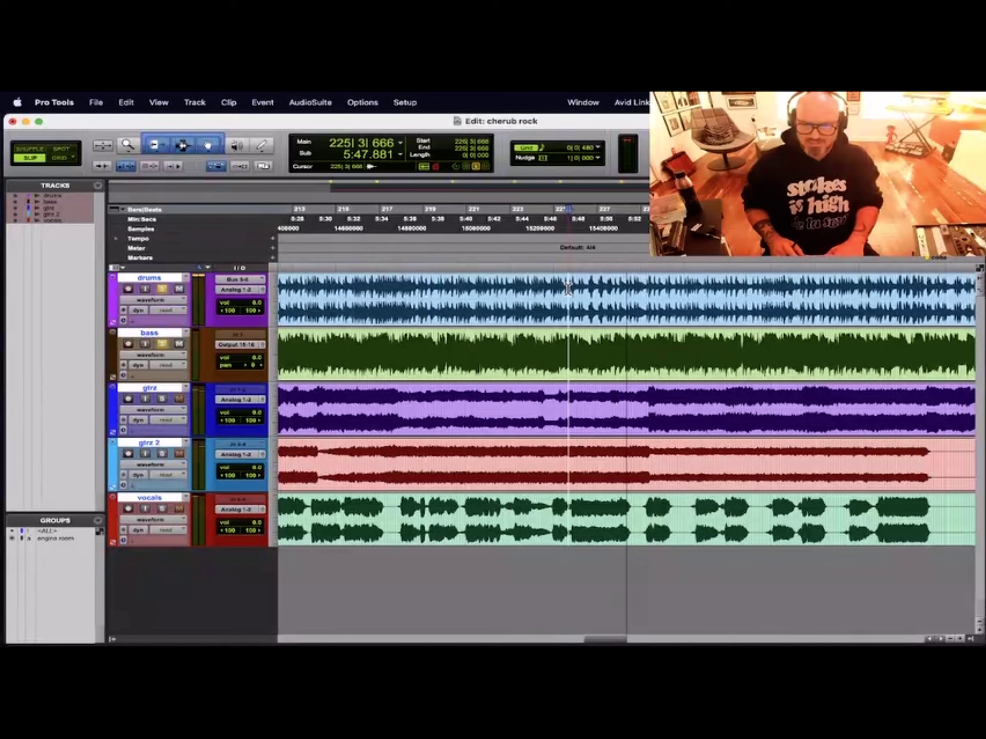
key("space")
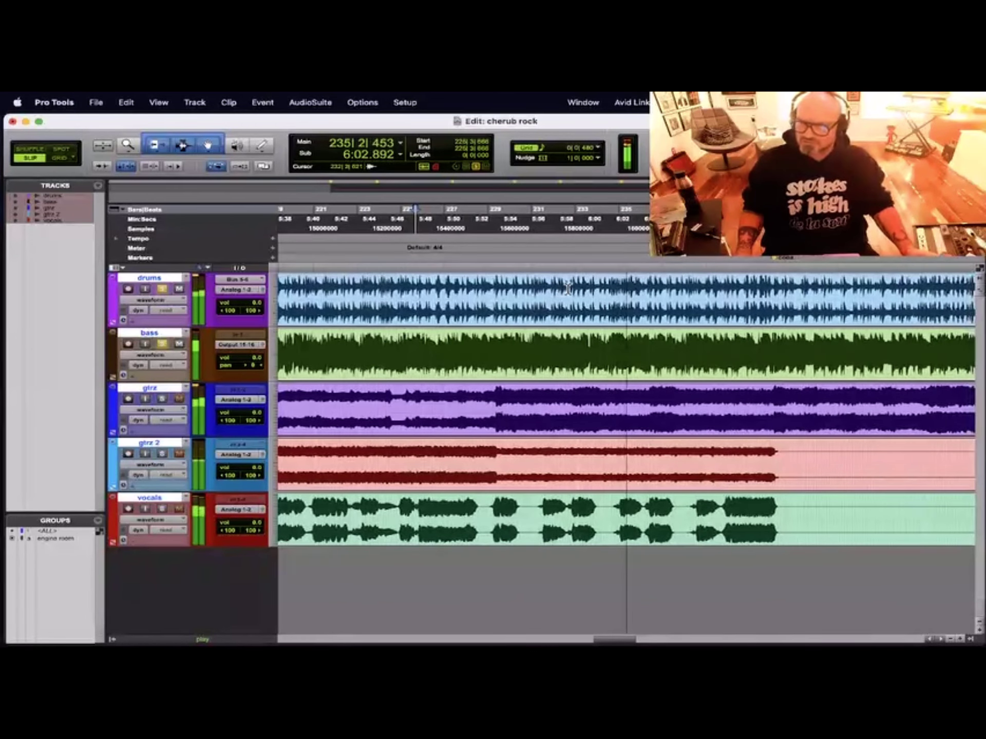
key("space")
- Take the bass out of solo and replay the drums alone from about bar 234, ahead of the coda
left_click(590, 289)
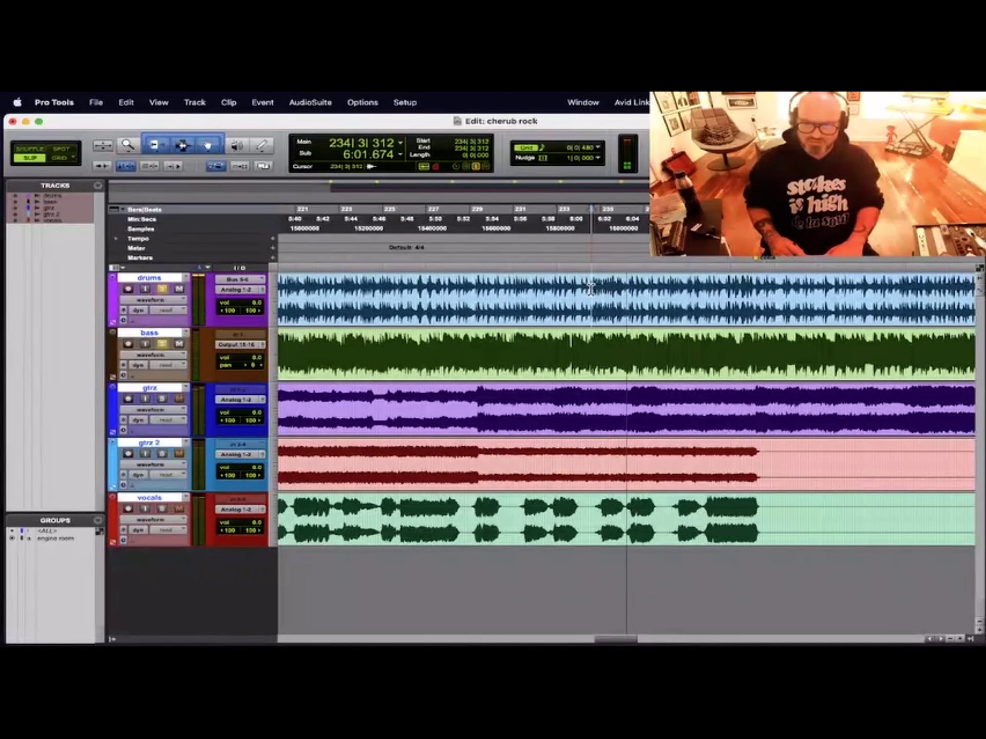
left_click(164, 344)
key("space")
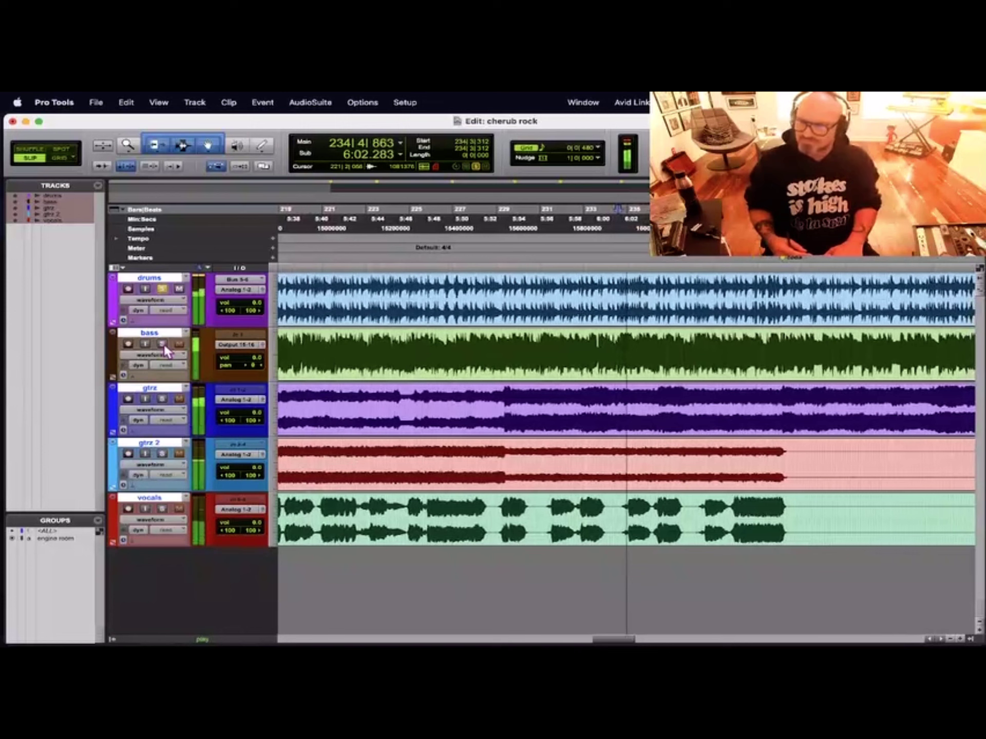
key("space")
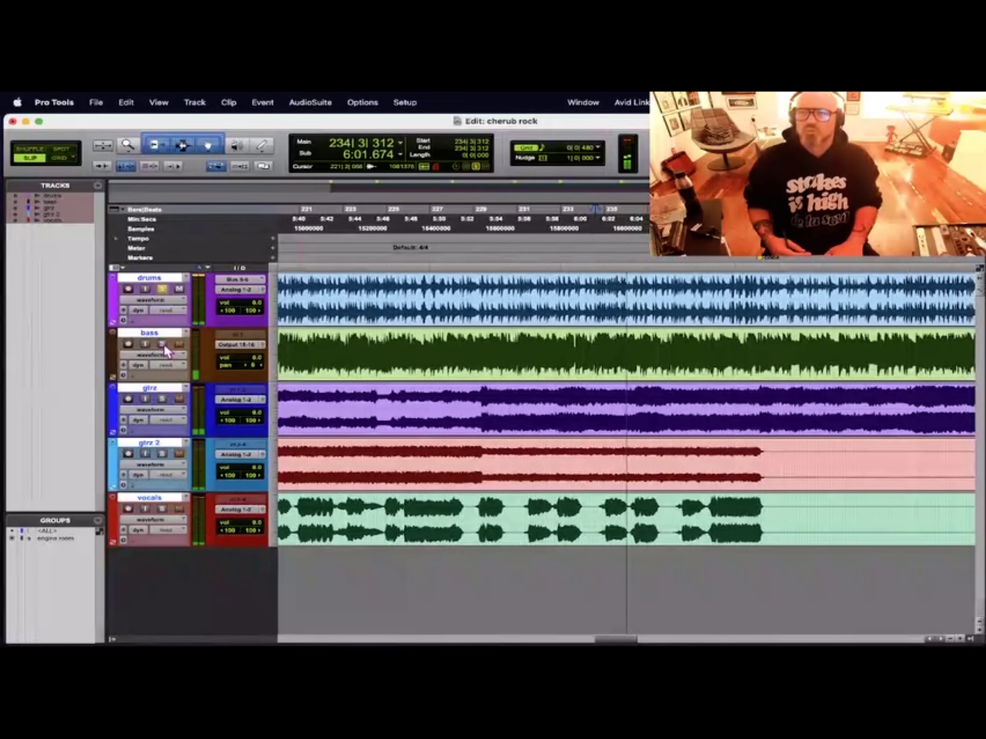
key("space")
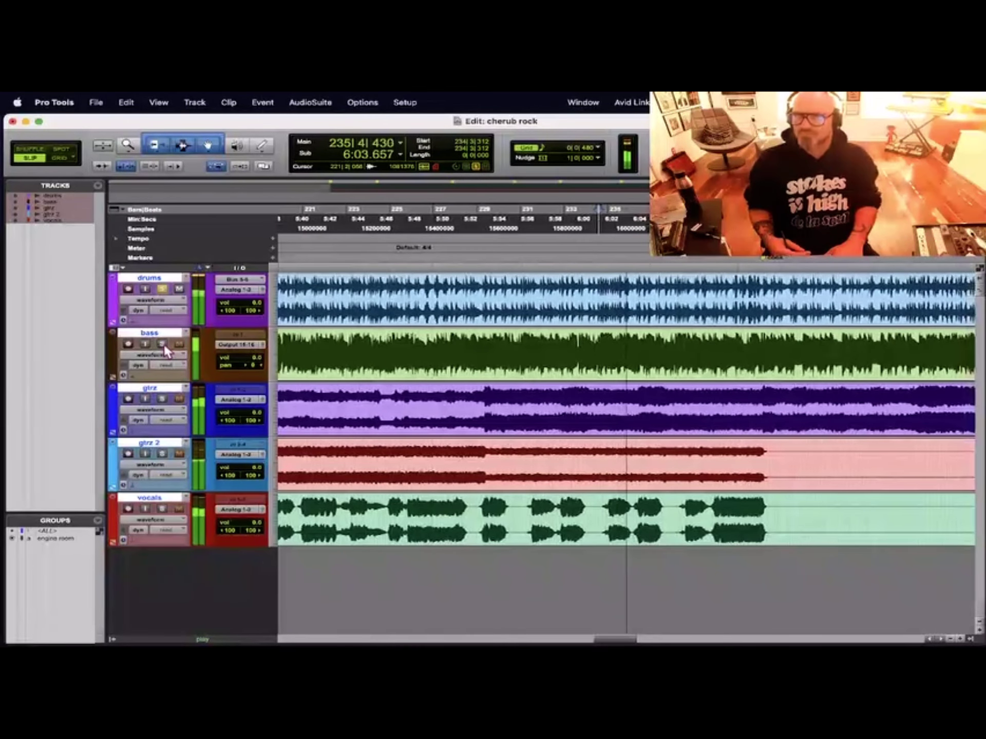
key("space")
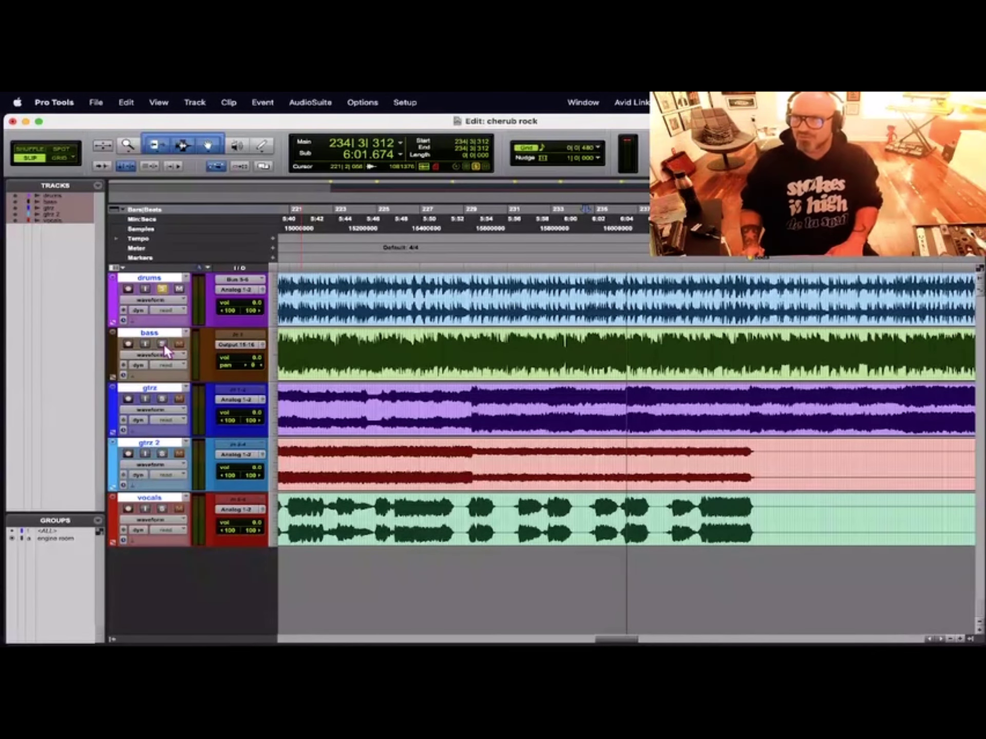
key("space")
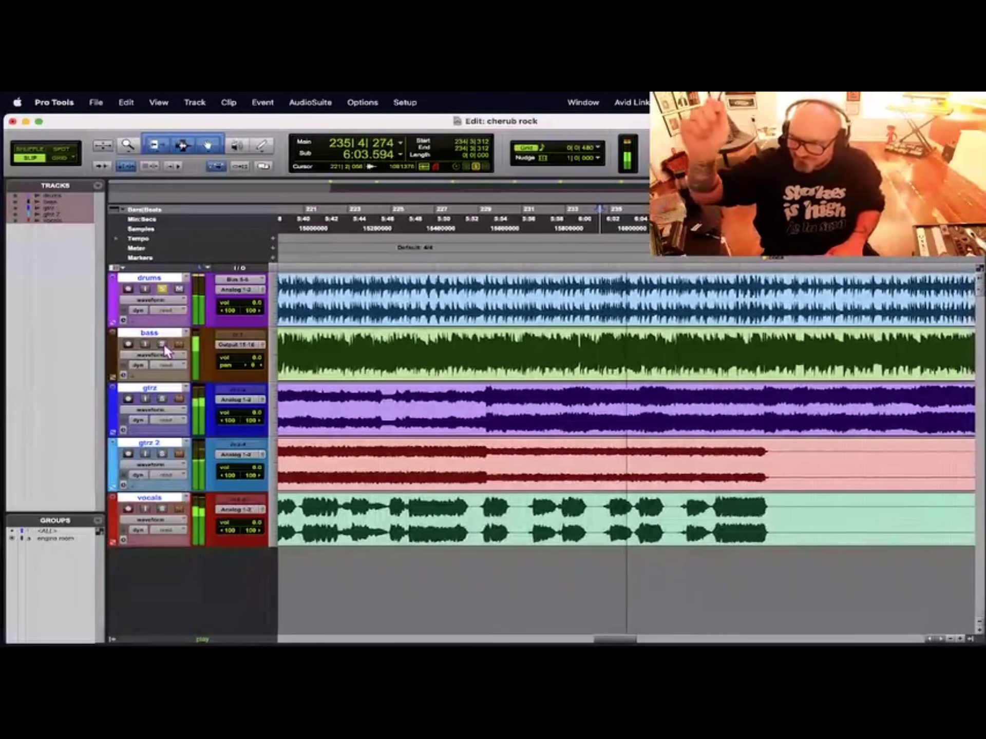
key("space")
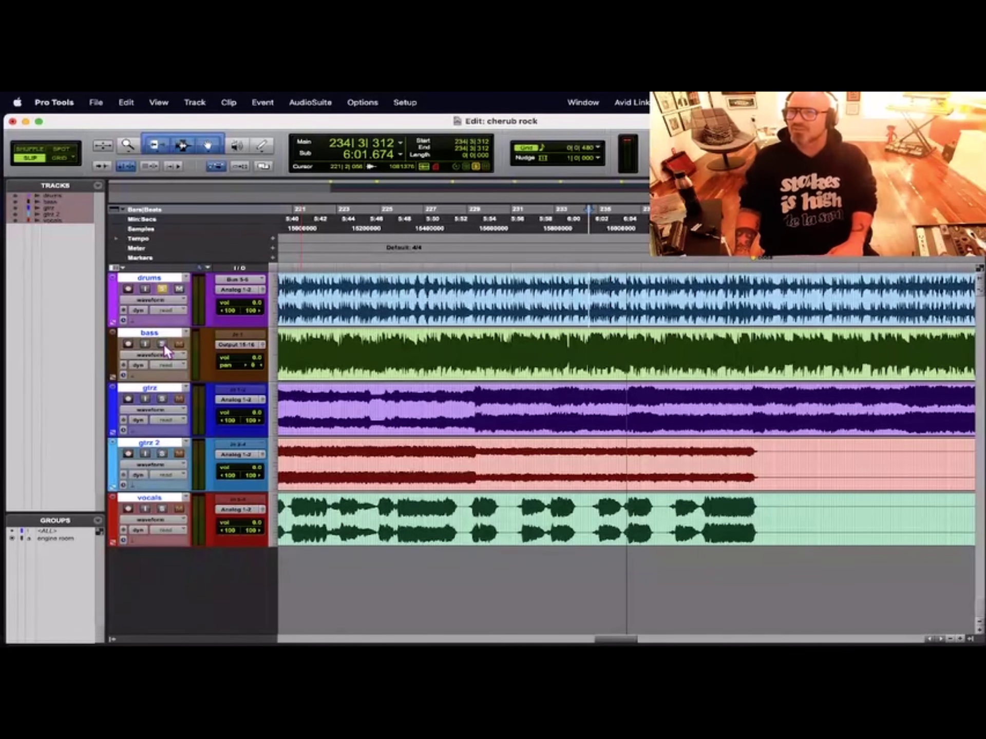
key("space")
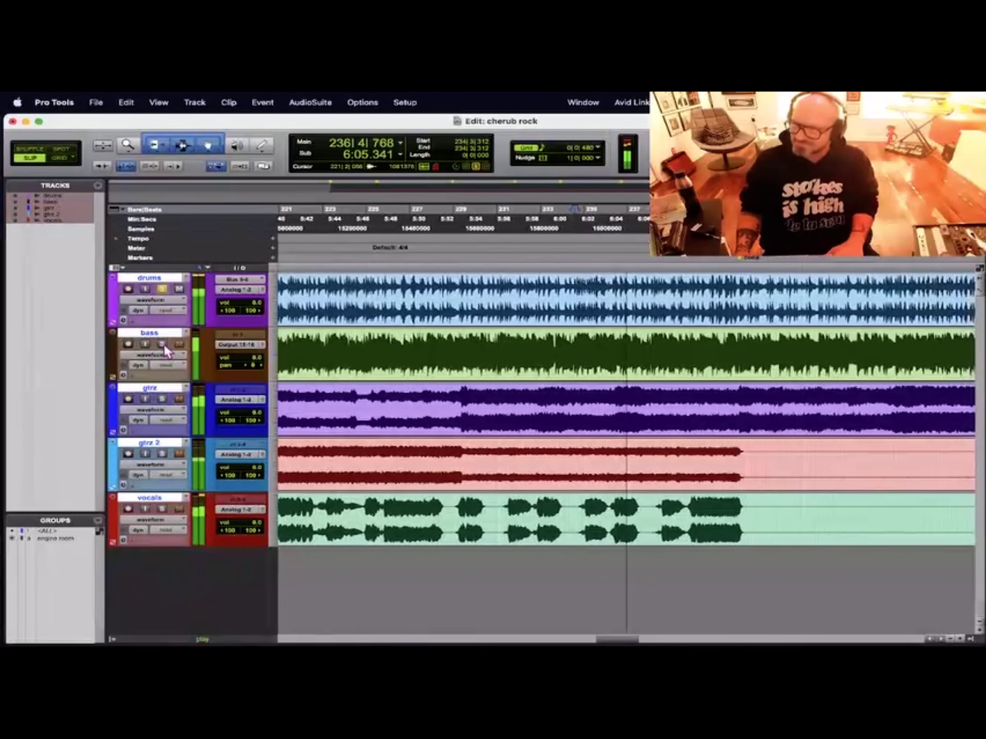
- Restart the passage at about bar 234, solo the bass with the drums again, and stop playback
key("space")
key("space")
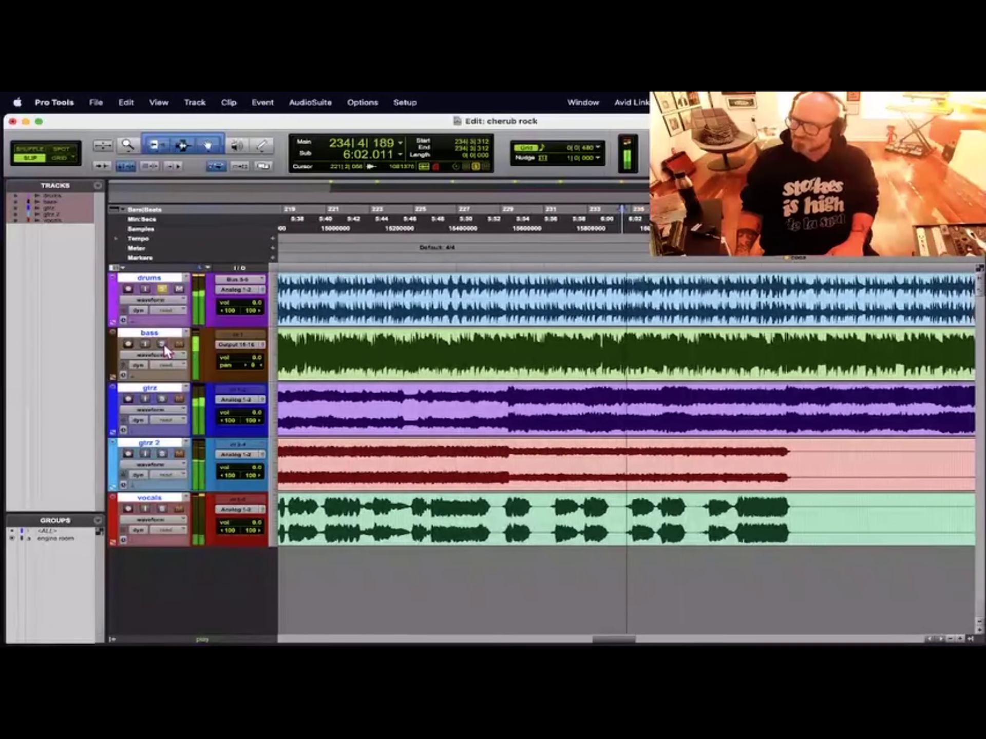
left_click(162, 344)
key("space")
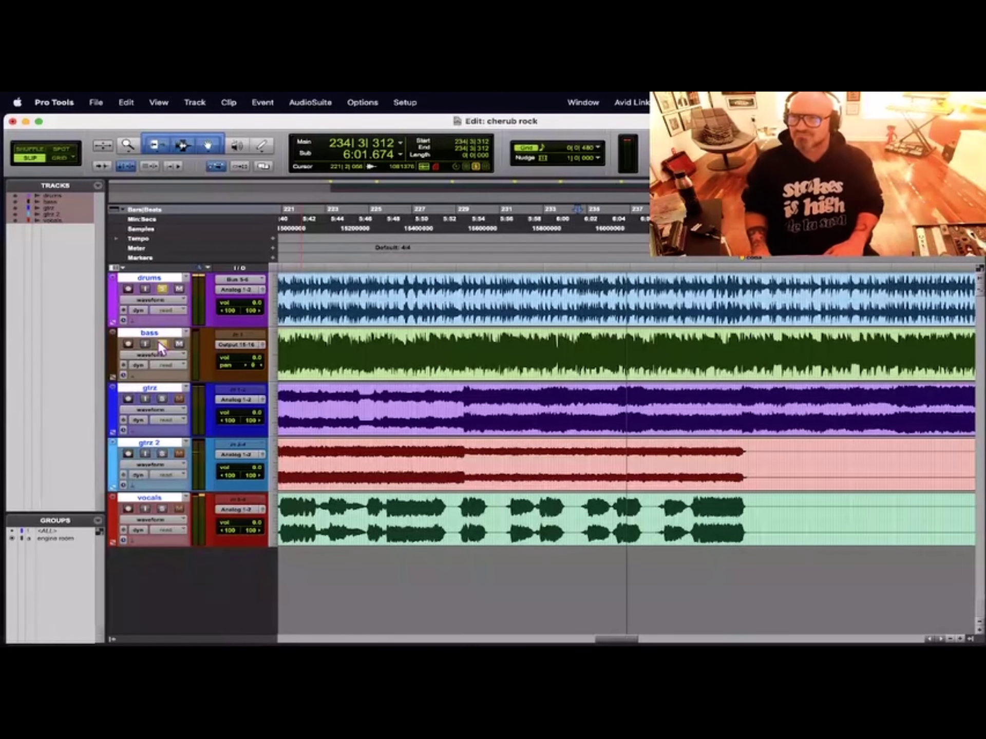
- Replay the soloed drums and bass several times from about bar 234, letting the last pass run to the coda
key("space")
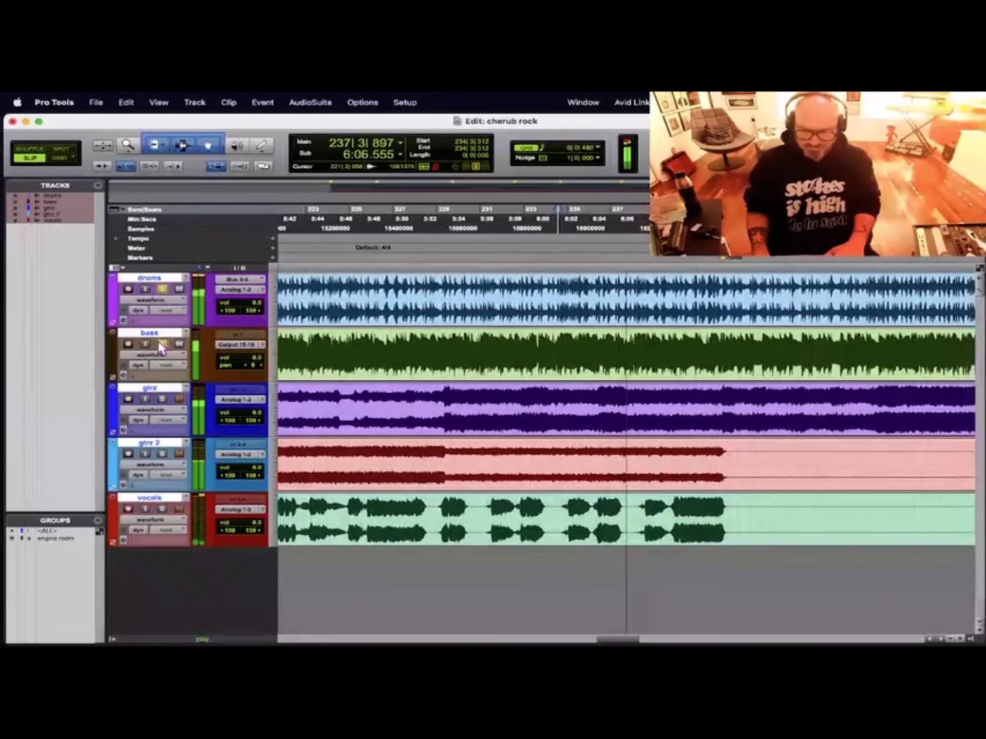
key("space")
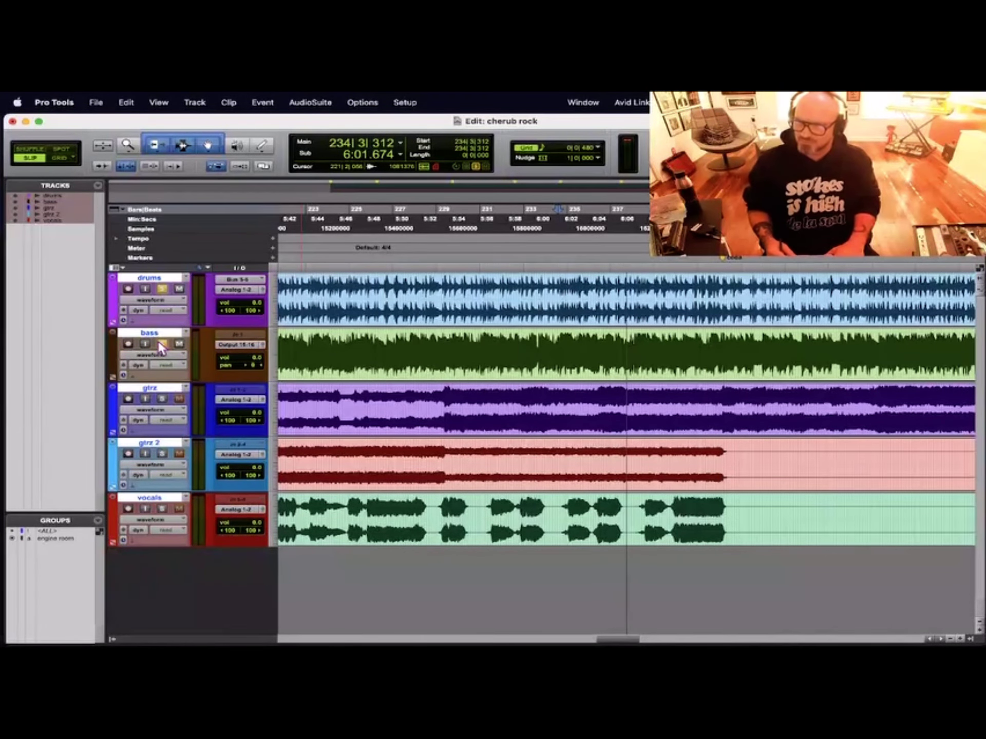
key("space")
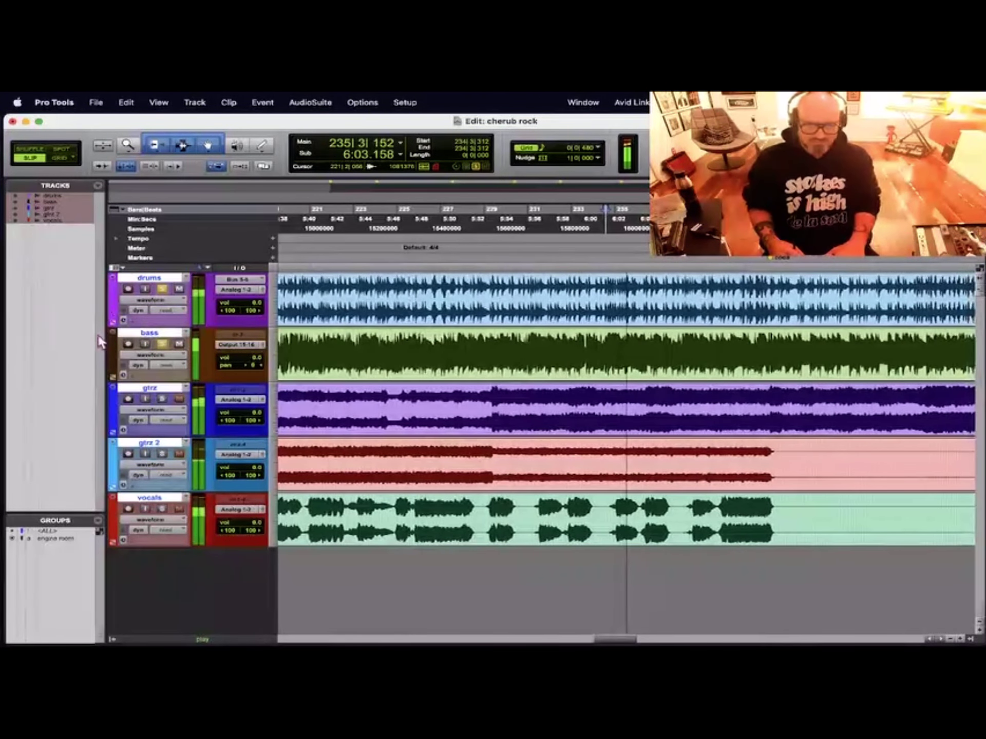
key("space")
key("space")
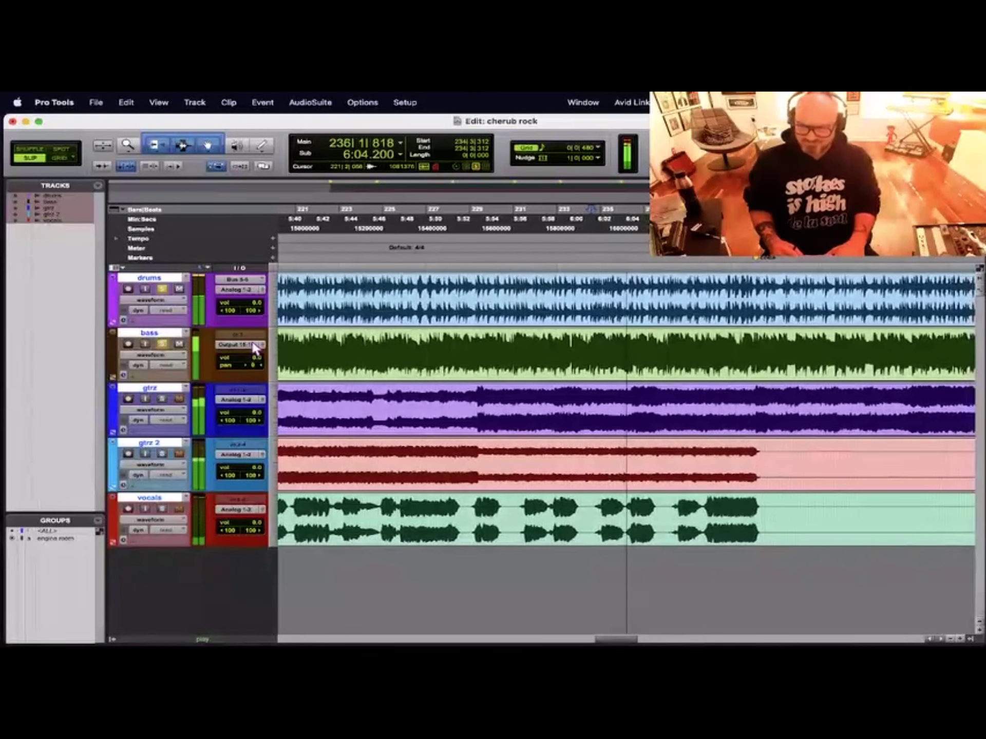
key("space")
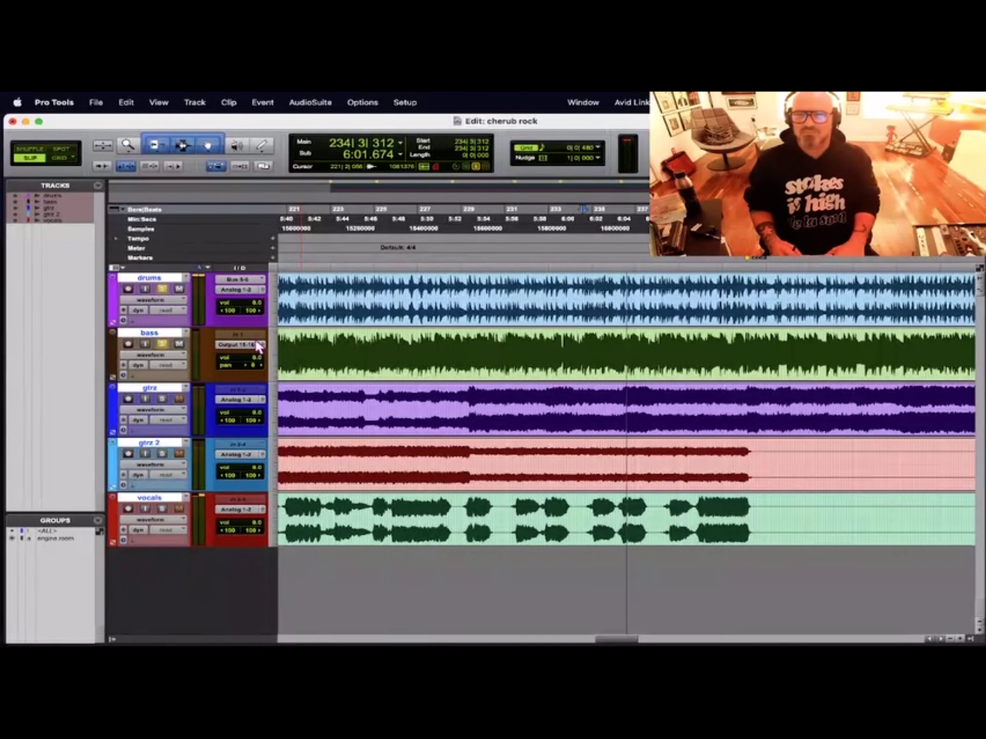
key("space")
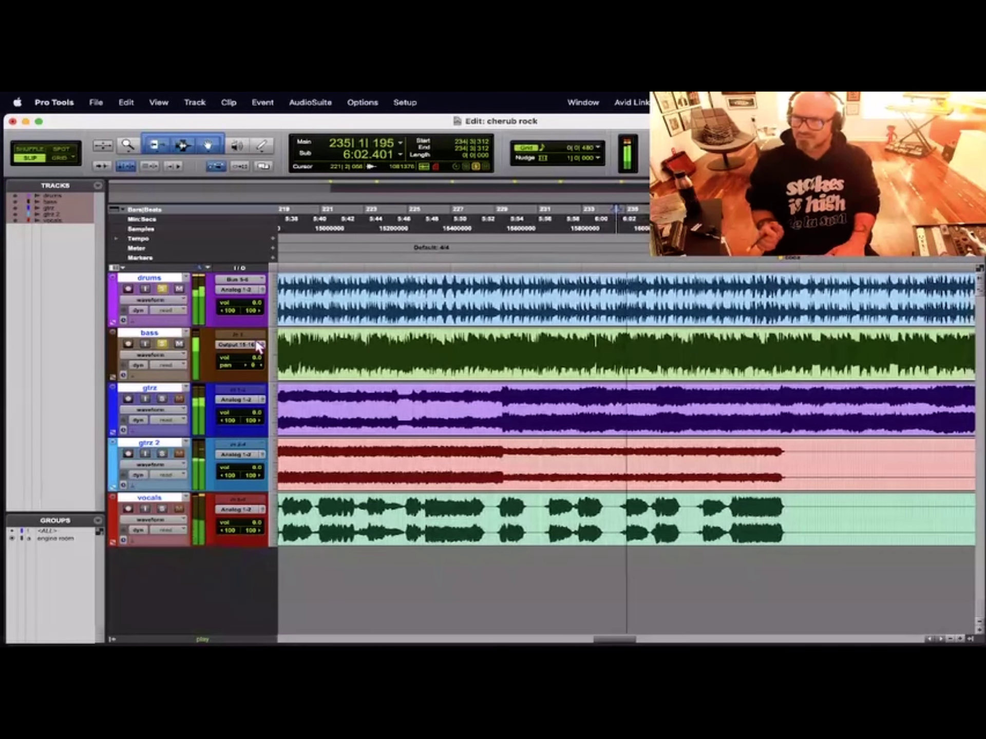
key("space")
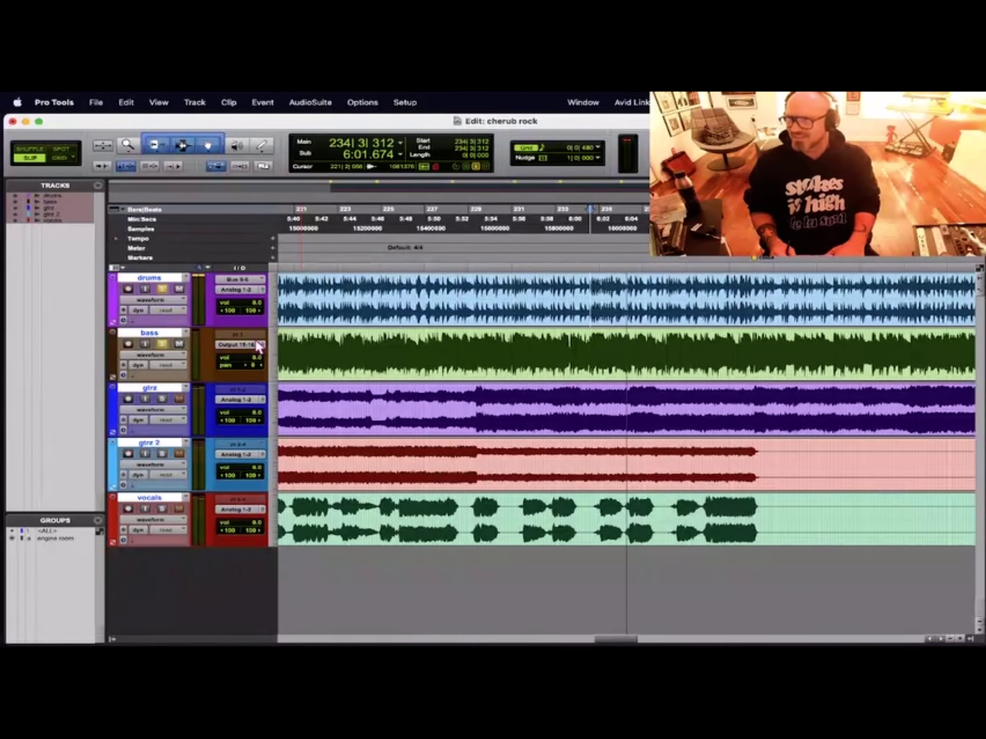
key("space")
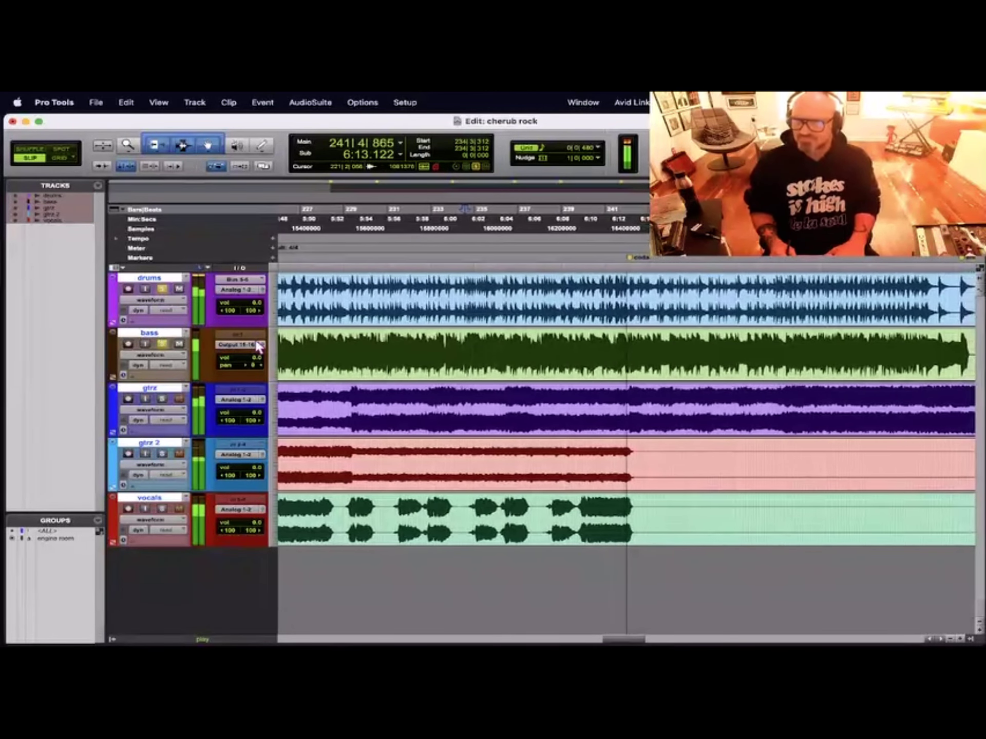
key("space")
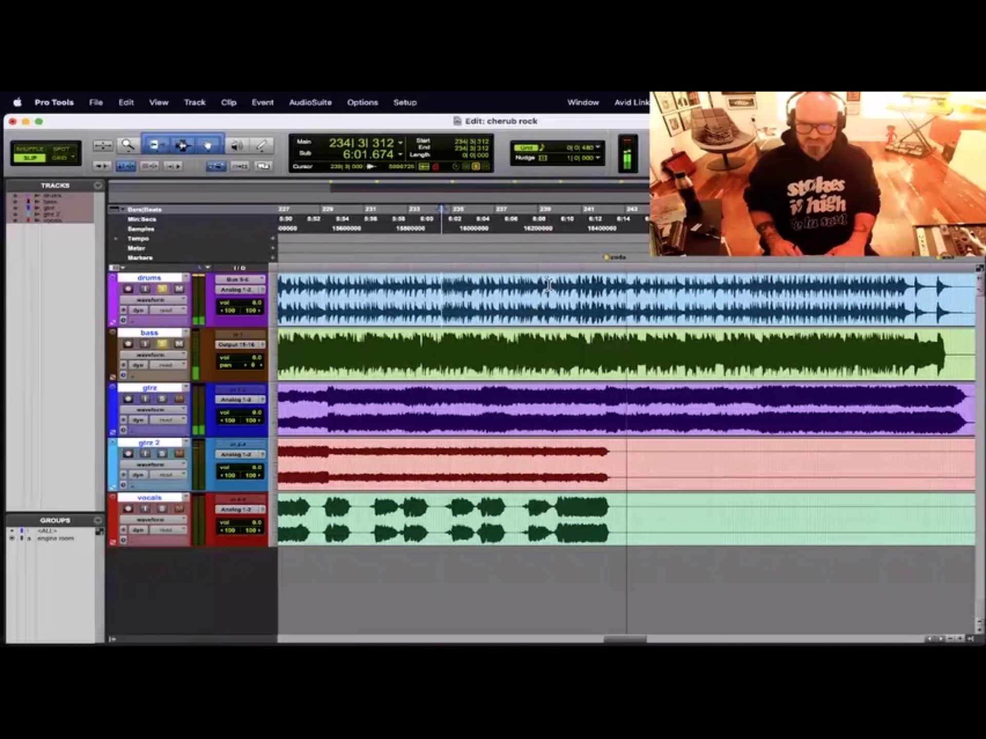
- Play the drums and bass from about bar 240 into the coda, briefly taking the drums out of solo and soloing them again
key("space")
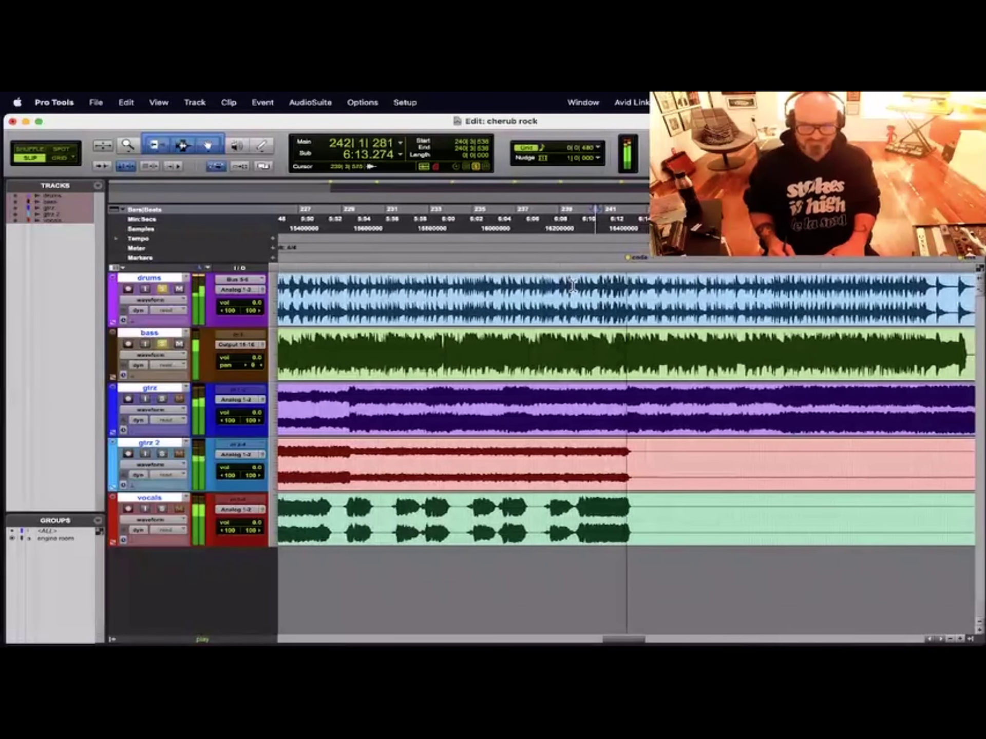
key("space")
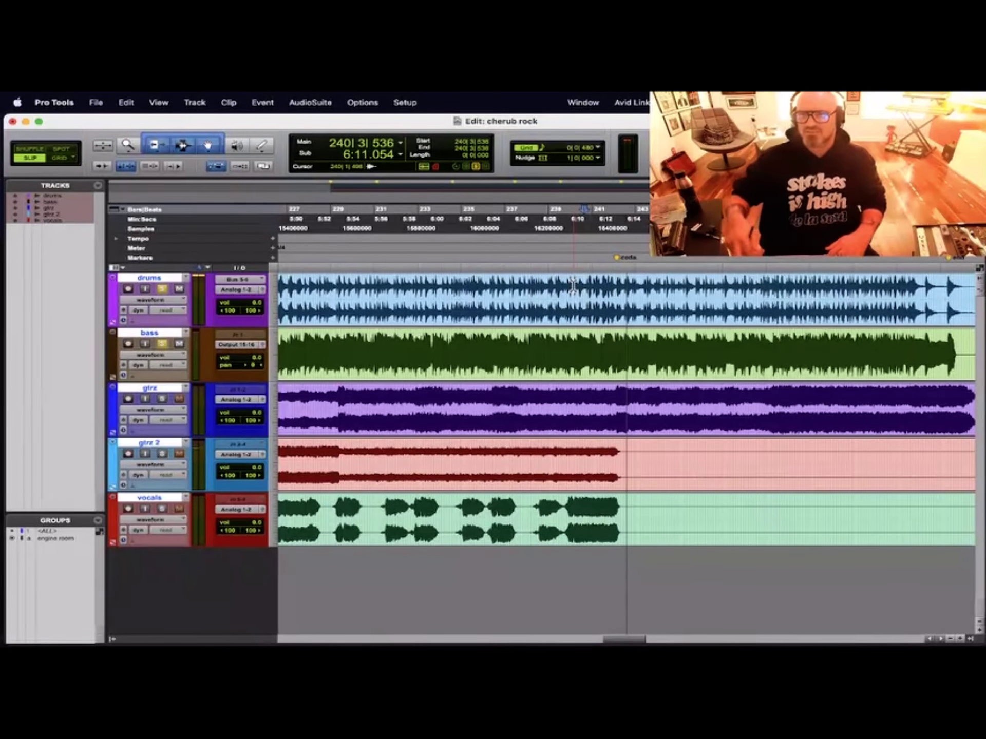
key("space")
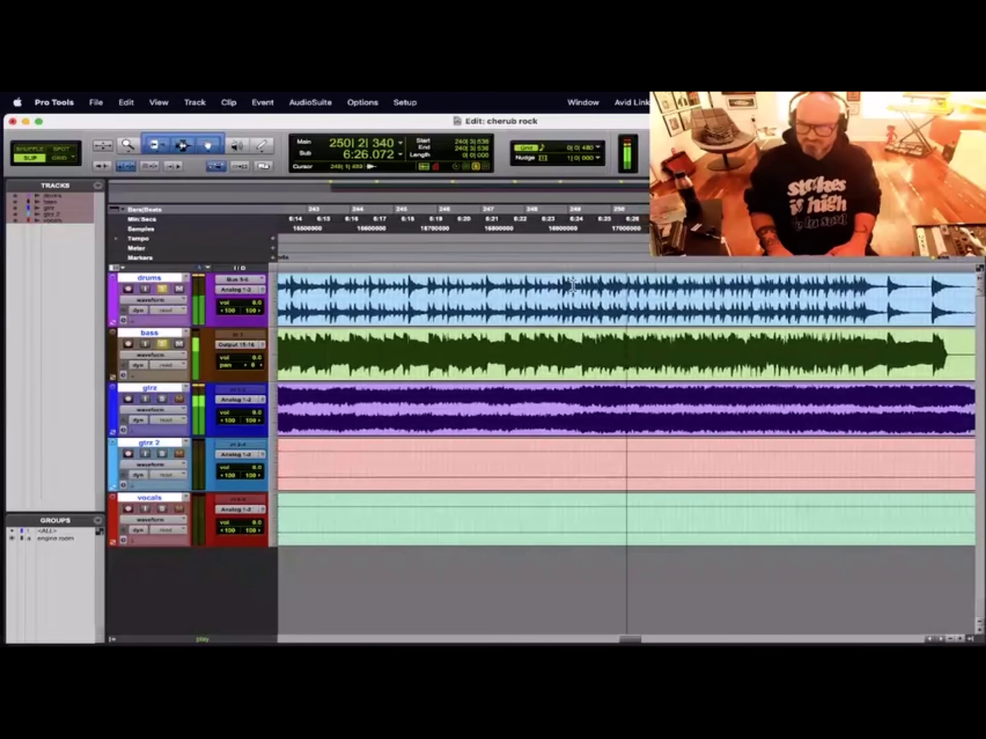
left_click(162, 289)
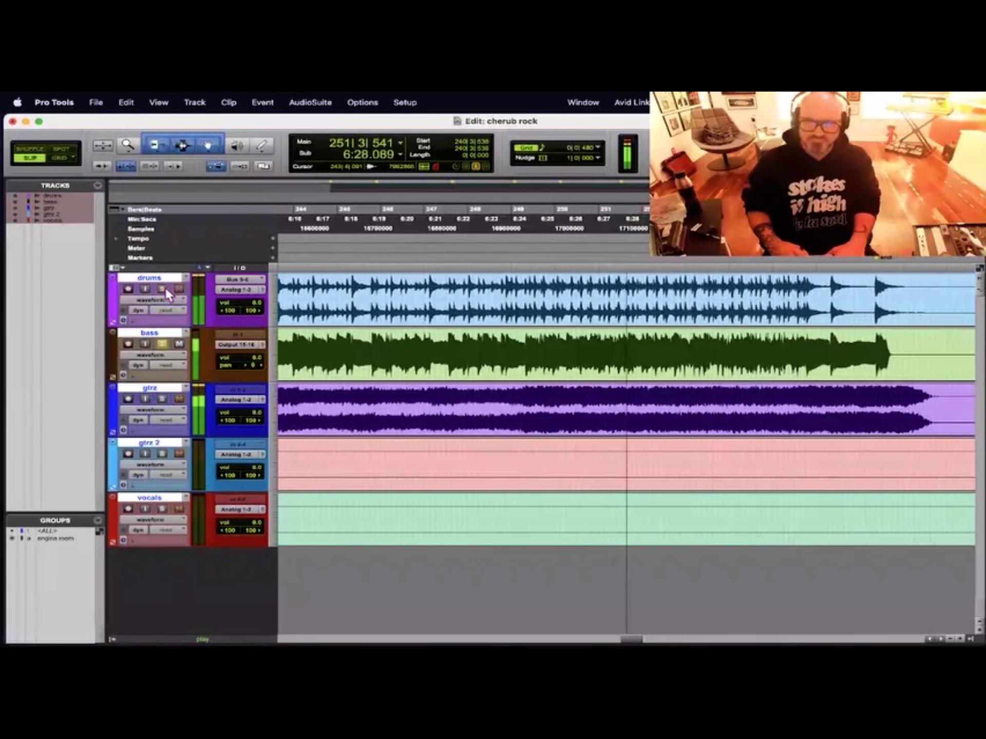
left_click(163, 288)
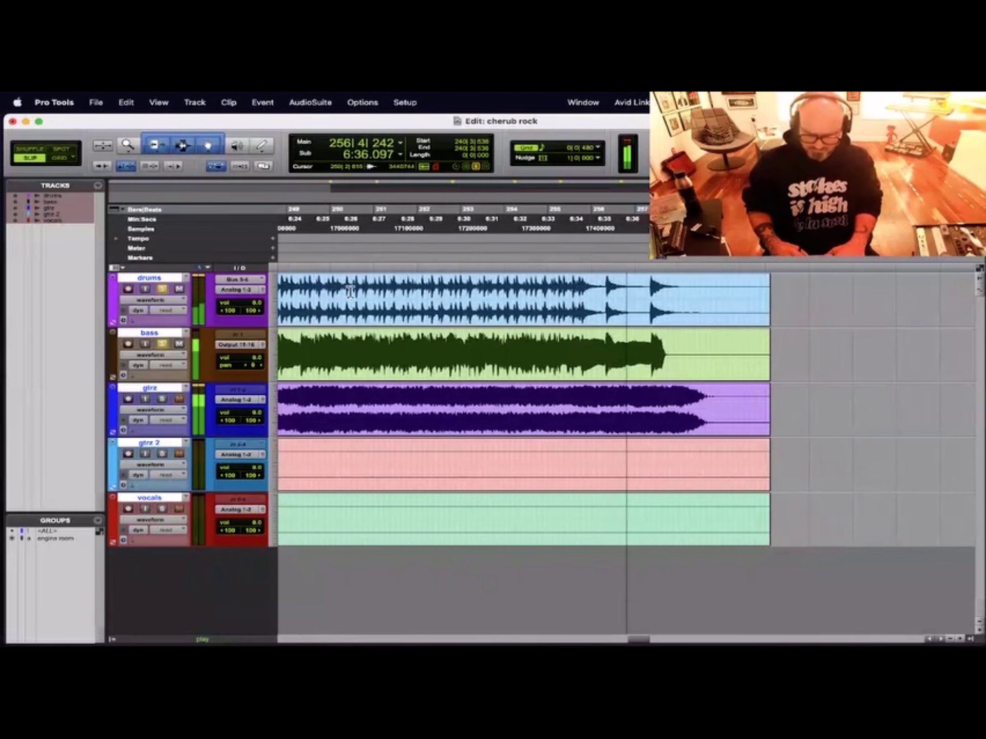
- Place the edit cursor at about bar 241, just before the coda, and play the drums and bass through to the end
key("space")
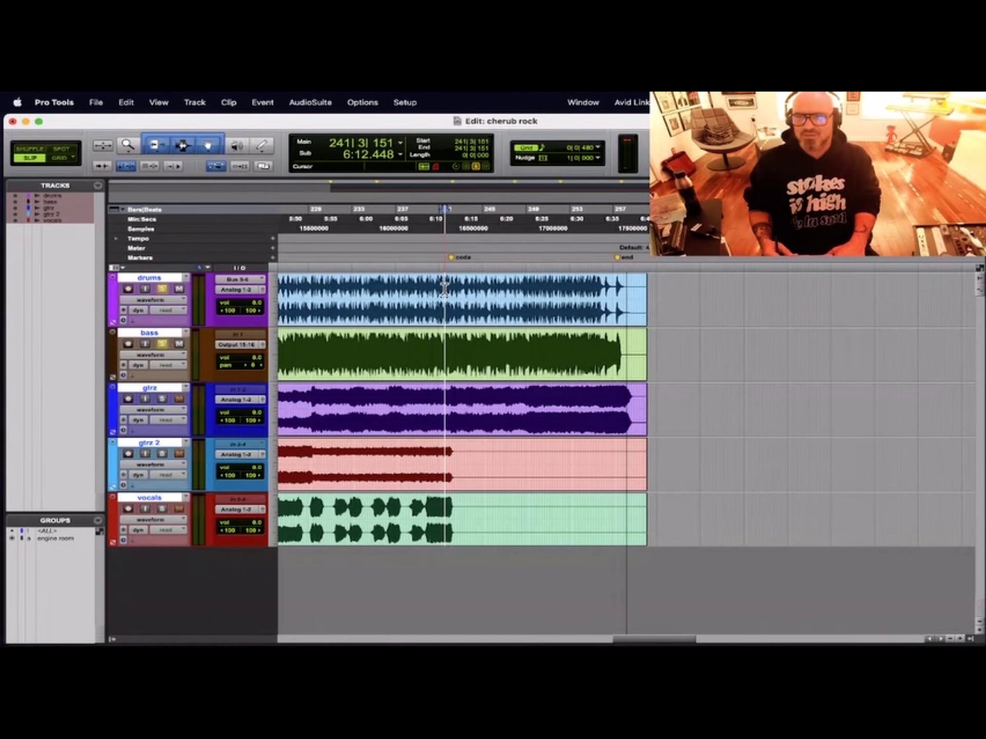
key("space")
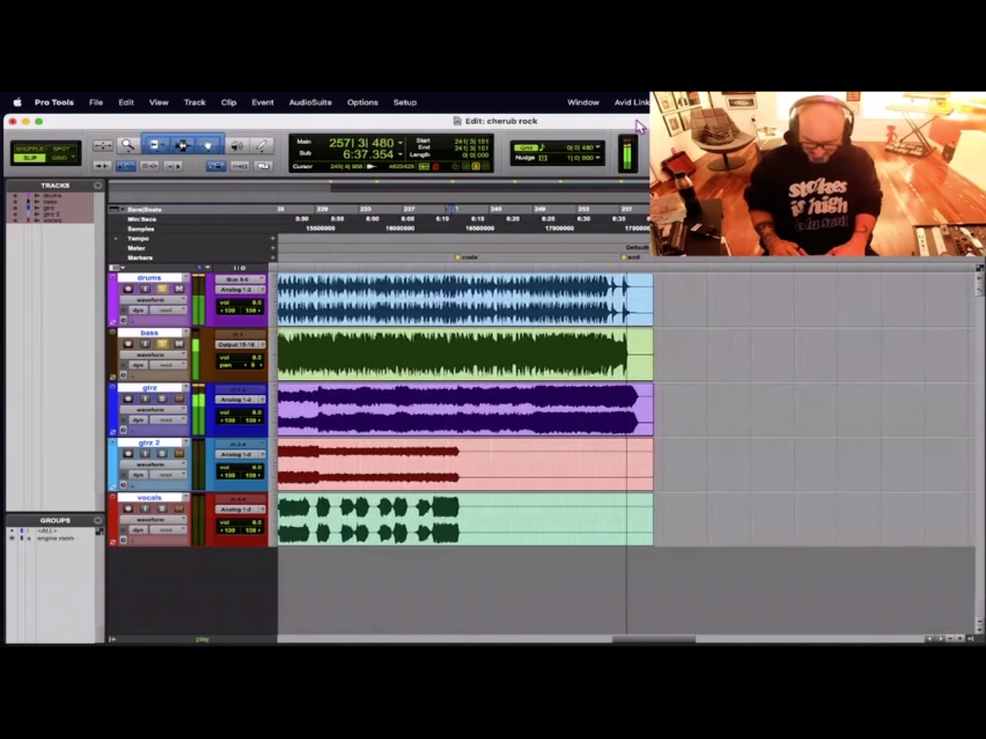
key("space")
- Import 08 Dream Tonight.wav from the desktop onto the vocals track at about bar 261, after the existing clips
left_click_drag(666, 121, 493, 110)
left_click_drag(889, 569, 491, 515)
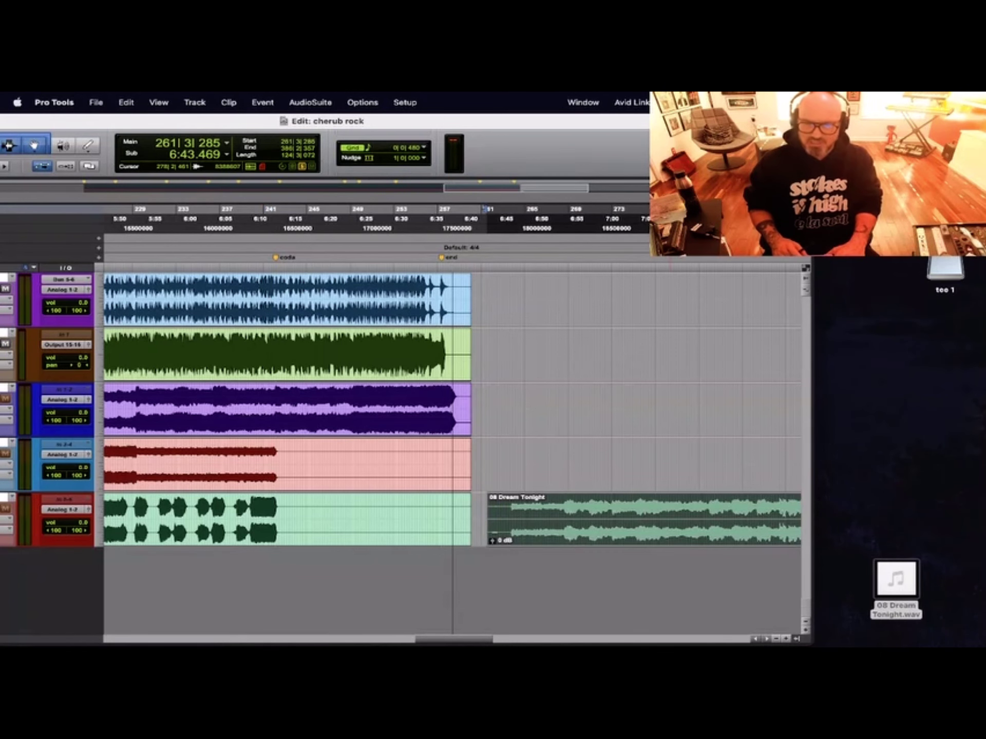
left_click_drag(359, 121, 501, 120)
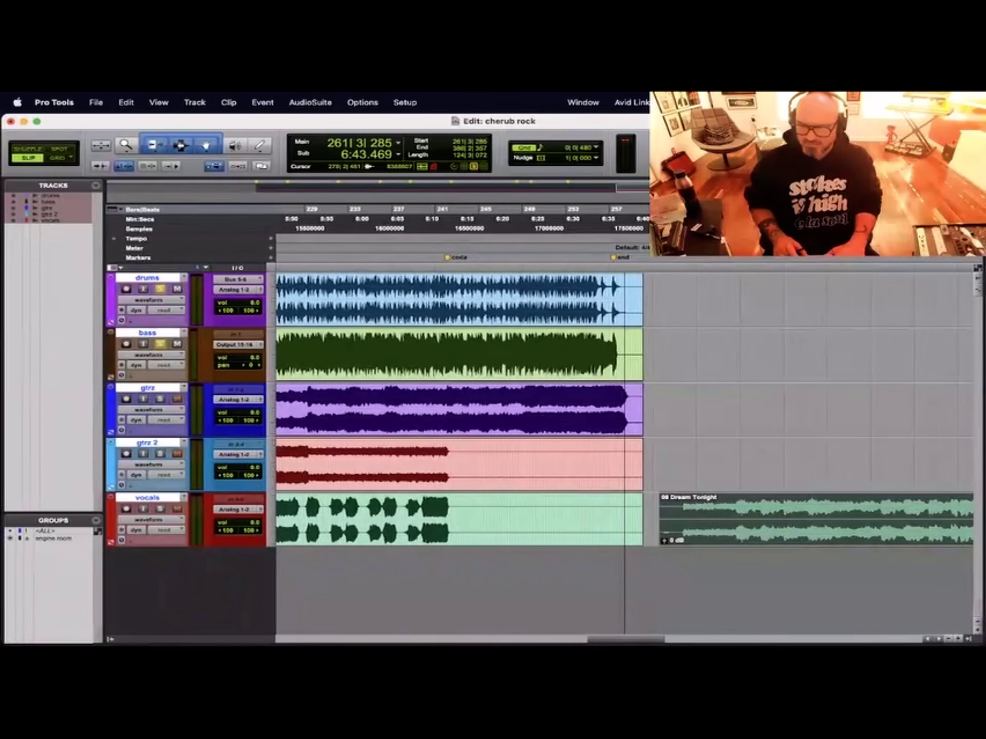
- Place the edit cursor just before the 08 Dream Tonight clip at about bar 261, and play it with only the vocals track soloed
left_click(658, 499)
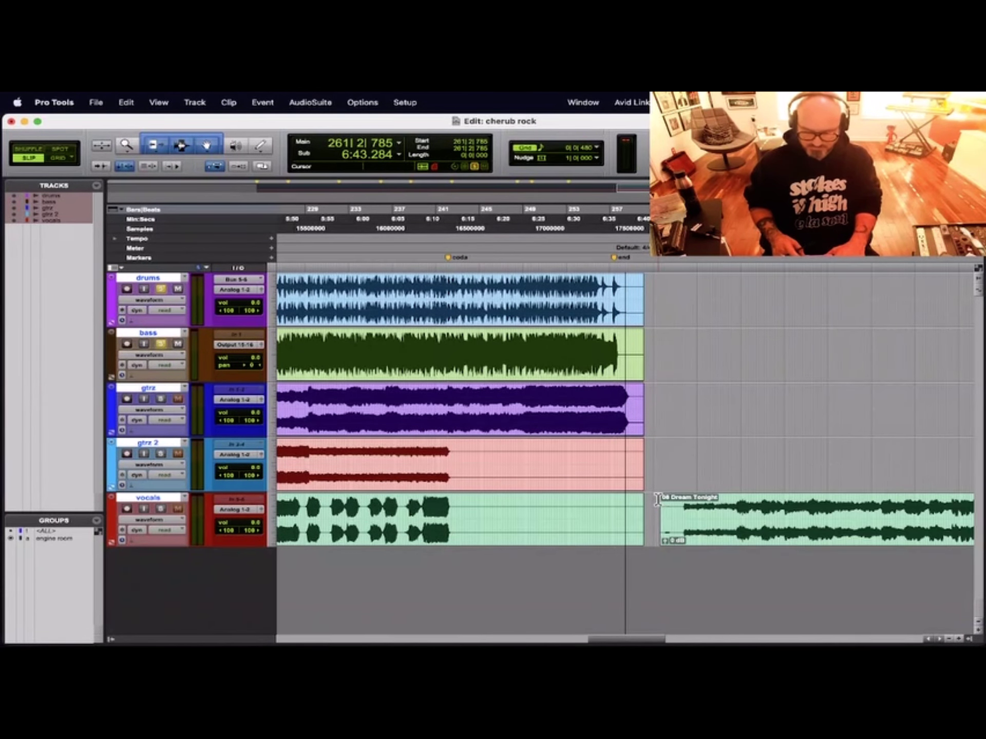
key("super+bracketleft")
key("super+bracketleft")
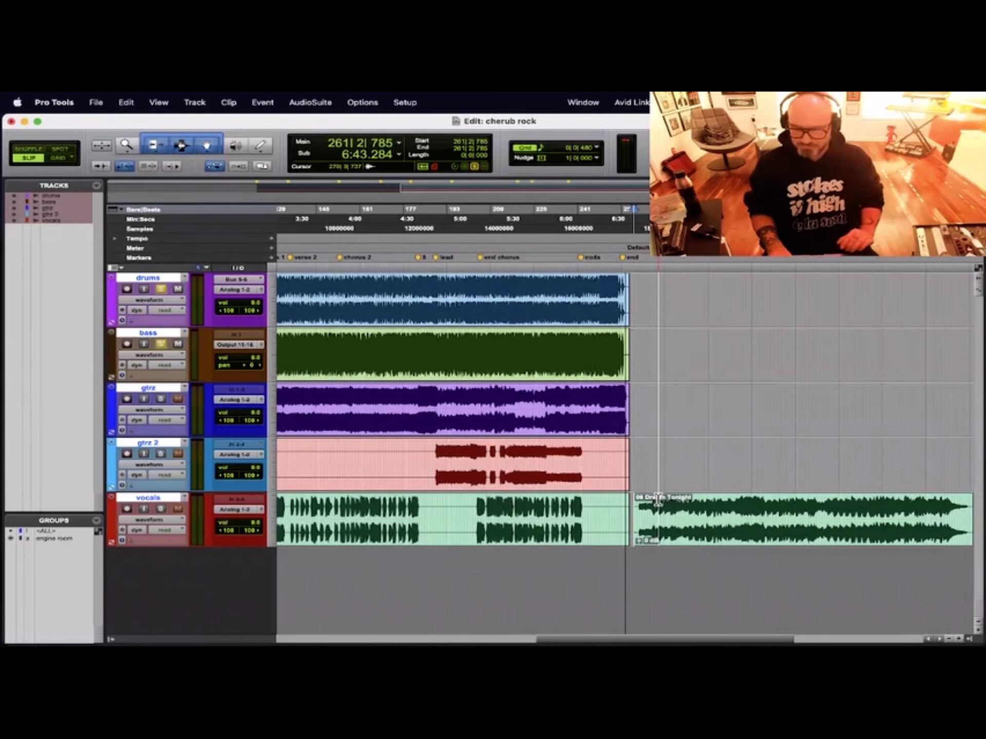
key("super+bracketright")
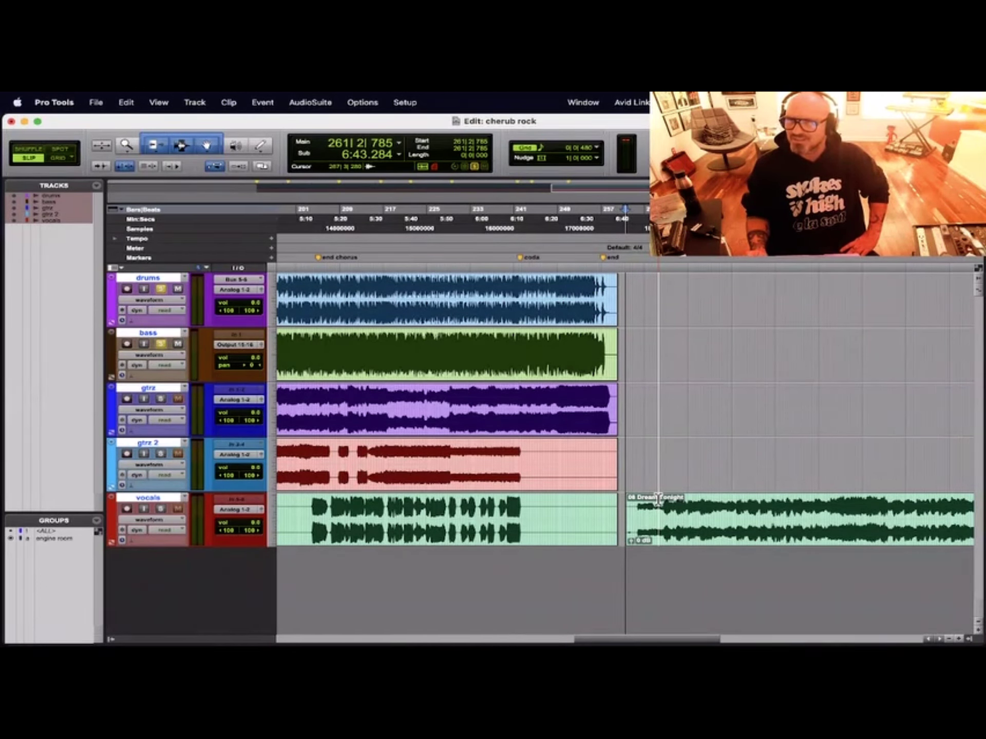
left_click(810, 537)
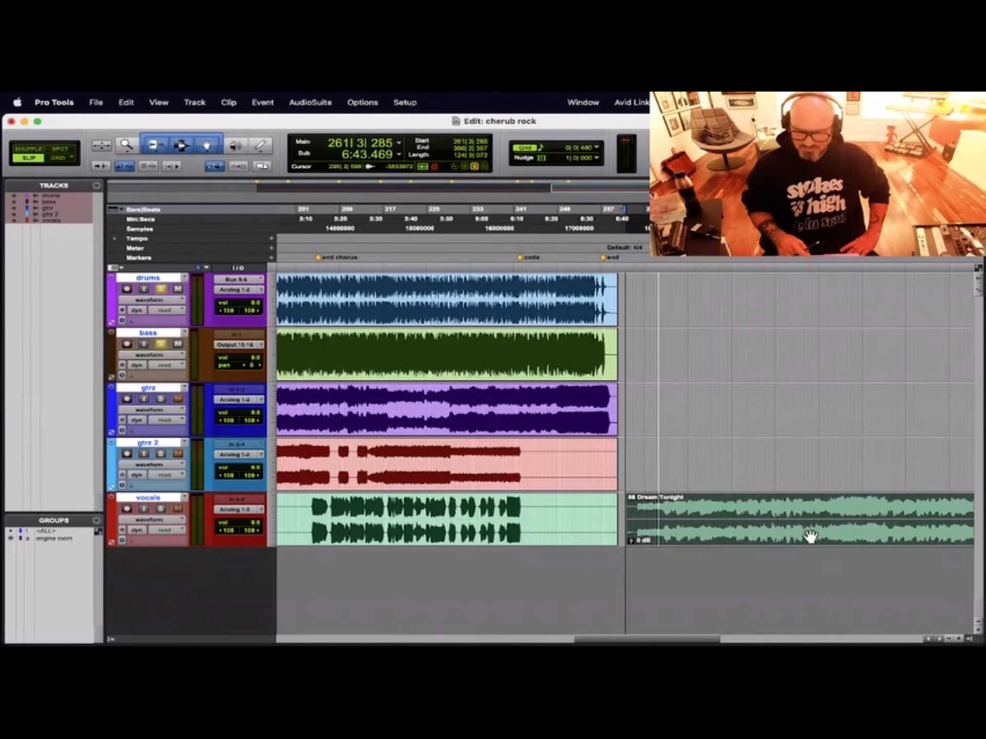
key("super+bracketright")
key("super+bracketright")
key("super+bracketright")
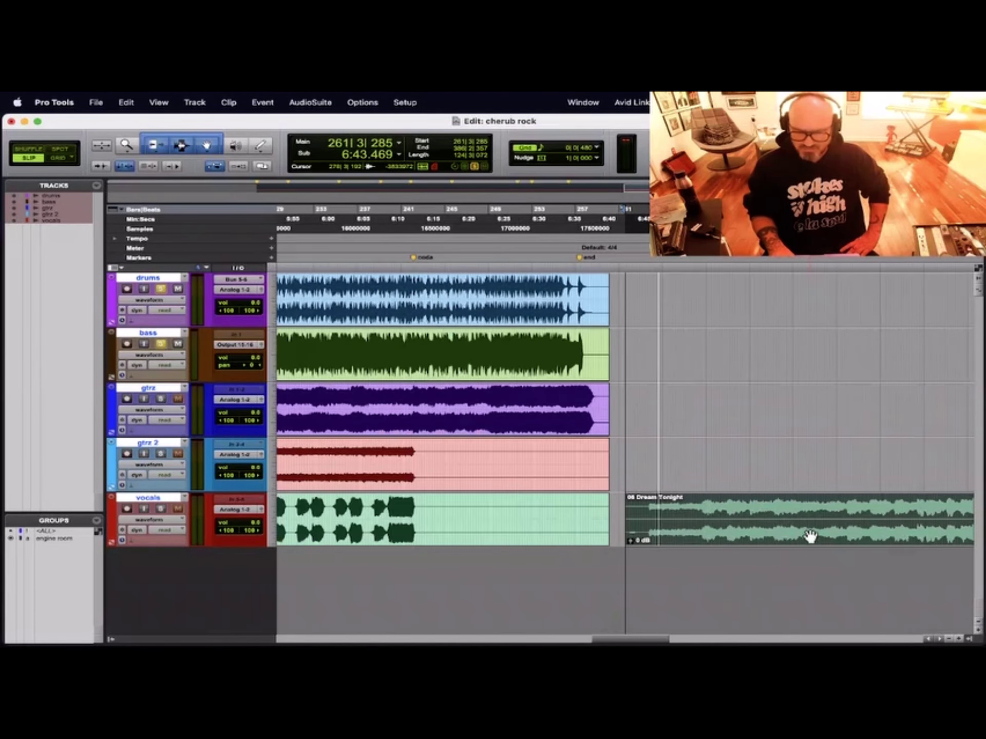
left_click(618, 340)
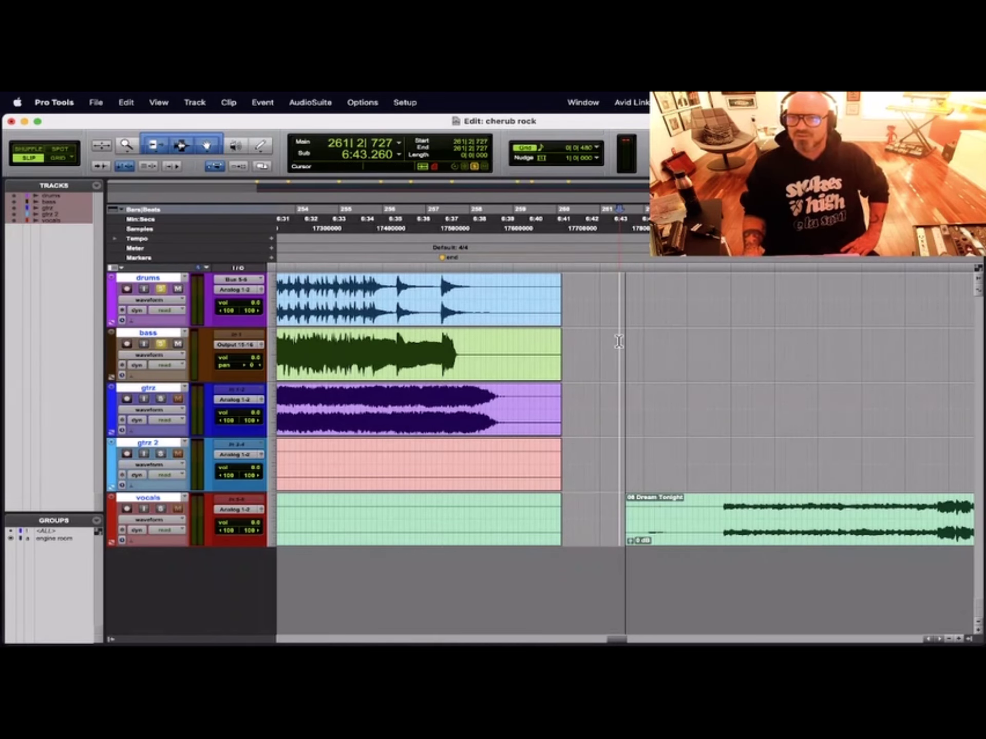
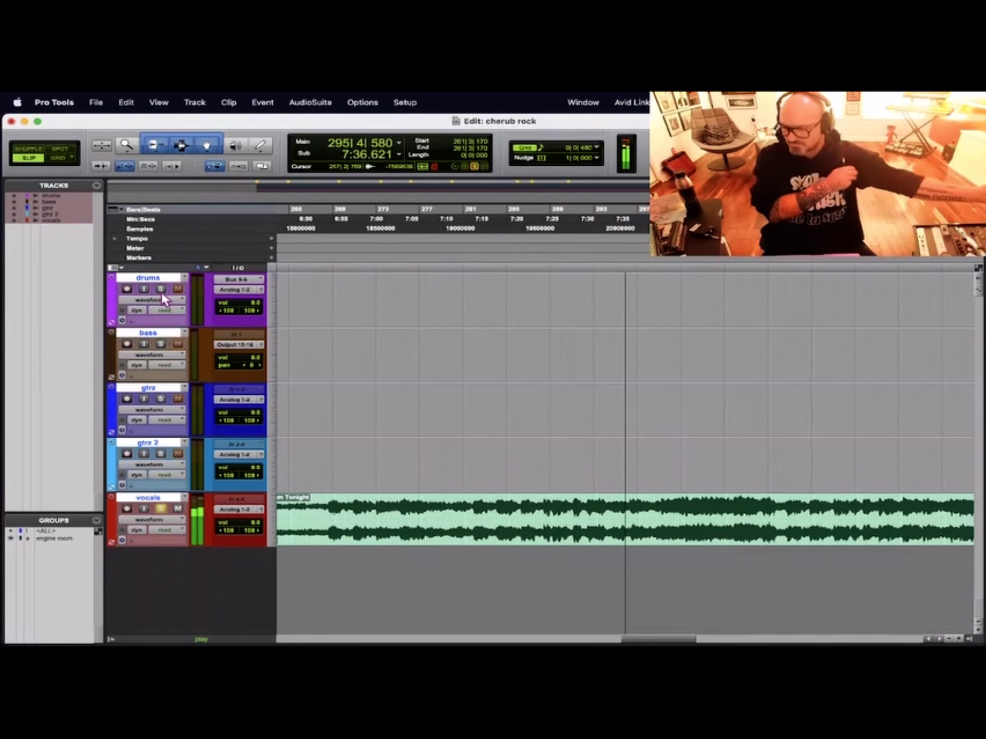
- Place the edit cursor near the end of the 08 Dream Tonight clip, at about bar 374, and play the ending from there twice
key("r")
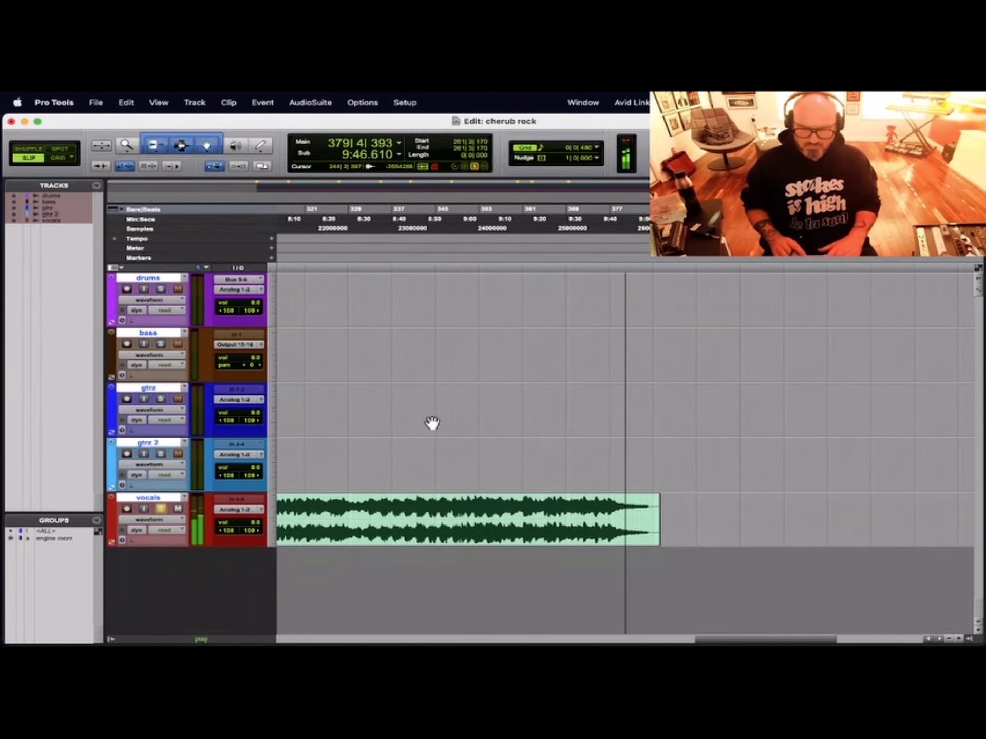
key("space")
left_click(595, 513)
left_click(591, 511)
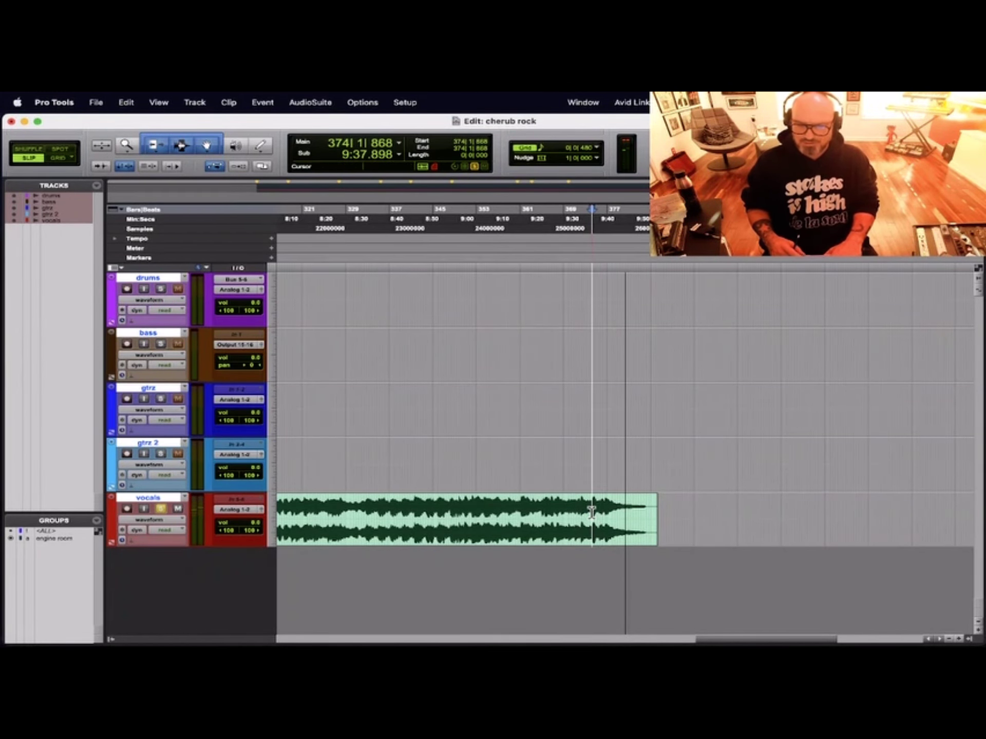
key("space")
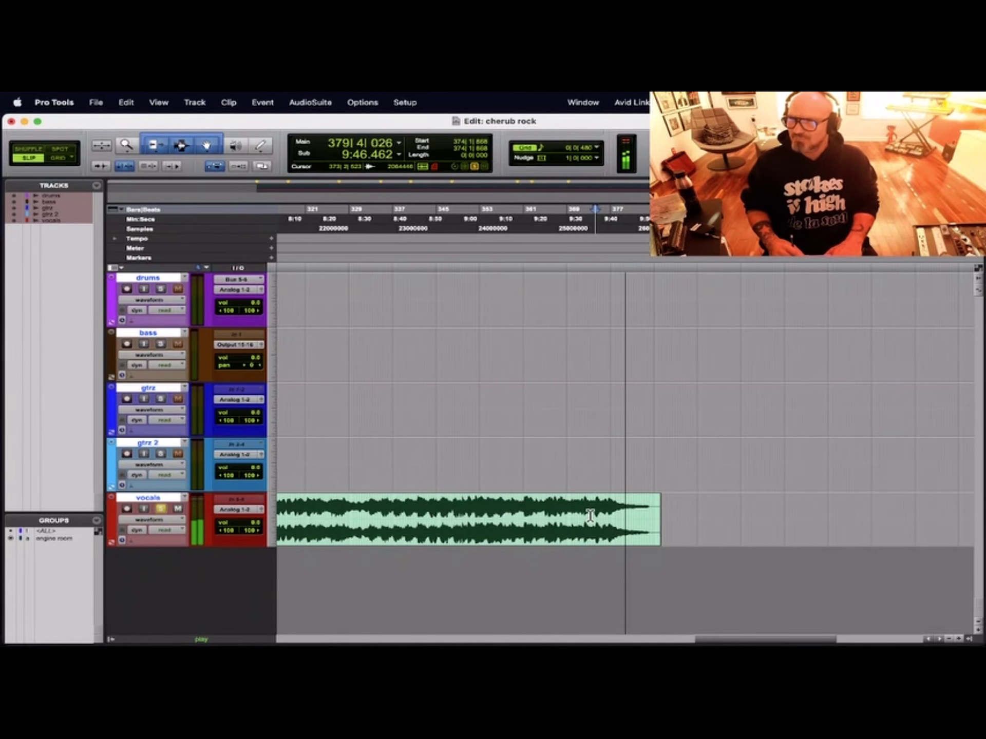
key("space")
key("space")
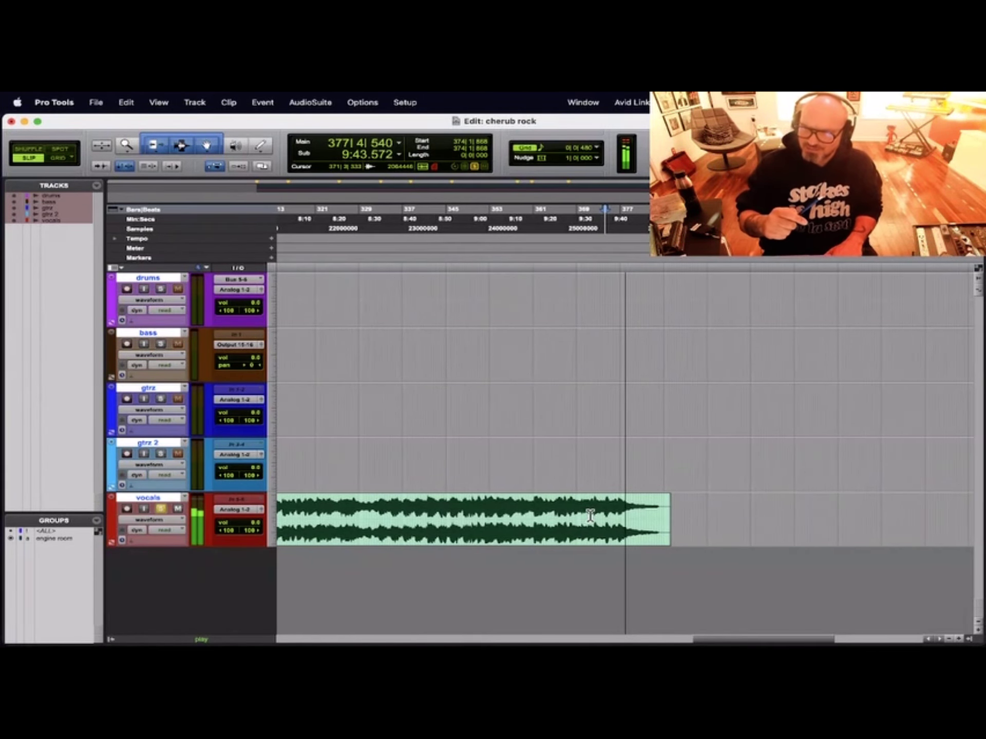
- Select the whole 08 Dream Tonight clip and briefly play it from its start
key("super+bracketleft")
key("super+bracketleft")
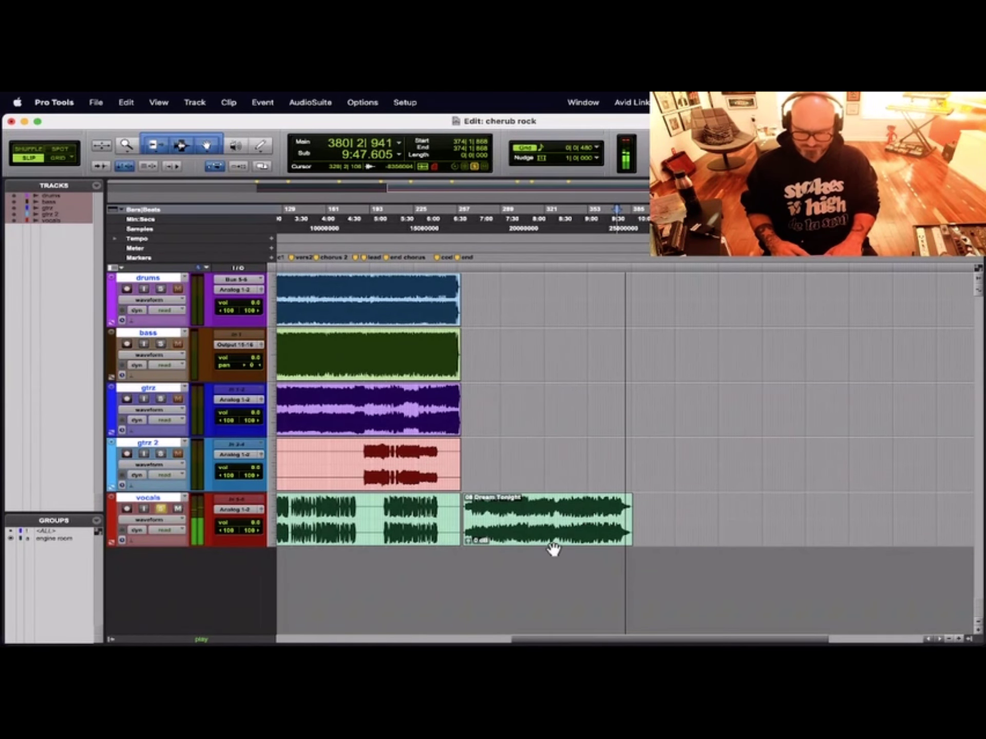
left_click(537, 534)
key("space")
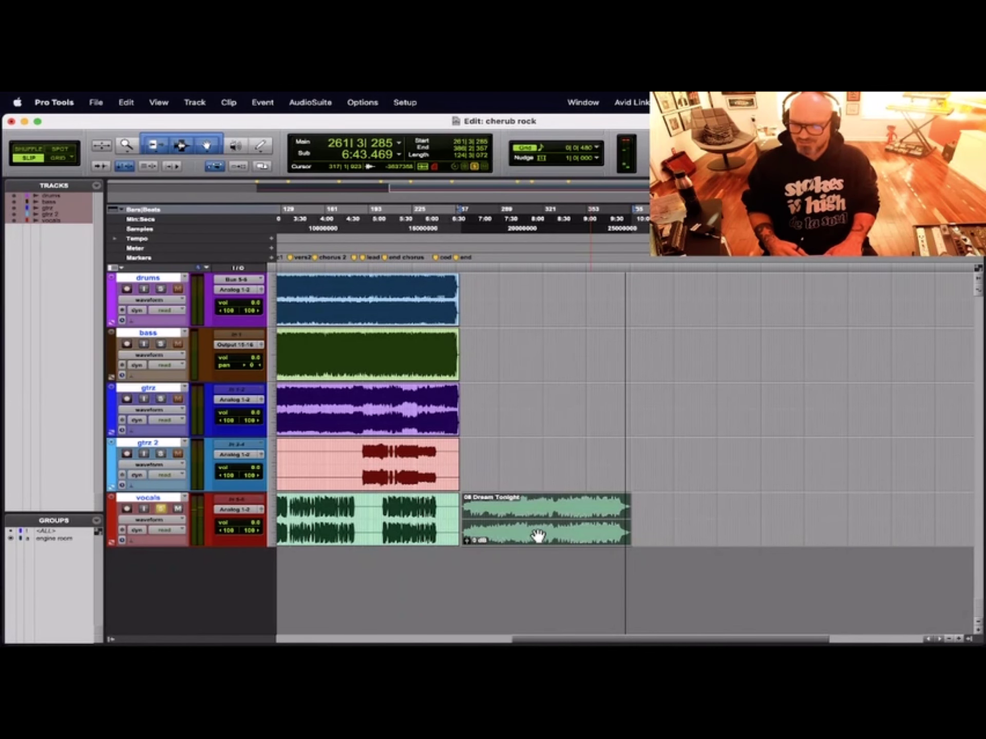
key("space")
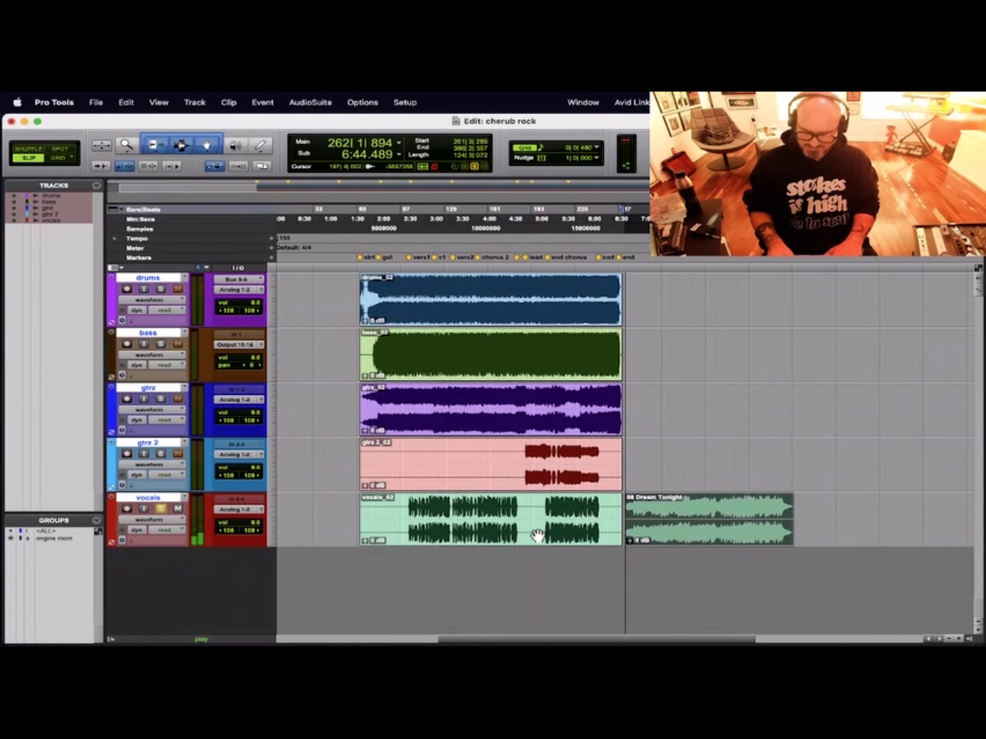
key("super+bracketright")
key("super+bracketright")
key("space")
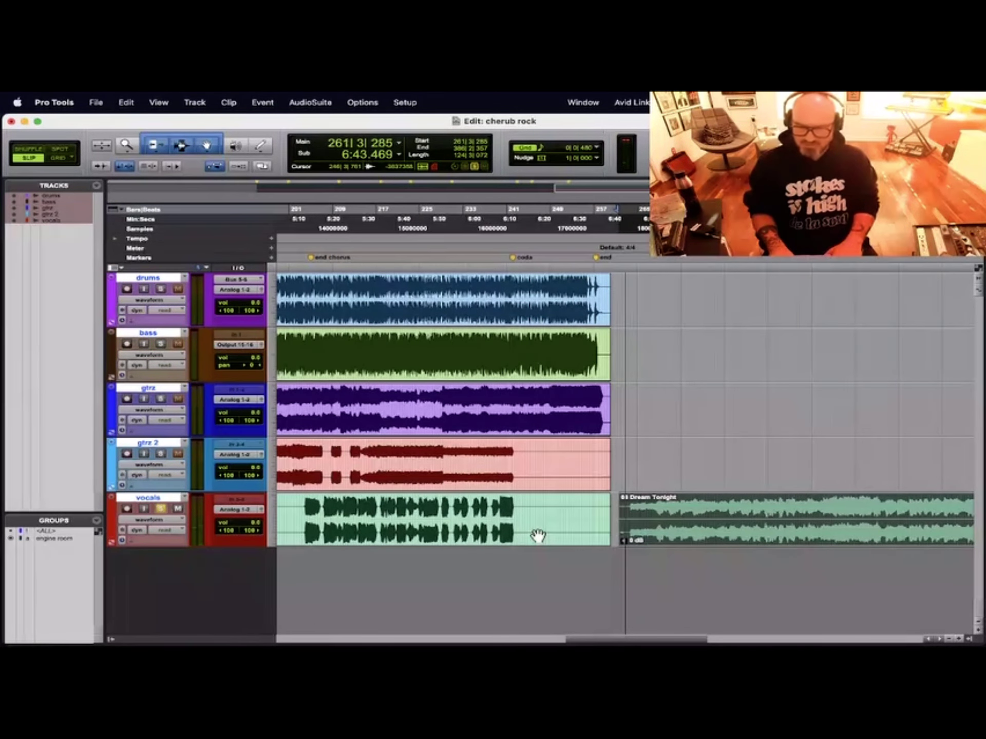
- Place the edit cursor at about bar 263, just before the music begins in the 08 Dream Tonight clip, and play from there
left_click(628, 508)
key("super+bracketright")
key("super+bracketright")
left_click(637, 507)
left_click(631, 505)
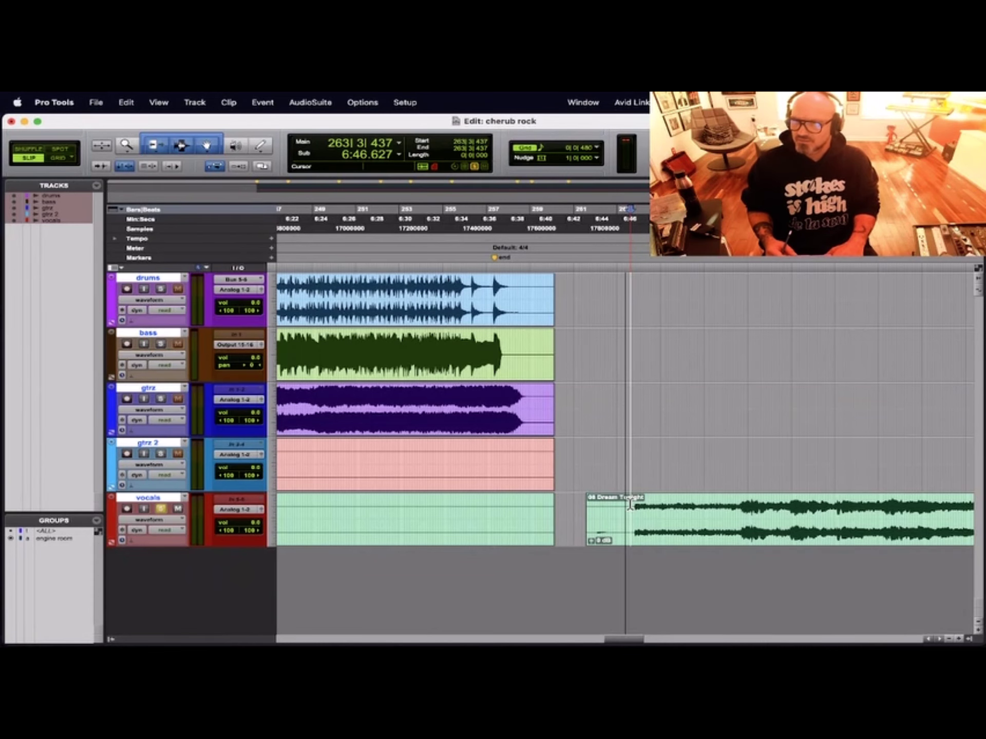
key("space")
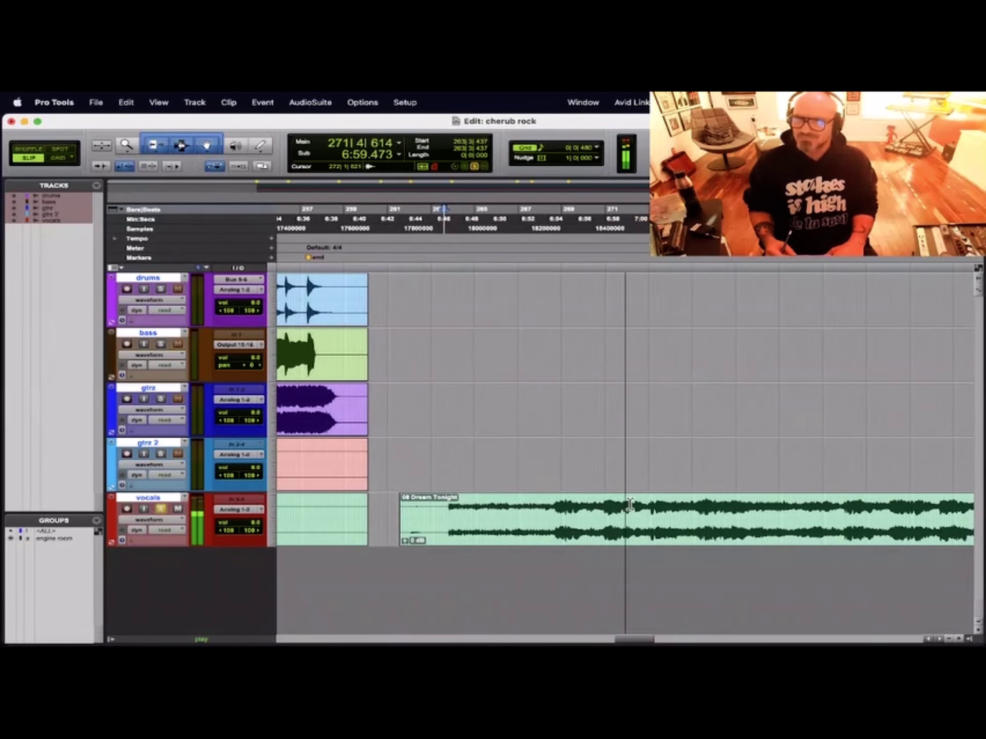
- Place the edit cursor at about bar 296 in the 08 Dream Tonight clip and briefly play from there
key("super+bracketleft")
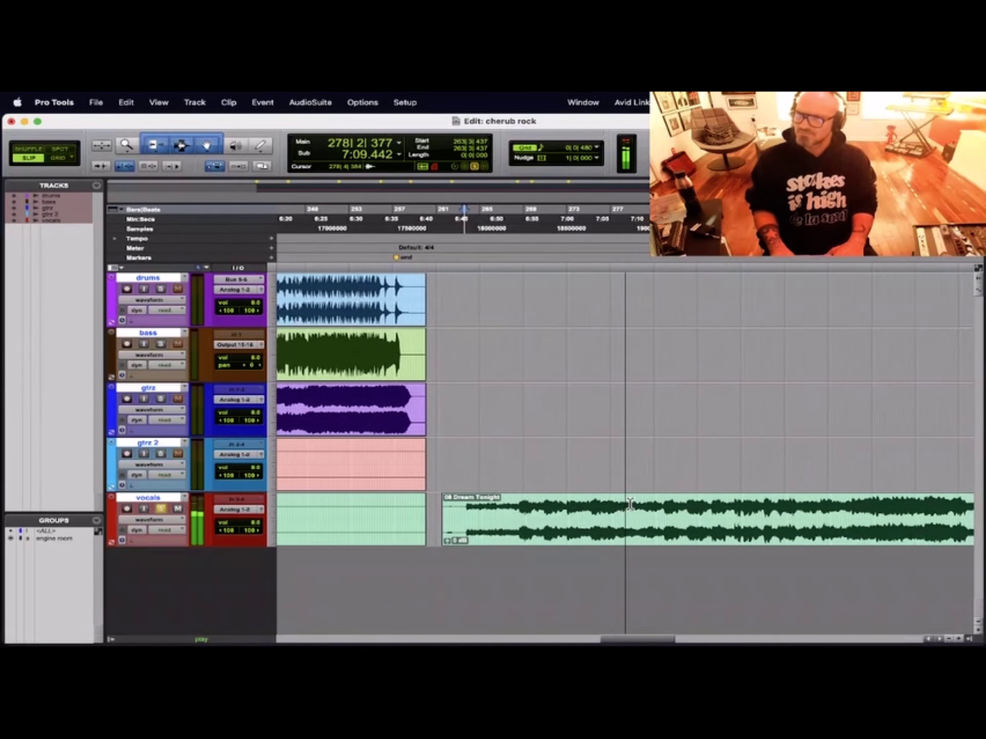
key("super+bracketleft")
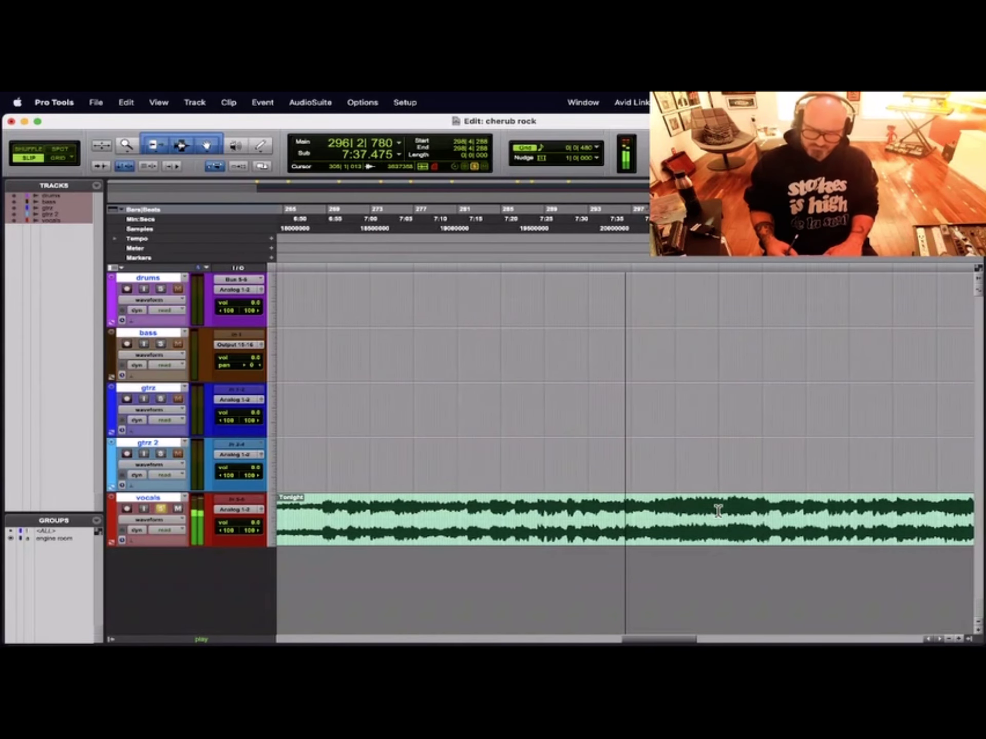
key("space")
left_click(613, 512)
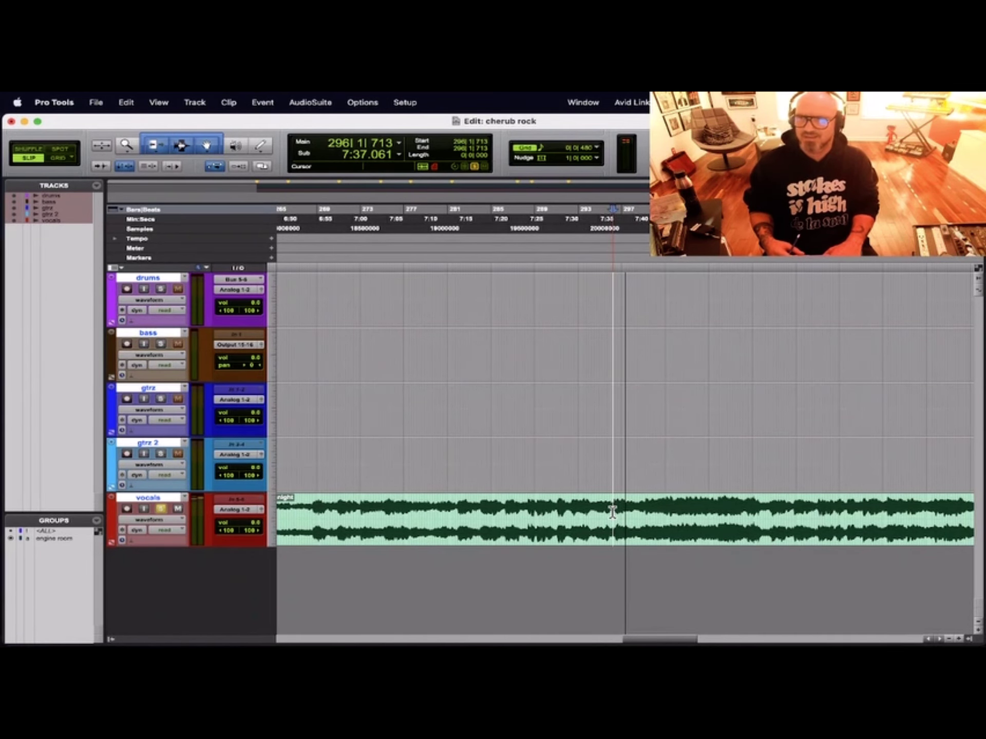
key("space")
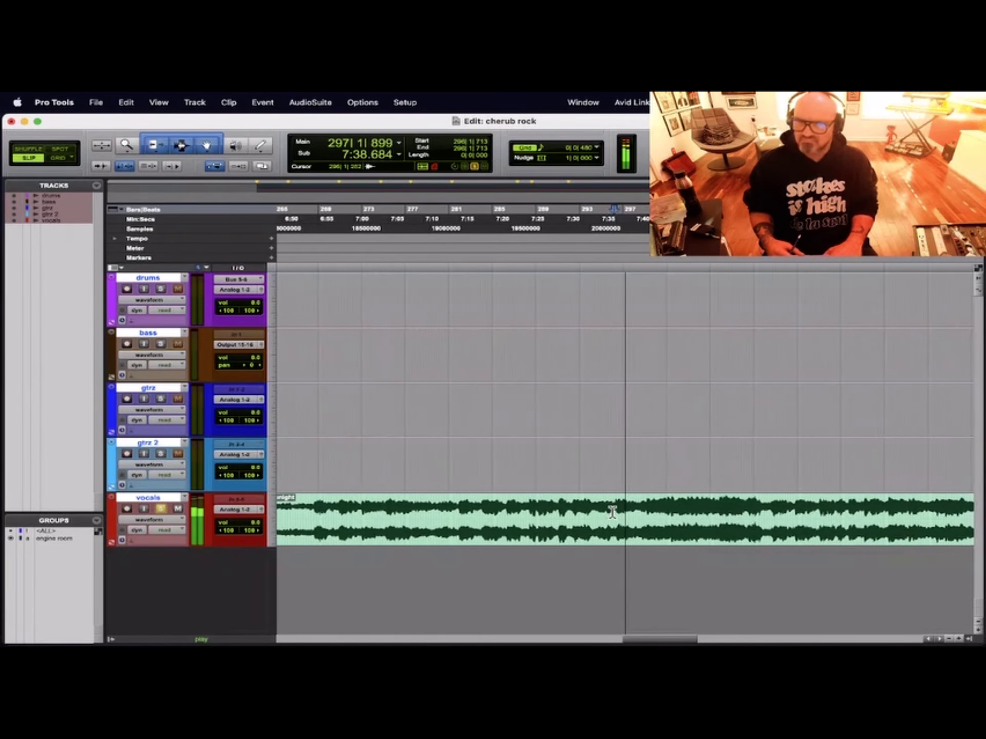
key("space")
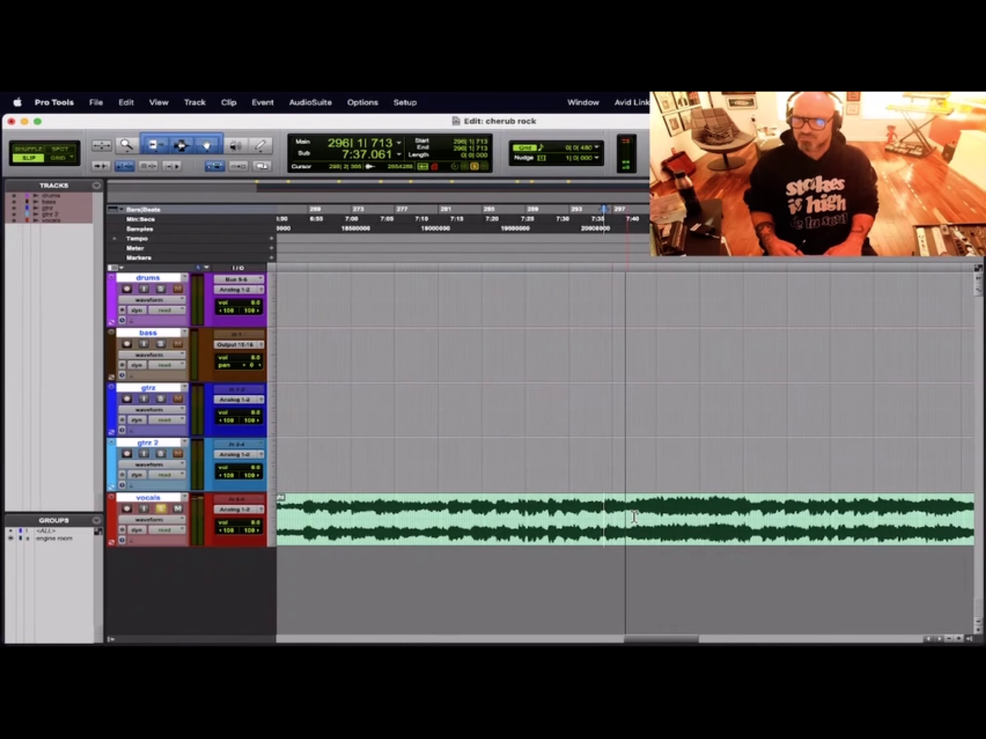
- Place the edit cursor at about bar 298 in the 08 Dream Tonight clip and play the louder section from there
left_click(629, 516)
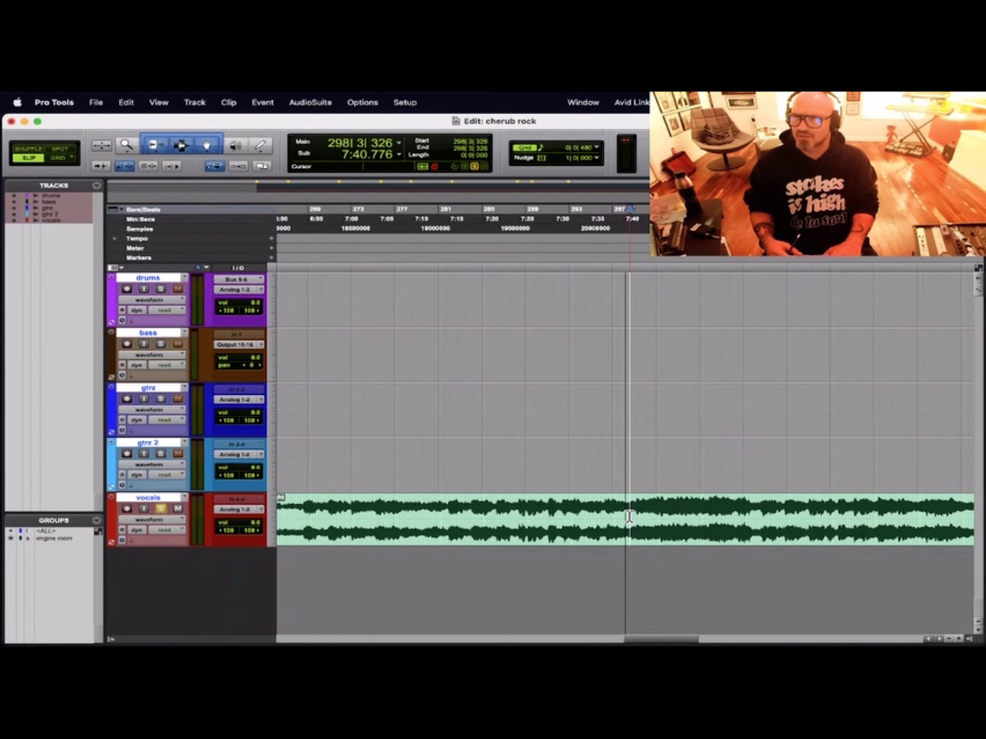
key("space")
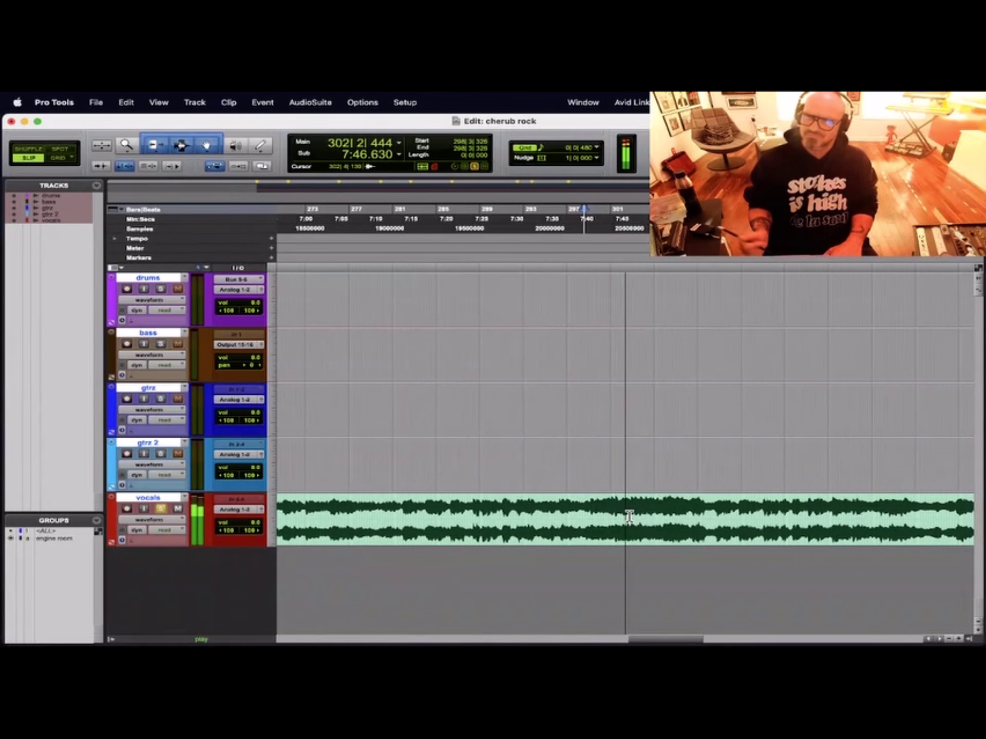
key("space")
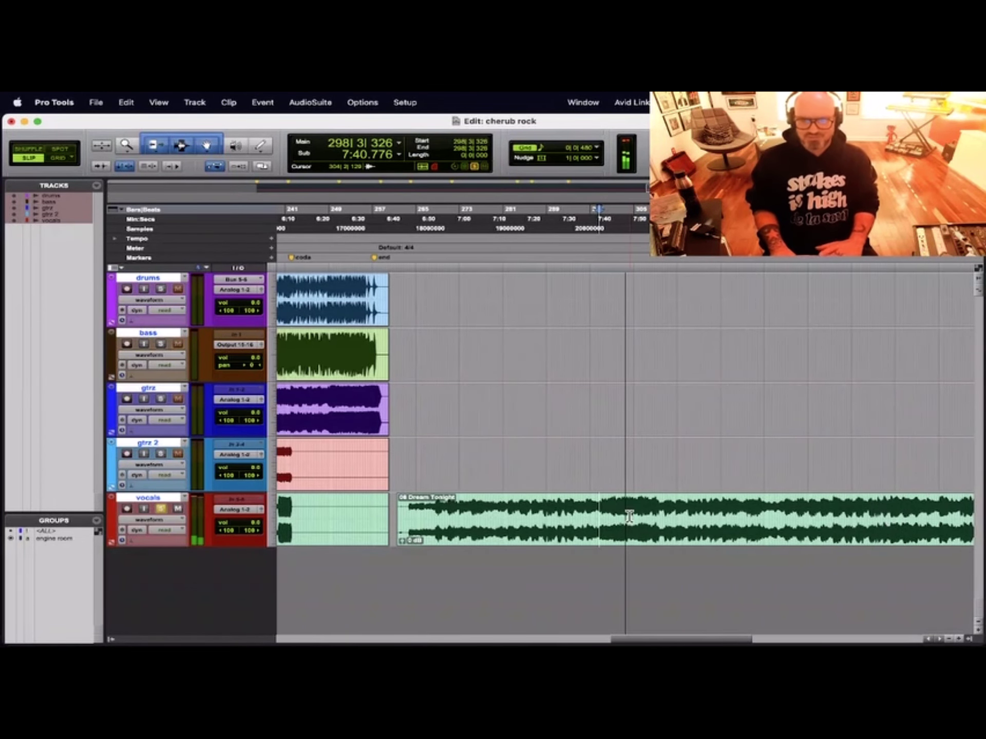
- Remove the 08 Dream Tonight clip from the vocals track and switch the solo from vocals to gtrz
key("super+bracketleft")
left_click(638, 529)
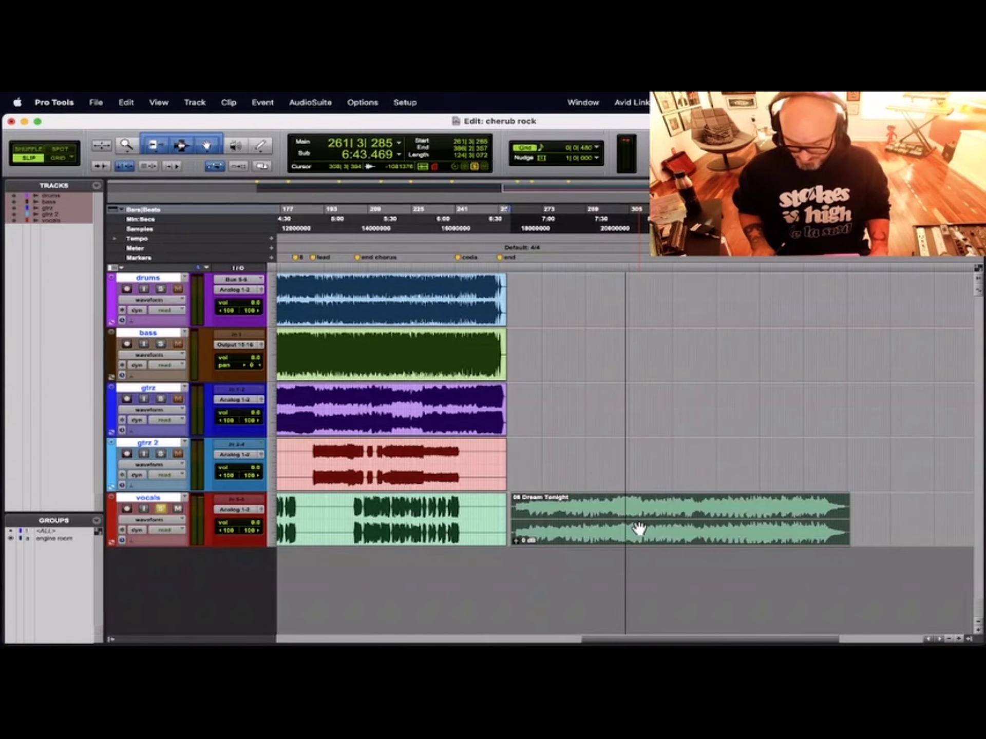
key("super+z")
left_click(161, 507)
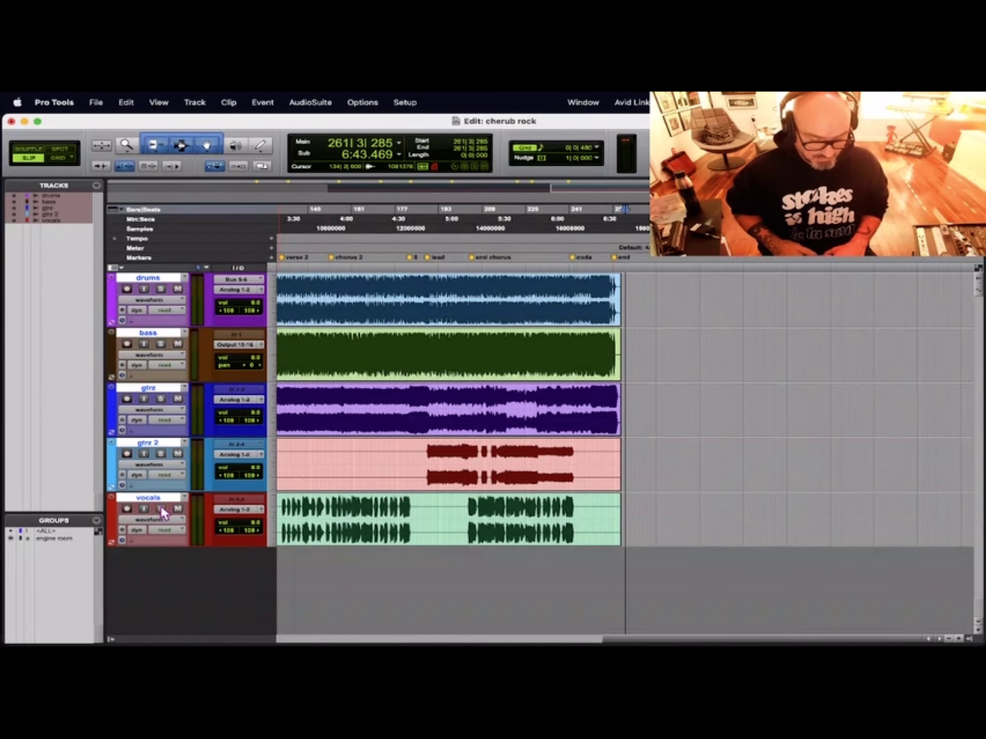
left_click(161, 399)
- Place the edit cursor at about bar 68 on the gtrz track, between the start marker and the first guitar notes
left_click_drag(638, 645, 484, 638)
left_click(464, 403)
key("super+bracketright")
key("super+bracketright")
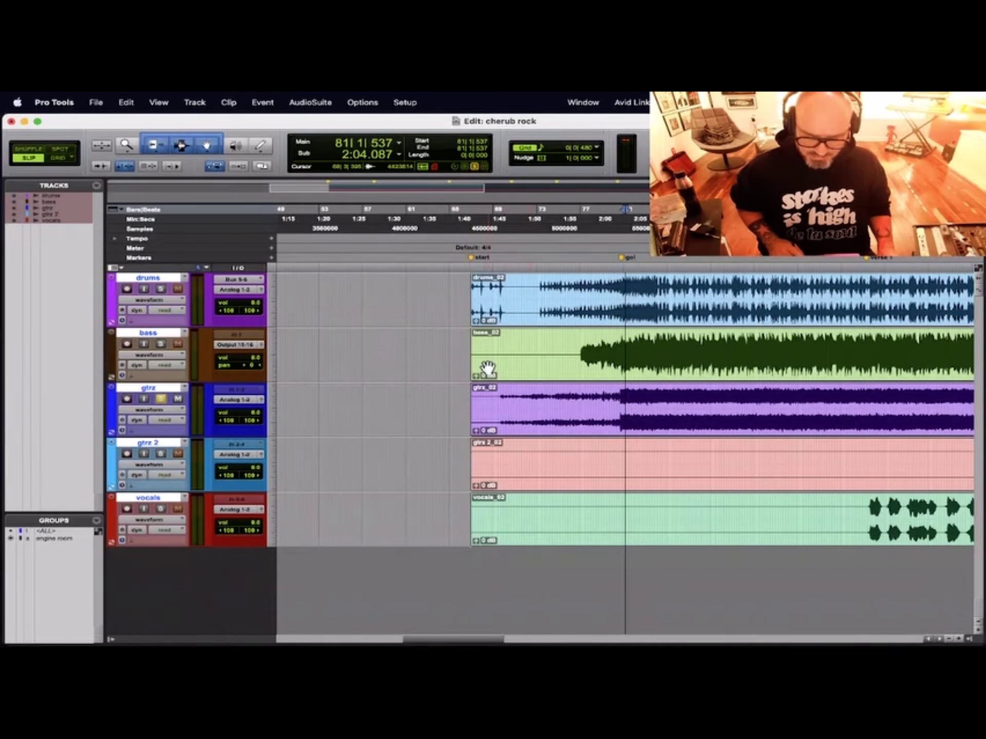
left_click(499, 399)
left_click(490, 399)
left_click(473, 260)
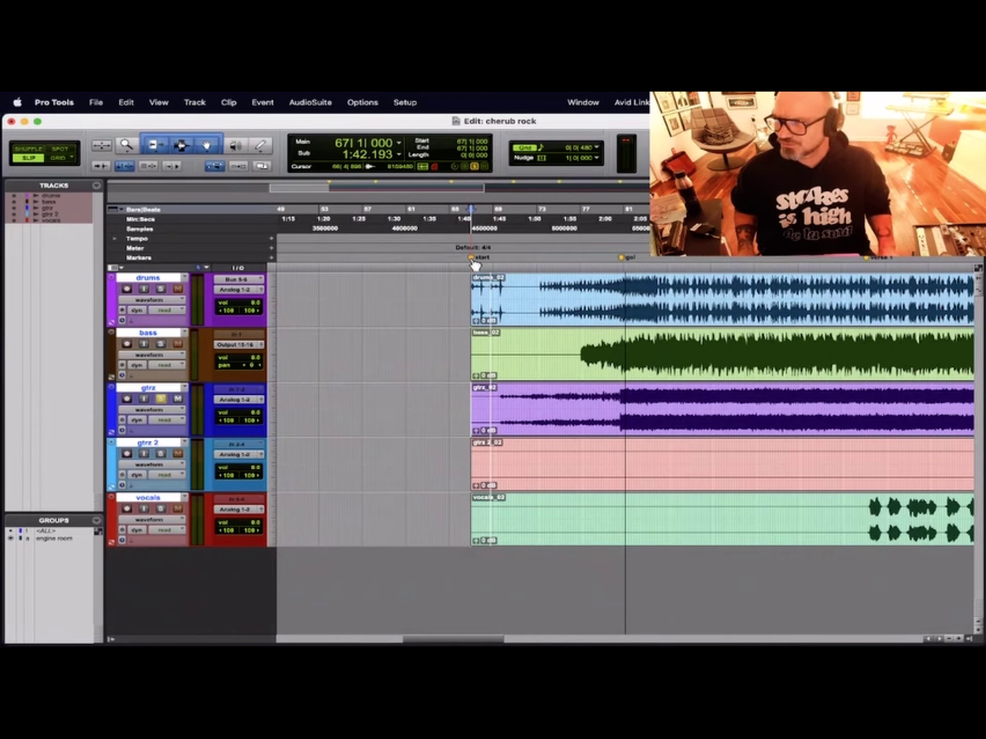
left_click(486, 398)
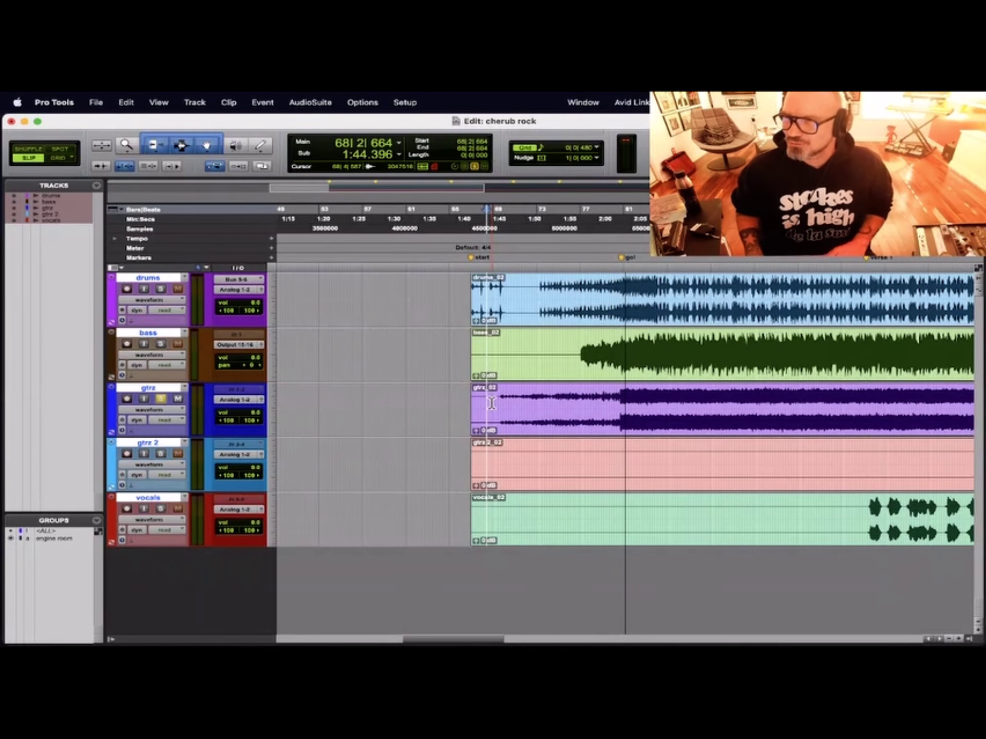
- Play the soloed gtrz opening from about bar 68 briefly three times, and once more on to about bar 93
key("space")
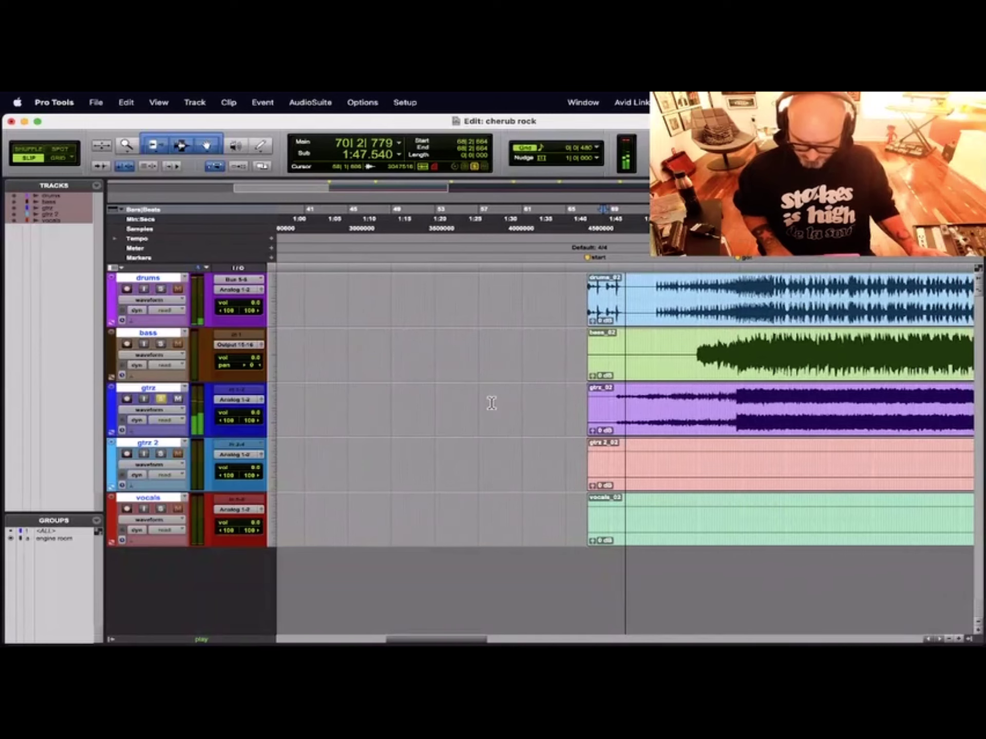
key("space")
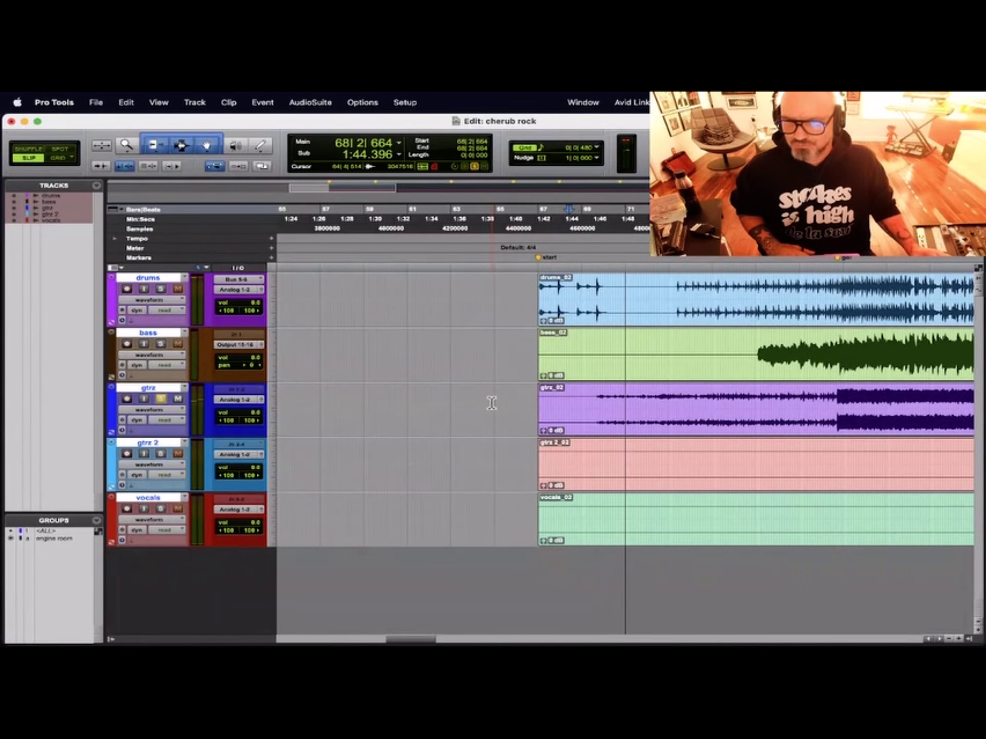
key("space")
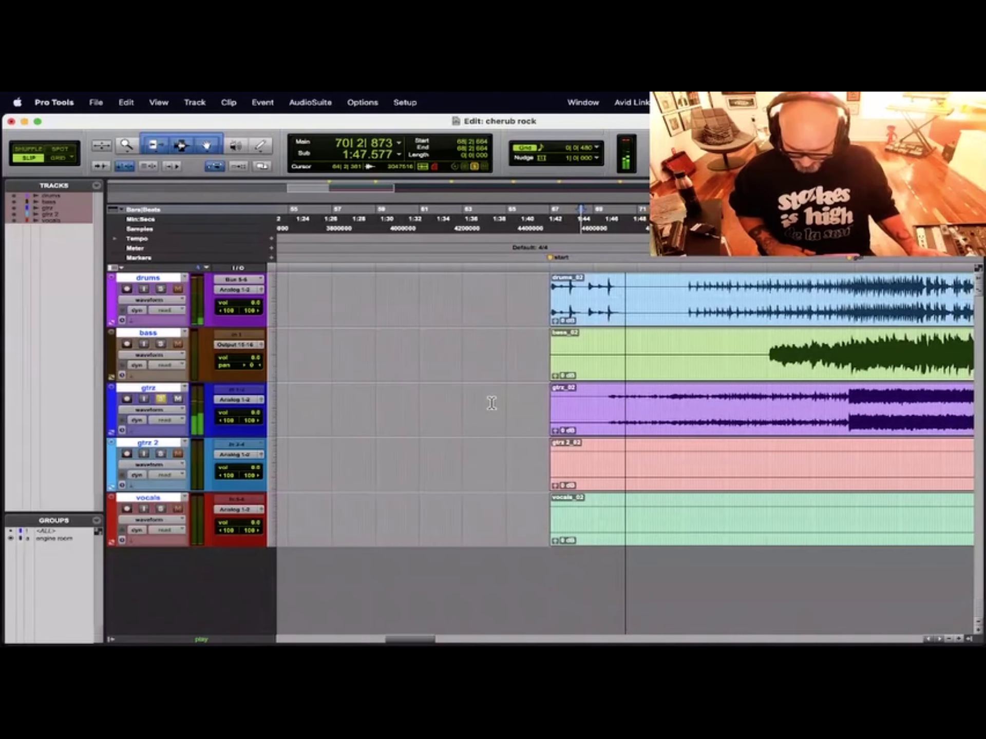
key("space")
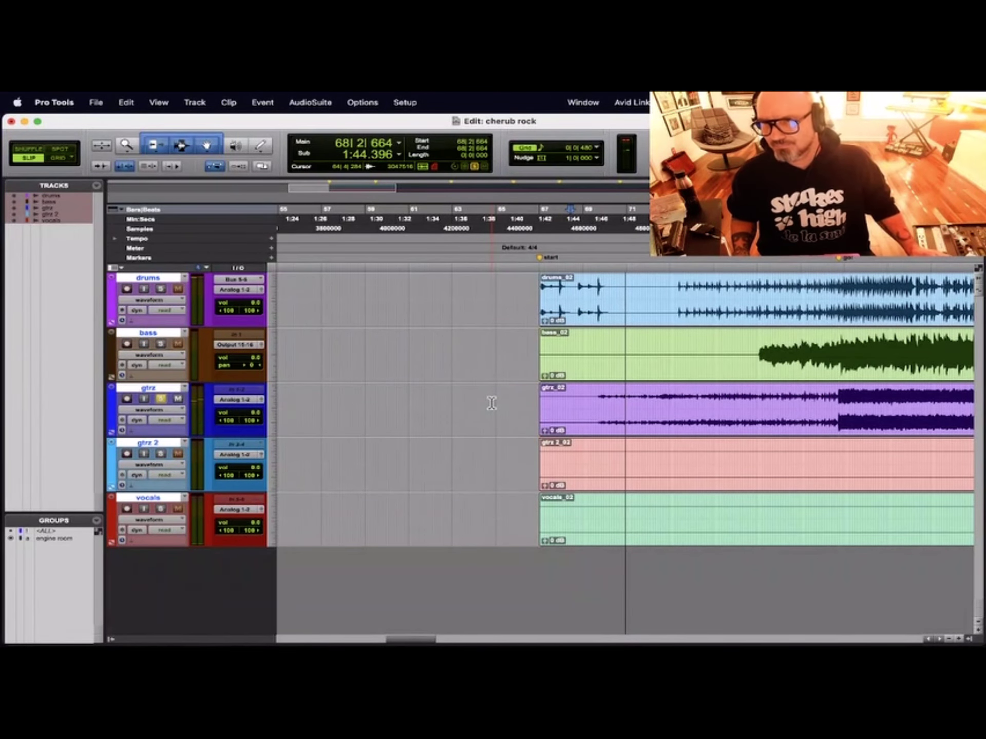
key("space")
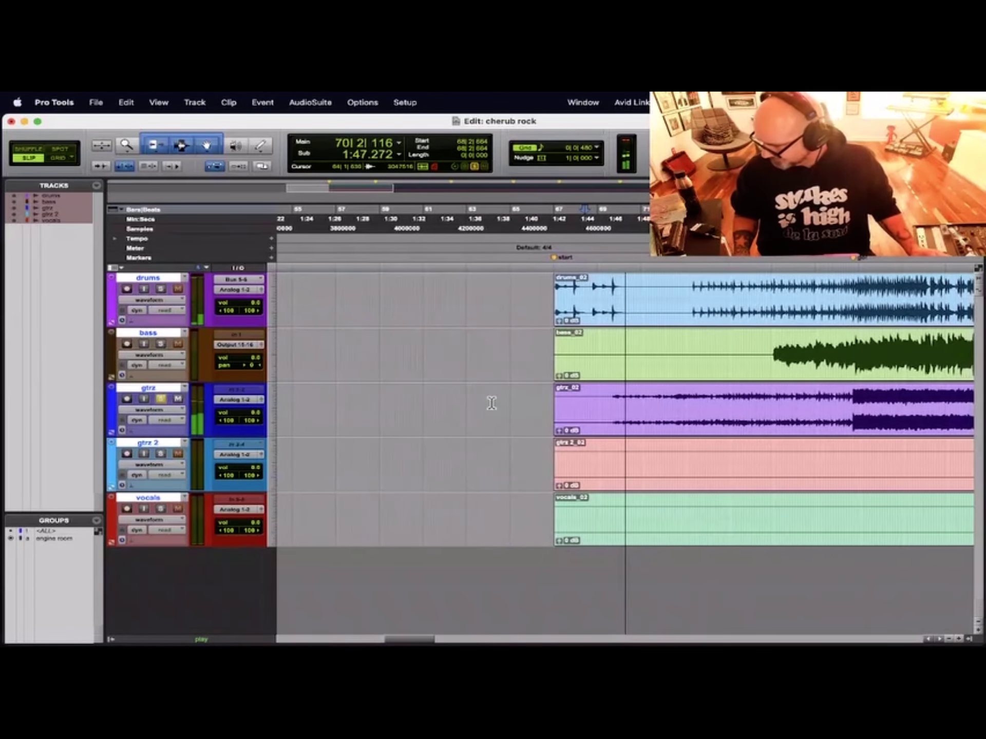
key("space")
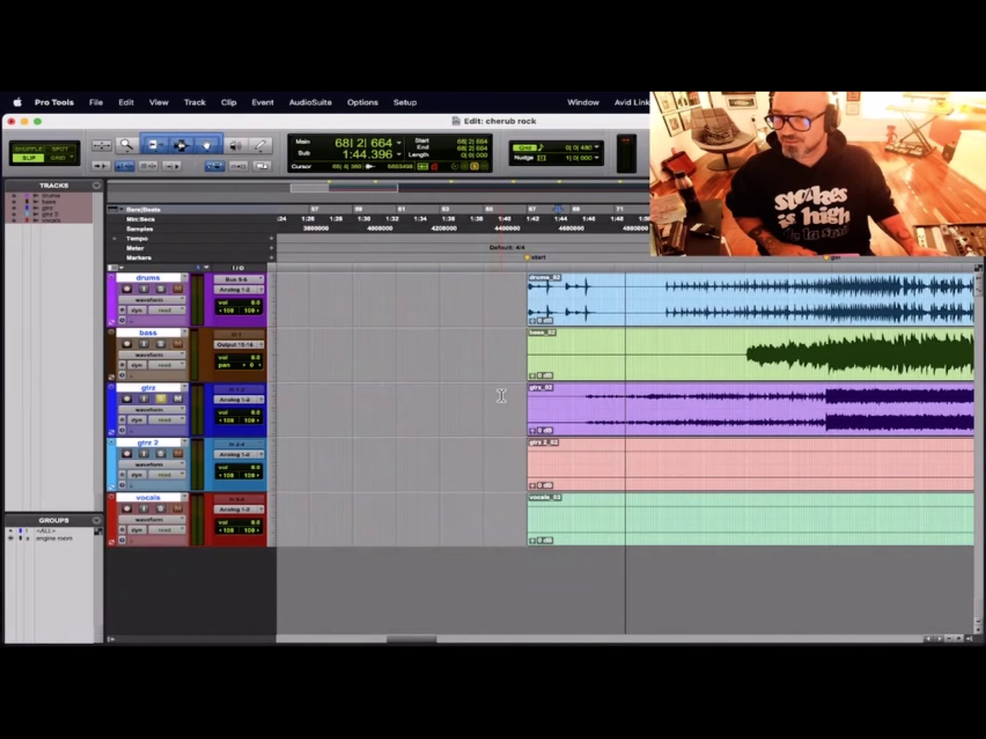
key("space")
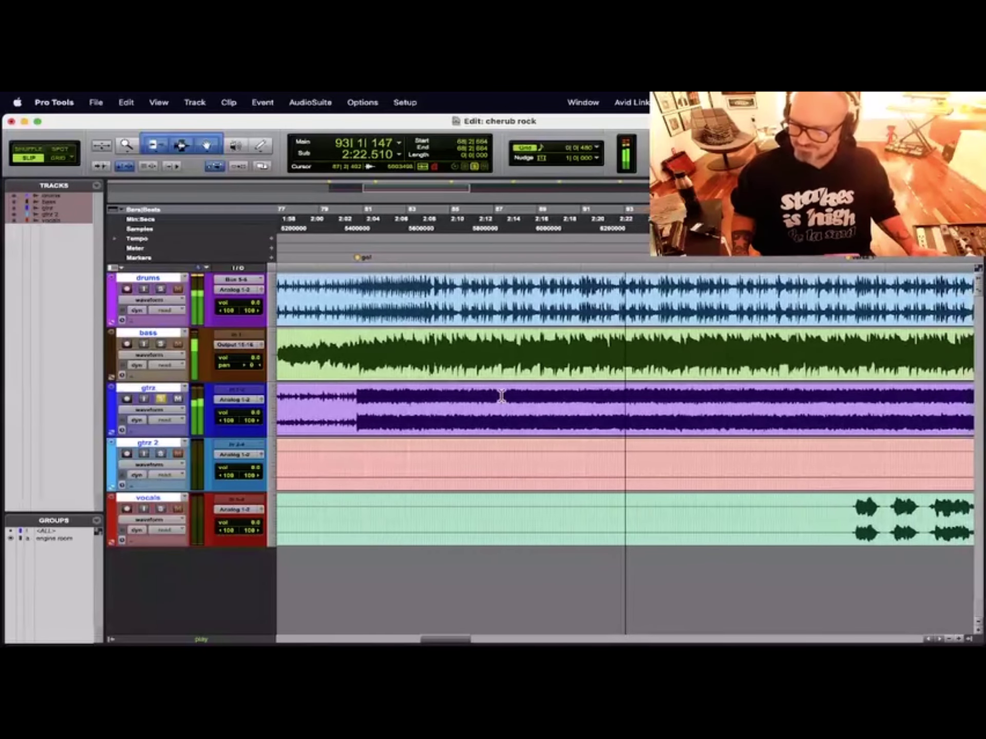
key("space")
- Place the edit cursor at about bar 90 and play the soloed guitars through verse 1 to about bar 116
left_click(541, 290)
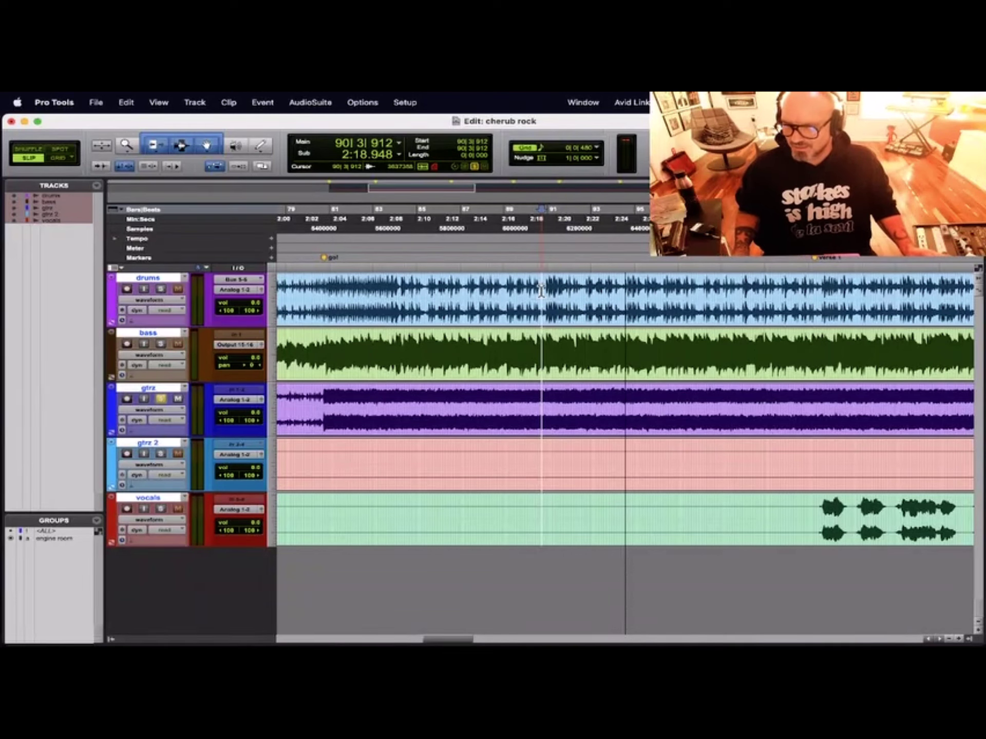
left_click(540, 286)
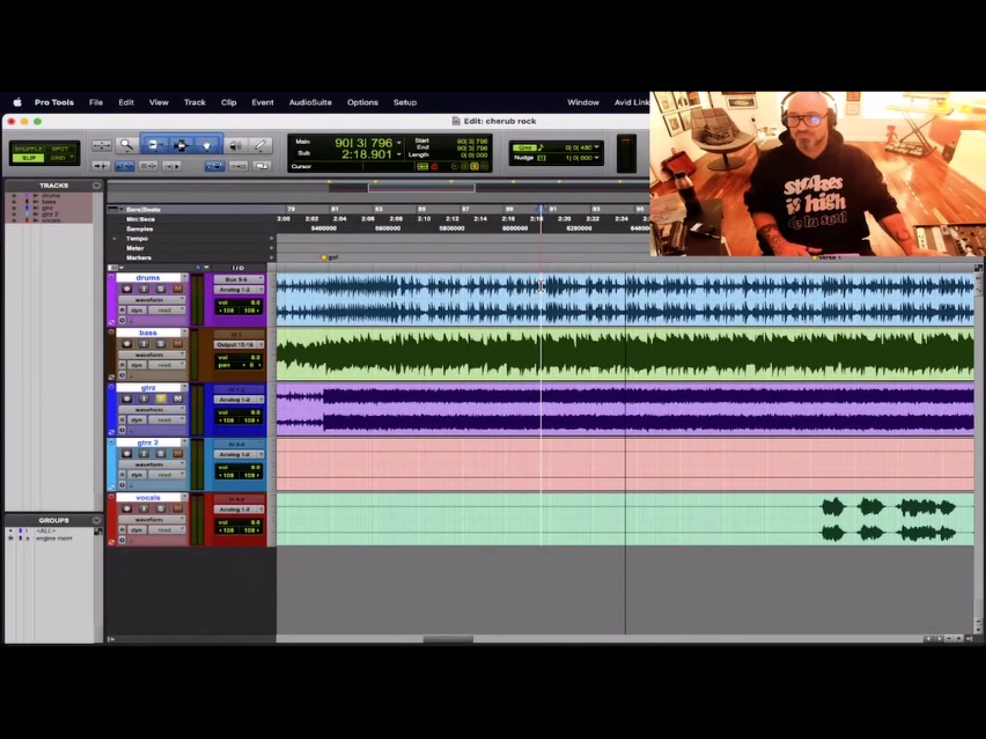
key("space")
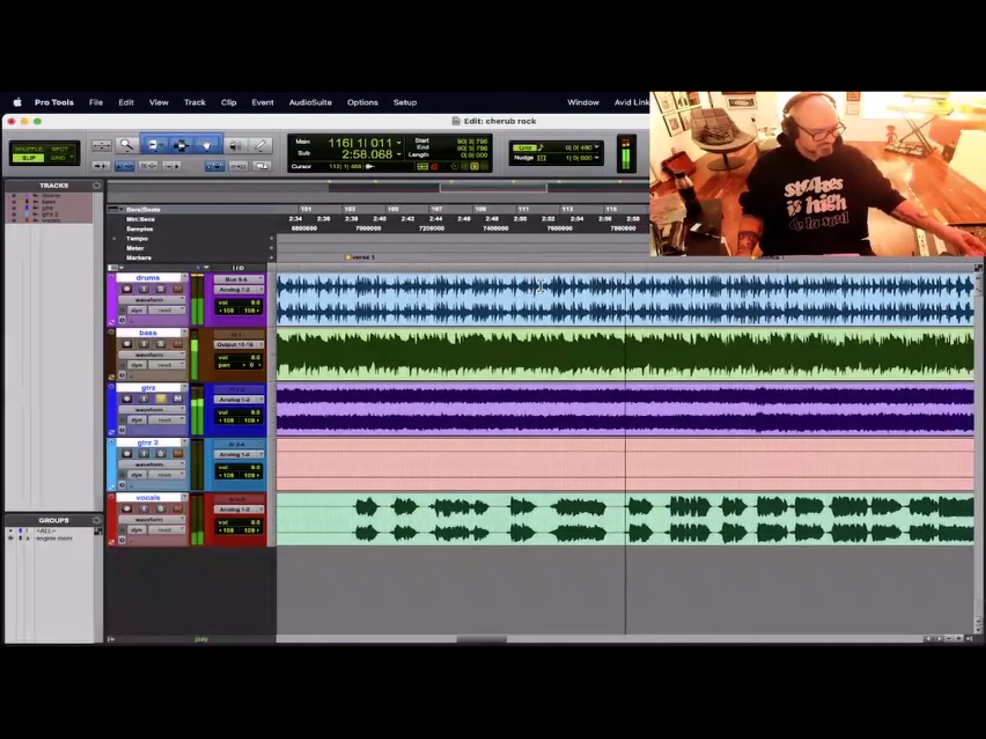
- Place the edit cursor at about bar 116, late in verse 1, and play the soloed guitars twice, the second time into chorus 1
left_click(592, 344)
left_click(582, 341)
left_click(576, 339)
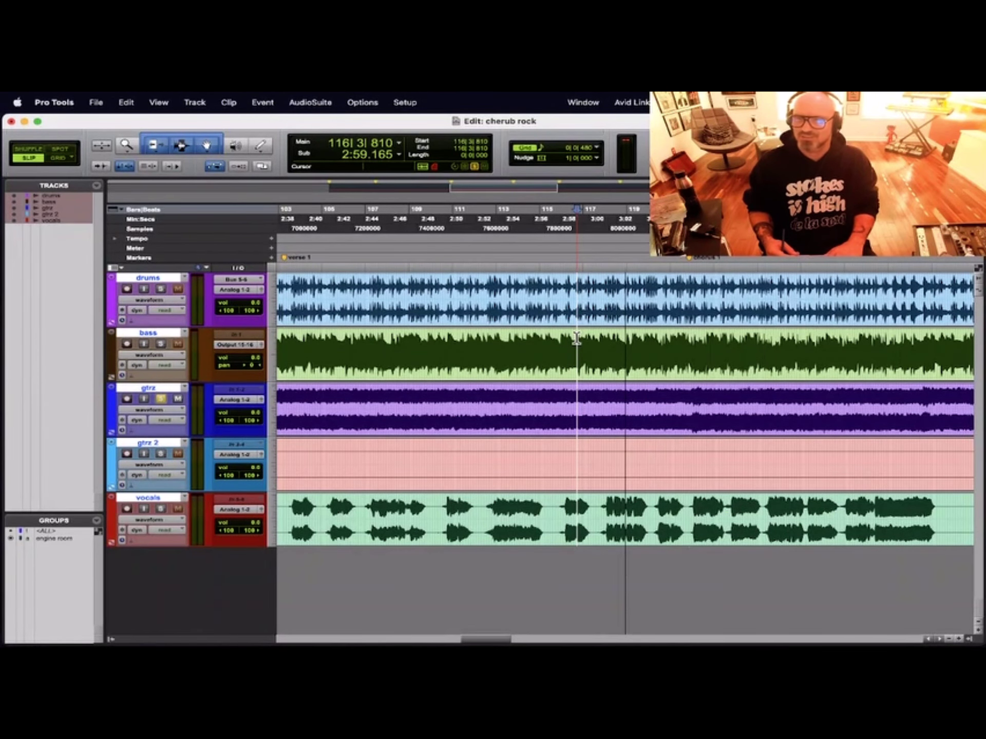
key("space")
key("space")
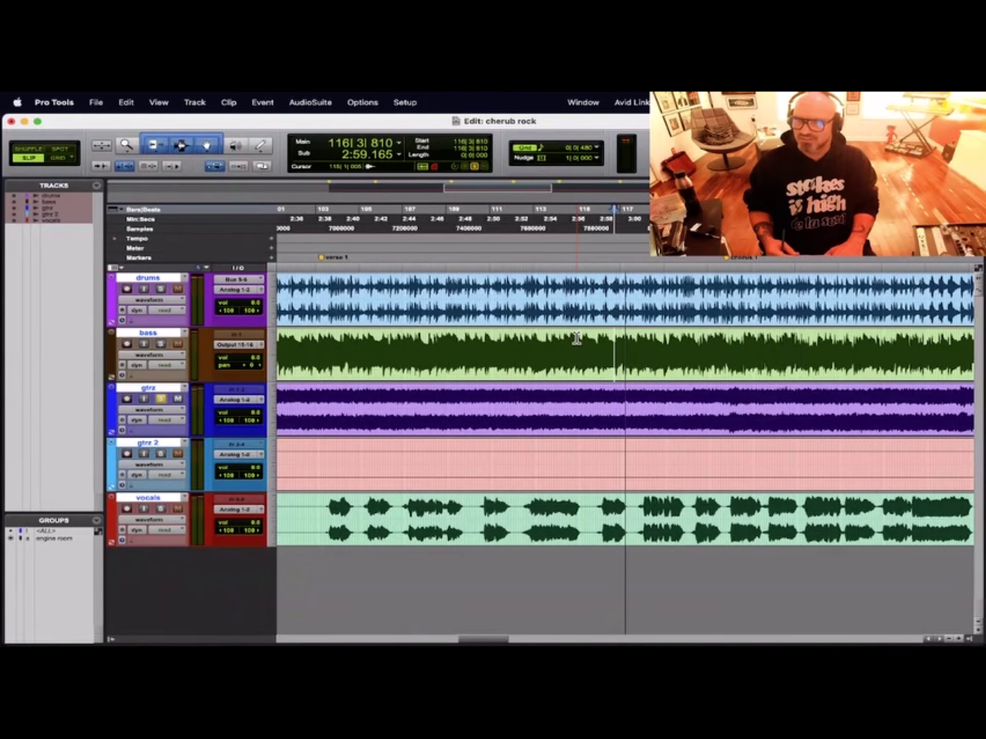
key("space")
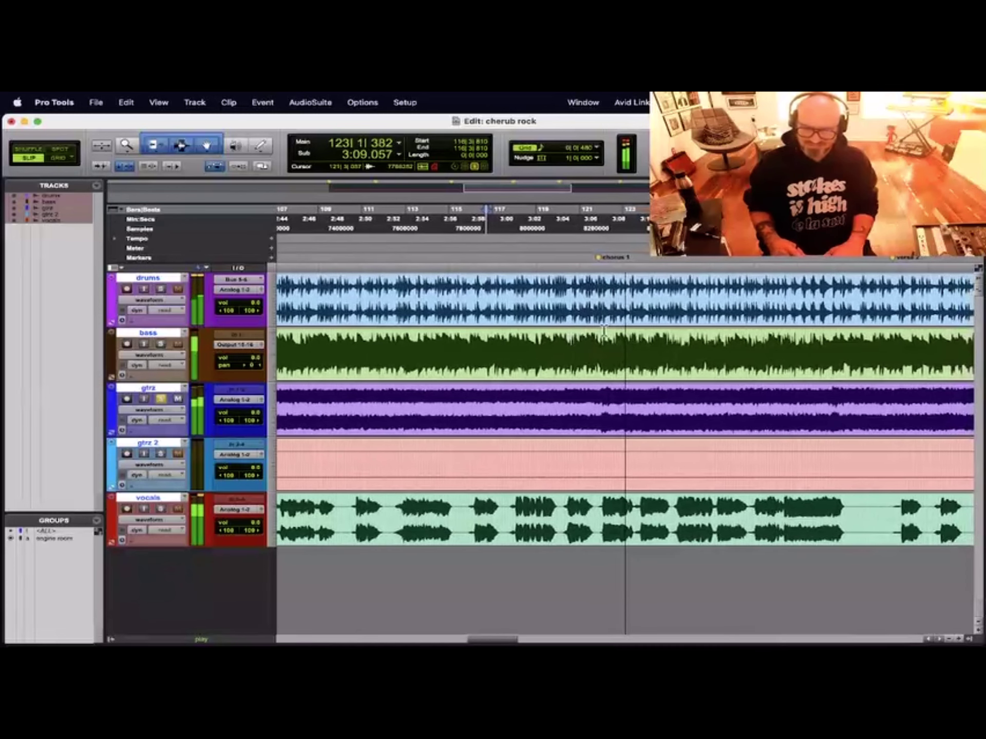
key("space")
- Place the edit cursor at about bar 115 and play the soloed guitars through chorus 1 to the start of verse 2
left_click(445, 398)
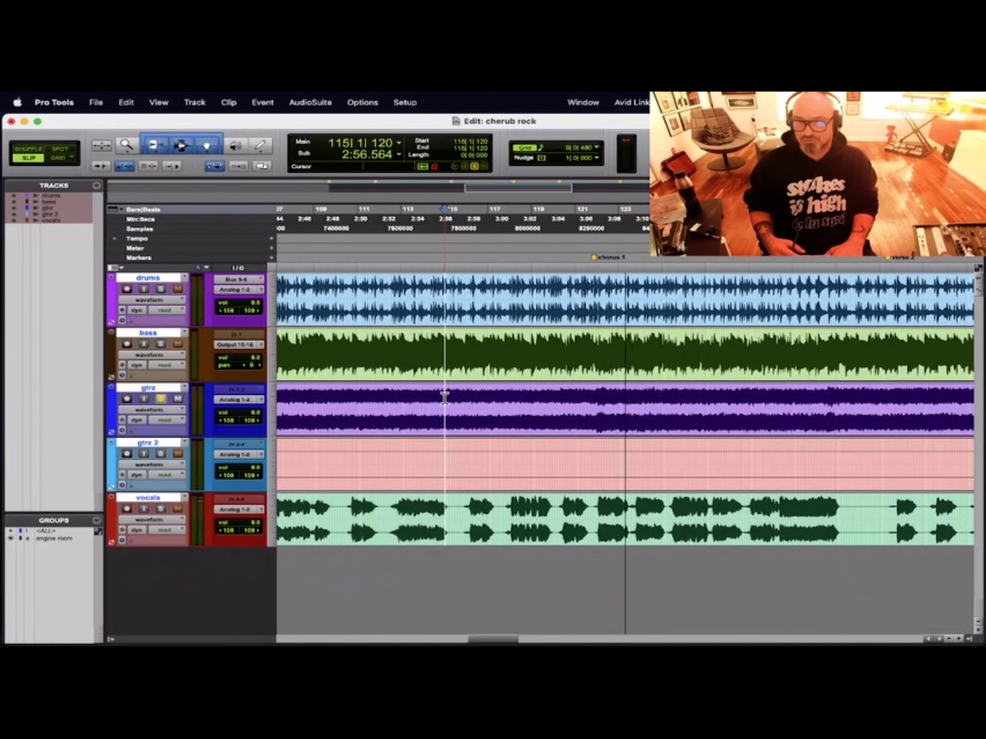
key("space")
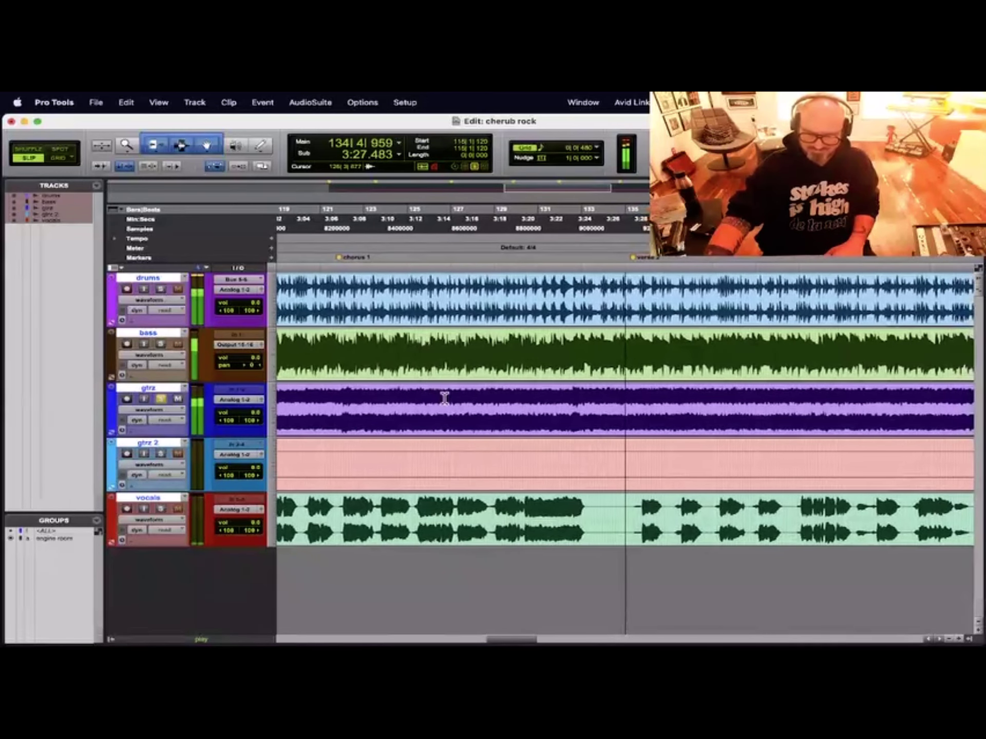
key("space")
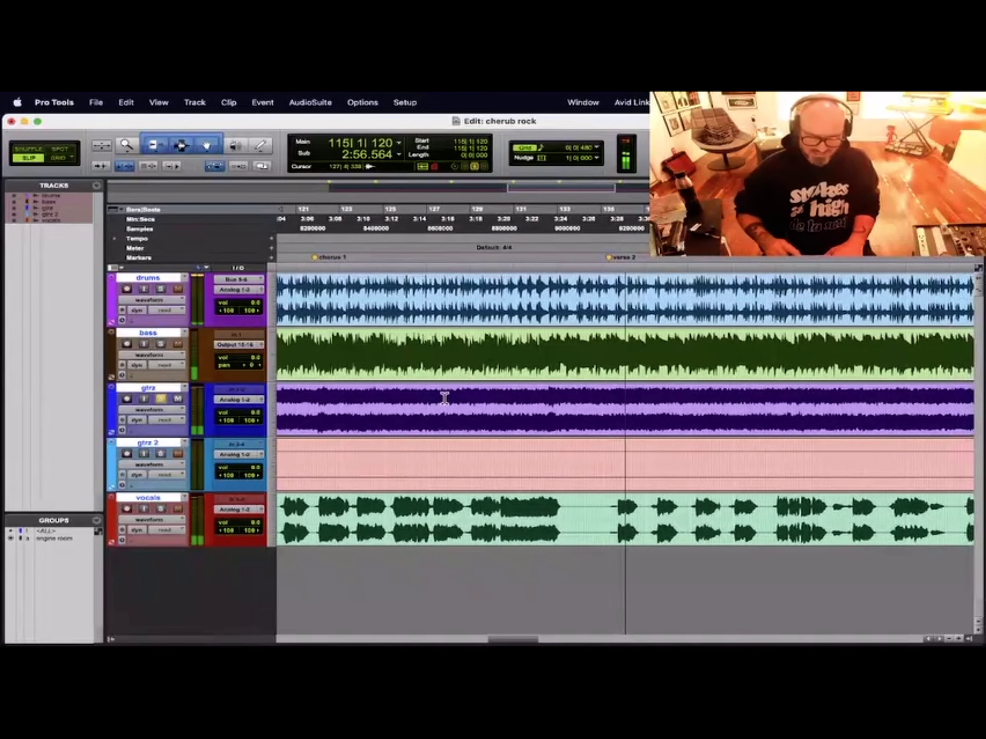
- Place the edit cursor at the chorus 1 marker and play the soloed guitars through verse 2 into chorus 2
left_click(315, 403)
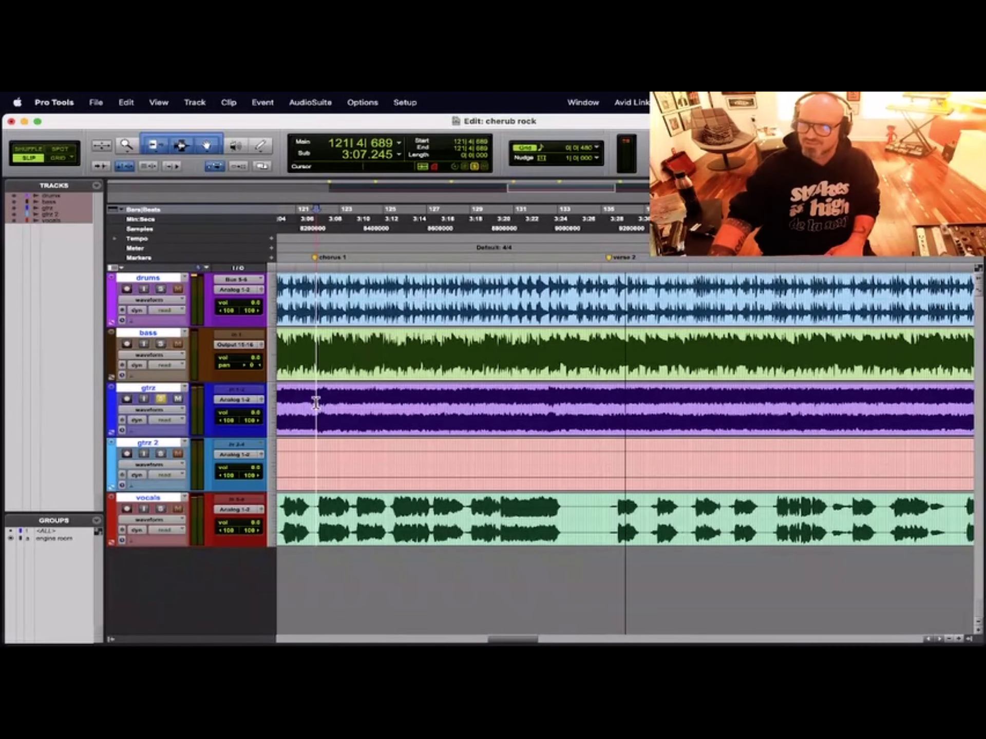
key("space")
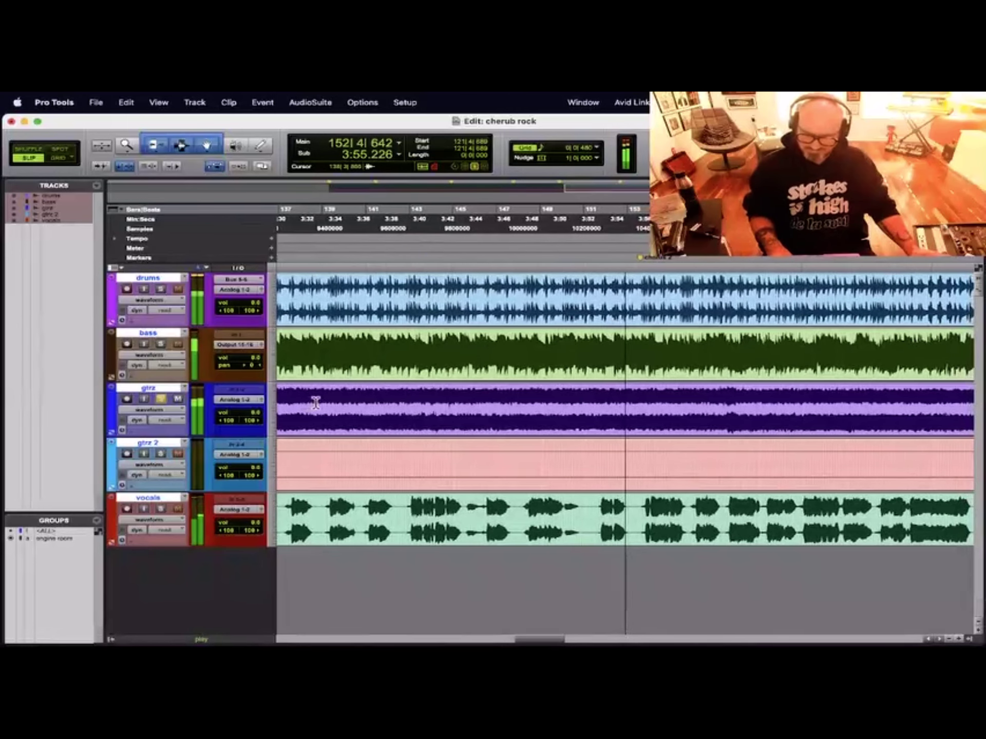
key("super+bracketleft")
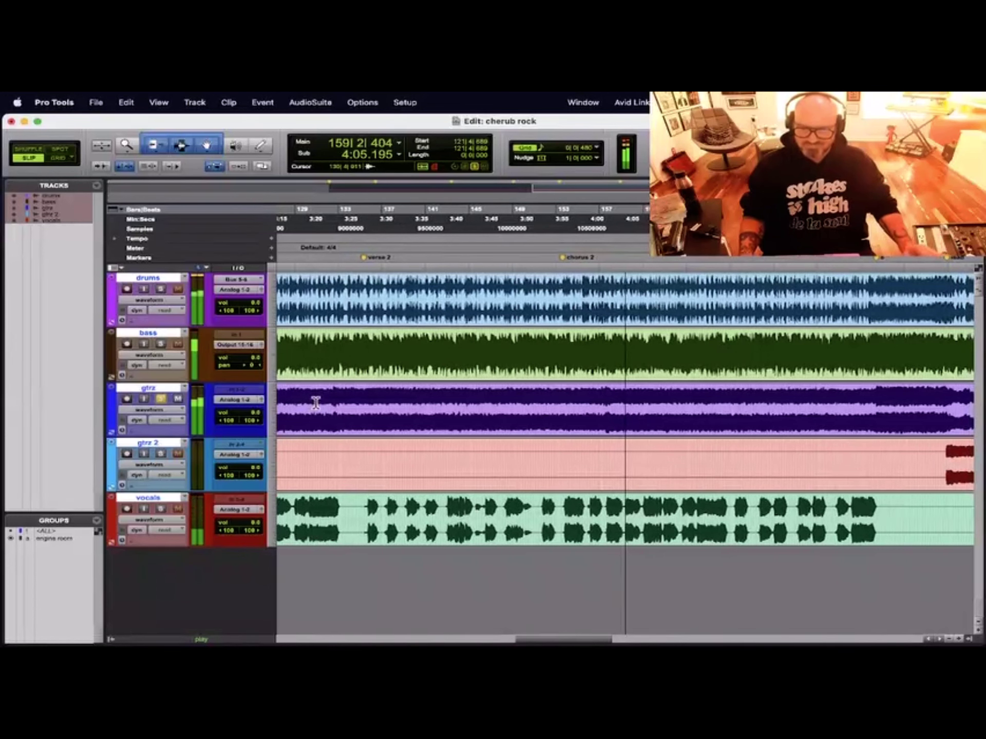
key("space")
- Place the edit cursor at about bar 151, just before chorus 2, and play the soloed guitars from there
left_click(534, 502)
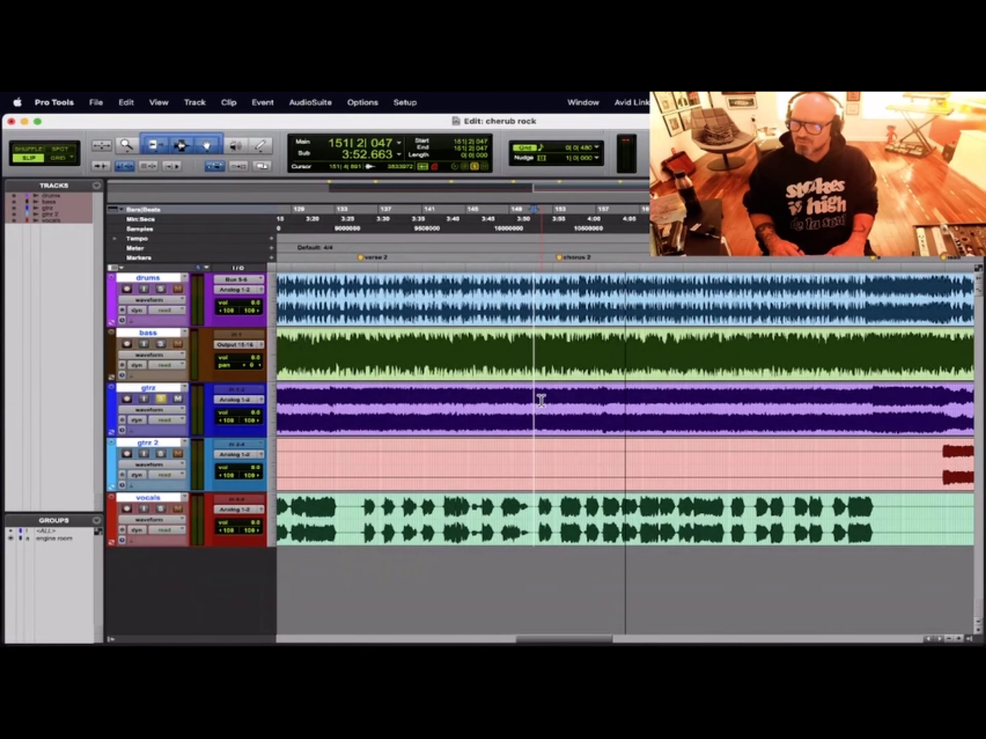
key("space")
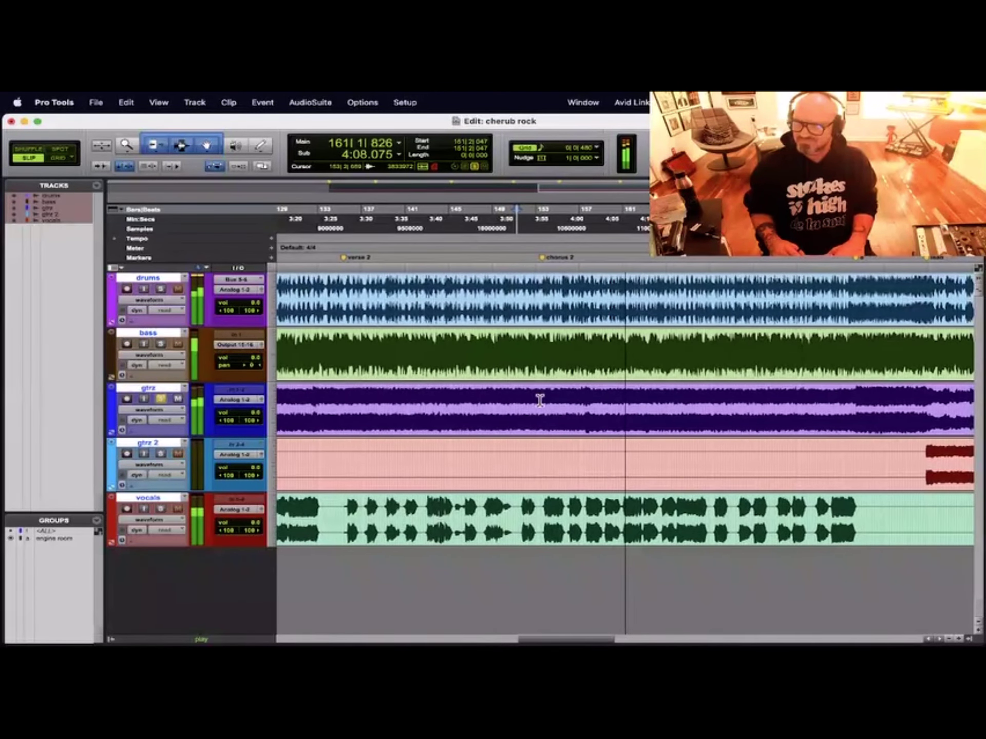
key("r")
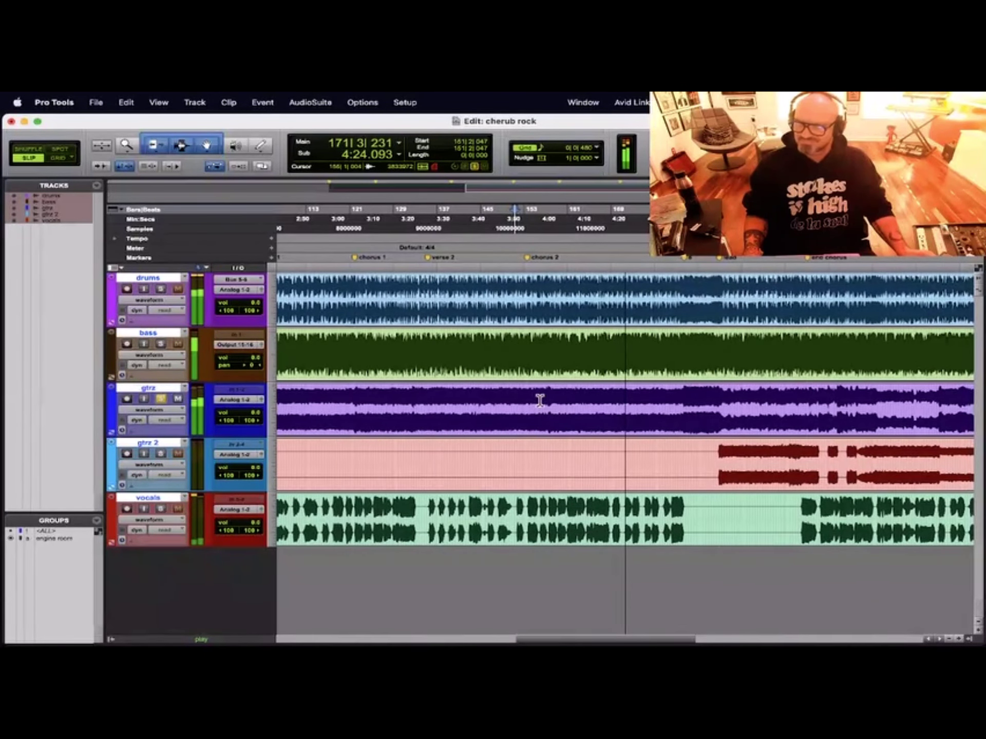
- Place the edit cursor at about bar 156, in chorus 2, and play the soloed guitars to about bar 182
key("space")
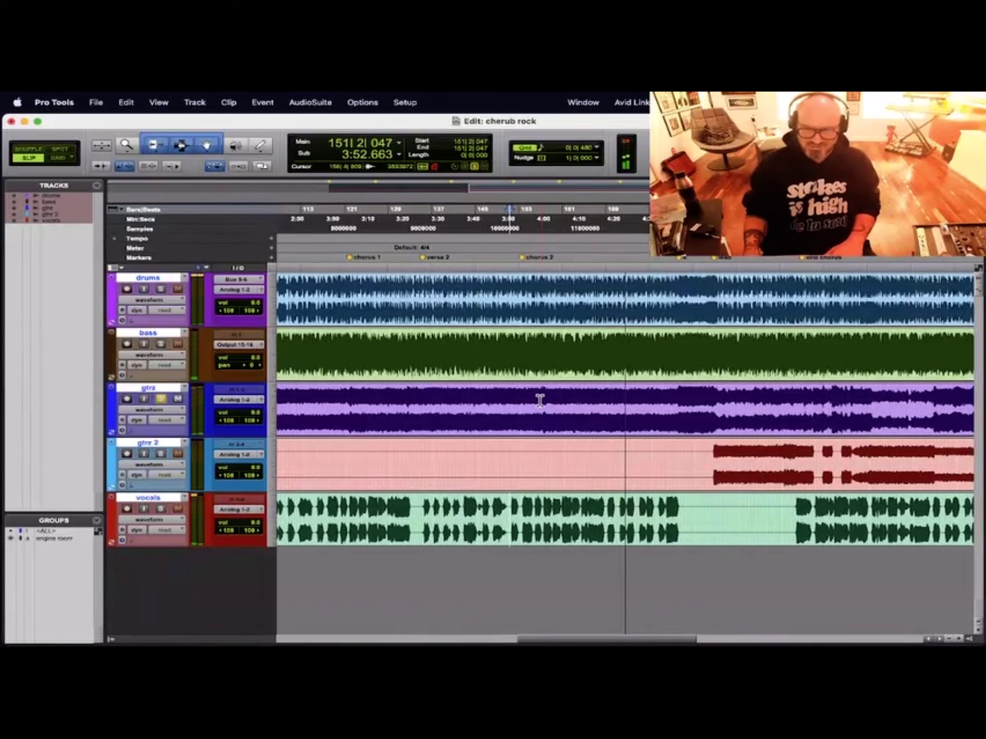
left_click(540, 400)
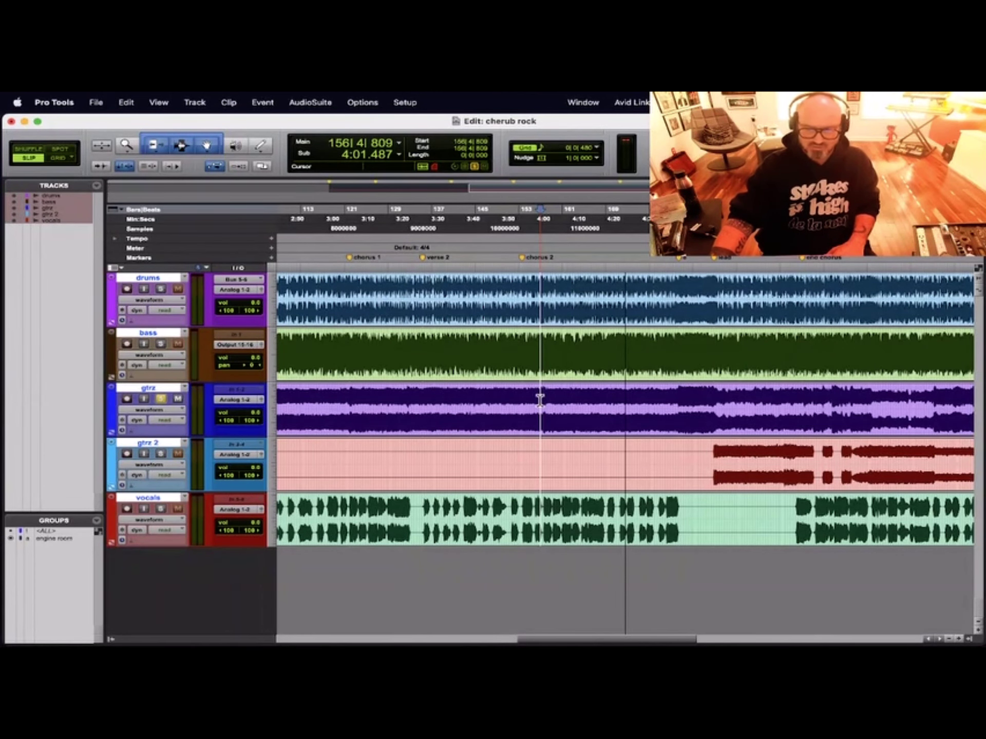
key("space")
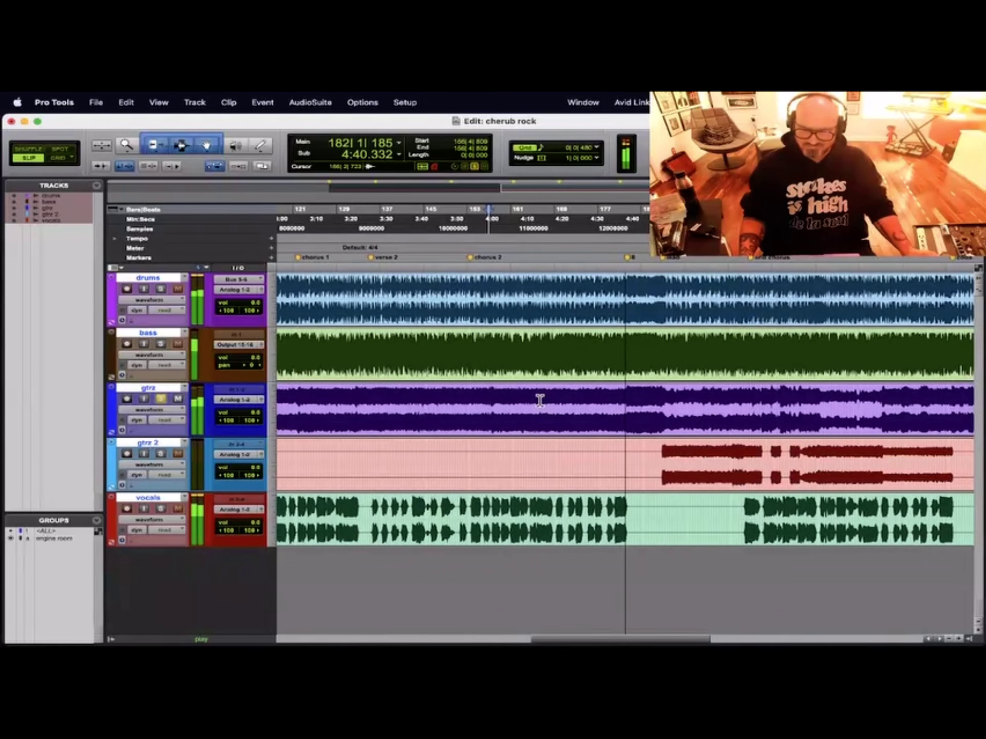
- Place the edit cursor at about bar 169, late in chorus 2, and play the soloed guitars twice, the second time past the chorus's end
left_click(553, 395)
key("space")
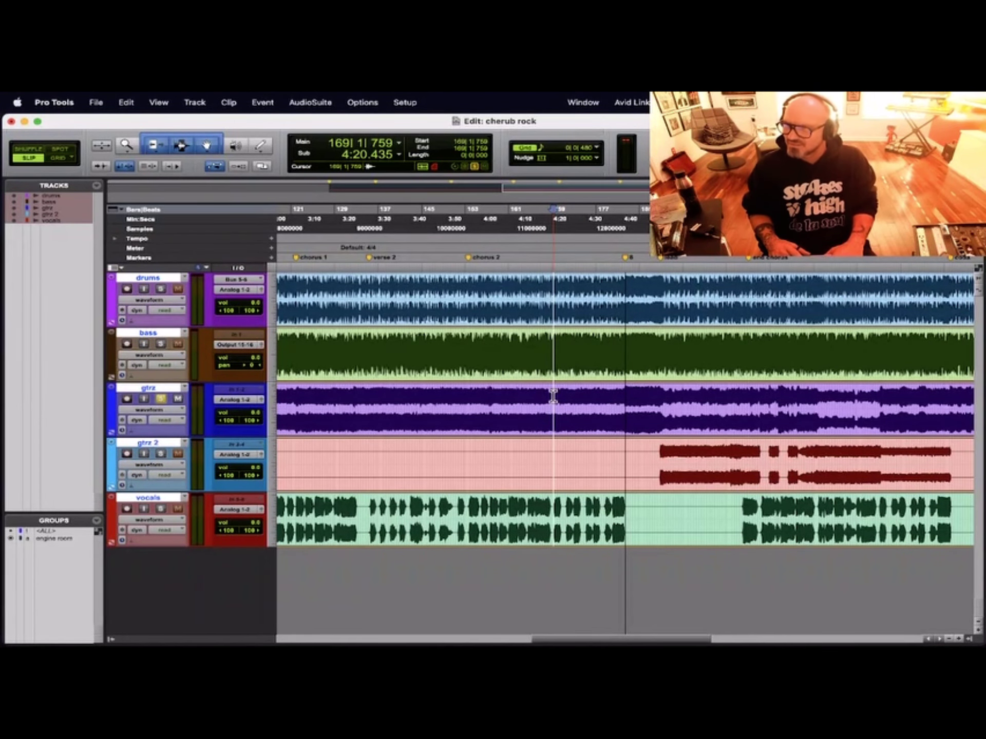
key("space")
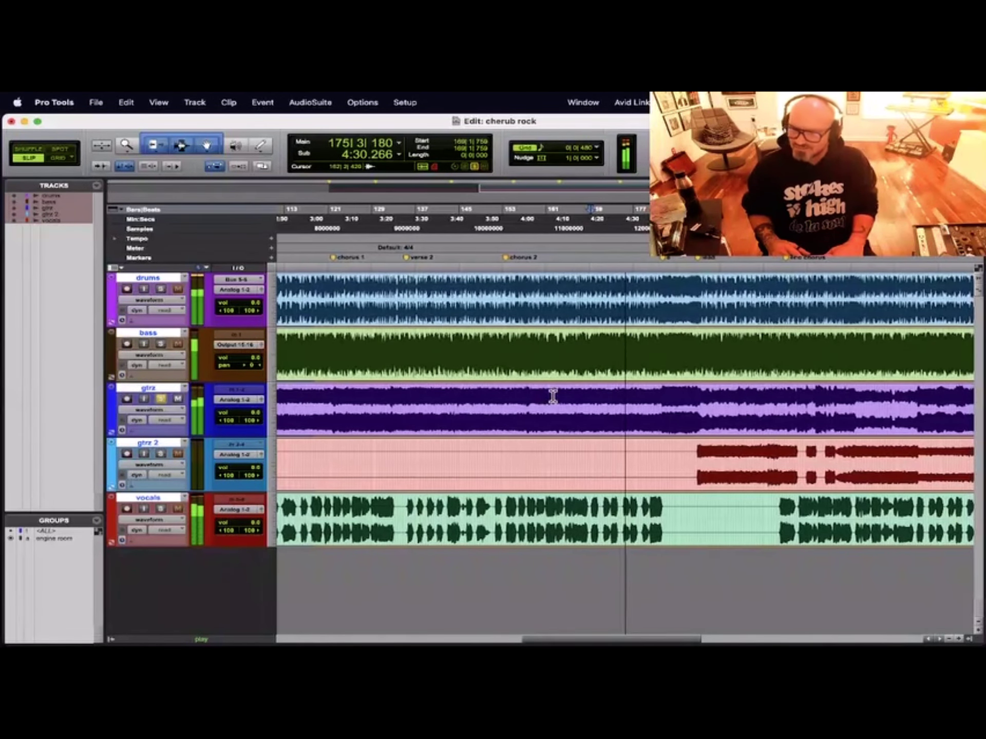
key("space")
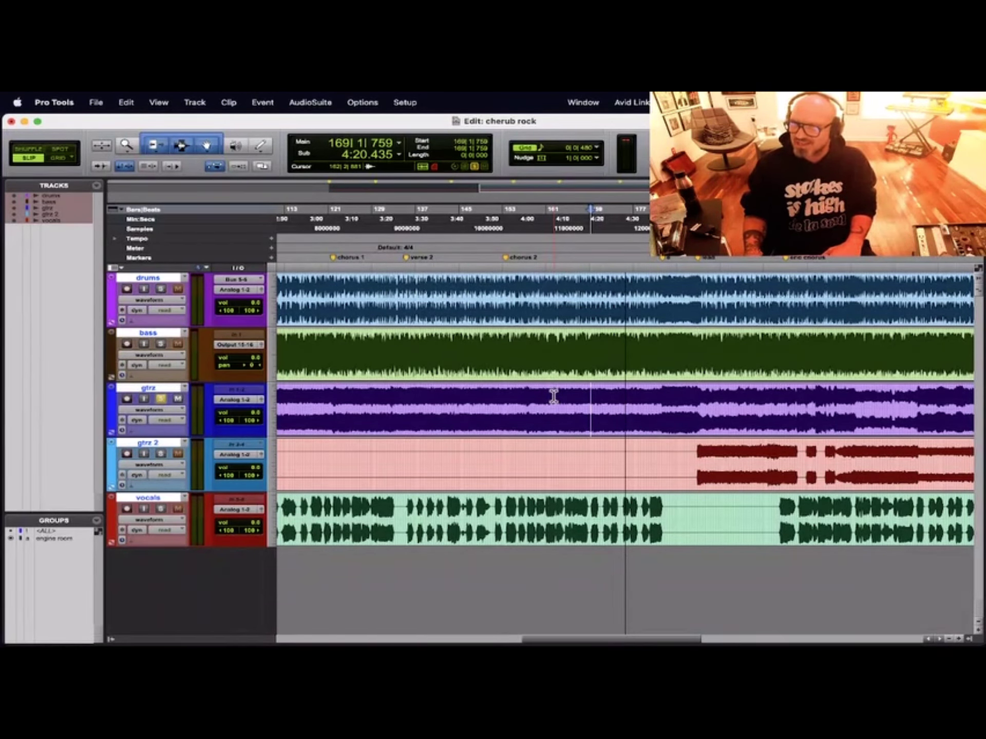
key("space")
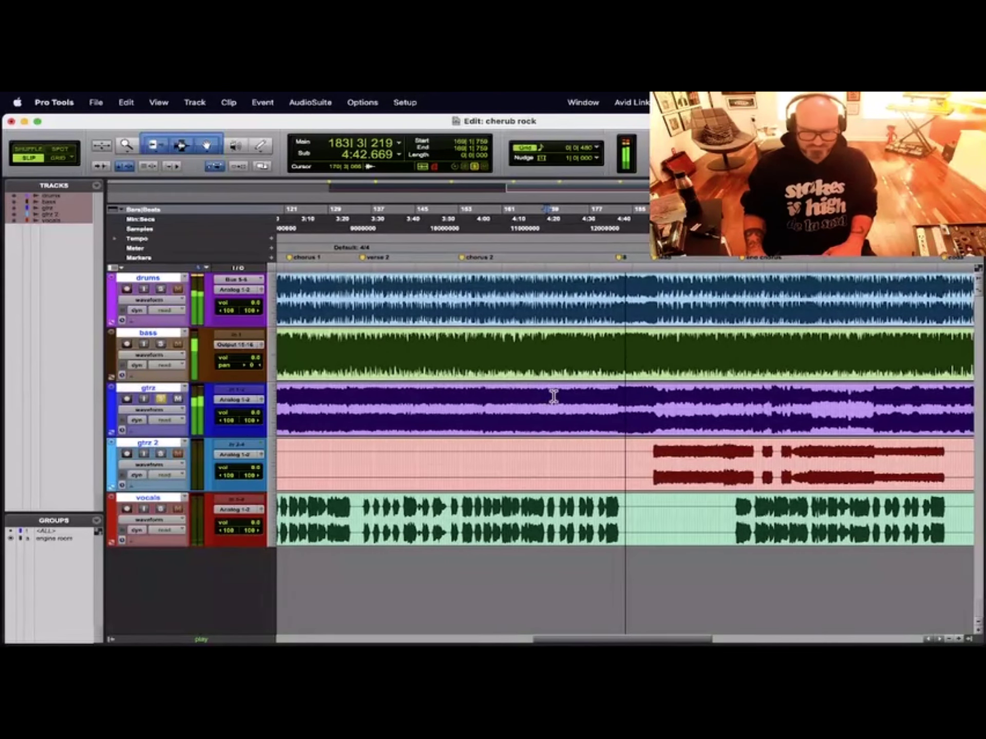
key("space")
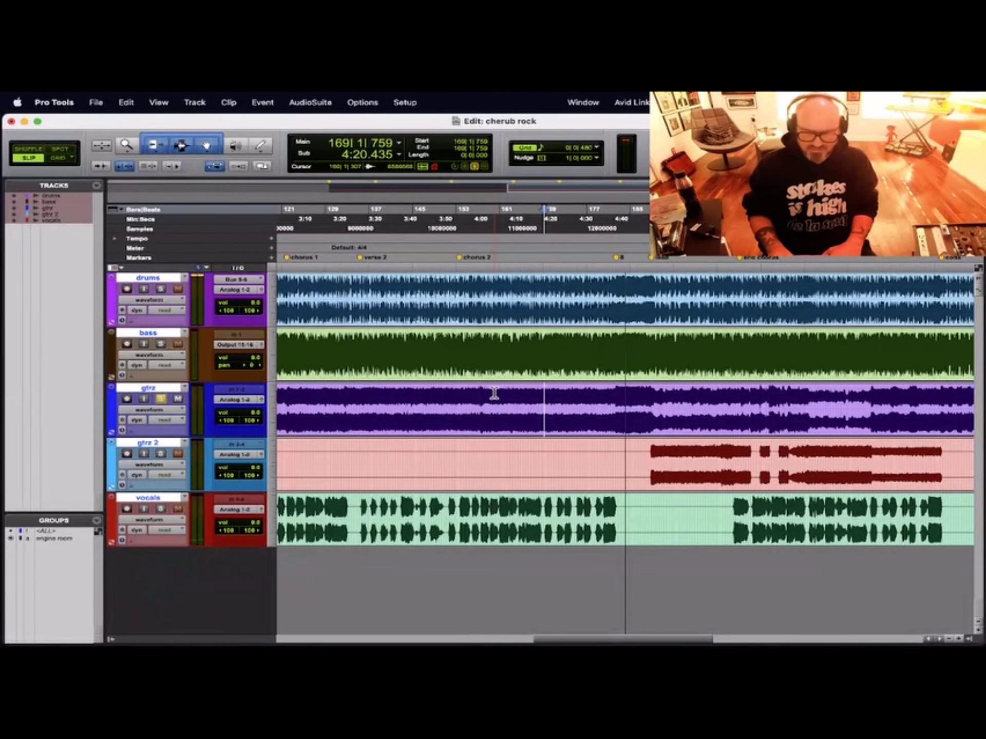
- Place the edit cursor at about bar 182, where the gtrz waveform gets louder after chorus 2, and play up to the lead marker
key("super+bracketleft")
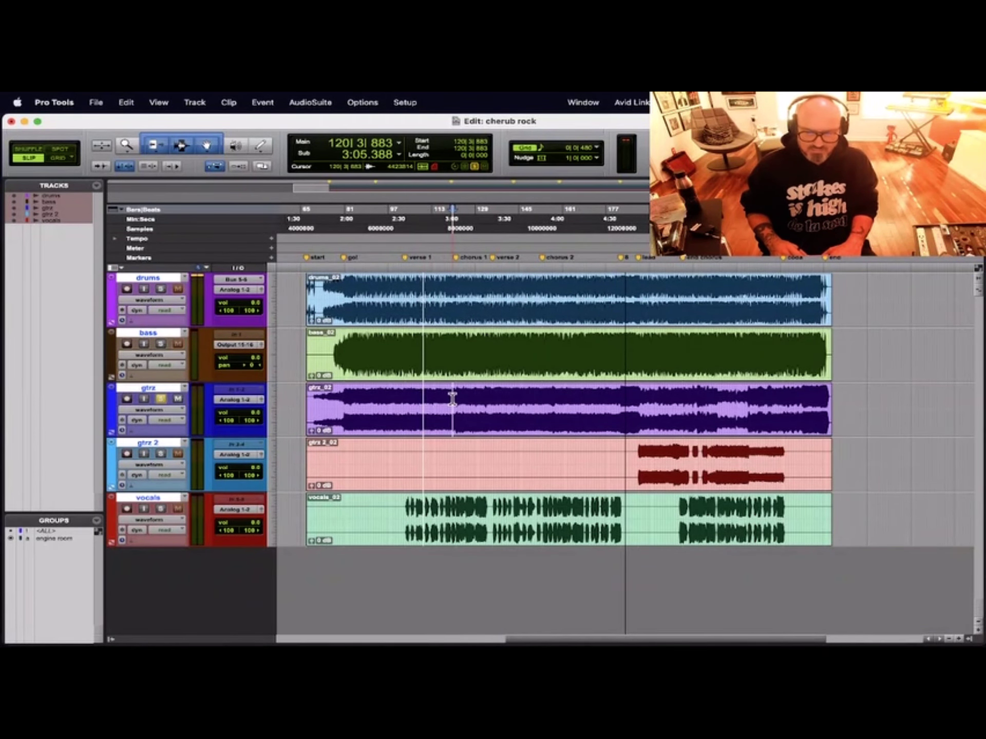
left_click_drag(560, 397, 588, 400)
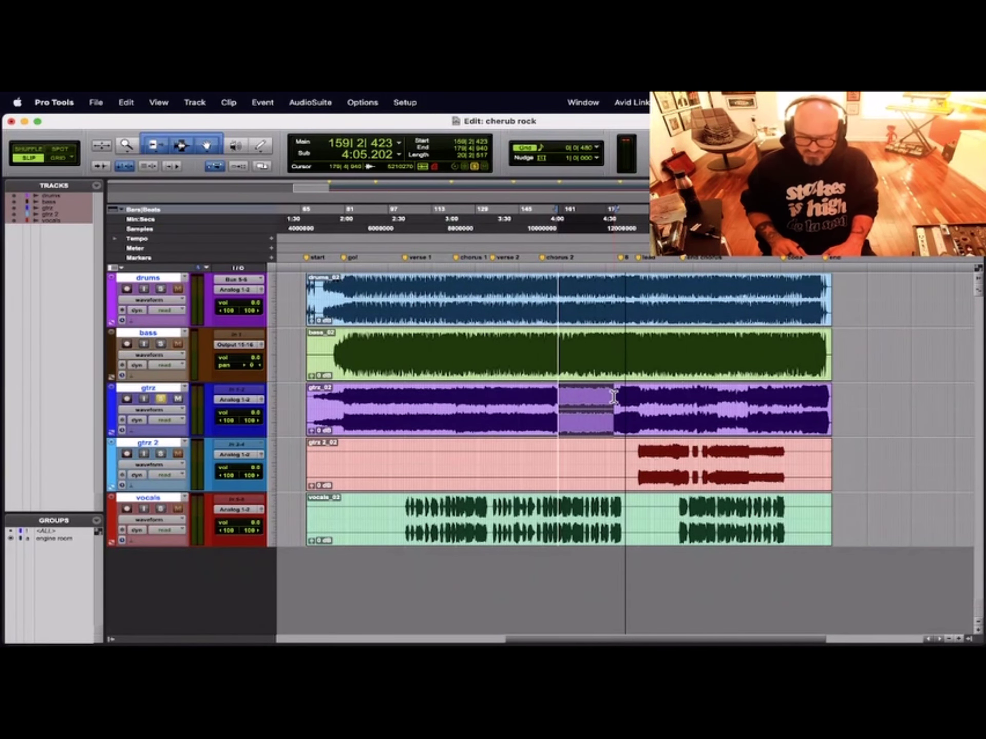
left_click(617, 396)
key("super+bracketright")
key("super+bracketright")
key("super+bracketright")
key("super+bracketright")
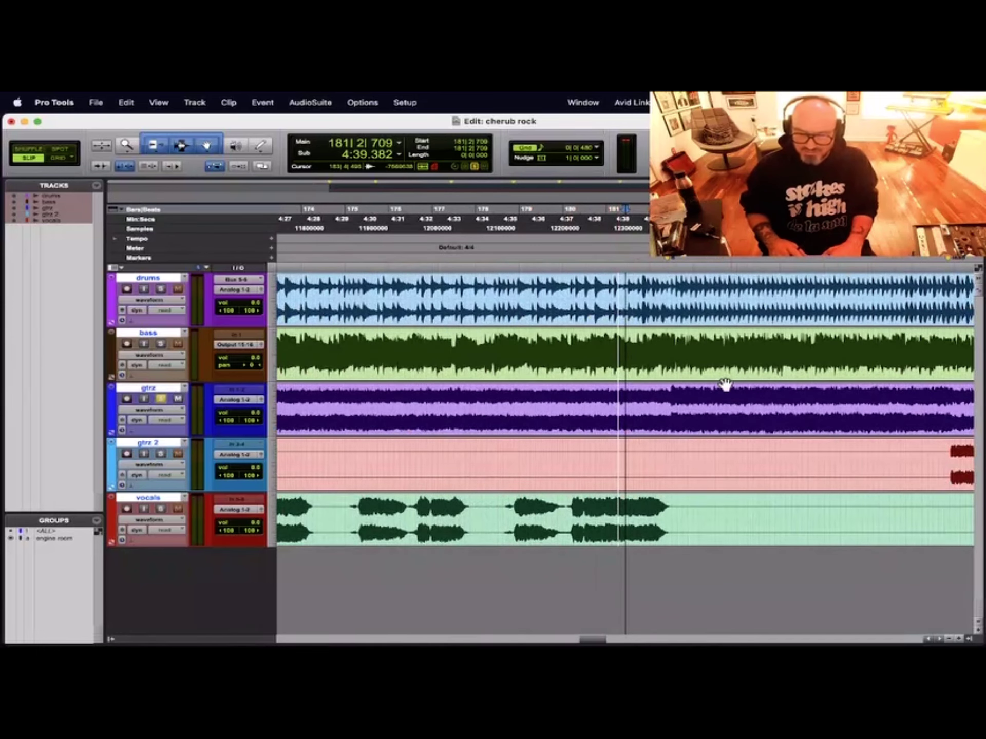
left_click(667, 396)
key("space")
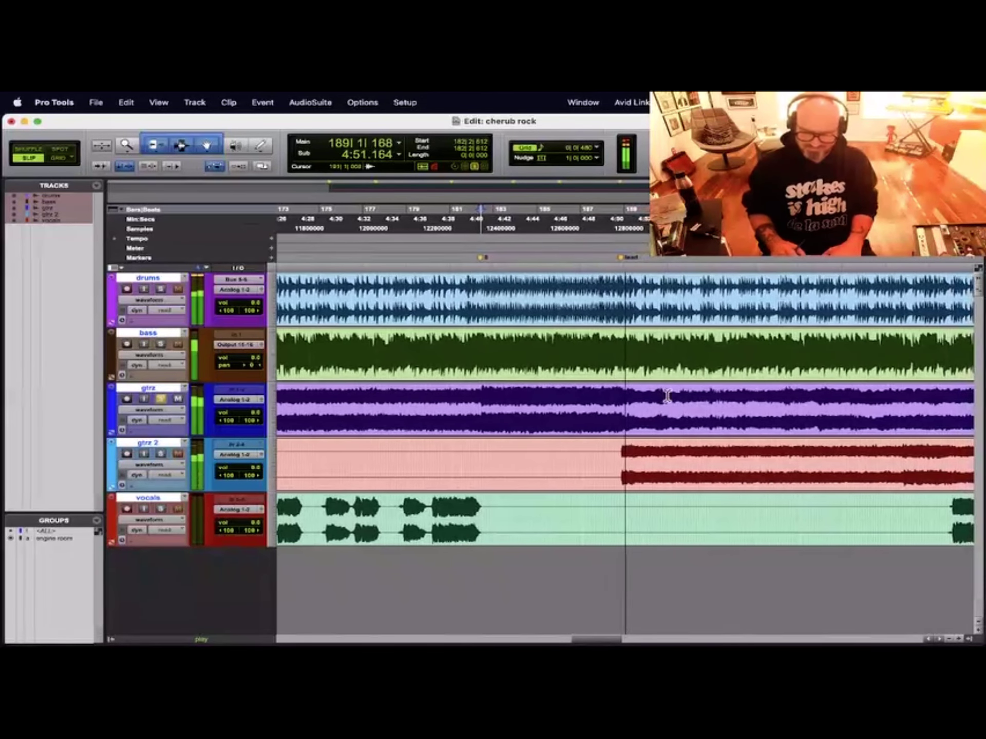
key("space")
- Place the edit cursor at bar 182, beat 2, where the vocals stop, and play through the lead into the end chorus
left_click(476, 393)
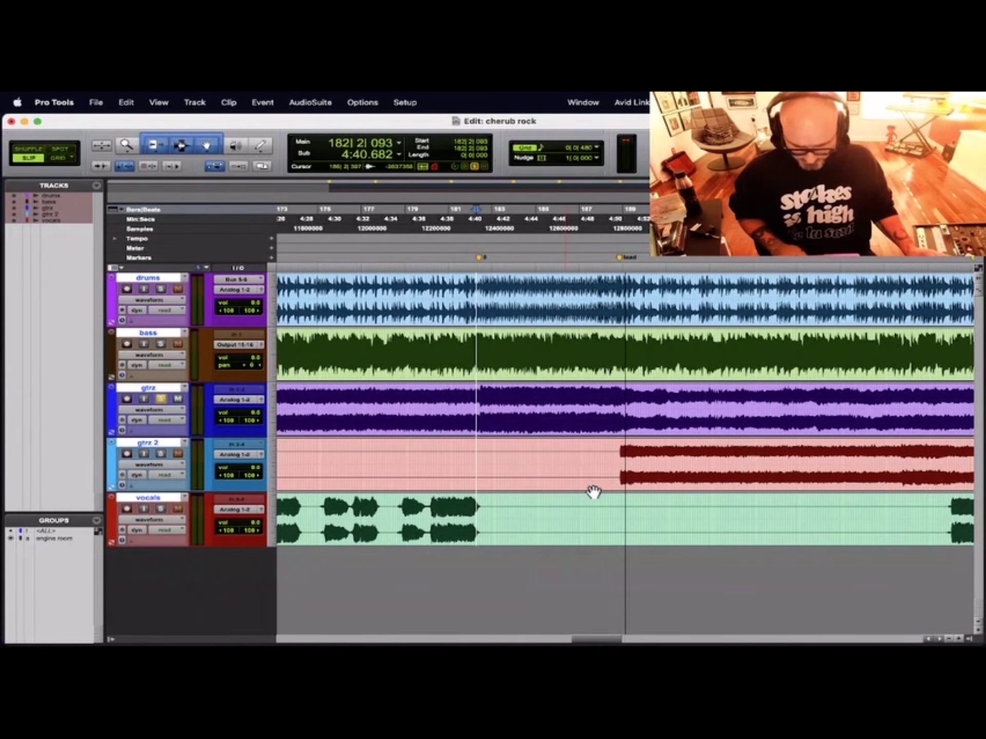
key("space")
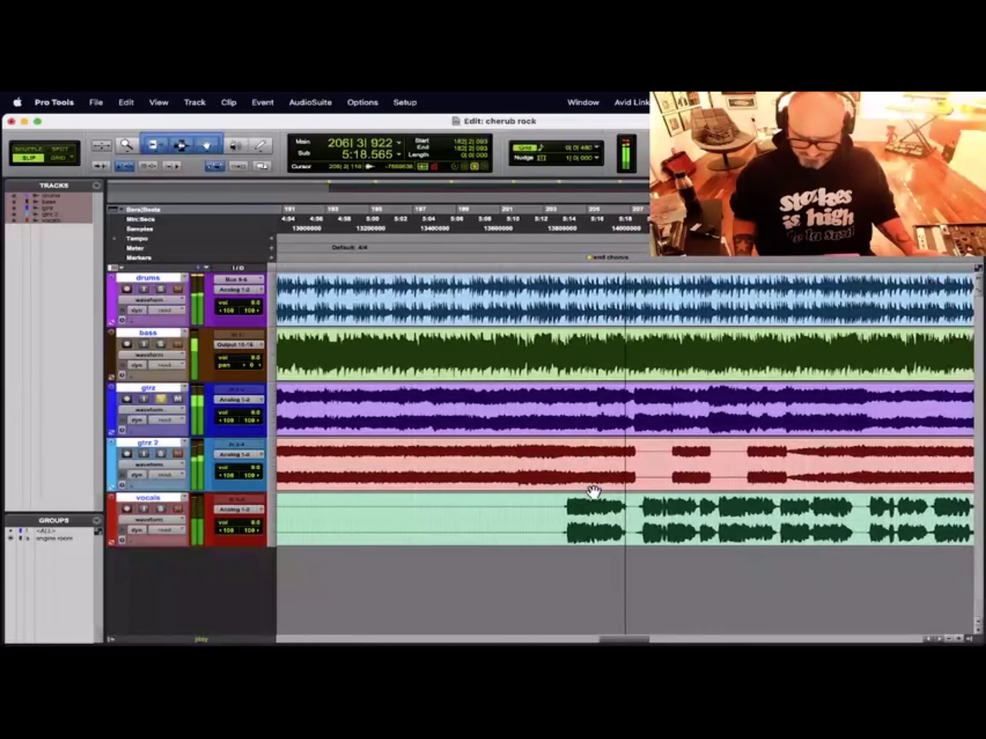
key("super+bracketleft")
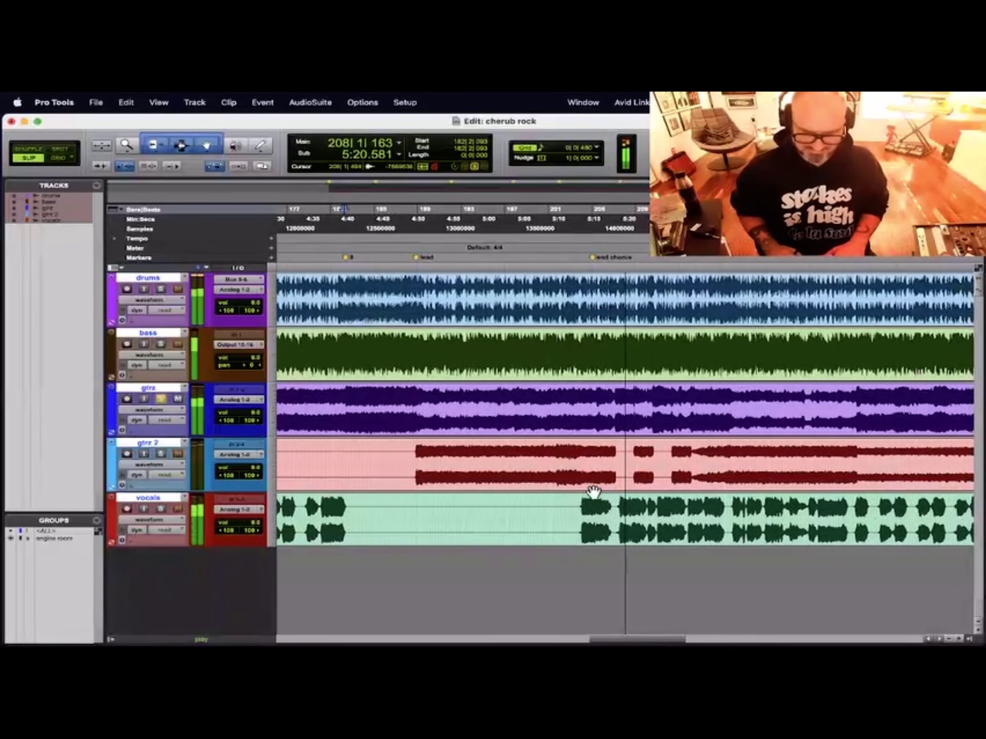
key("space")
- Place the edit cursor at about bar 188, just before the lead marker, and play the soloed guitars through the lead twice
left_click(410, 401)
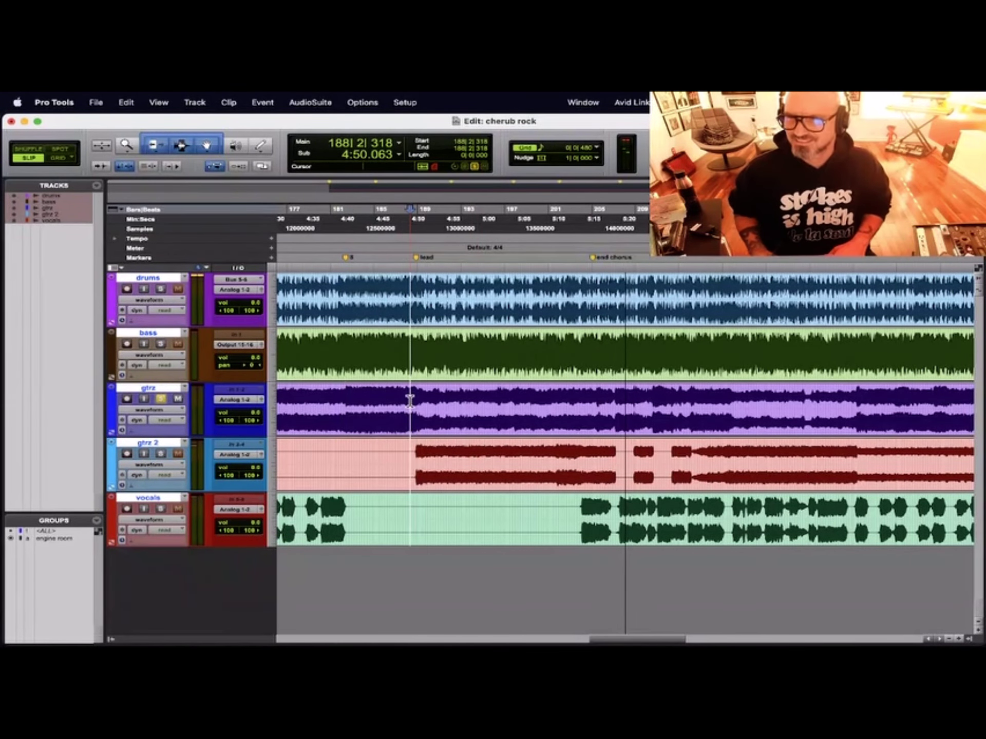
key("space")
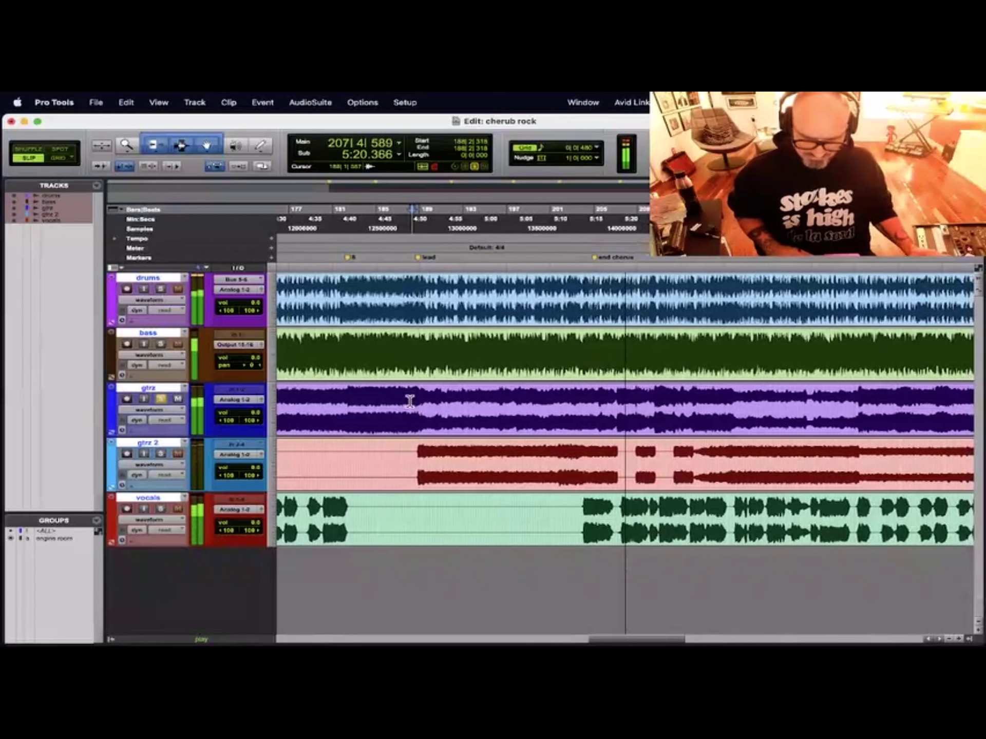
key("space")
key("space")
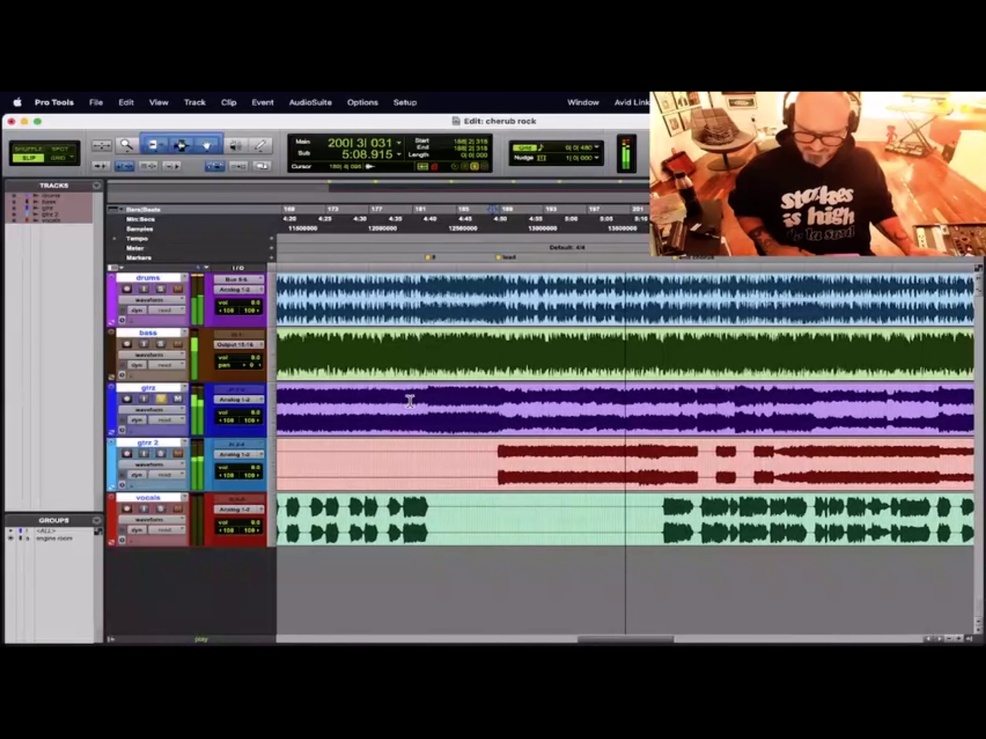
key("space")
- Place the edit cursor at about bar 197, midway through the lead, and play from there three times, the last time well into the end chorus
left_click(585, 397)
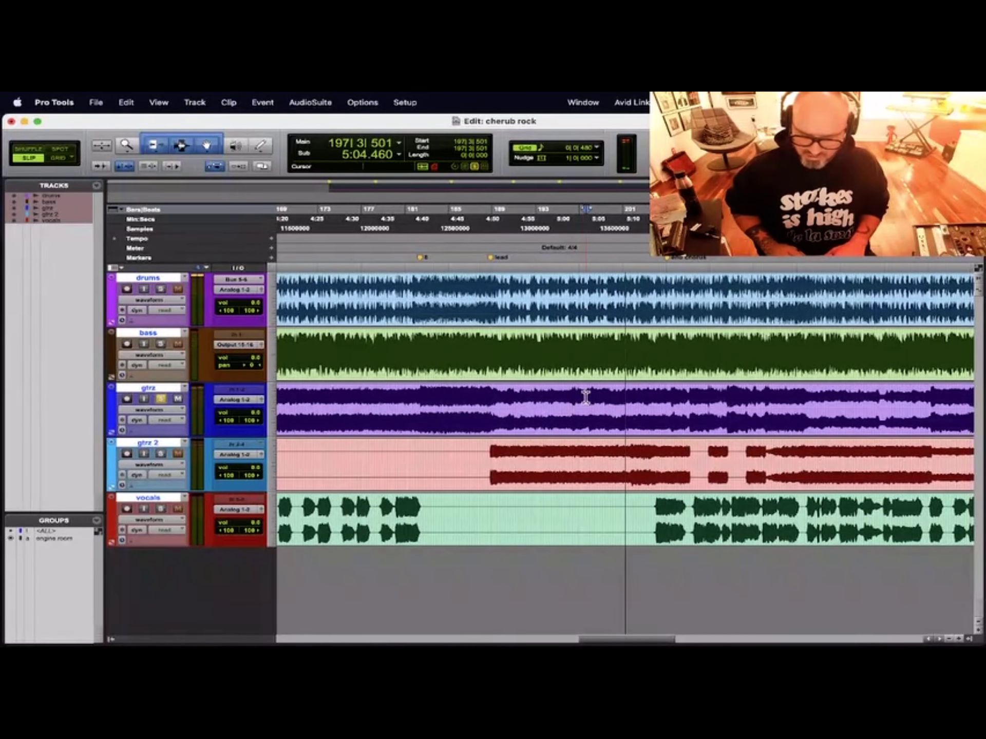
key("space")
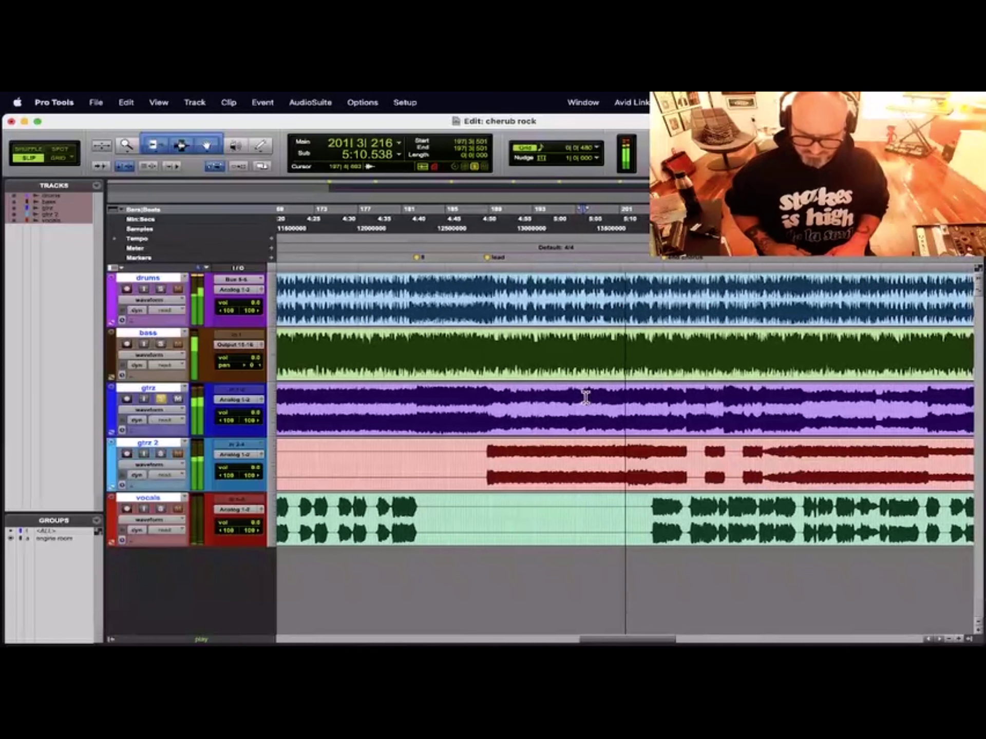
key("space")
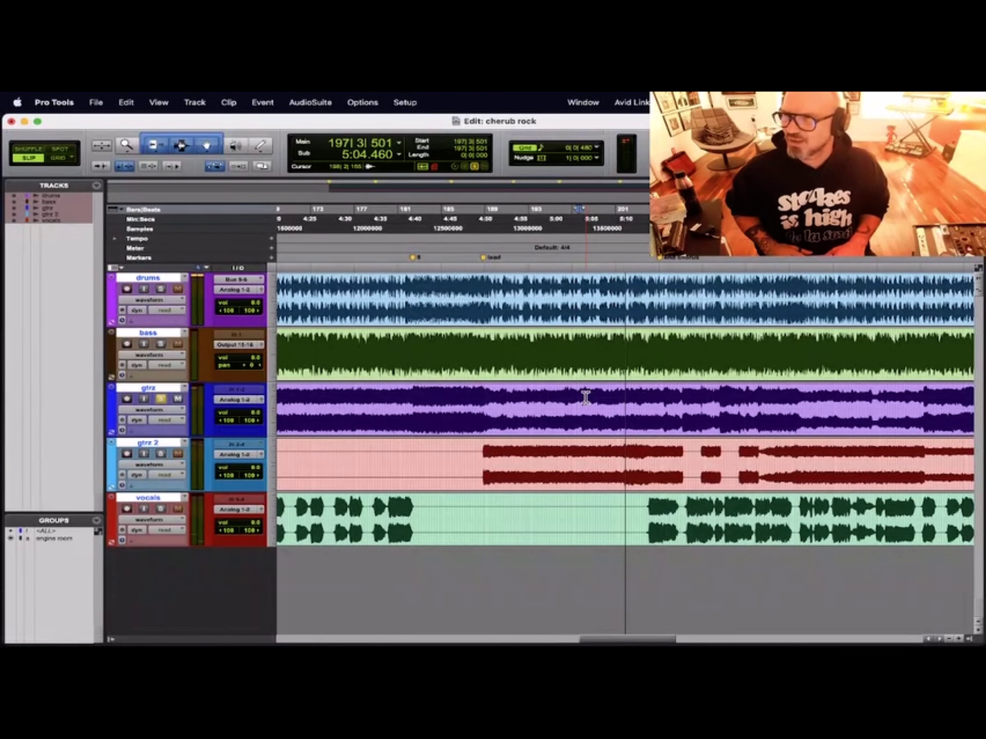
key("space")
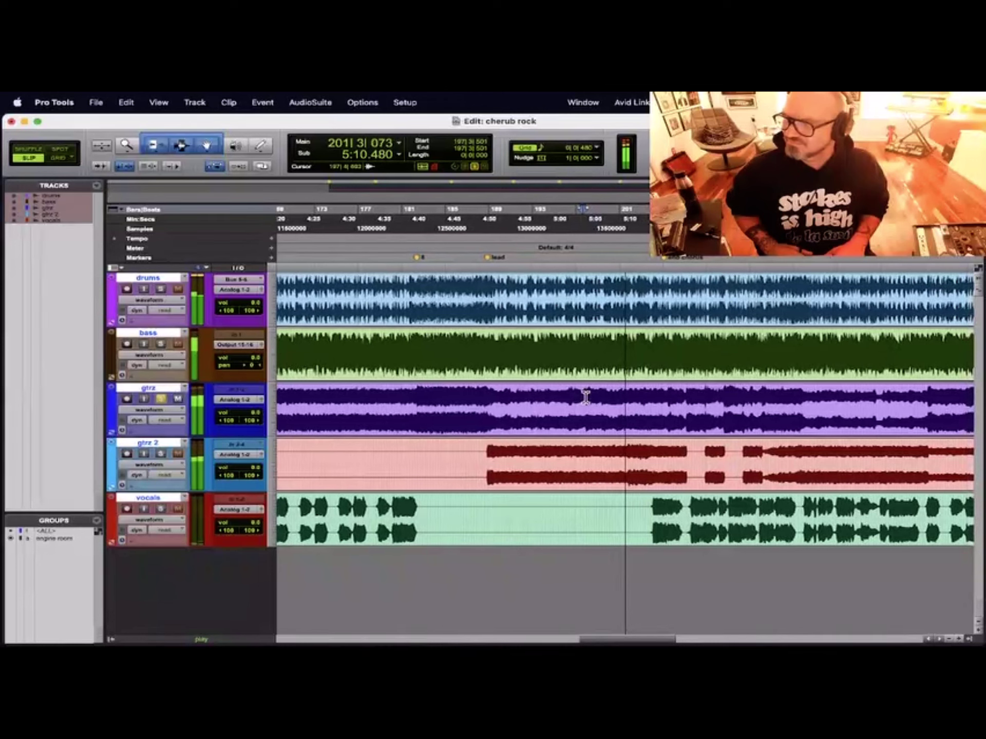
key("space")
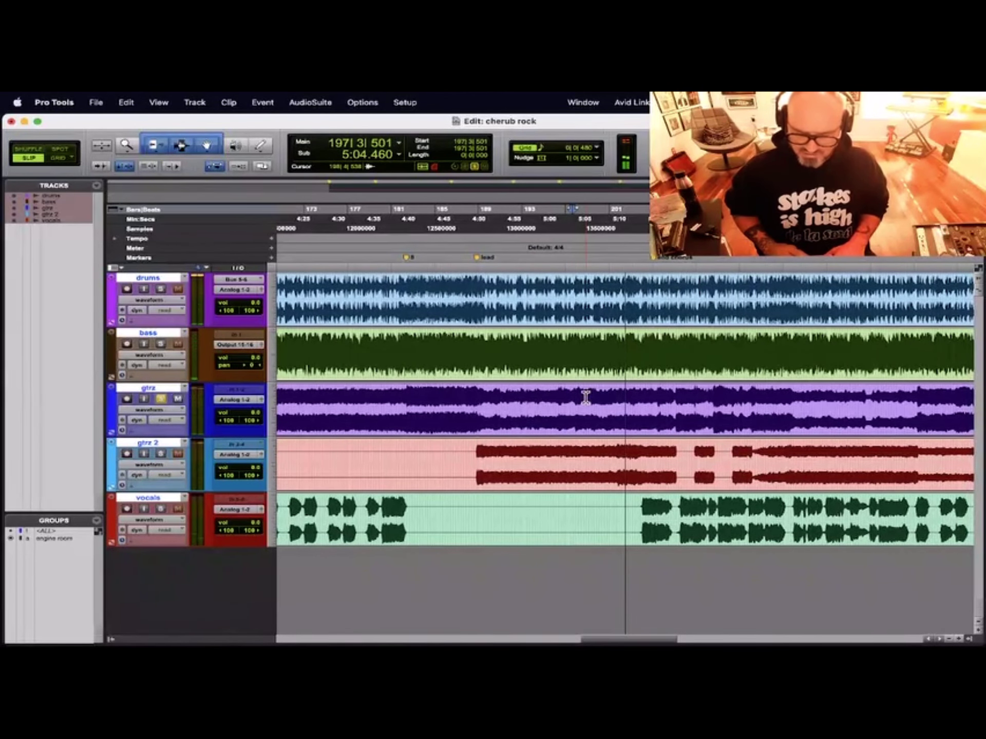
key("space")
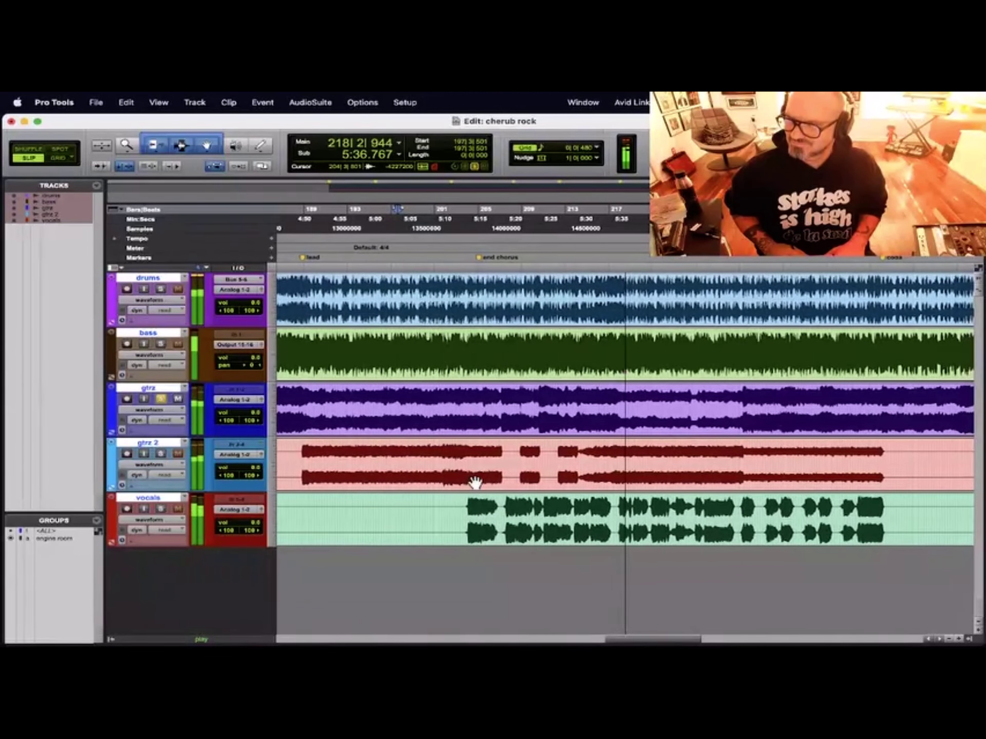
- Stop playback at about bar 217 in the end chorus, add a memory location marker there, and tidy its name to "lead 2"
left_click(598, 403)
key("space")
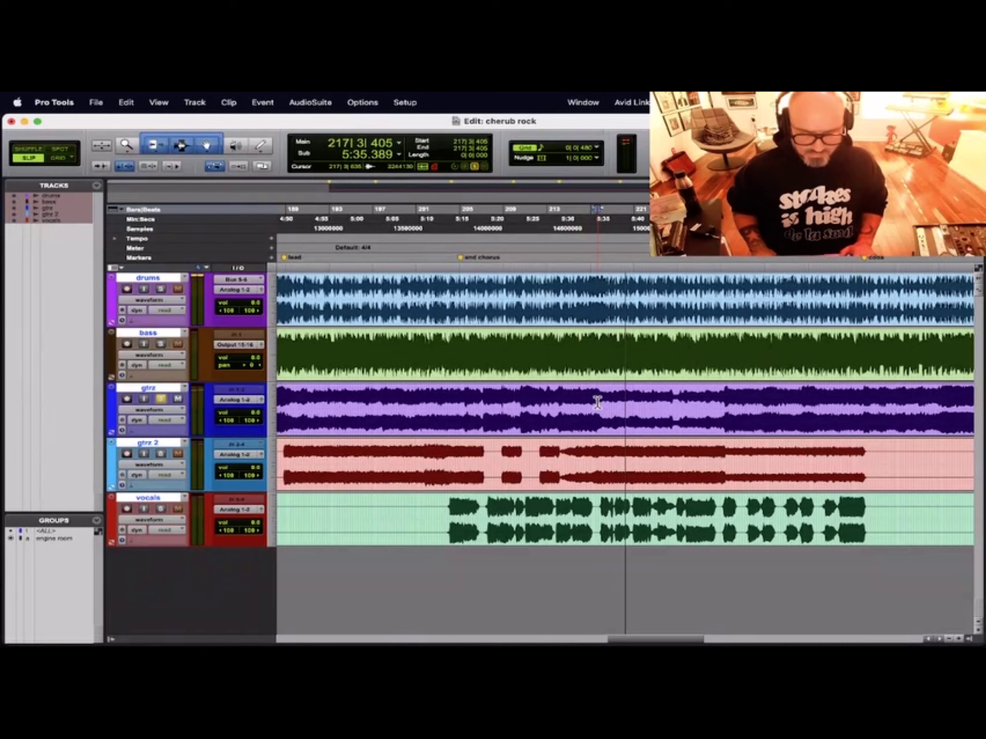
key("KP_Enter")
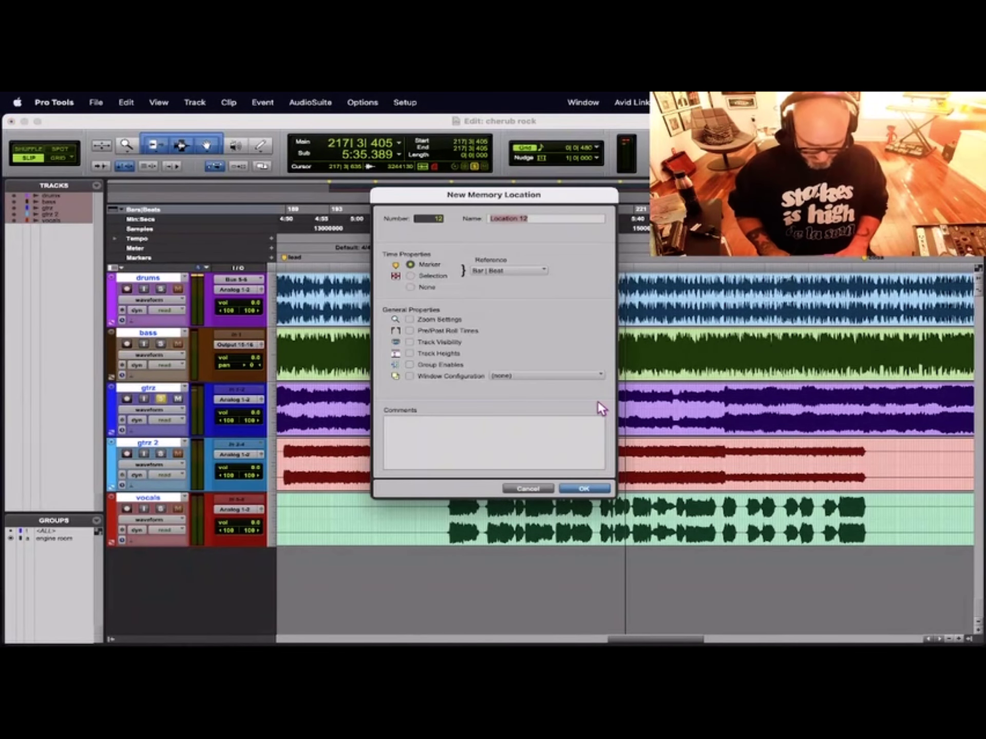
type("lead 2")
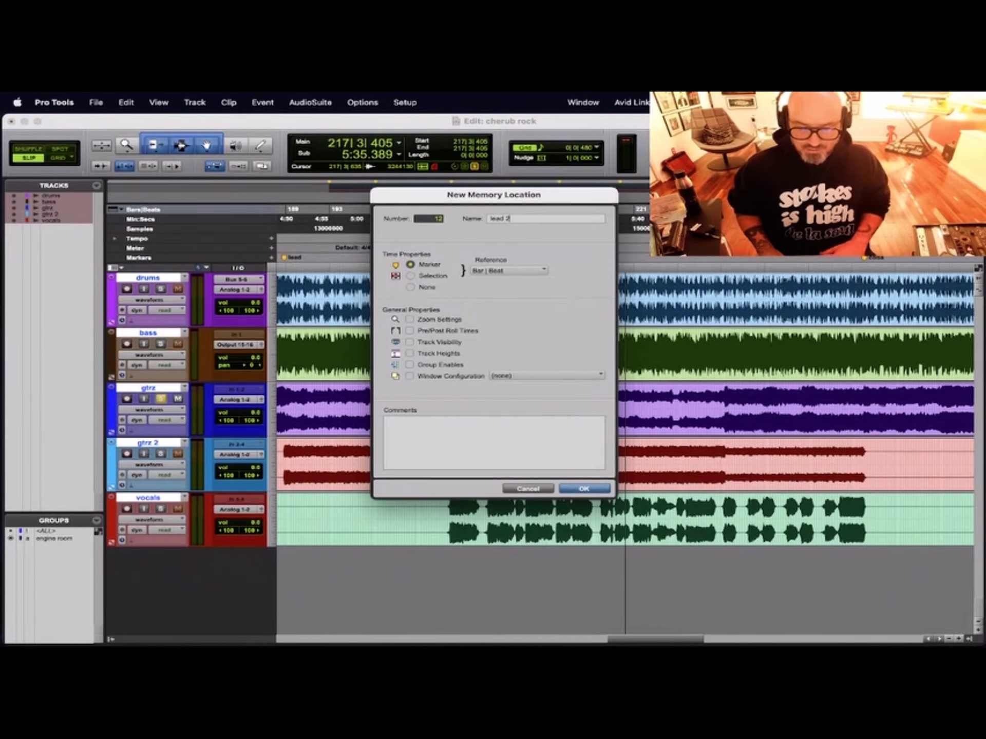
key("Return")
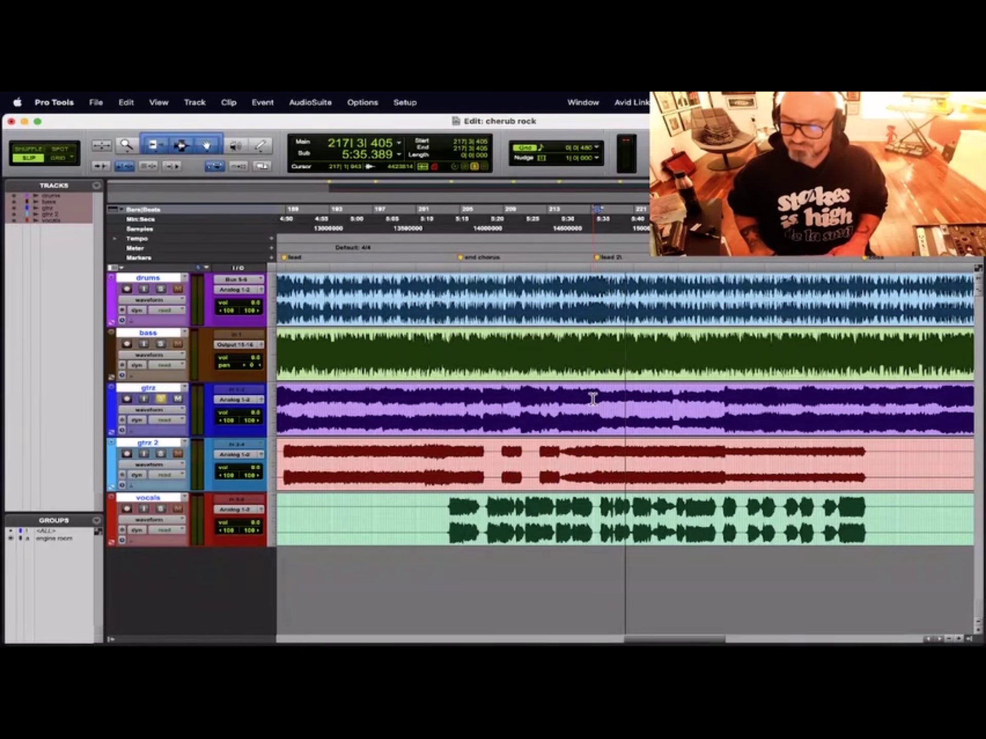
double_click(598, 259)
left_click(507, 218)
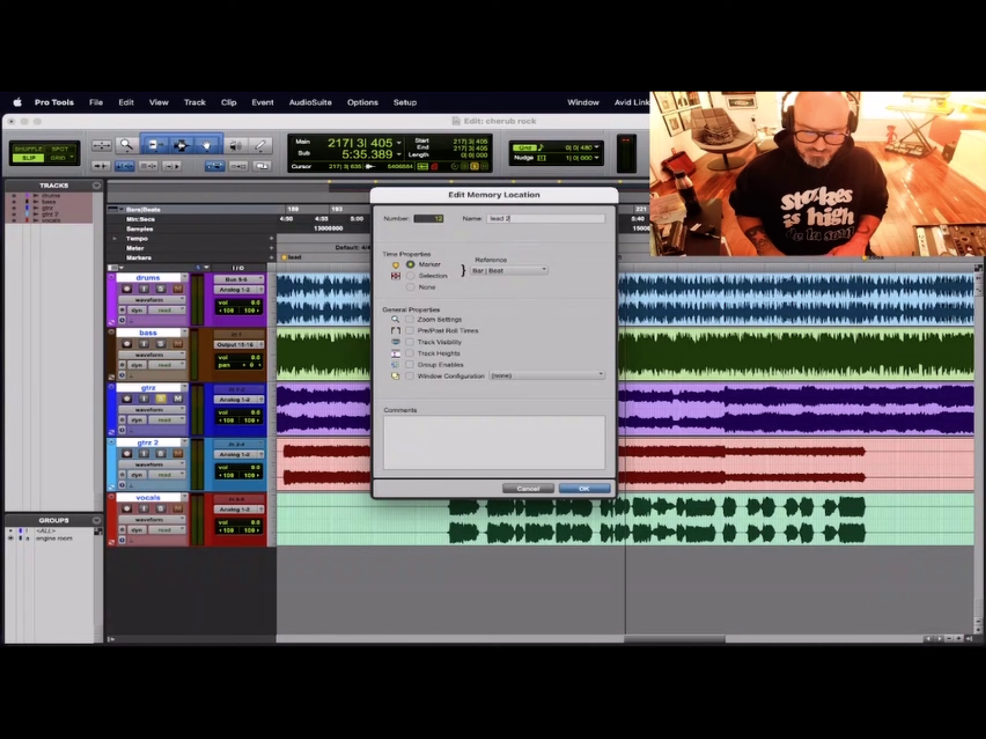
key("Return")
- Play the soloed guitars from the lead 2 marker to about bar 229
key("space")
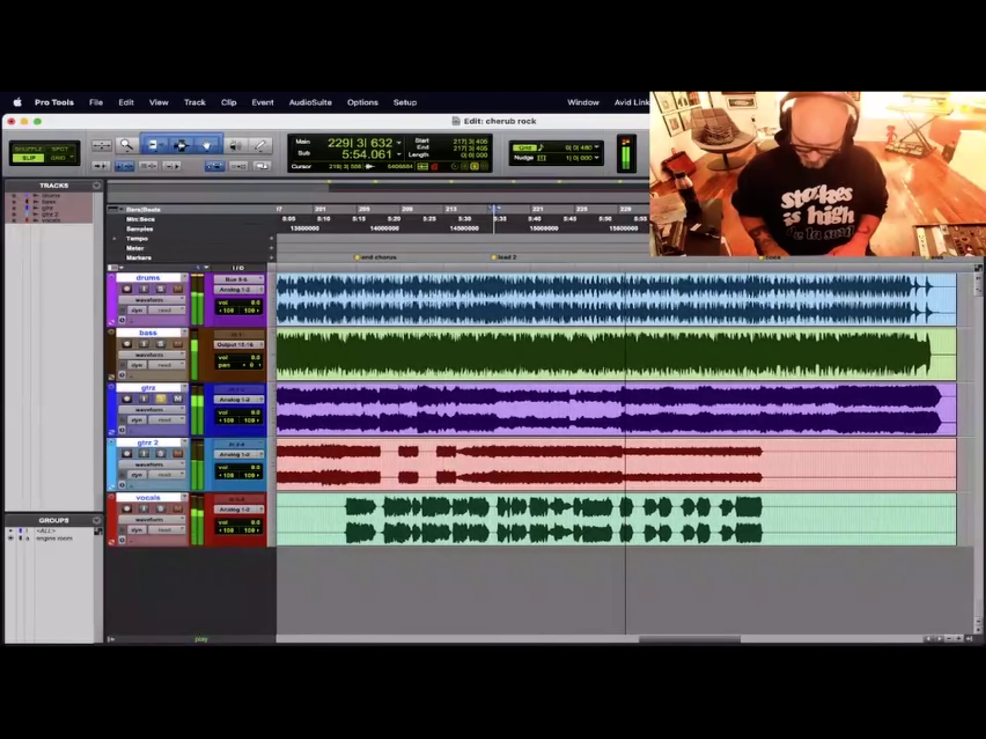
key("super+bracketleft")
key("space")
- Solo gtrz 2 alongside gtrz and play both from about bar 188, just before the lead marker, through to lead 2
left_click(399, 450)
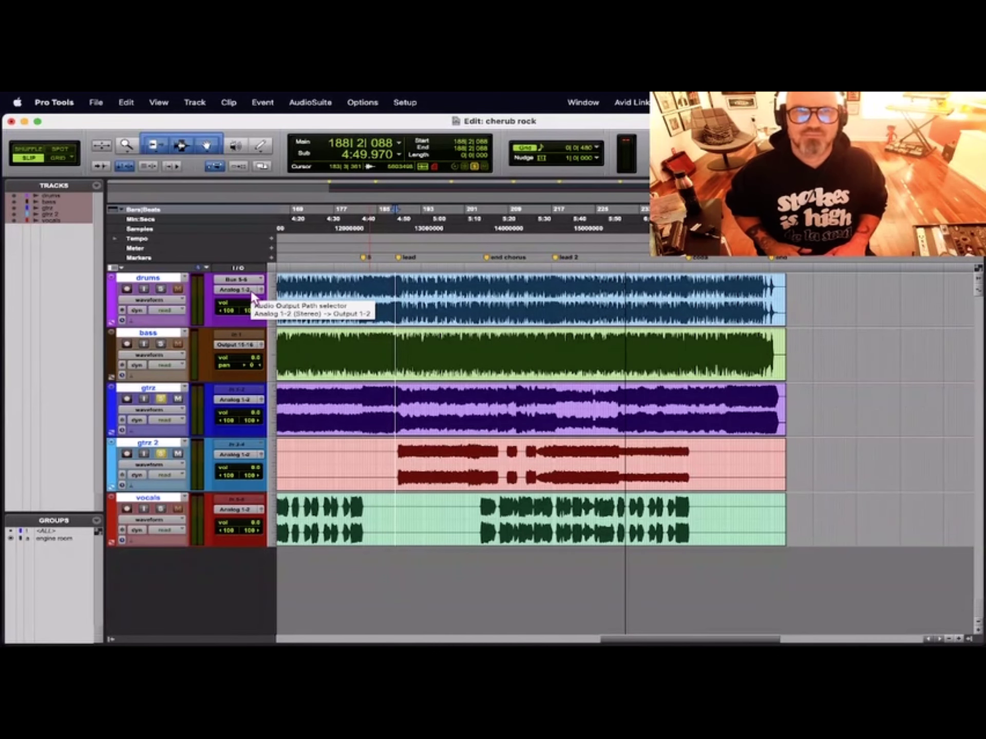
key("super+bracketright")
key("super+bracketright")
key("super+bracketright")
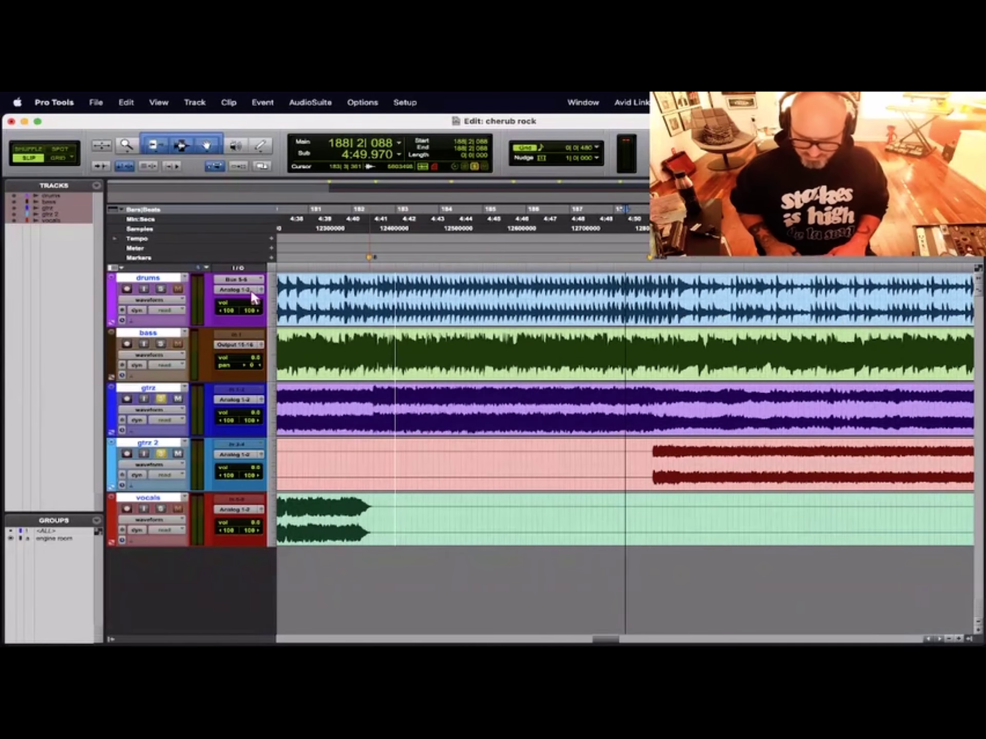
key("space")
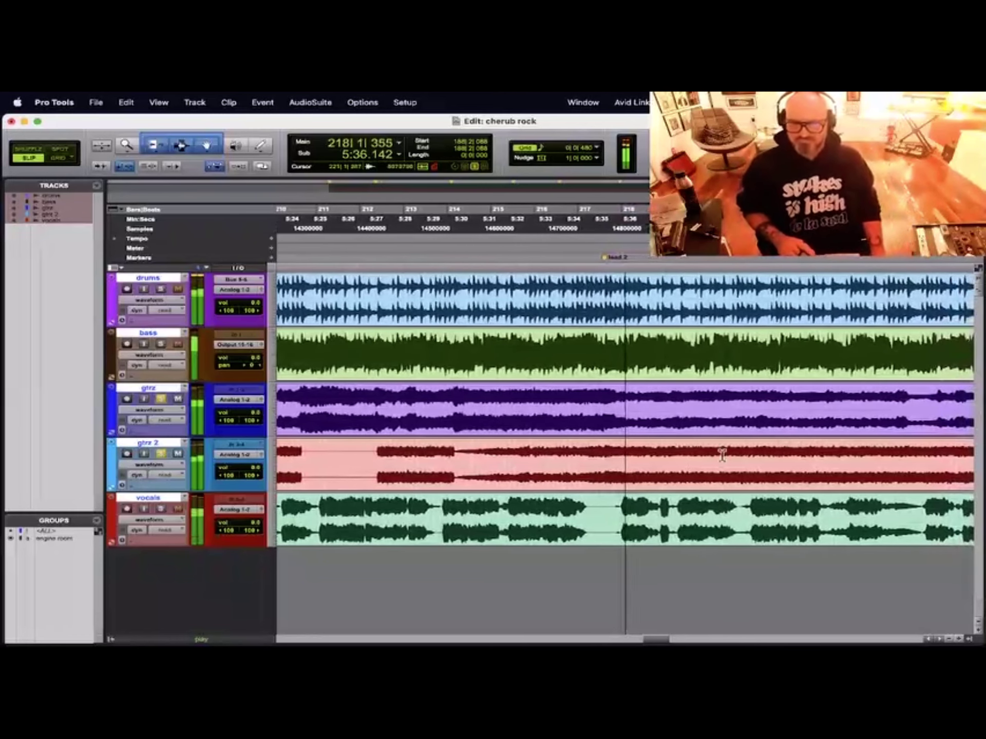
key("space")
- Play both soloed guitars from about bar 217, unsolo gtrz, and play gtrz 2 alone from about bar 228
left_click(565, 400)
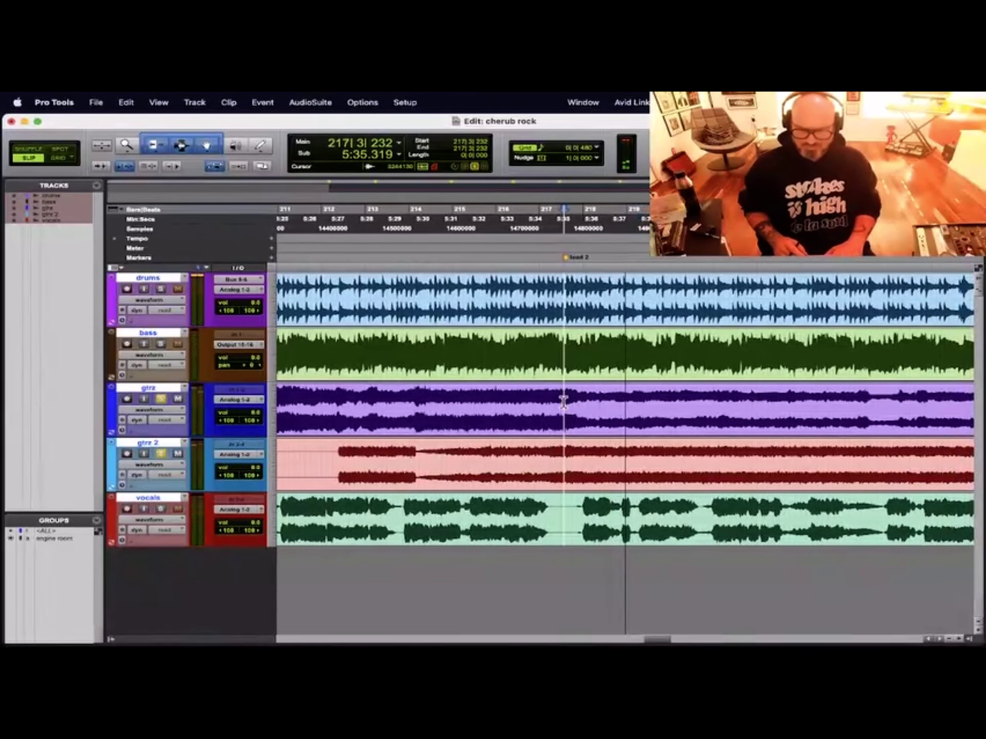
key("space")
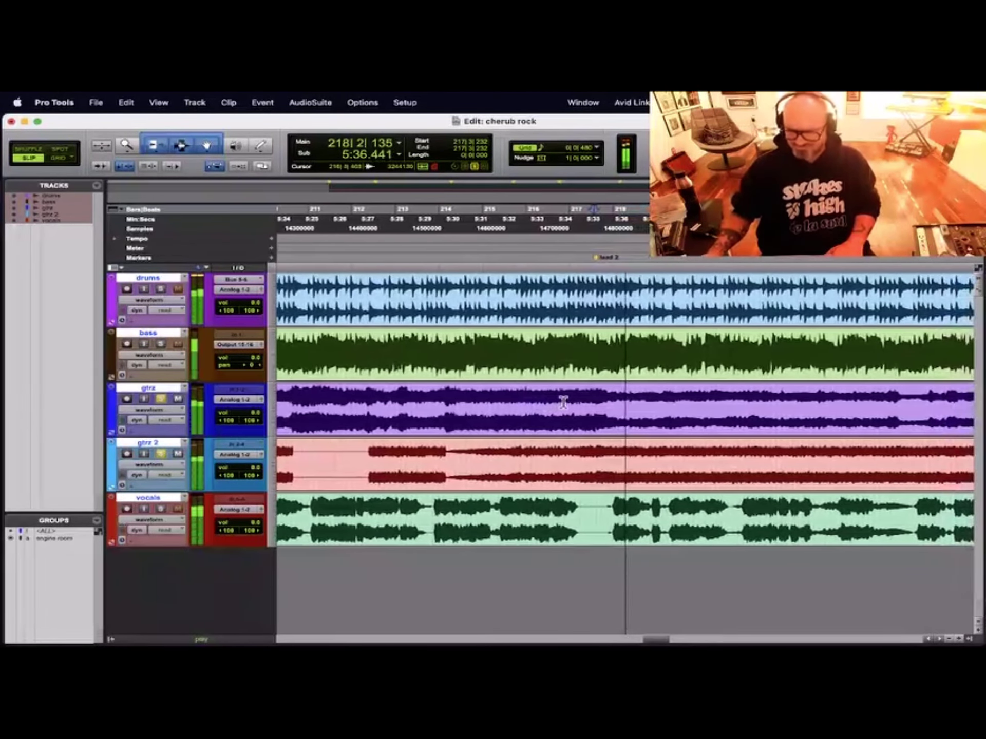
left_click(161, 399)
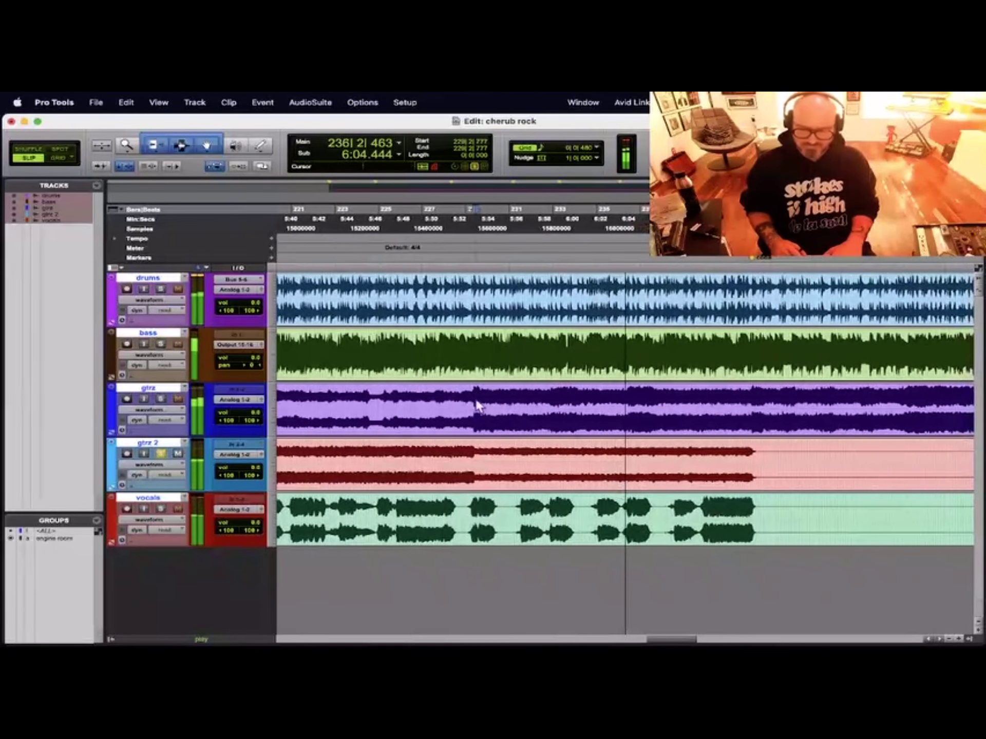
left_click(450, 401)
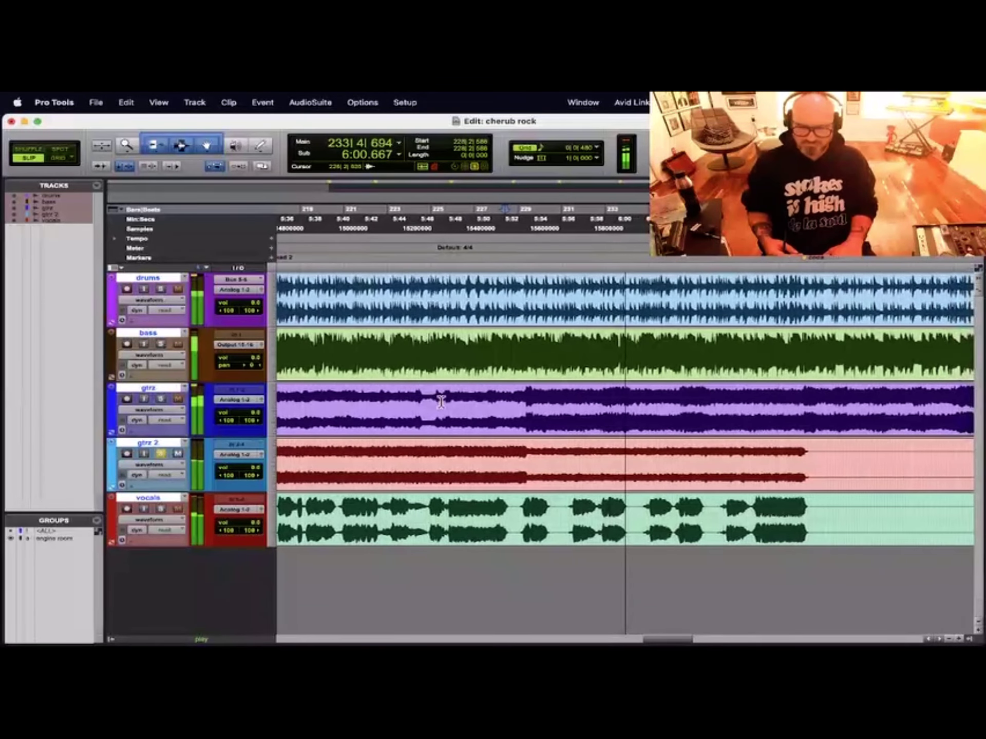
key("super+bracketleft")
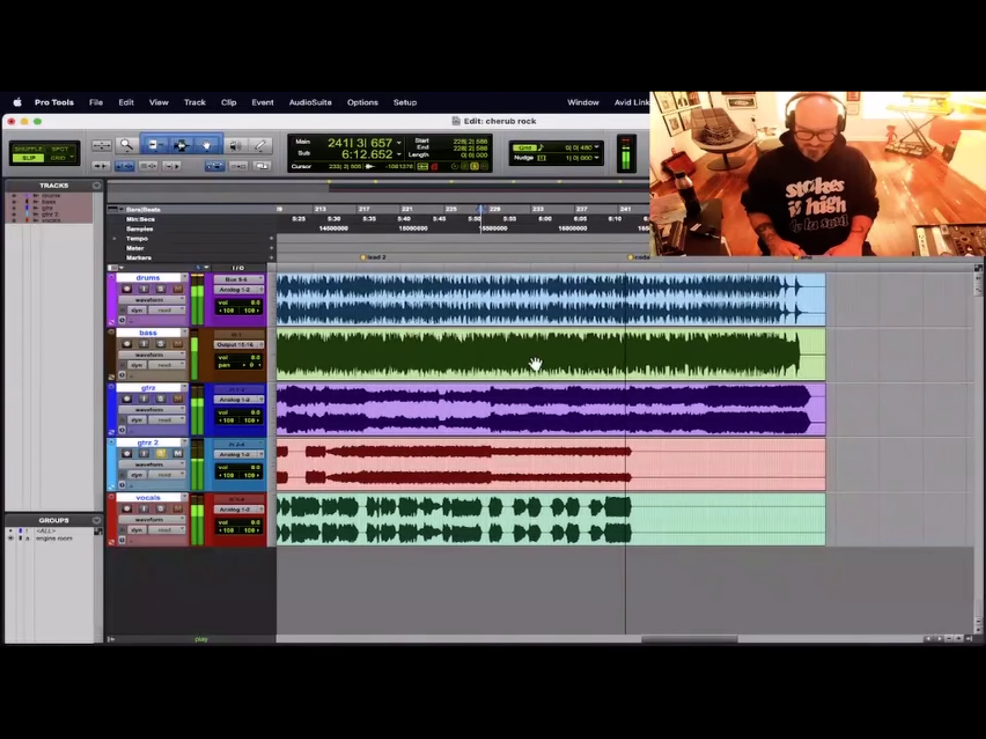
- Stop playback, solo bass and drums alongside gtrz 2, and play them from about bar 228
key("space")
left_click(159, 344)
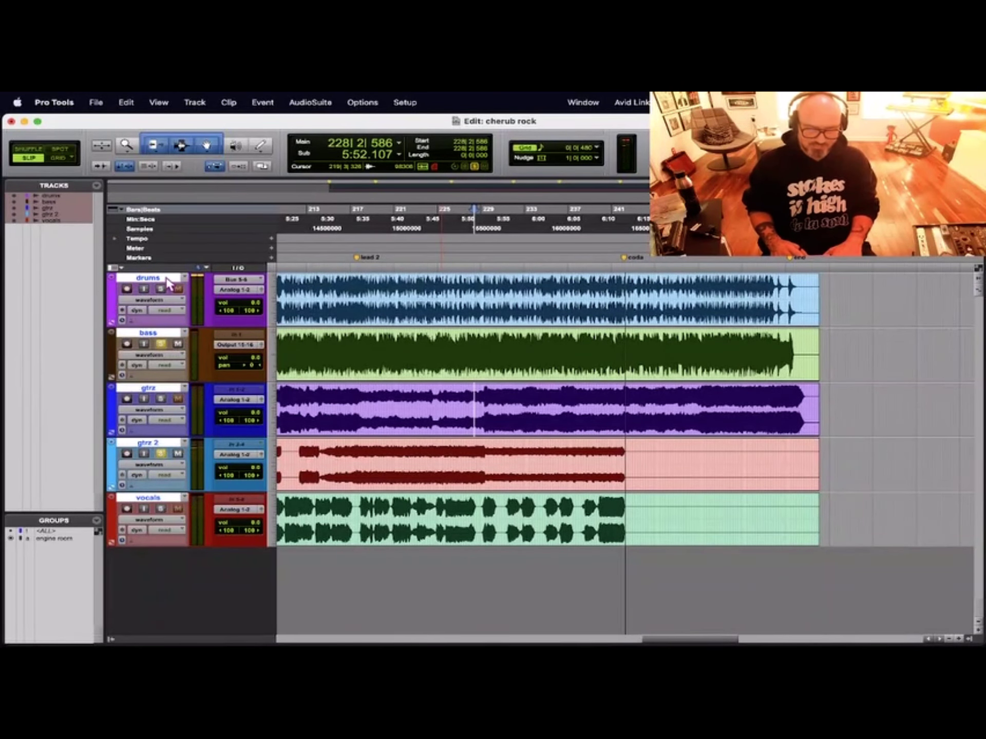
key("space")
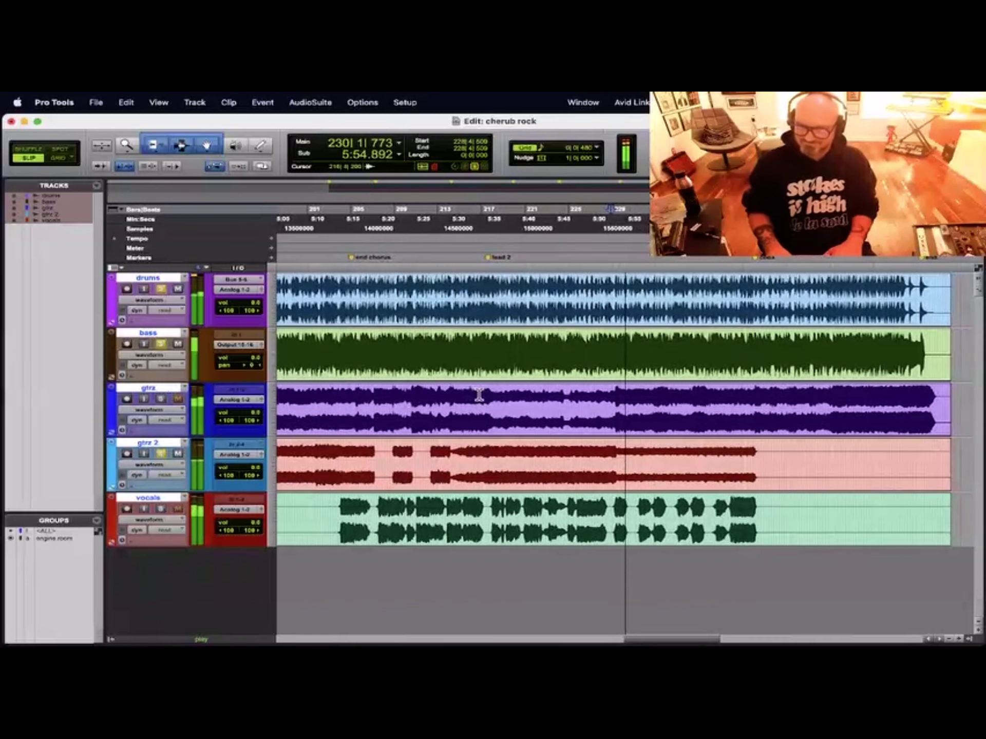
- Raise the gtrz 2 volume to +4.8 dB in the mixer, and shrink the mixer to the five channel strips with its side lists hidden
key("super+equal")
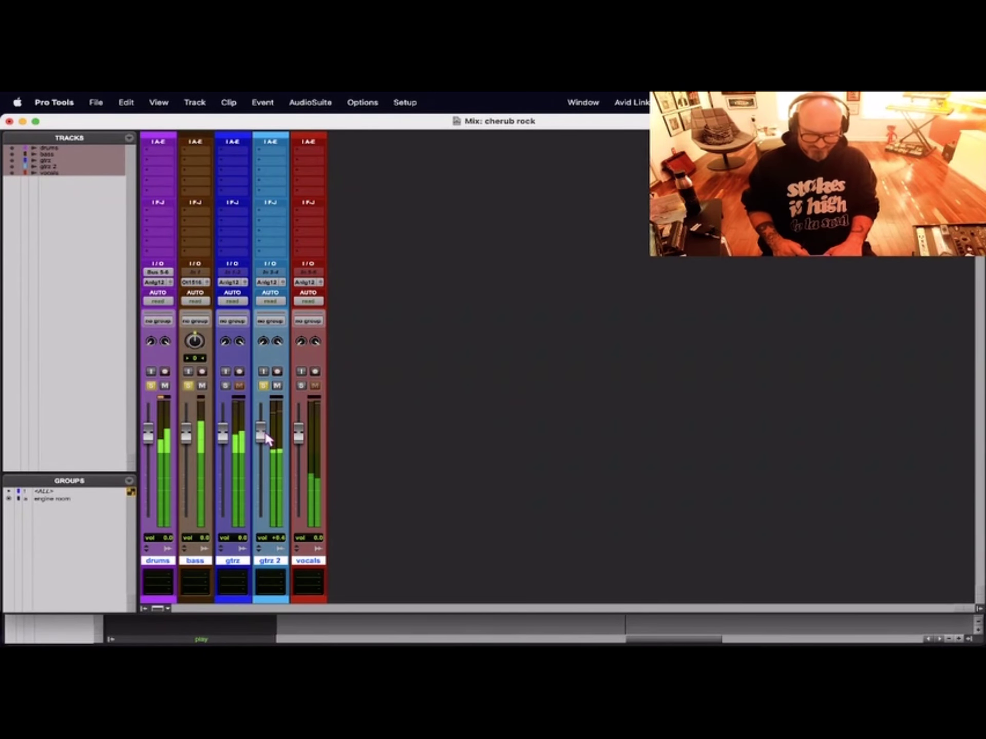
left_click(146, 608)
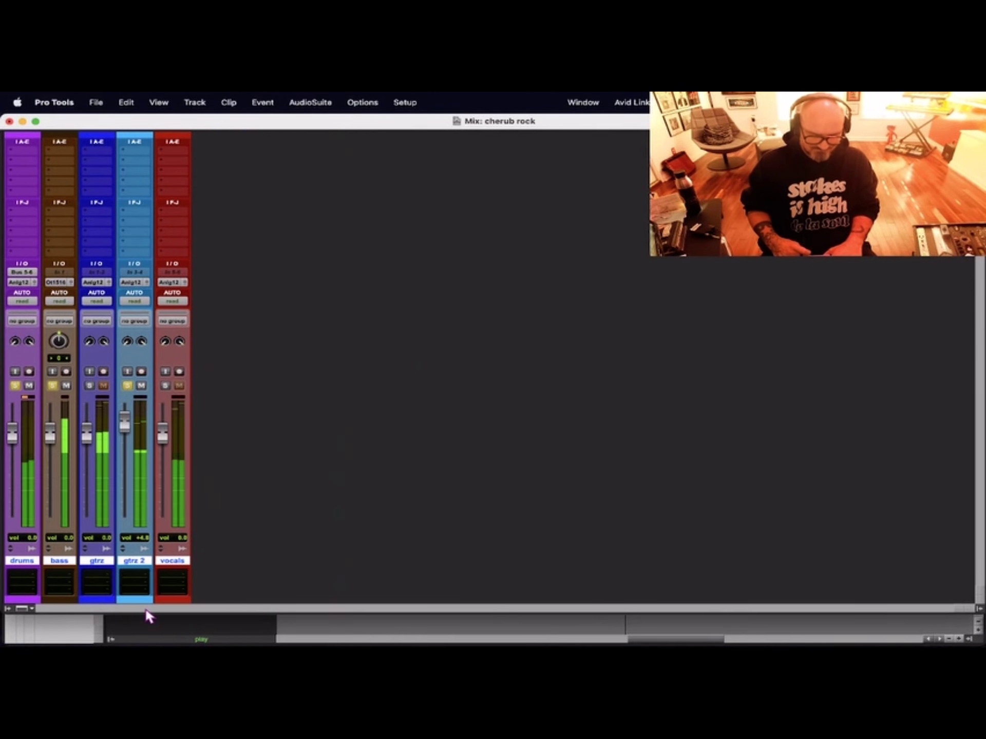
left_click_drag(979, 610, 200, 612)
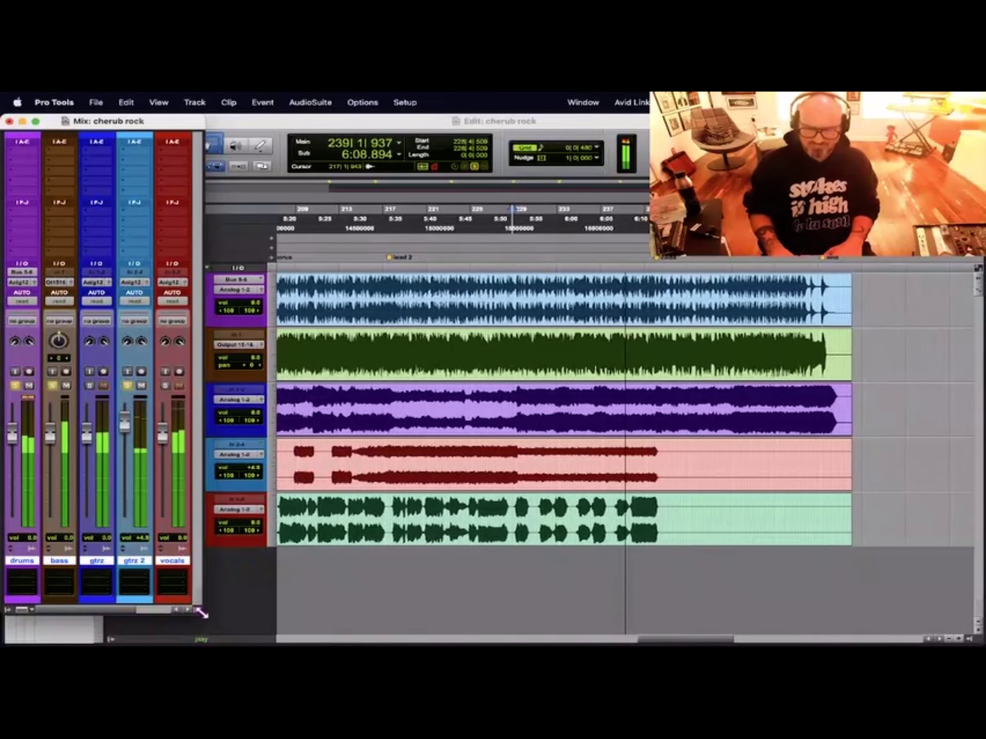
left_click(202, 616)
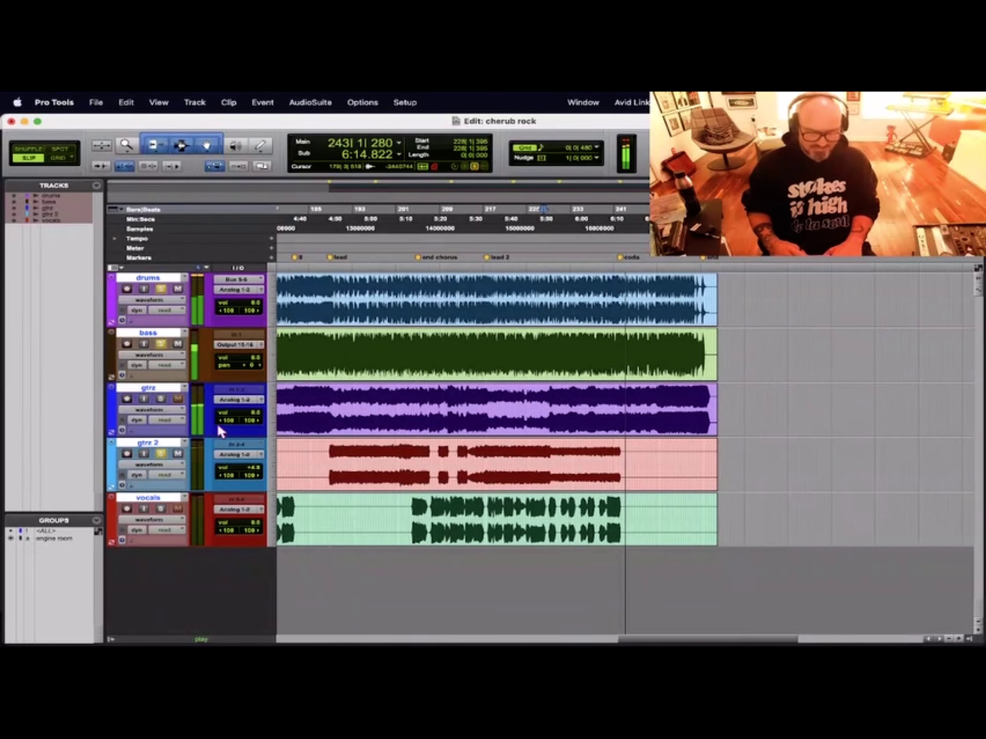
- Solo gtrz along with drums, bass and gtrz 2, and play from about bar 228
key("space")
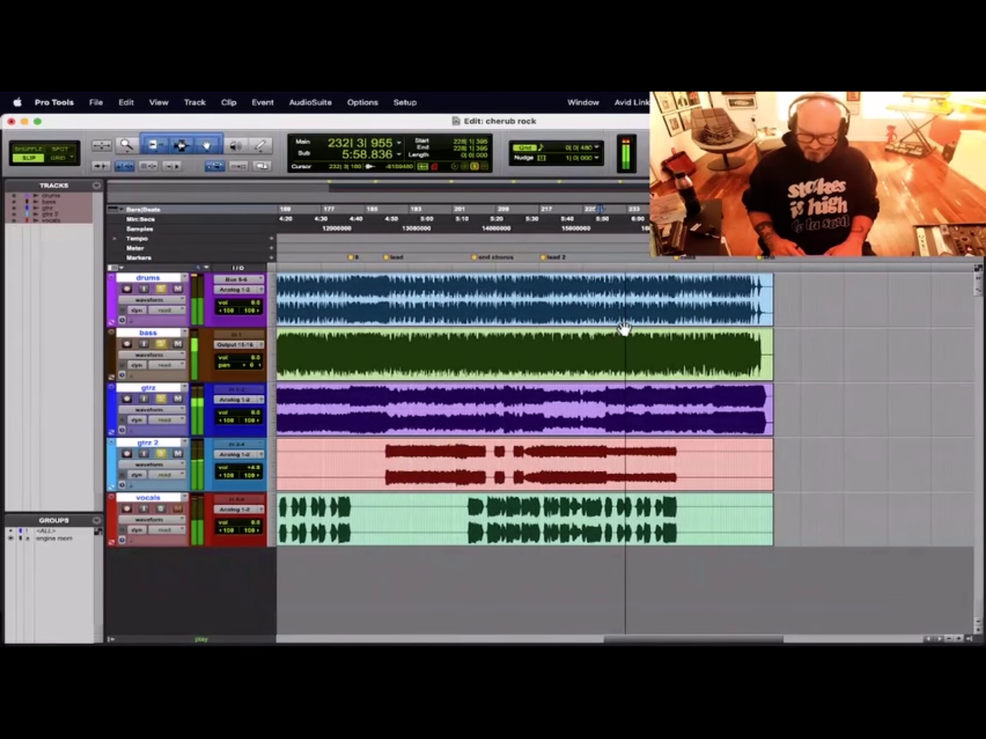
key("super+bracketleft")
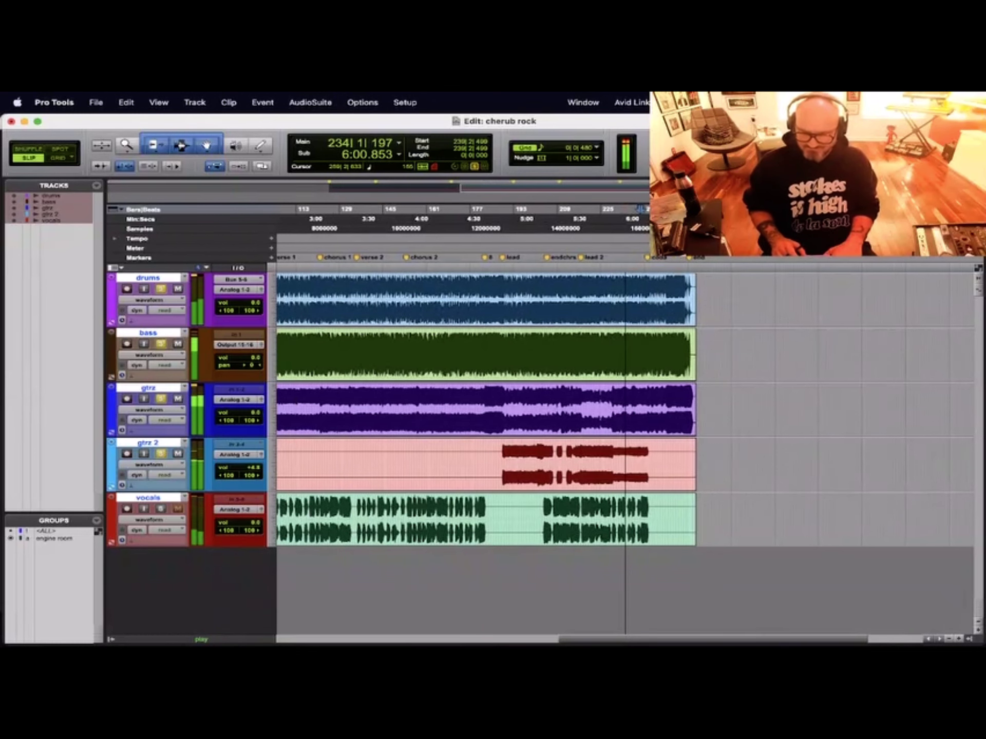
- Import the audio file 01 lazy eye from the tee 1 drive onto the vocals track at about bar 280, after the song's end
left_click_drag(800, 114, 621, 114)
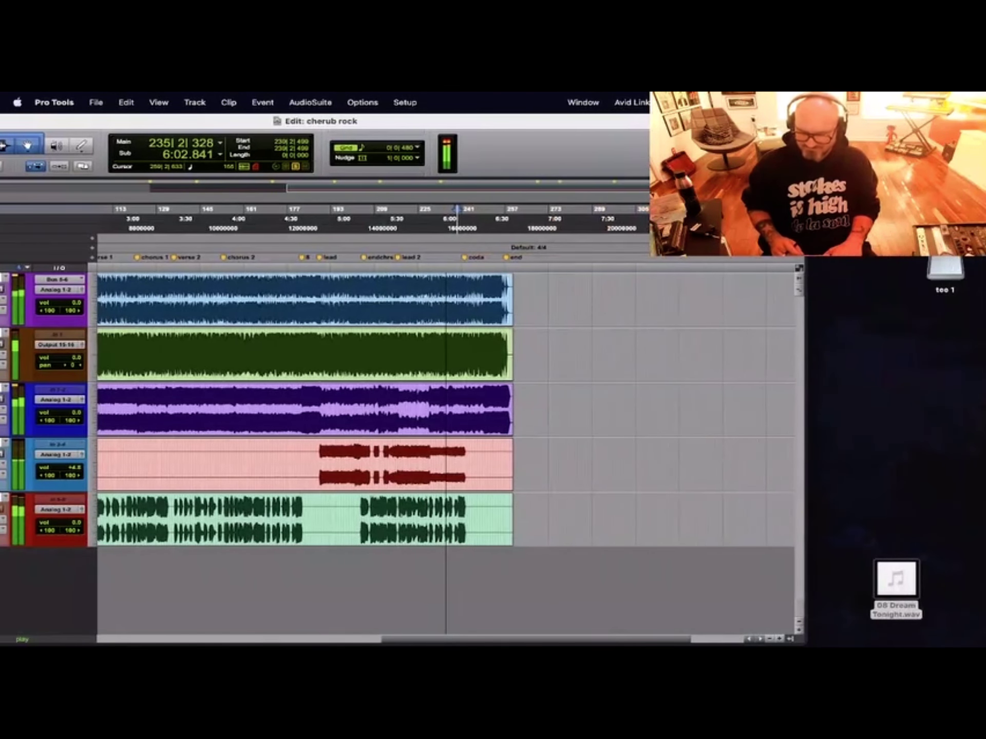
double_click(921, 266)
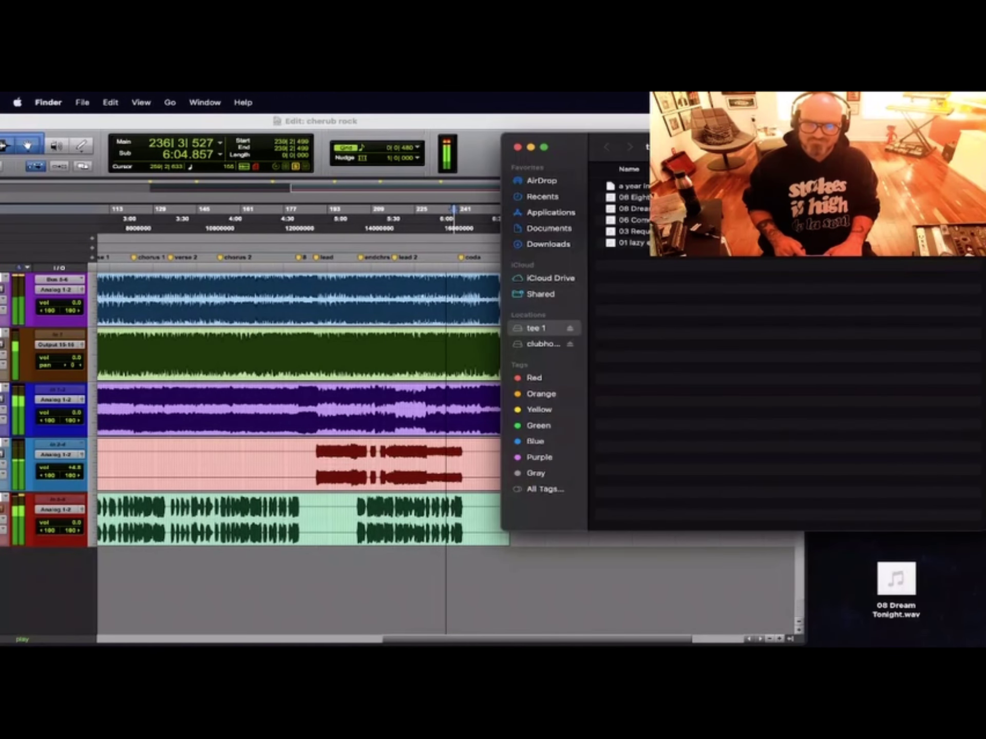
left_click_drag(562, 147, 800, 158)
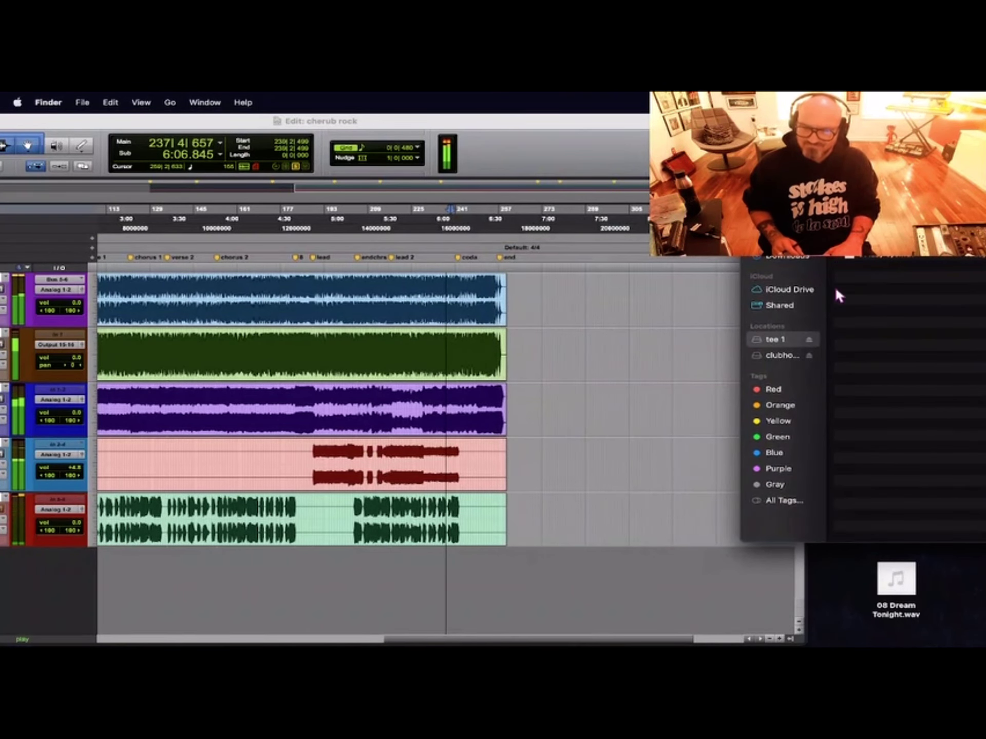
left_click_drag(837, 259, 563, 529)
key("super+Tab")
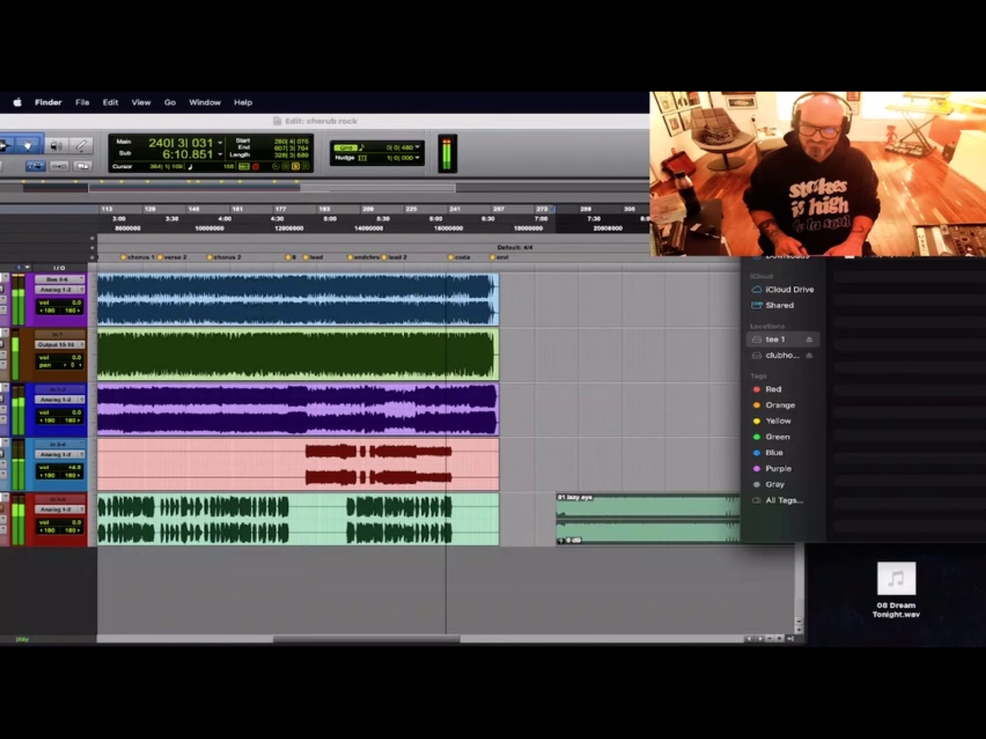
key("super+w")
key("super+Tab")
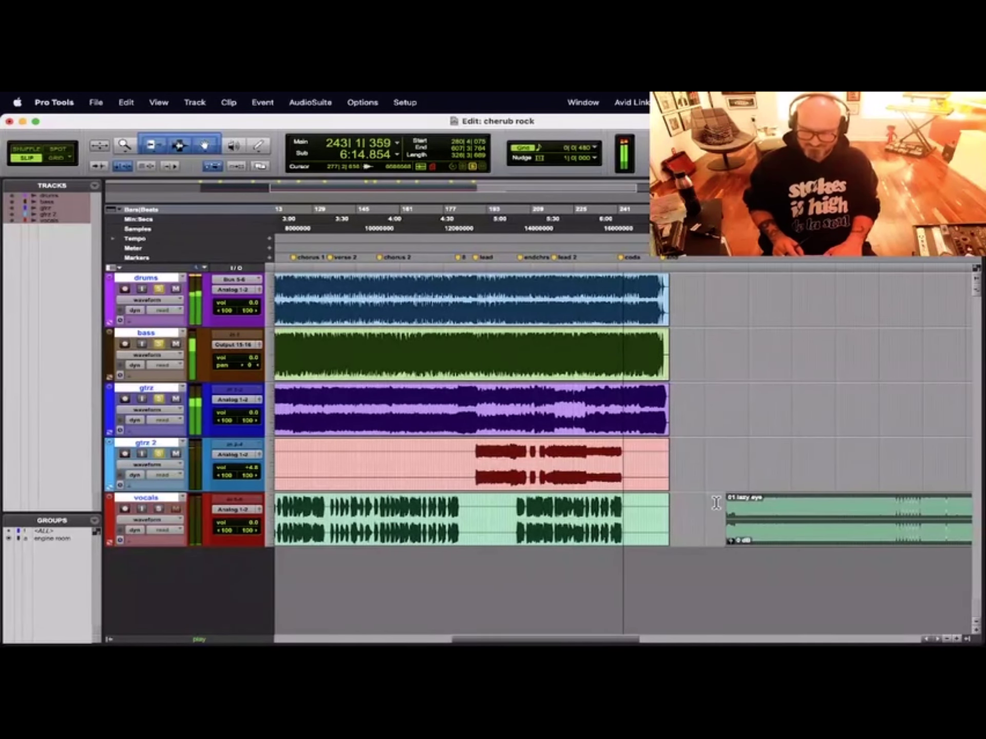
- Play the soloed drums, bass and both guitars from about bar 218, near lead 2, through into the coda
key("super+bracketleft")
key("super+bracketleft")
key("super+bracketright")
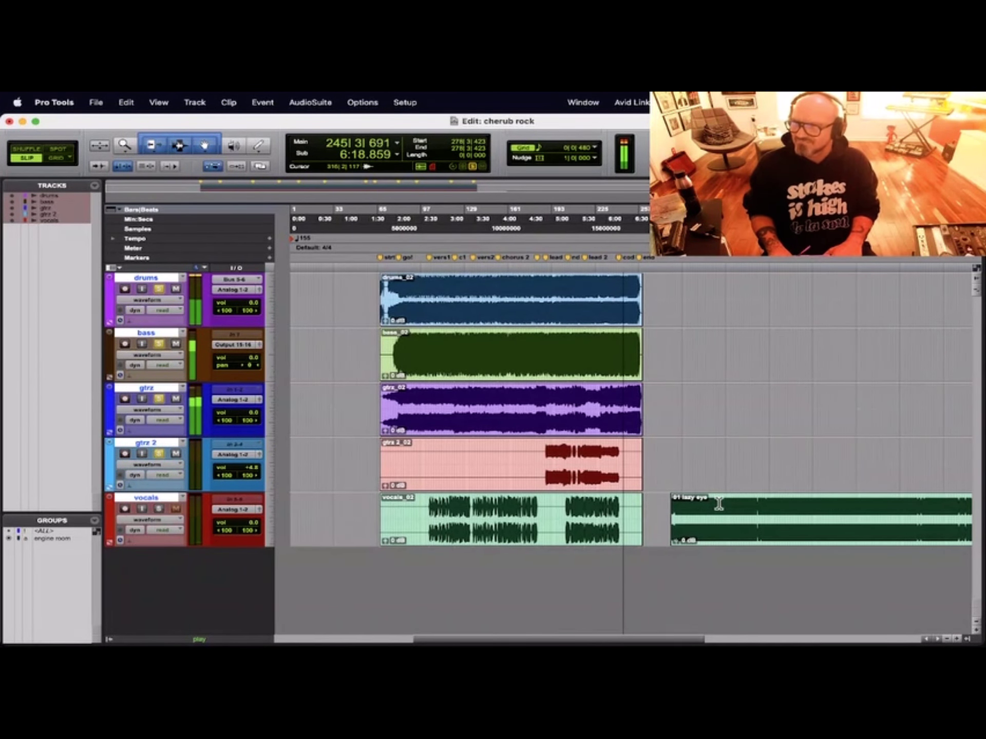
key("space")
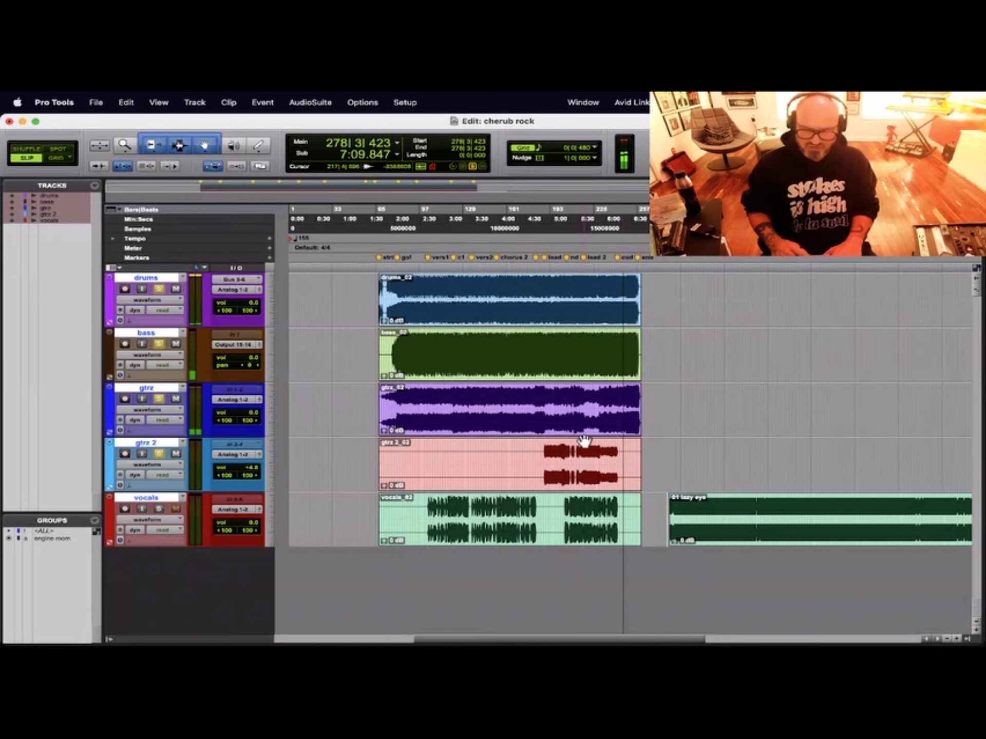
left_click(585, 408)
key("space")
key("super+bracketright")
key("super+bracketright")
key("super+bracketright")
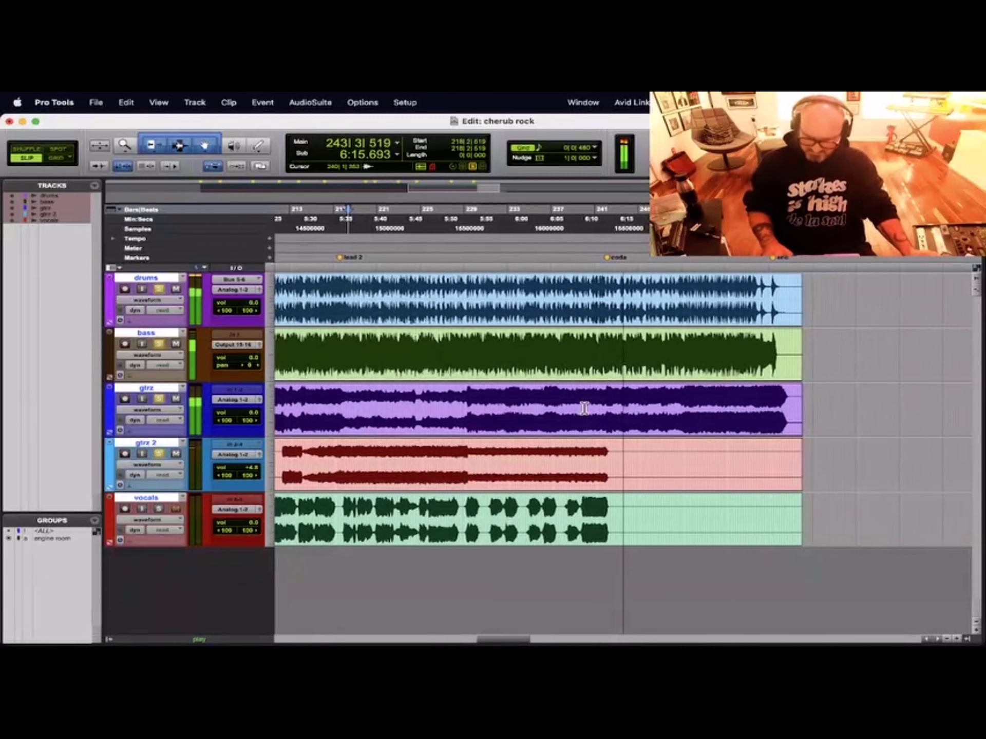
key("super+bracketleft")
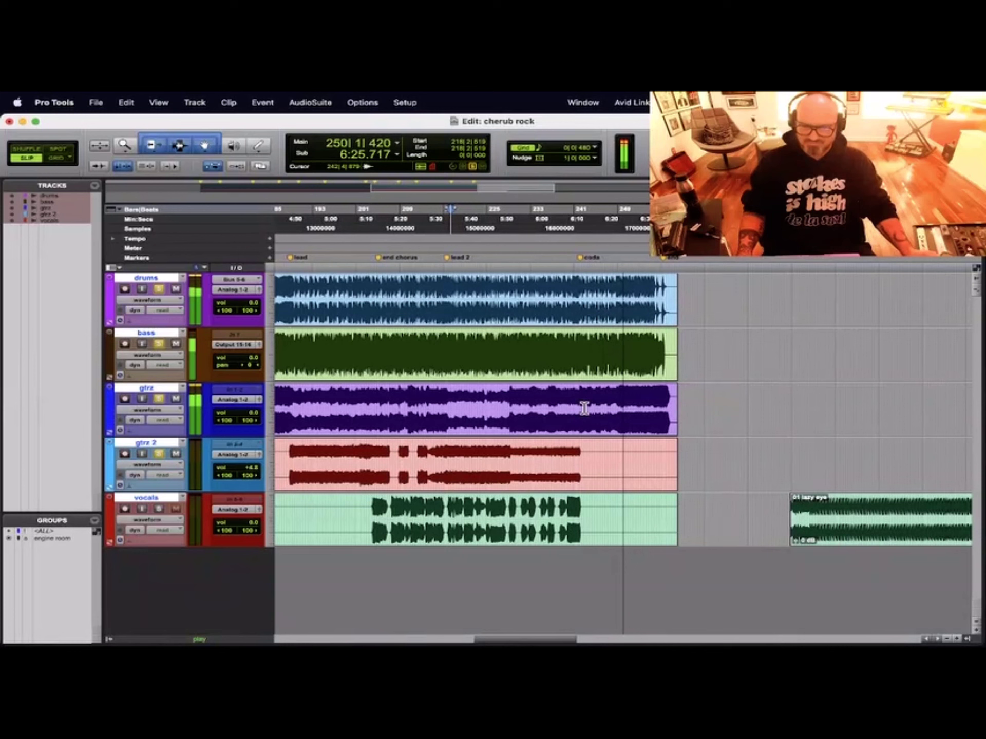
- Unsolo bass and drums, and play only the guitars from about bar 248 in the coda to the end
left_click(161, 344)
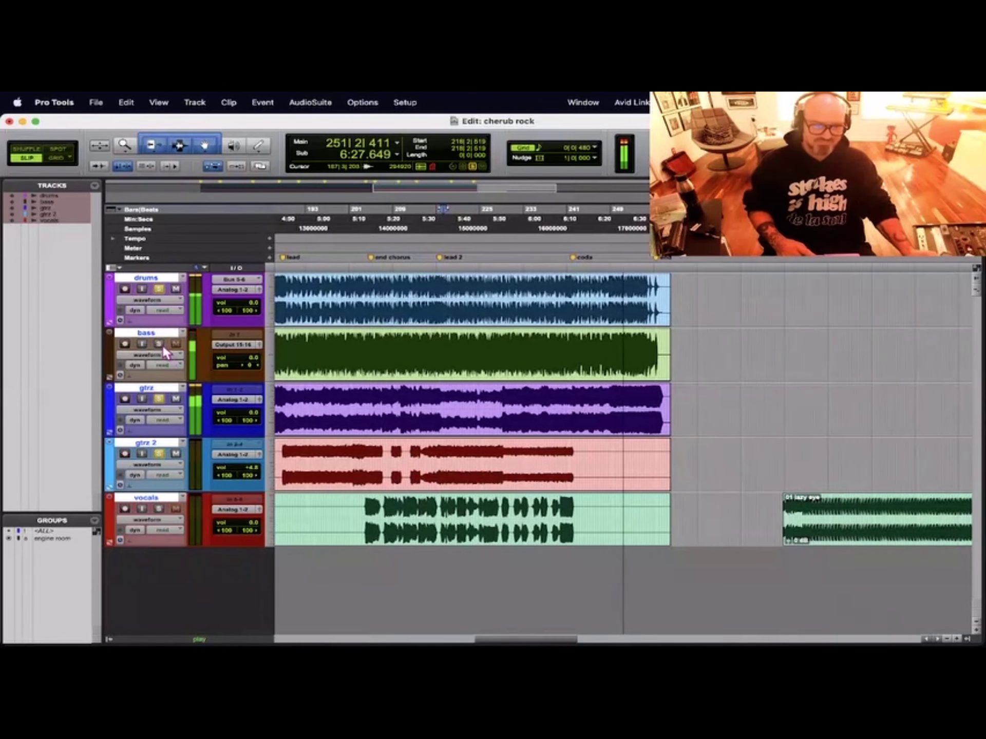
left_click(159, 290)
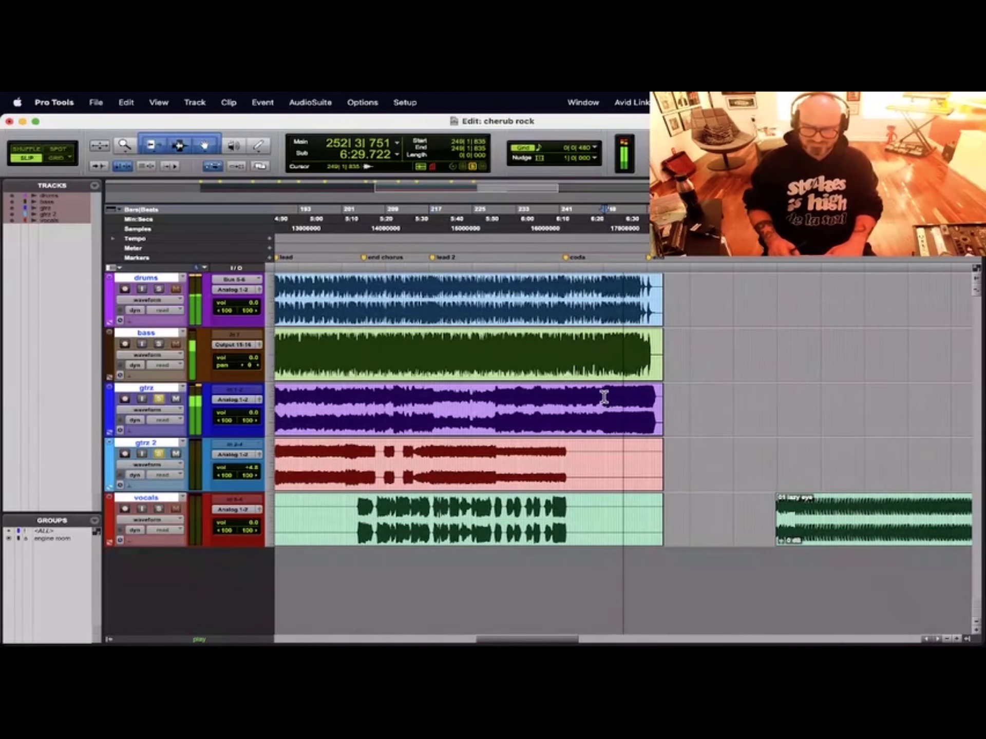
key("space")
key("super+bracketright")
key("super+bracketright")
key("super+bracketright")
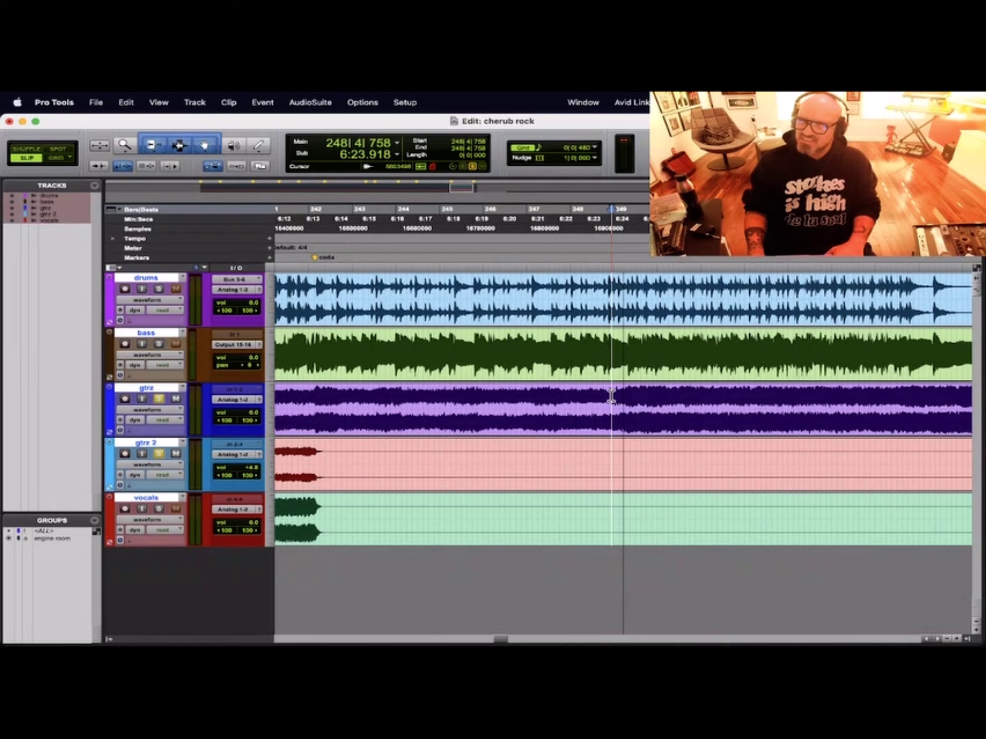
key("space")
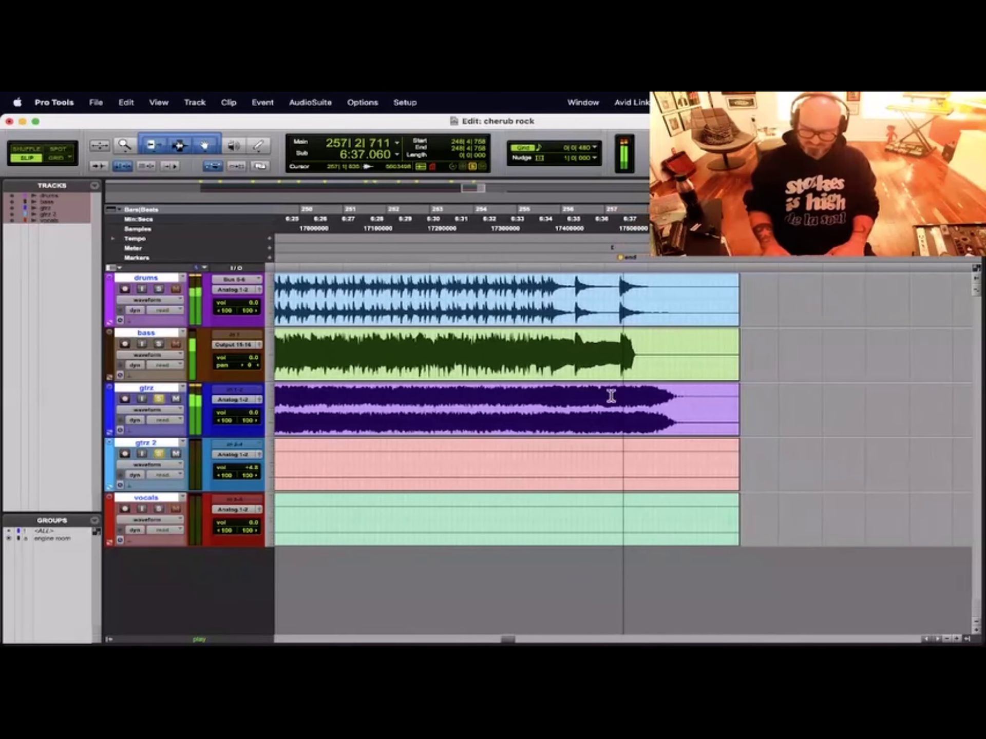
- Place the edit cursor at about bar 257, just after the end marker, and play the final guitar ring-out from there
key("super+bracketleft")
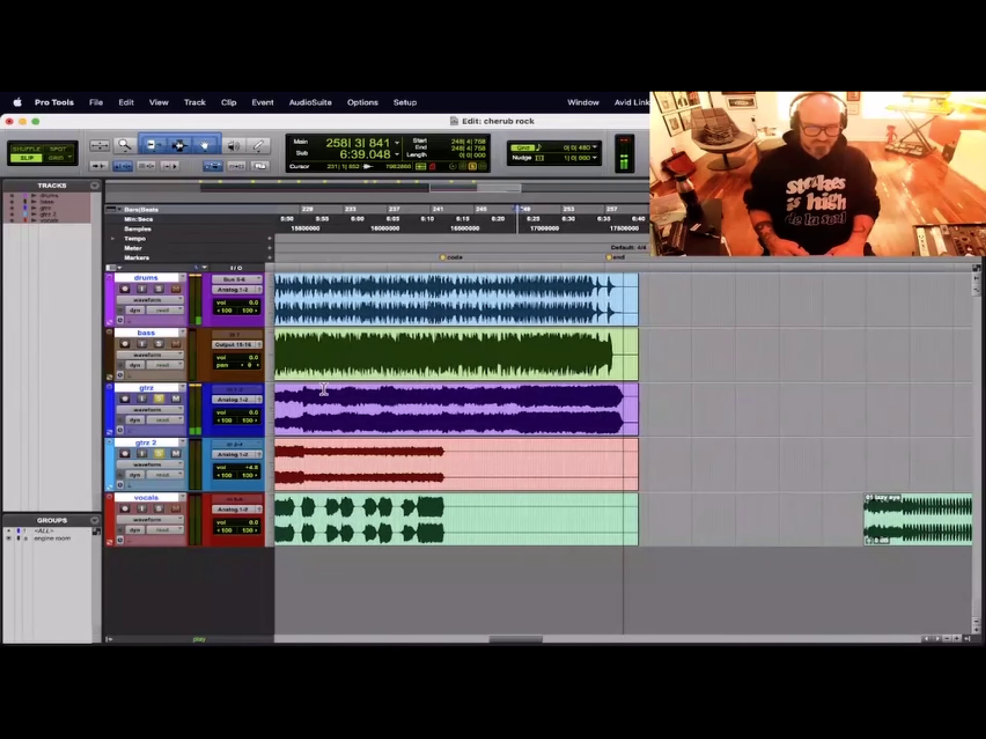
key("space")
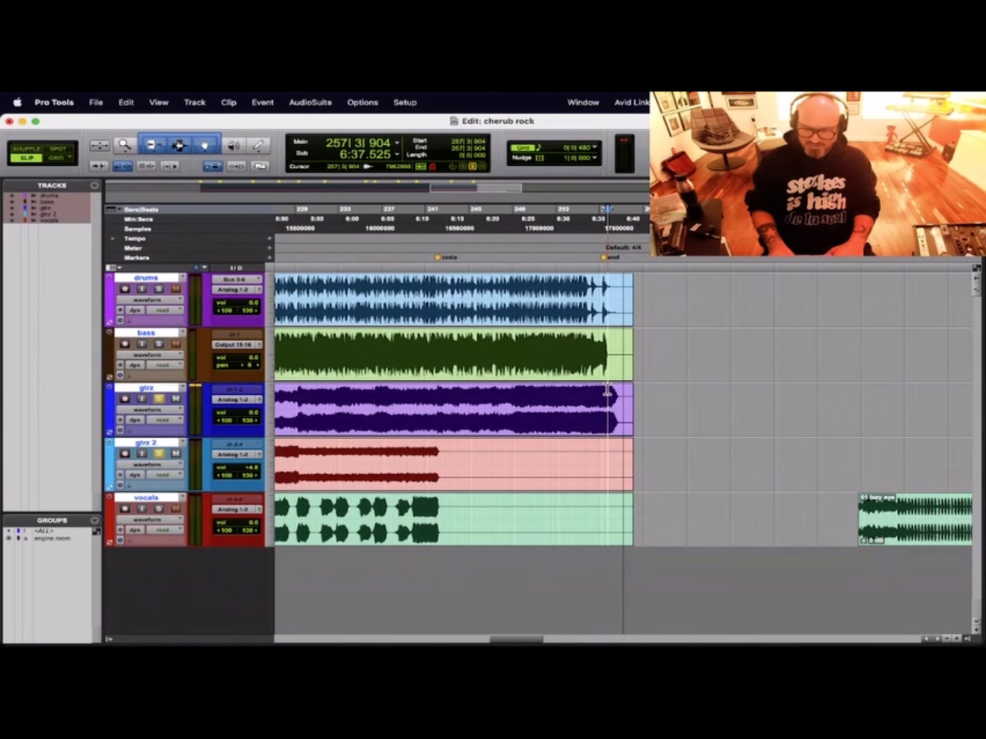
key("super+bracketright")
key("super+bracketright")
key("super+bracketright")
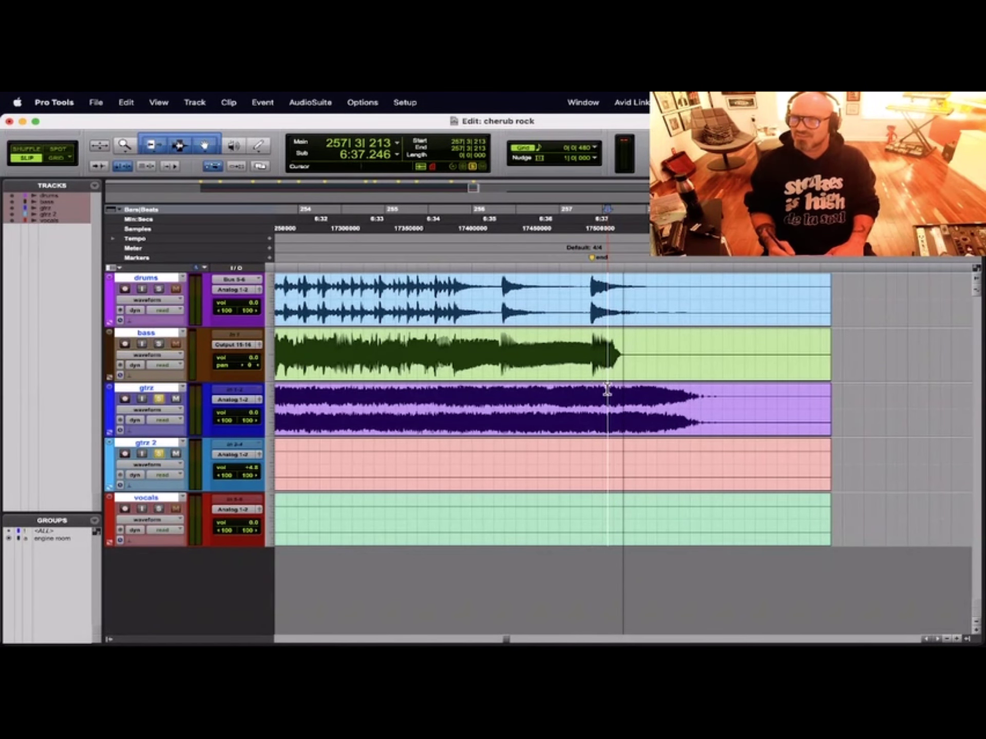
key("space")
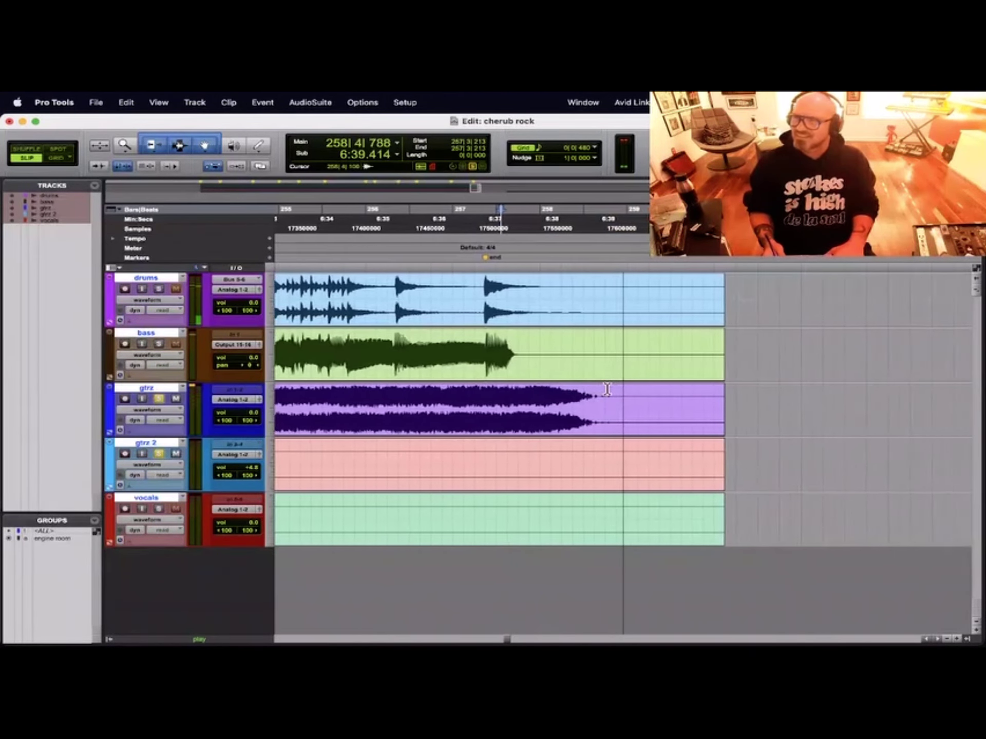
- Replay the guitar ending from about bar 256, unsolo gtrz 2, and play gtrz alone from about bar 255
key("space")
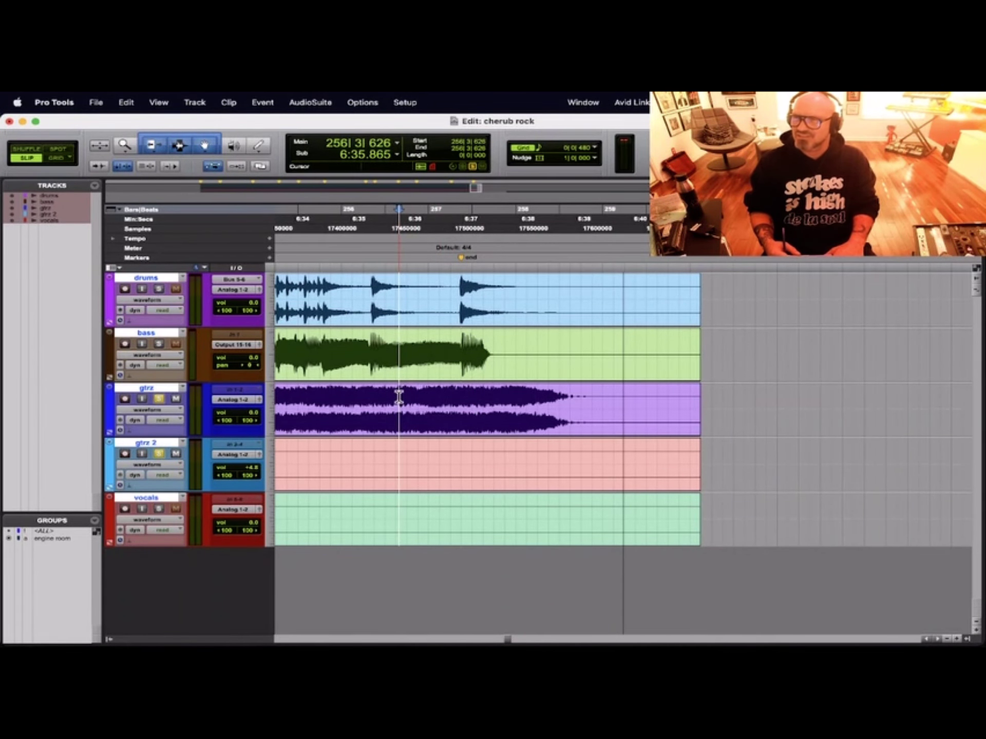
key("space")
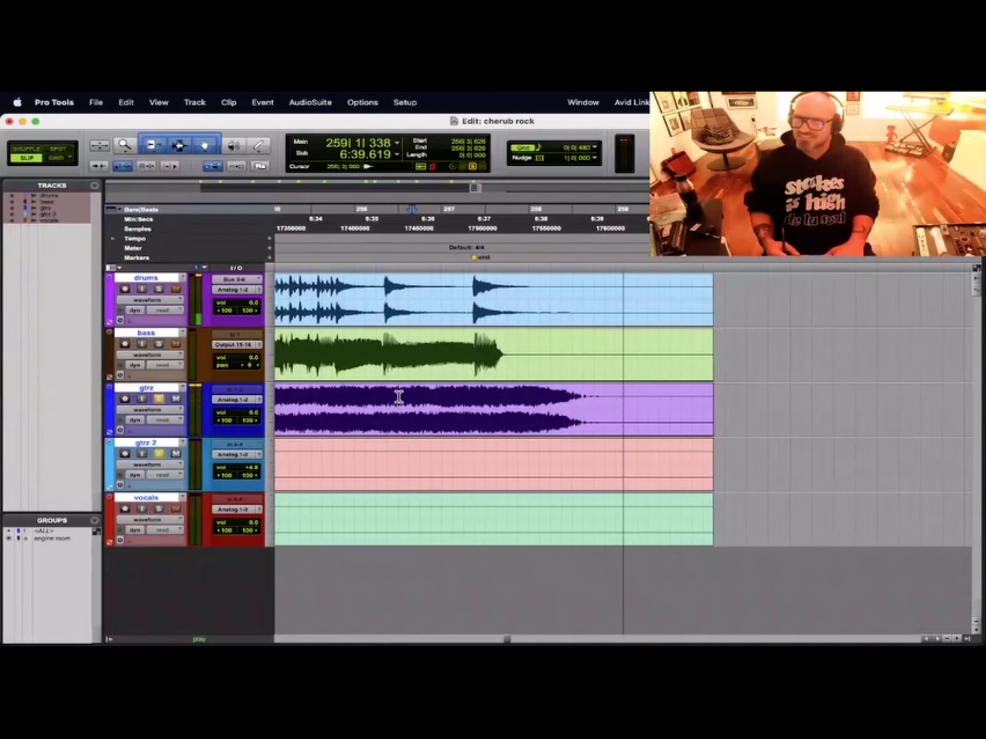
key("space")
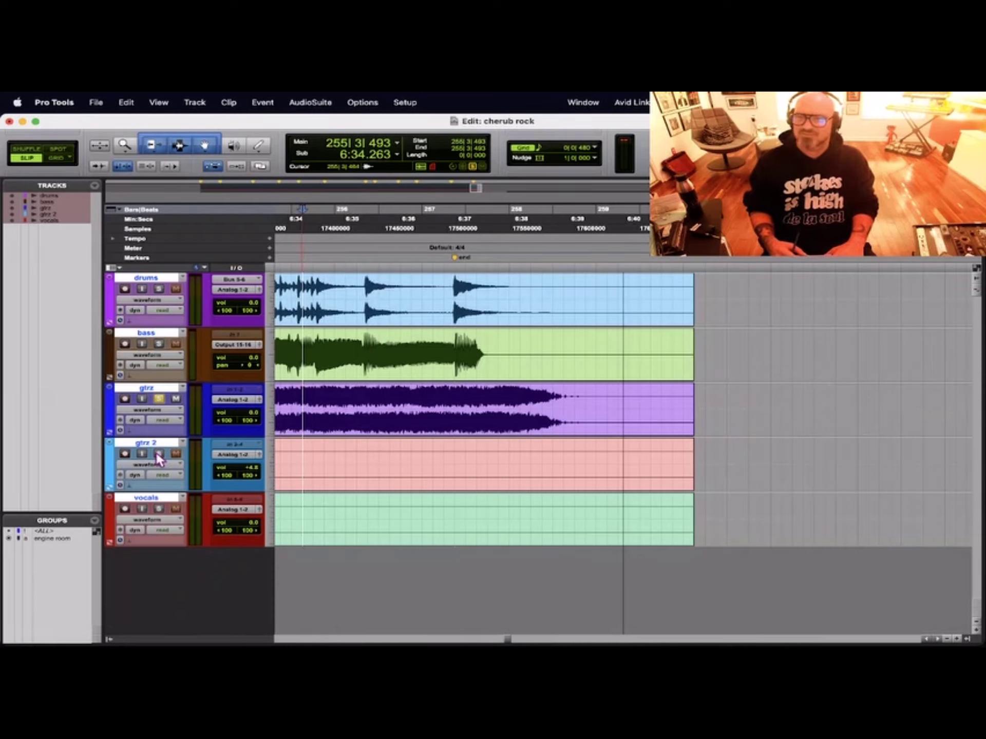
key("space")
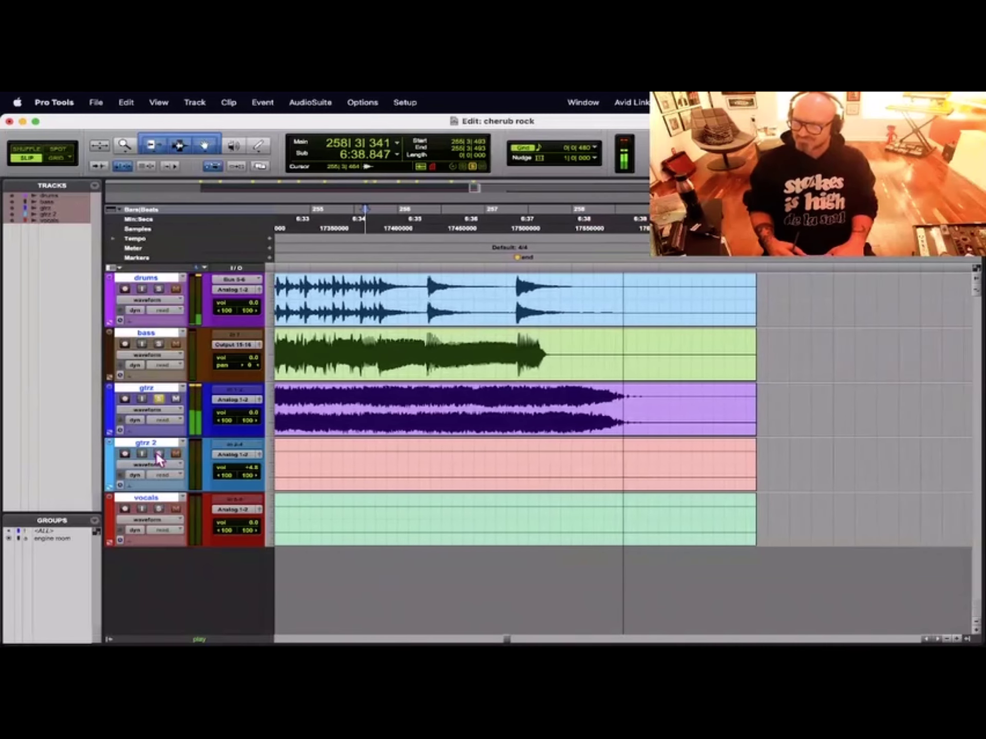
key("space")
- Bring the song's ending and the 01 lazy eye clip into view, and solo only the vocals track
key("super+bracketleft")
key("super+bracketleft")
key("super+bracketleft")
key("super+bracketleft")
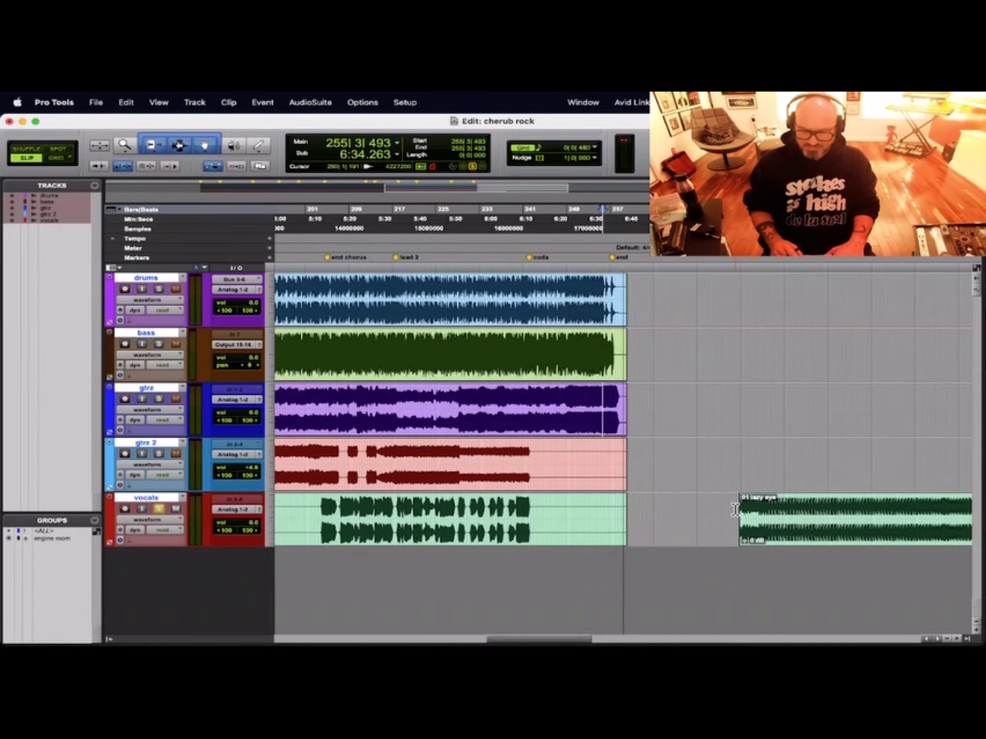
- Play the soloed 01 lazy eye clip on vocals from its start near bar 280 through to about bar 559
key("super+bracketright")
key("super+bracketright")
left_click(617, 505)
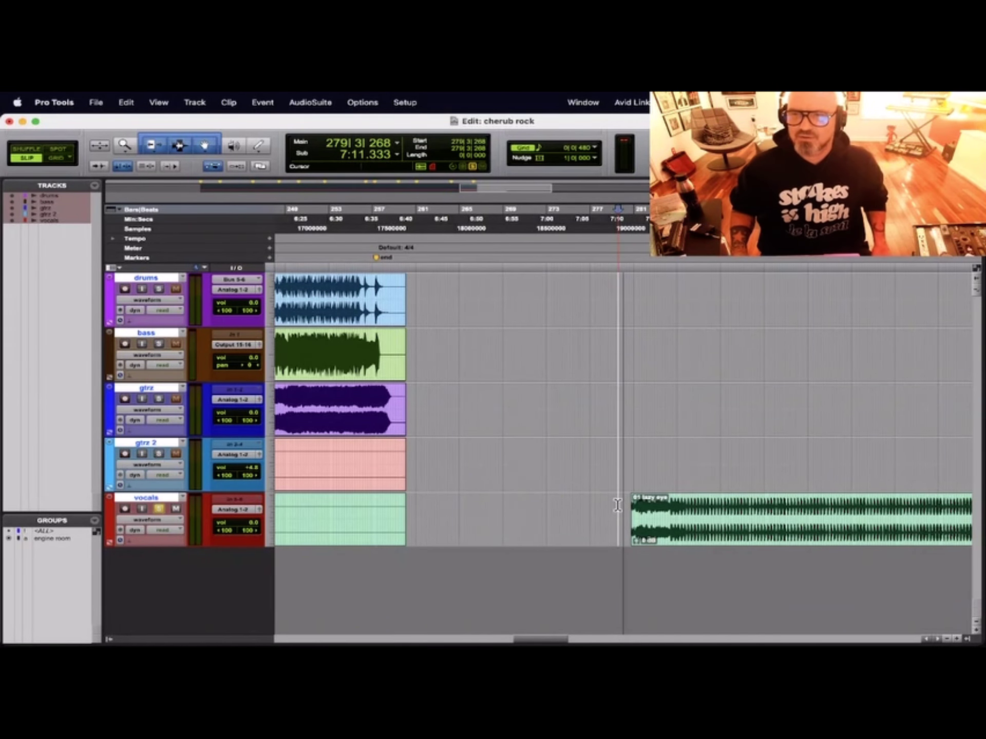
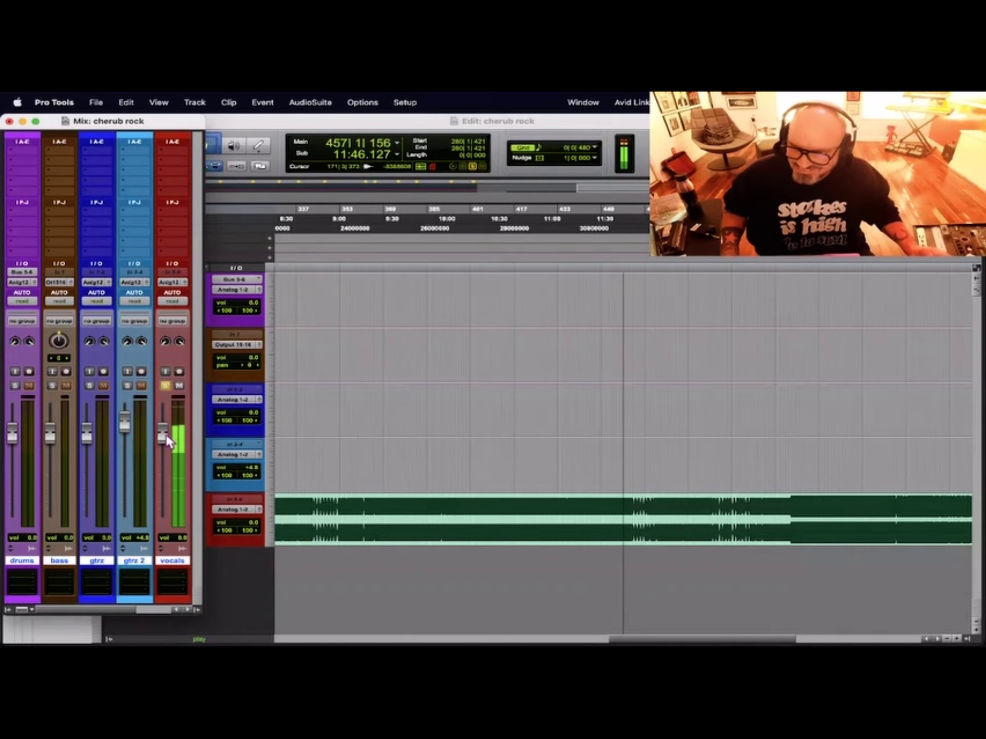
key("super+bracketleft")
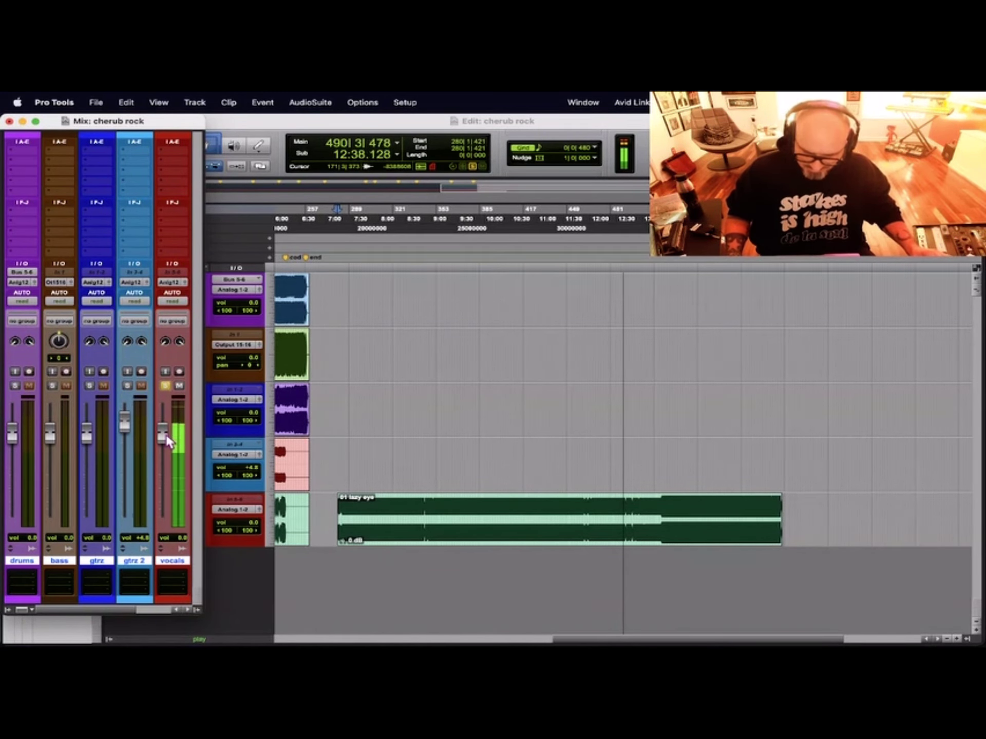
key("super+bracketright")
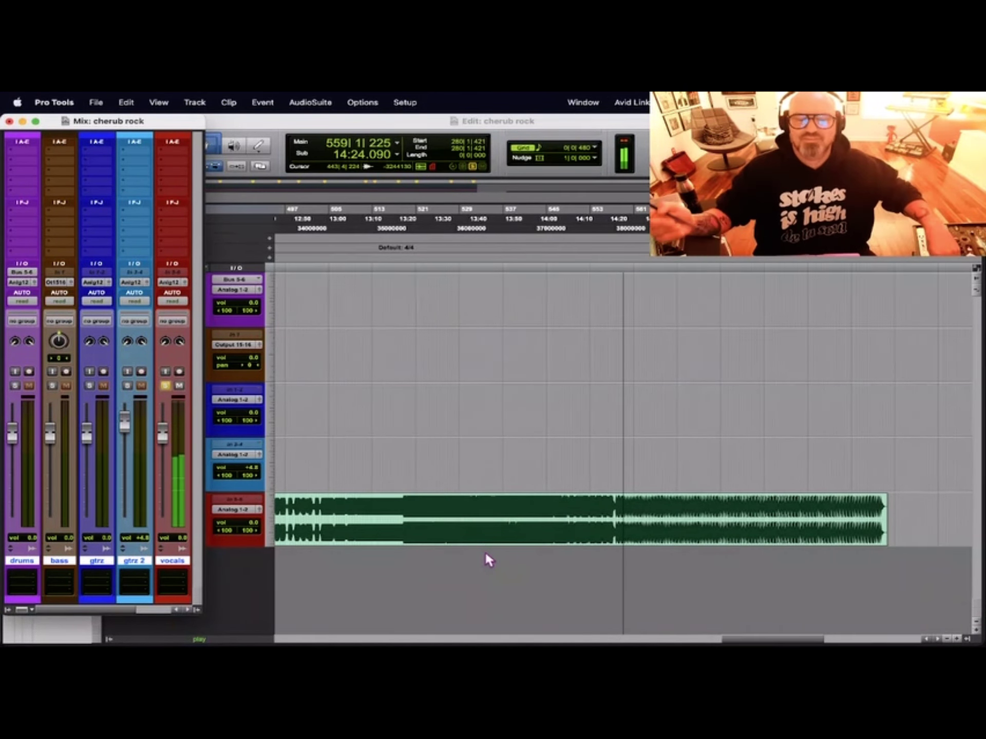
key("space")
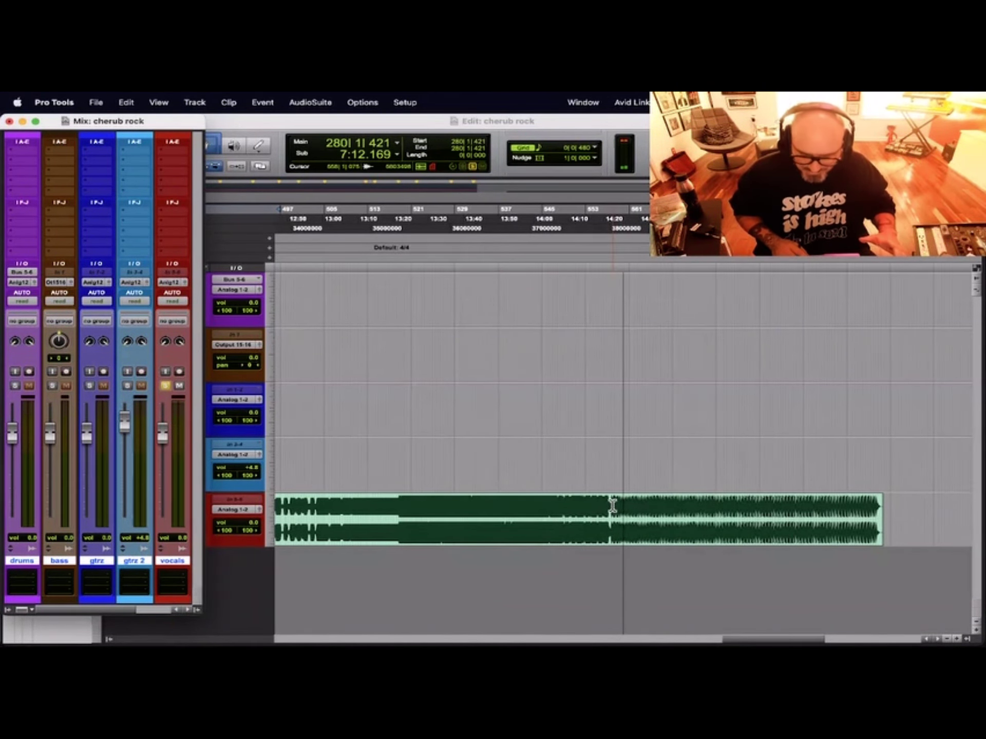
- Place the edit cursor at the gap in the 01 lazy eye waveform near bar 557 and examine the audio around it
left_click(612, 506)
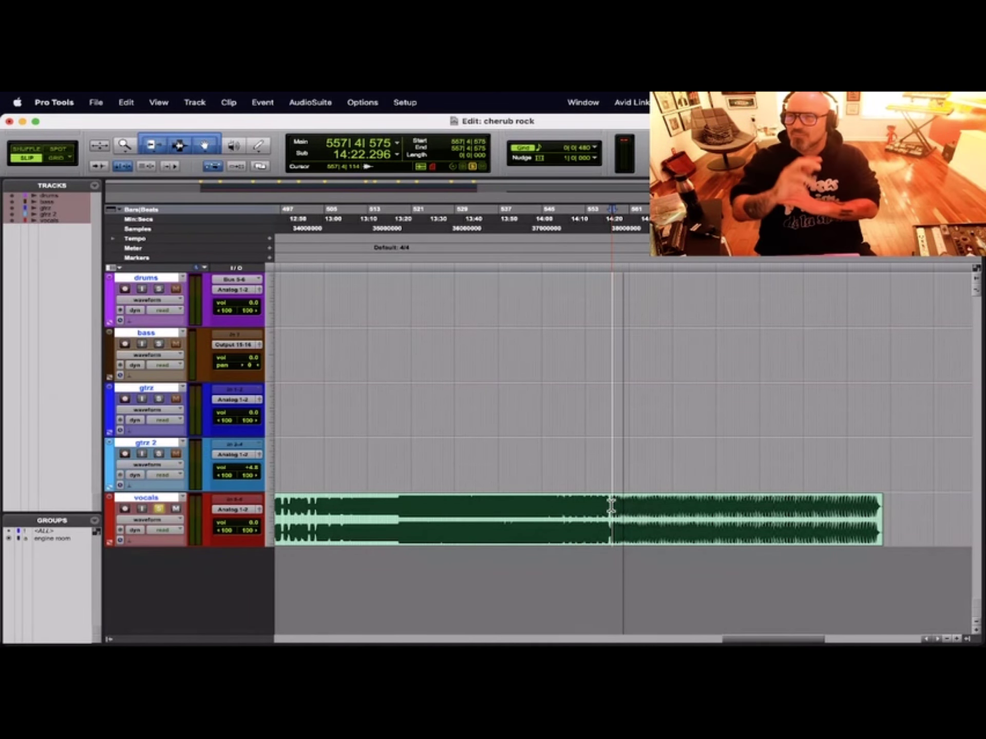
key("t")
key("t")
key("t")
left_click(615, 505)
key("r")
key("r")
key("r")
key("r")
key("r")
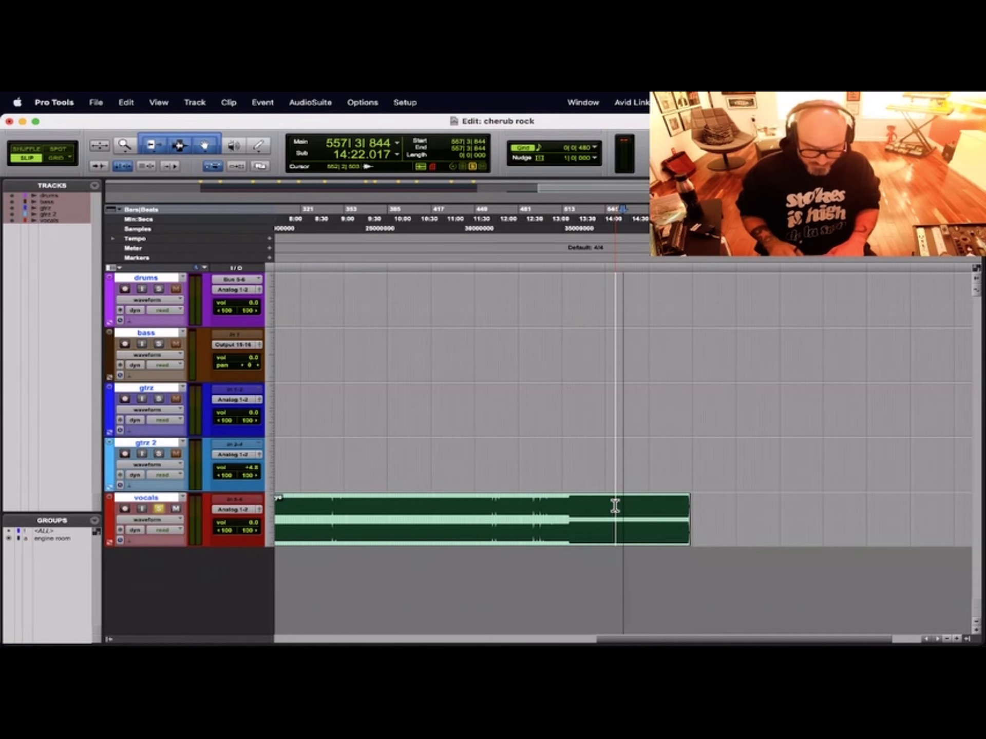
- Return to the opening of 01 lazy eye and play it from about bar 288 to bar 296
left_click_drag(611, 642, 500, 642)
left_click(523, 383)
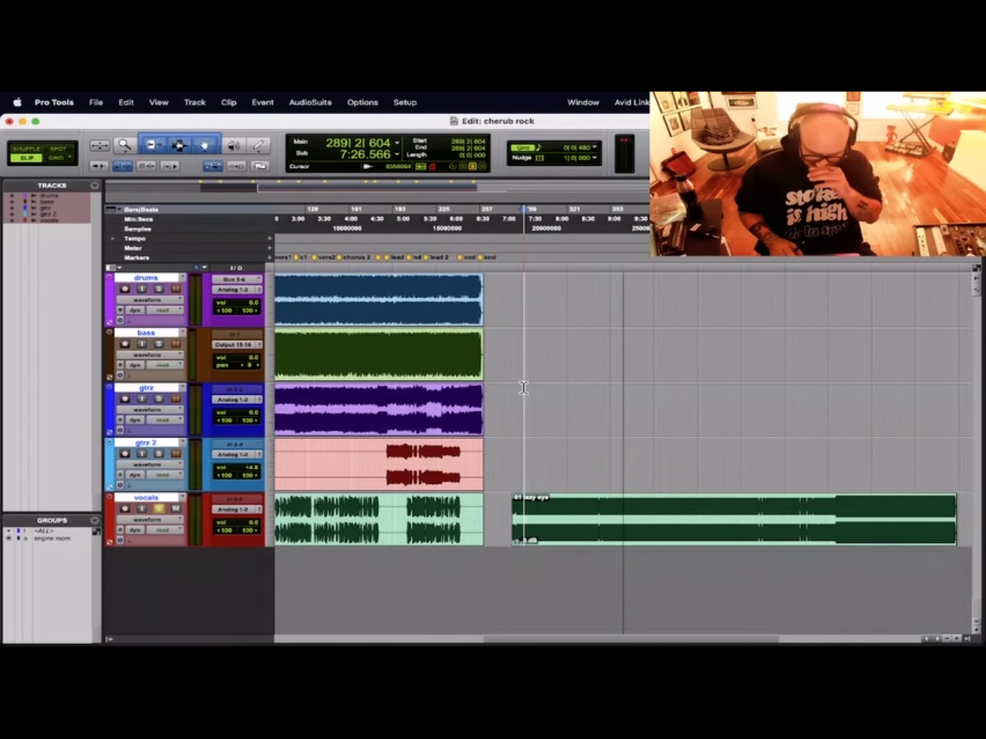
key("t")
key("t")
key("t")
key("t")
key("t")
left_click(595, 508)
key("space")
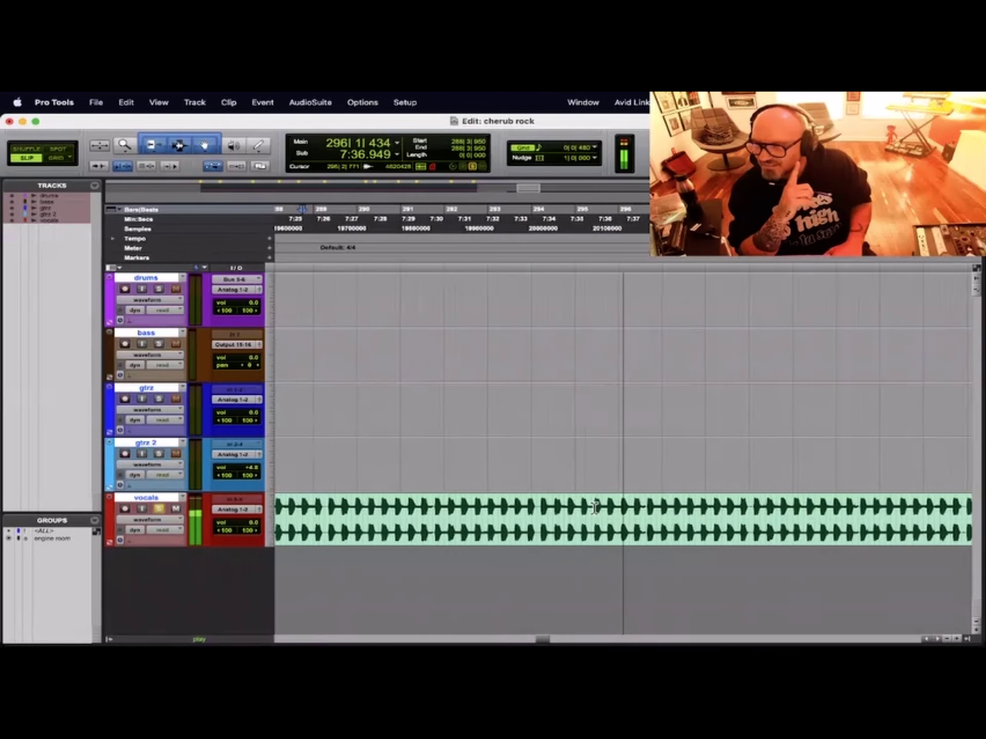
key("space")
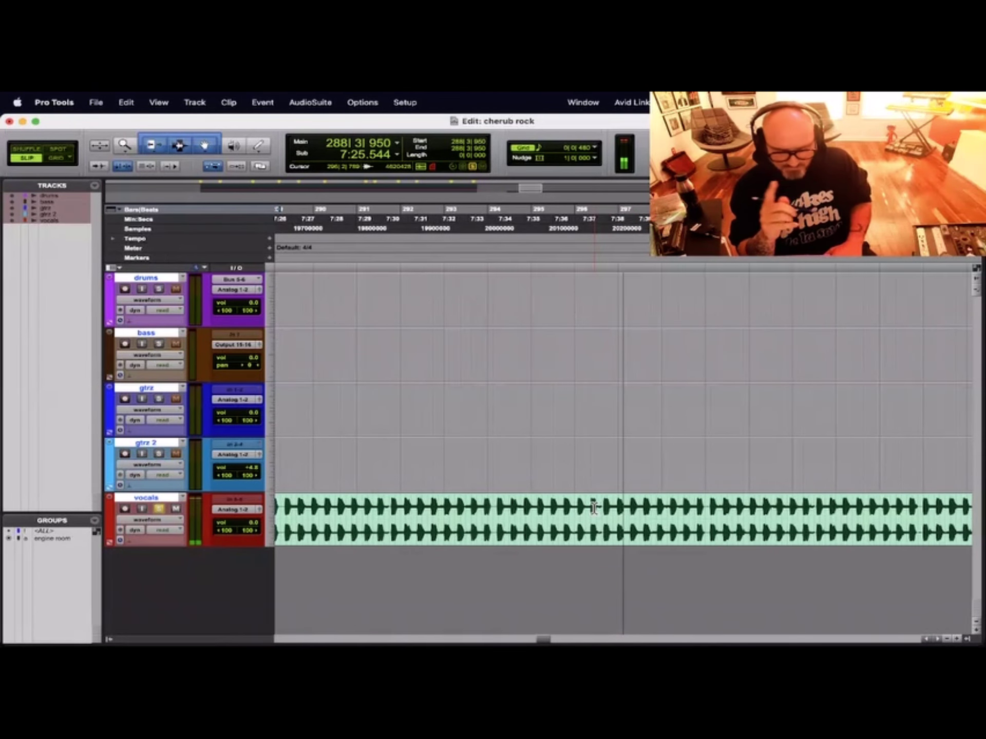
- Play the opening of 01 lazy eye again from about bar 292 and stop within a few bars
left_click(402, 514)
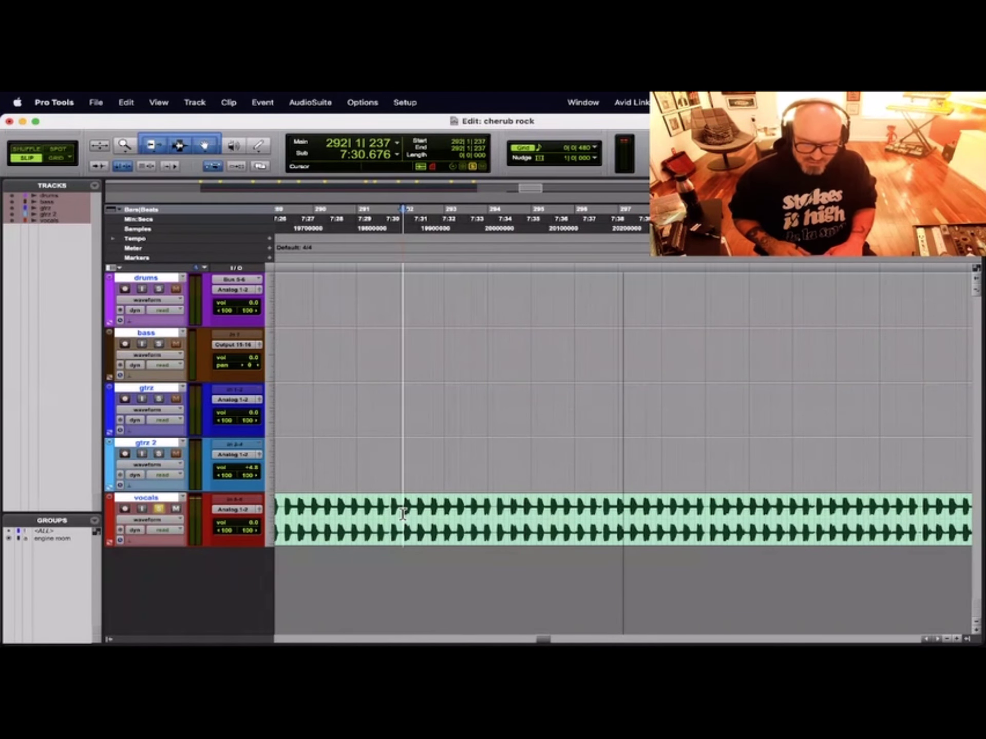
key("space")
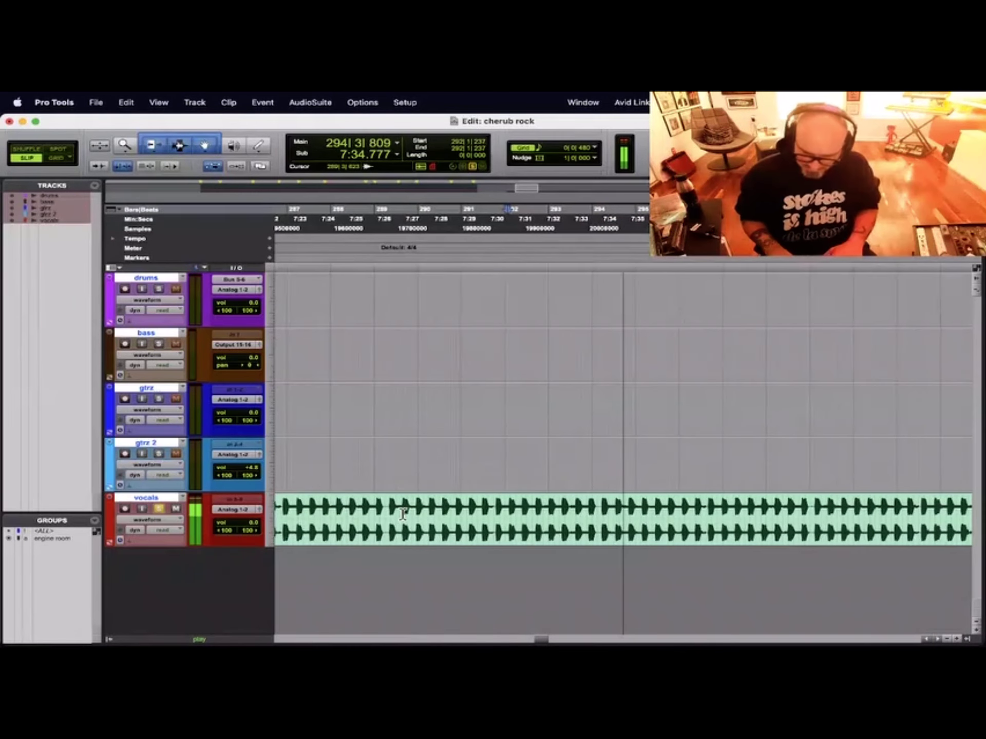
key("super+bracketleft")
key("super+bracketleft")
key("super+bracketleft")
key("super+bracketleft")
key("space")
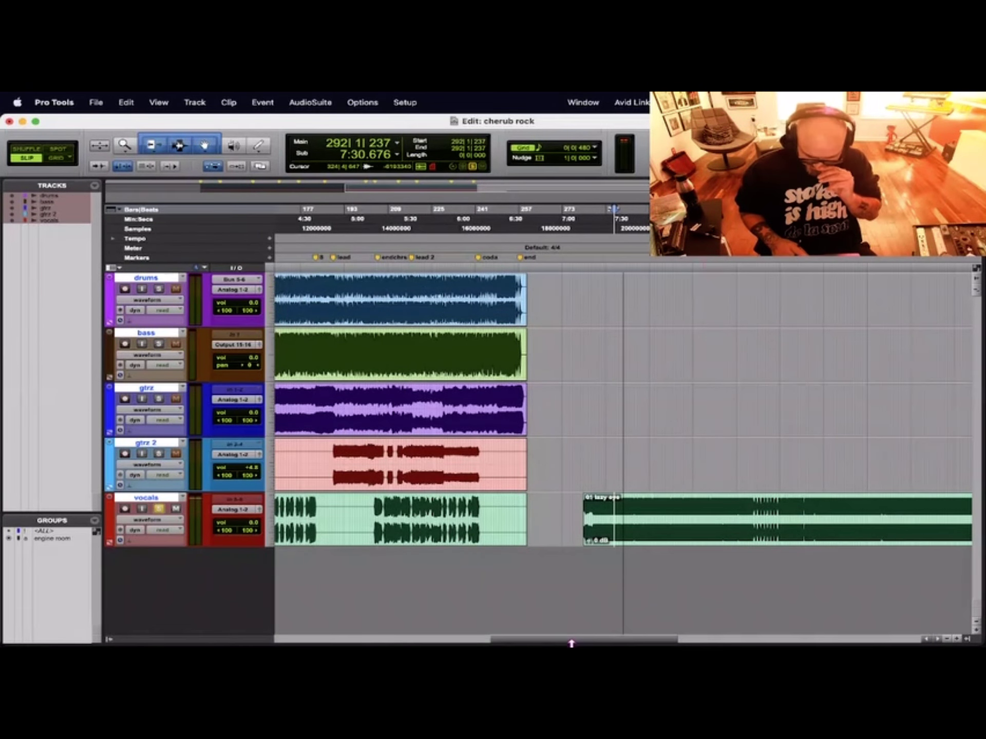
- Play the later part of 01 lazy eye from about bar 473 to bar 523
left_click_drag(565, 643, 670, 643)
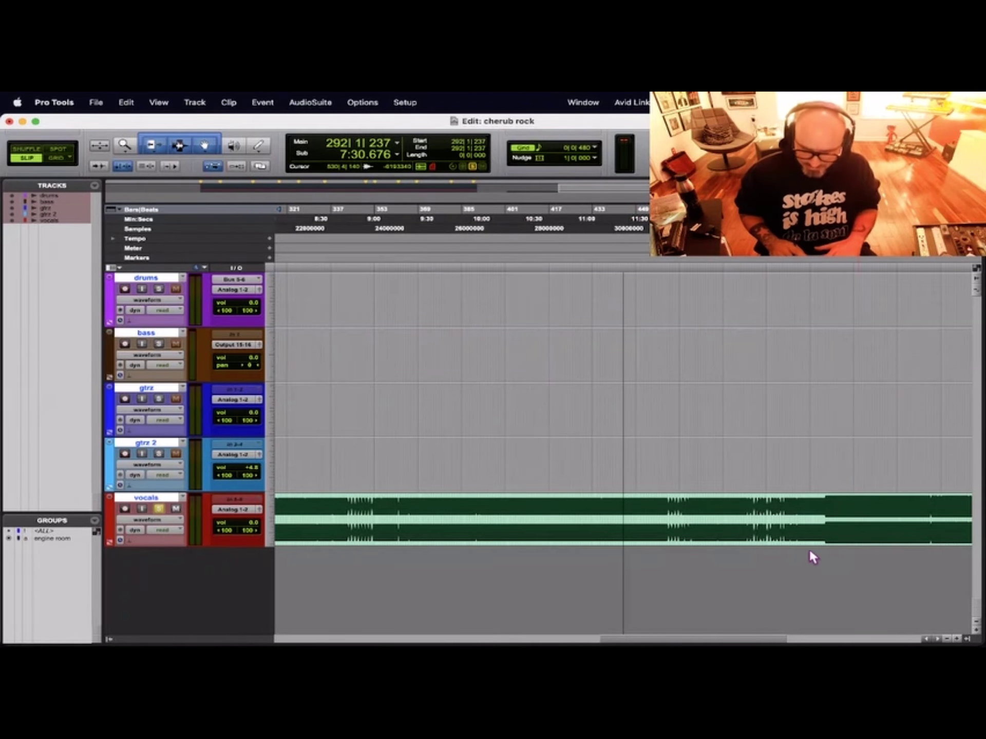
left_click(702, 507)
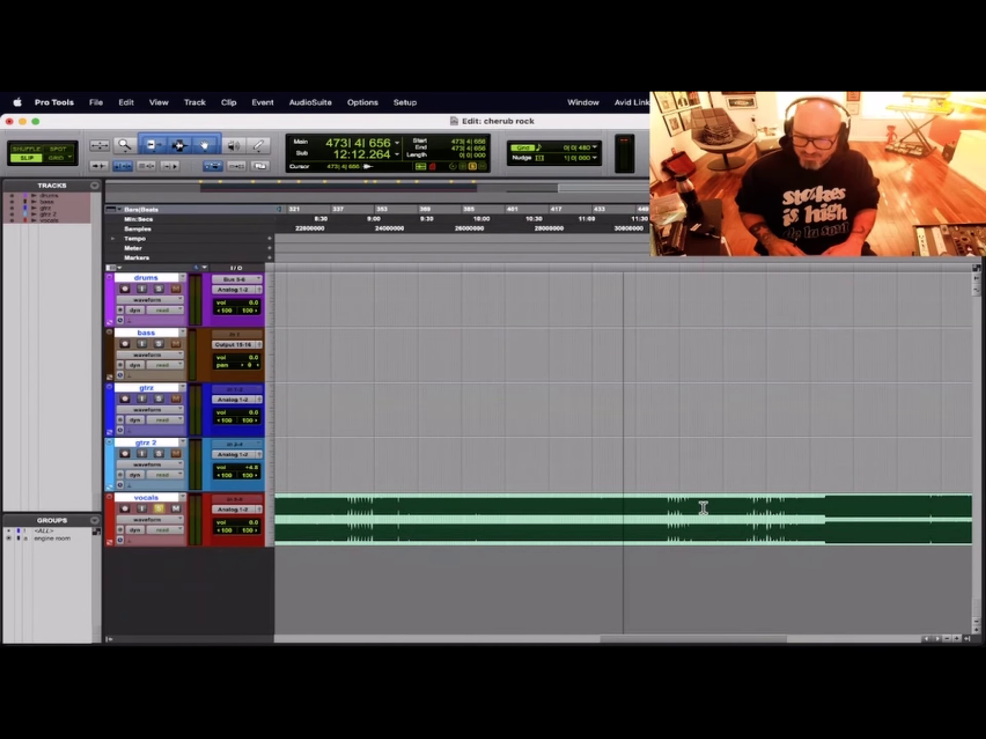
key("space")
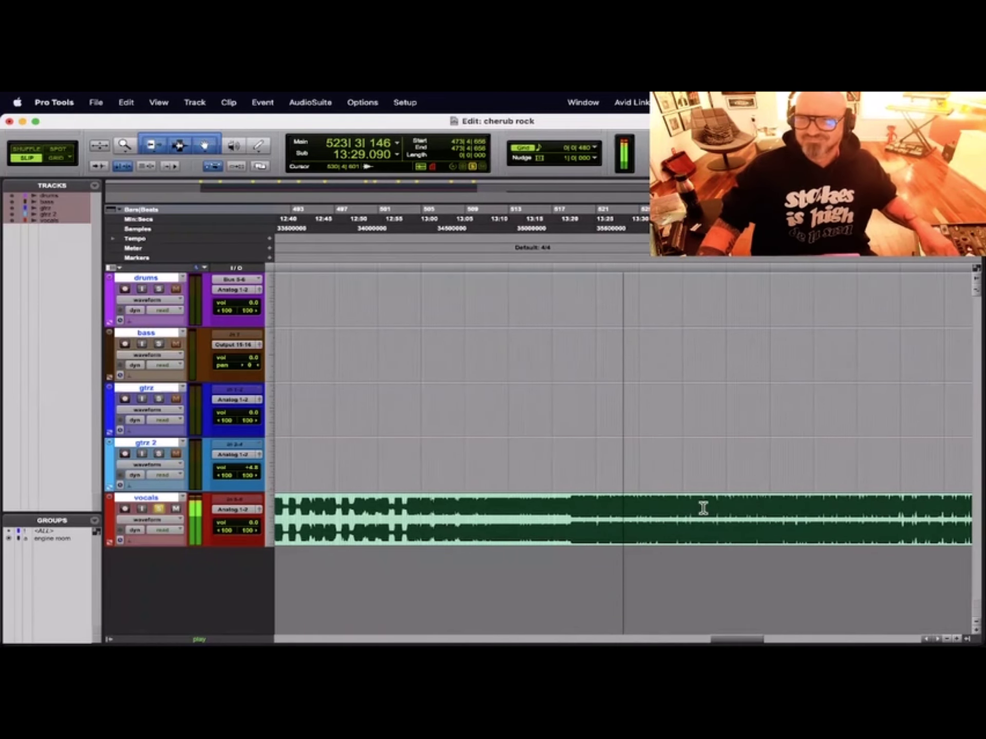
key("space")
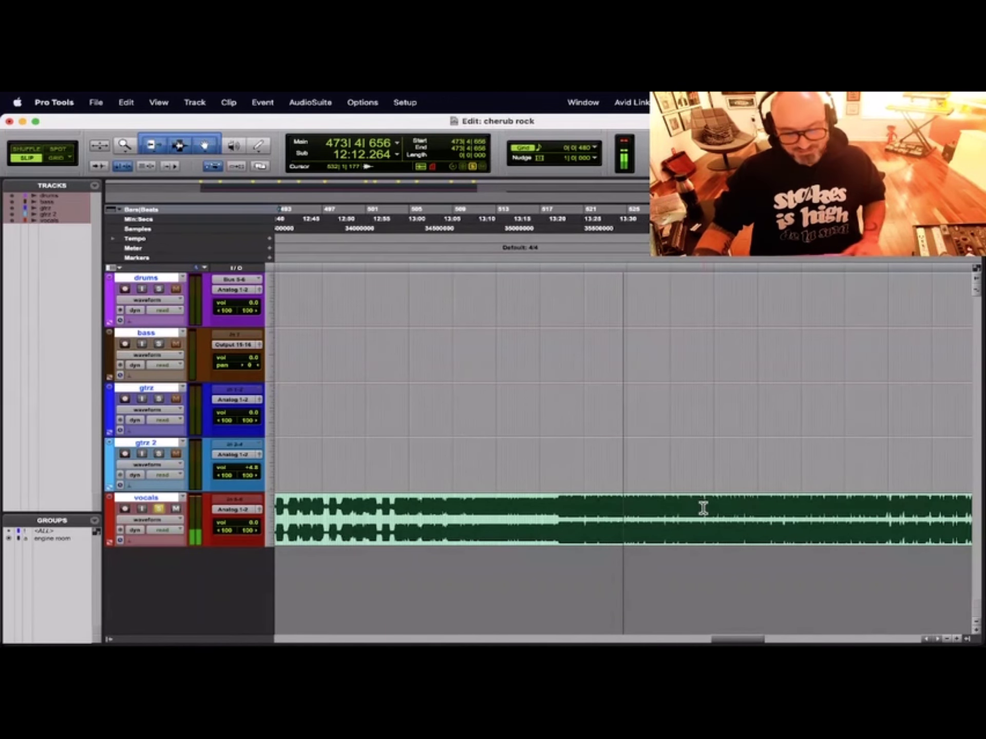
- Delete the whole 01 lazy eye clip from the vocals track and place the edit cursor in the emptied space
key("super+bracketleft")
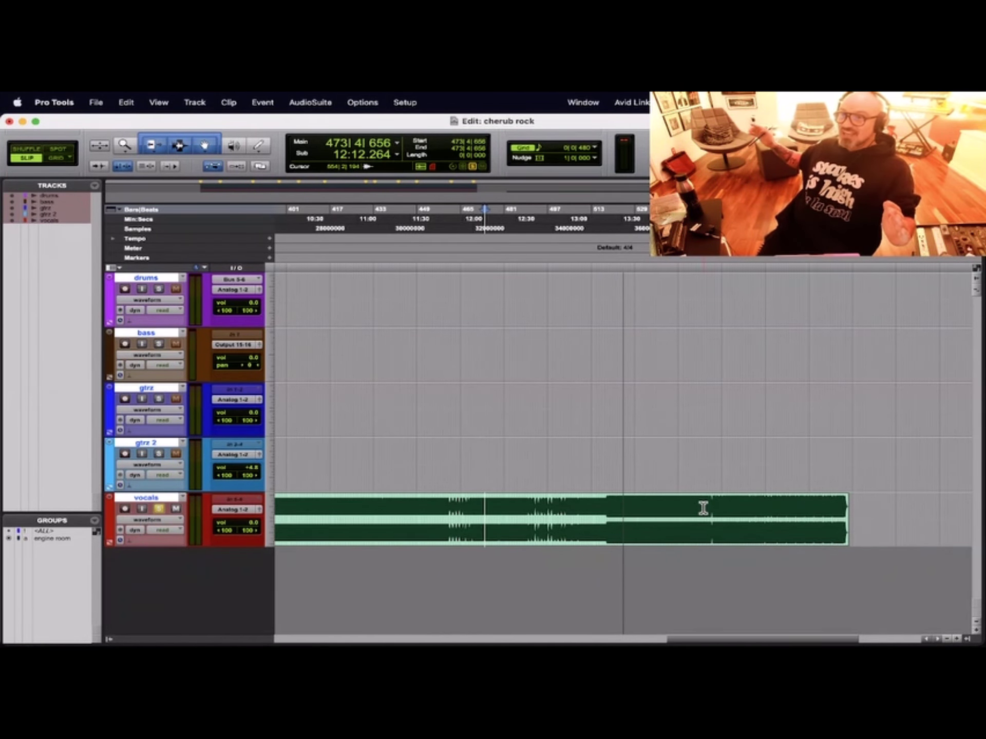
left_click(658, 544)
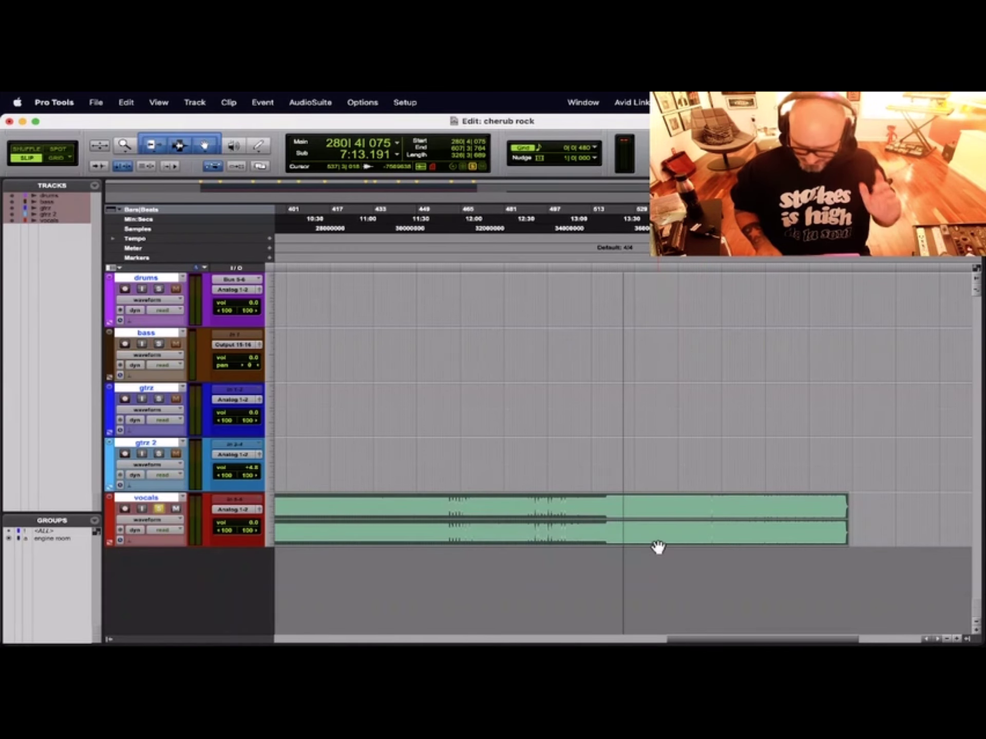
key("super+bracketleft")
key("super+bracketleft")
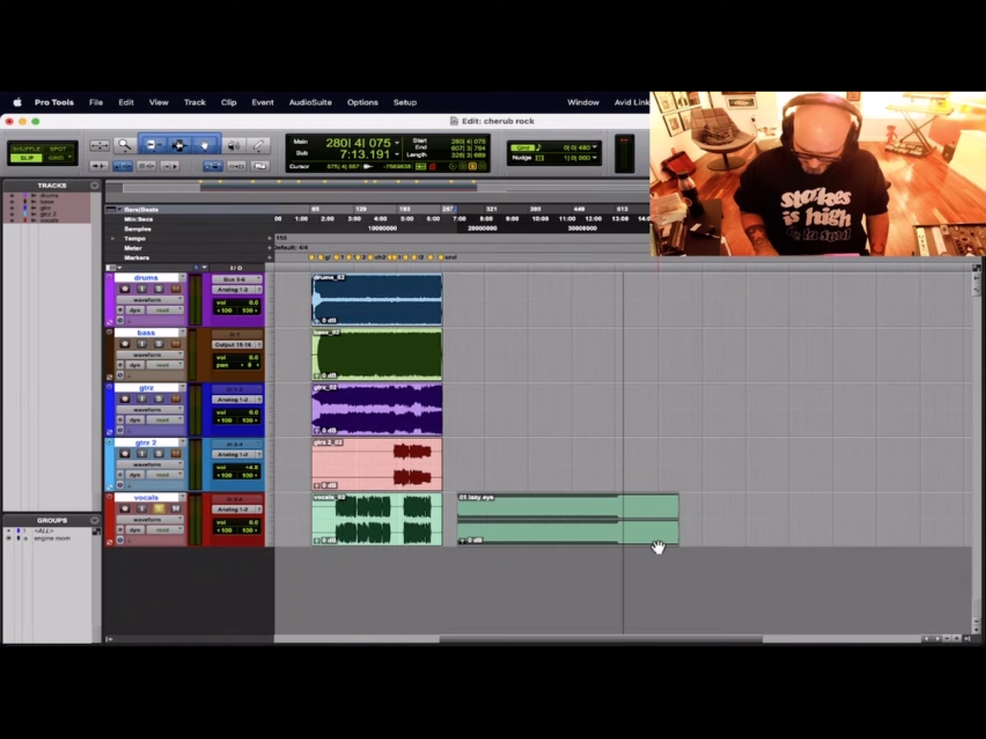
key("Delete")
left_click(460, 508)
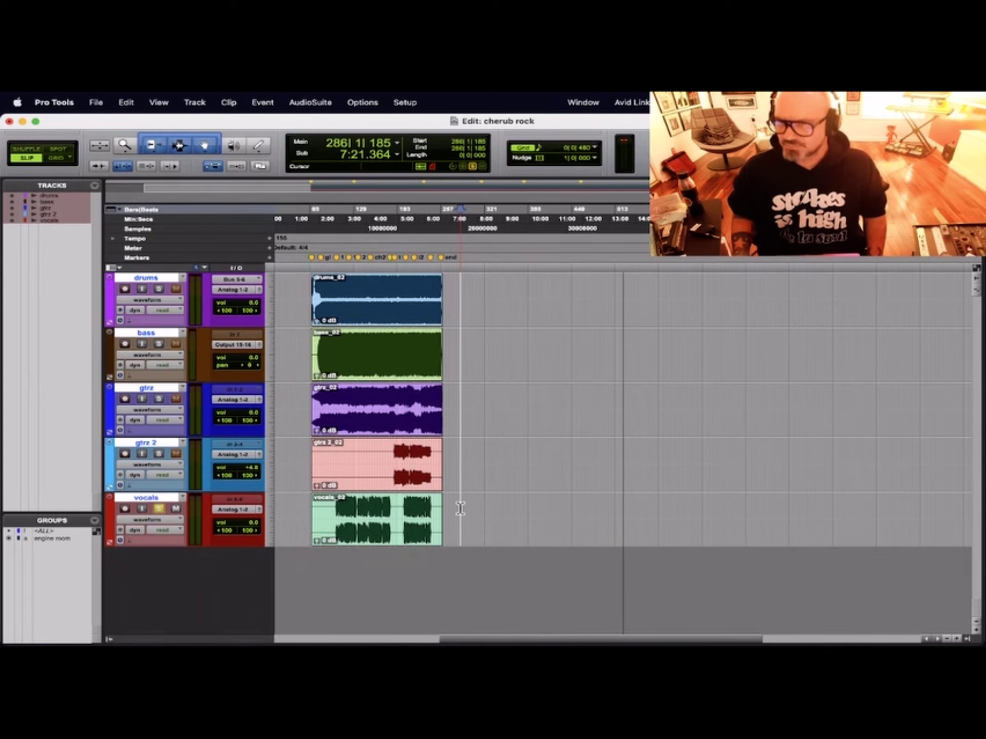
- Return to the cherub rock clips, place the edit cursor at about bar 101, and switch the solo from vocals to both guitar tracks
key("super+bracketright")
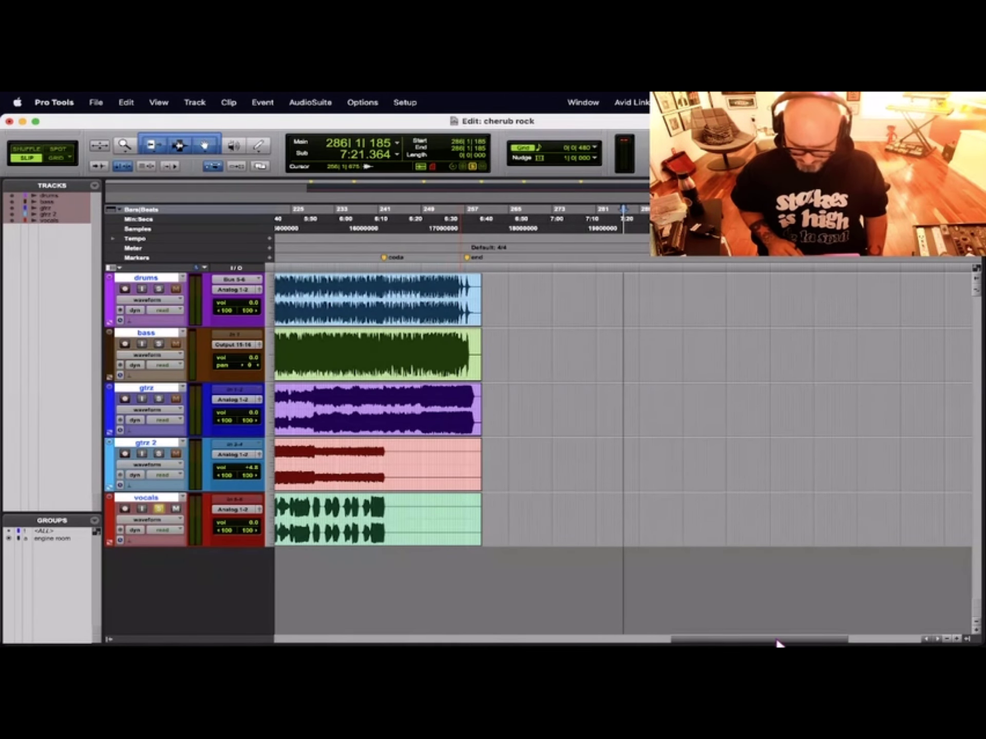
left_click_drag(754, 642, 536, 624)
key("super+bracketleft")
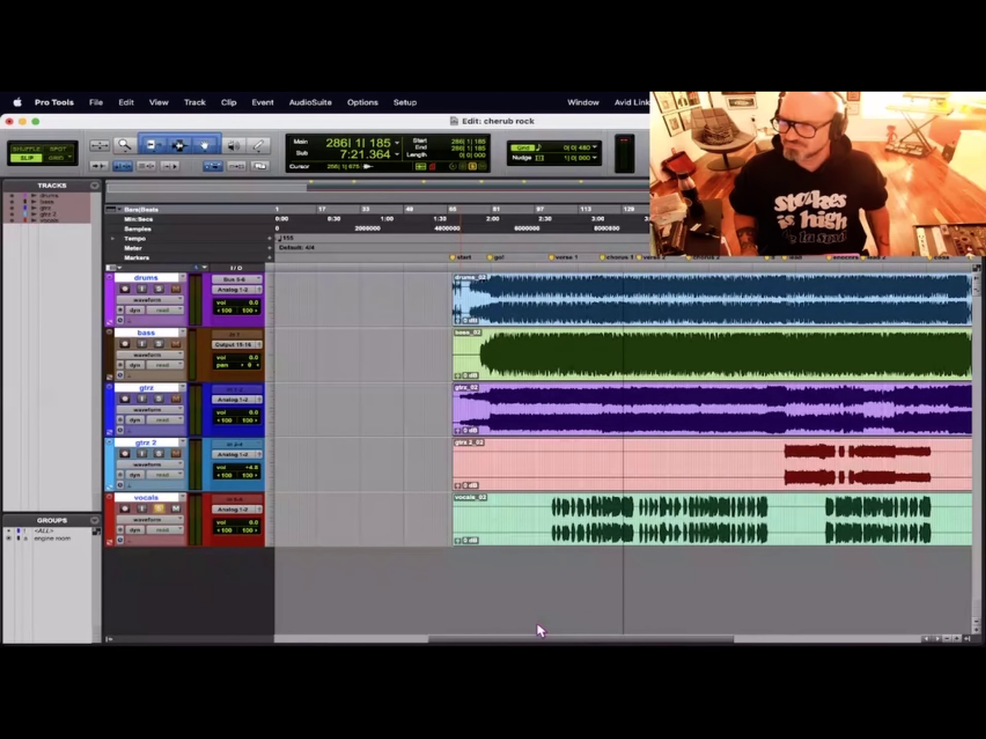
left_click(545, 504)
left_click(158, 508)
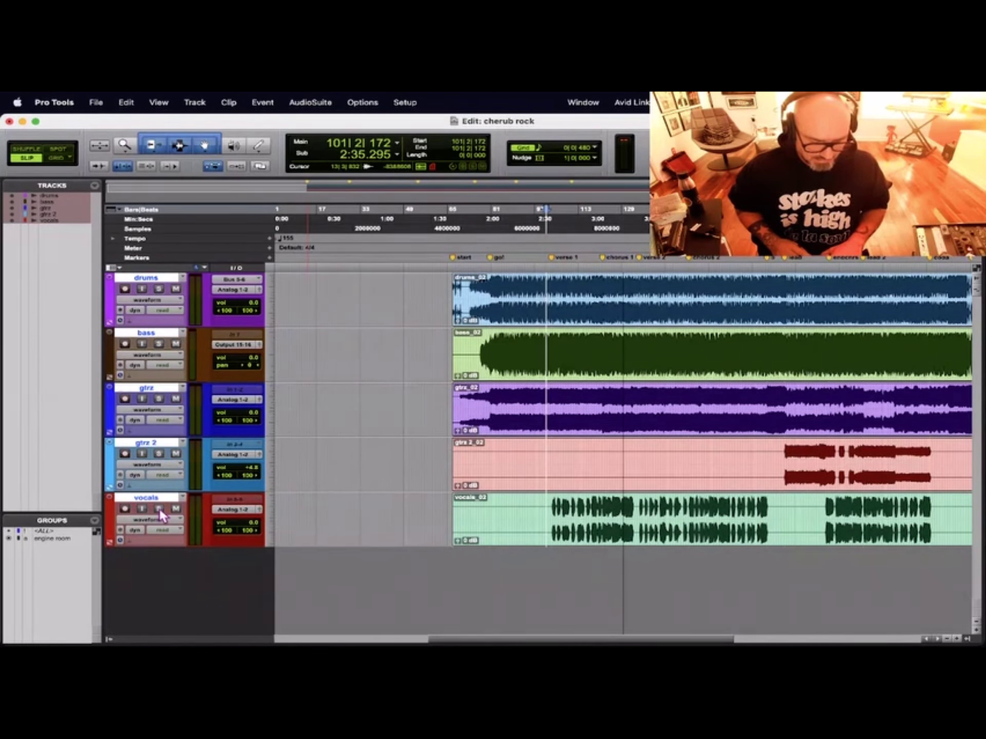
left_click(158, 398)
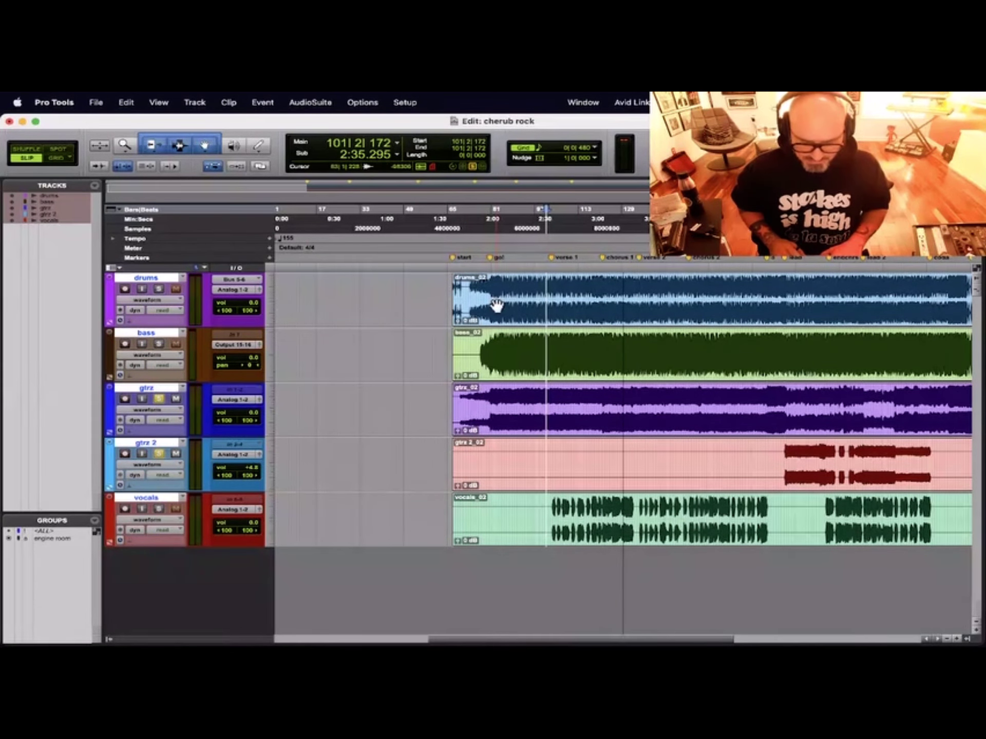
- Insert the multichannel D-Verb on gtrz with its input gain at 0.0 dB, and duplicate it into the second insert slot
key("super+equal")
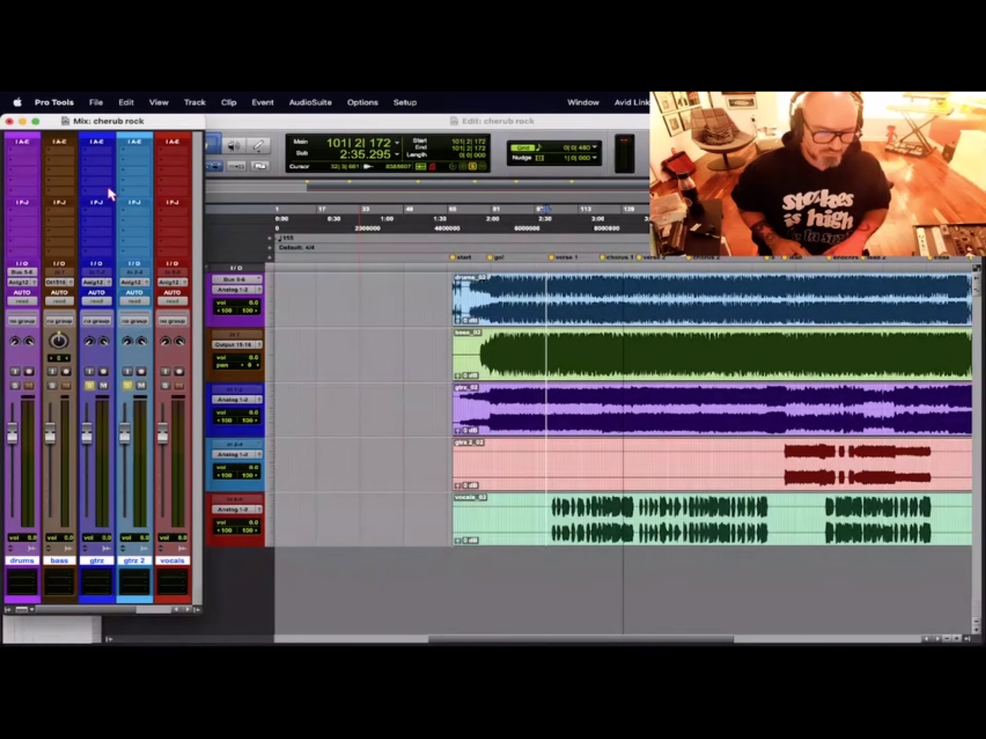
left_click(100, 144)
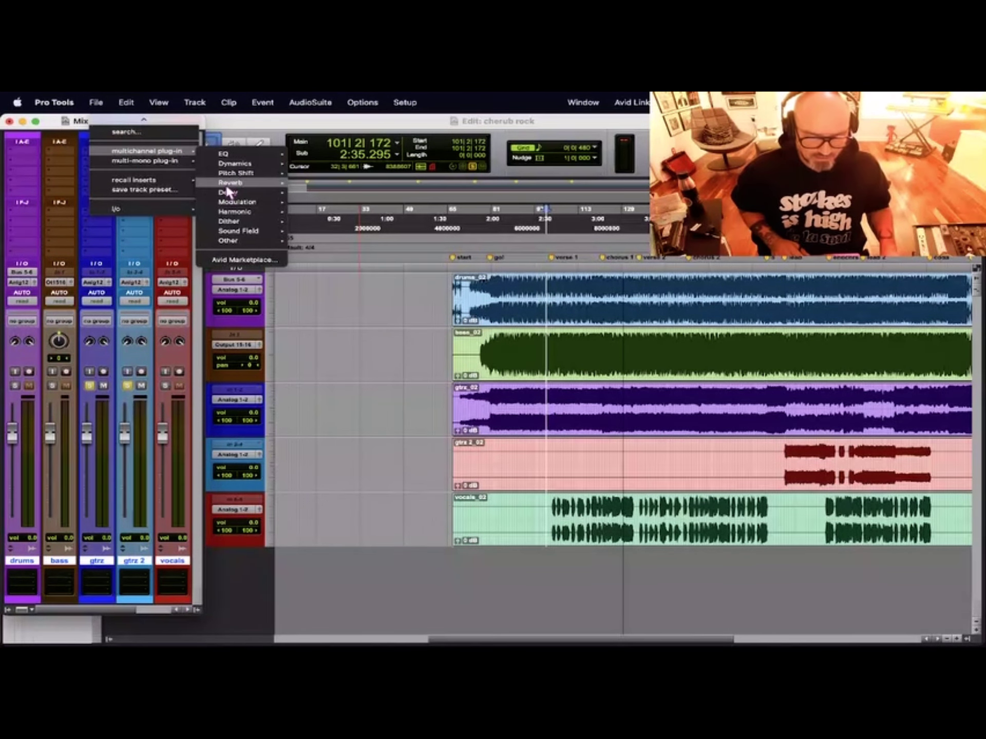
left_click(345, 189)
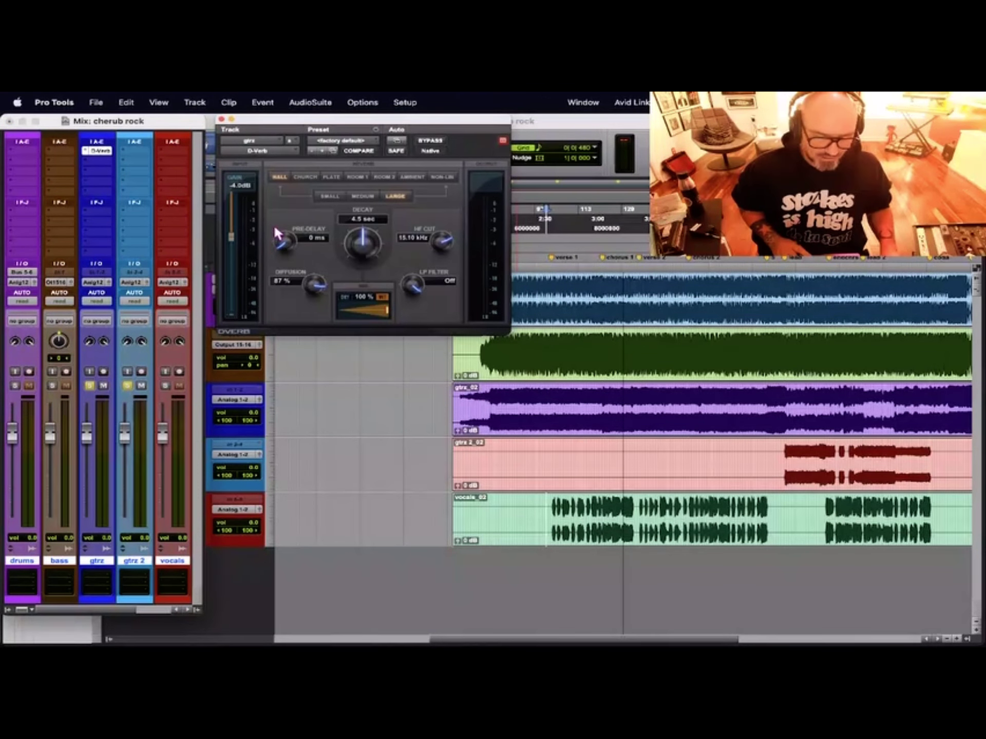
left_click_drag(232, 234, 236, 177)
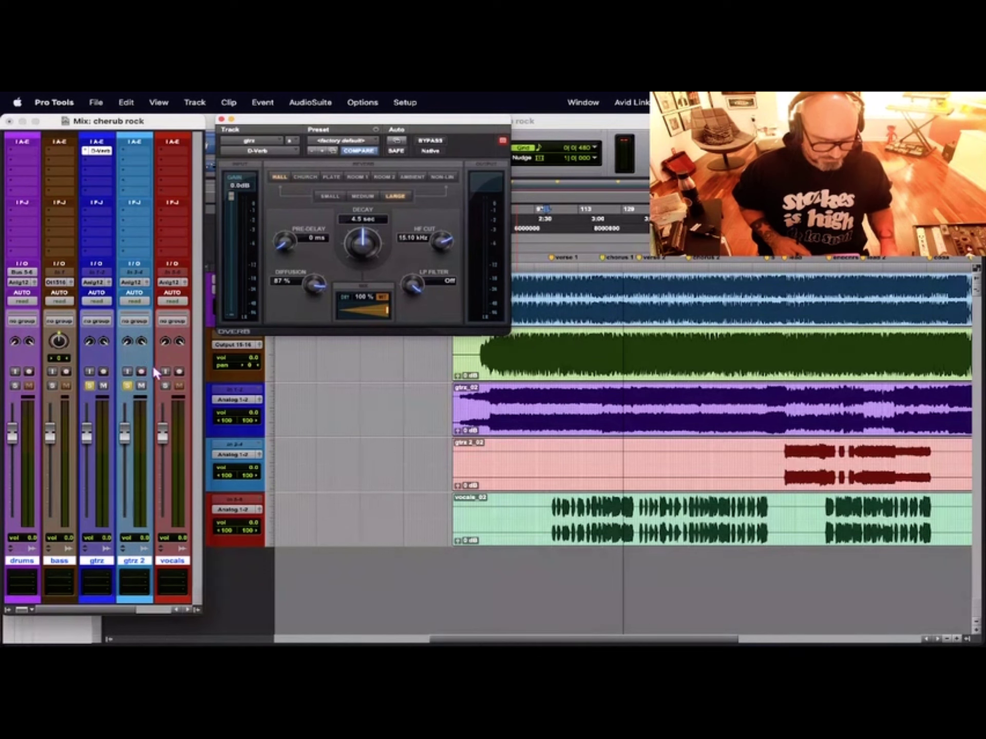
left_click(99, 163)
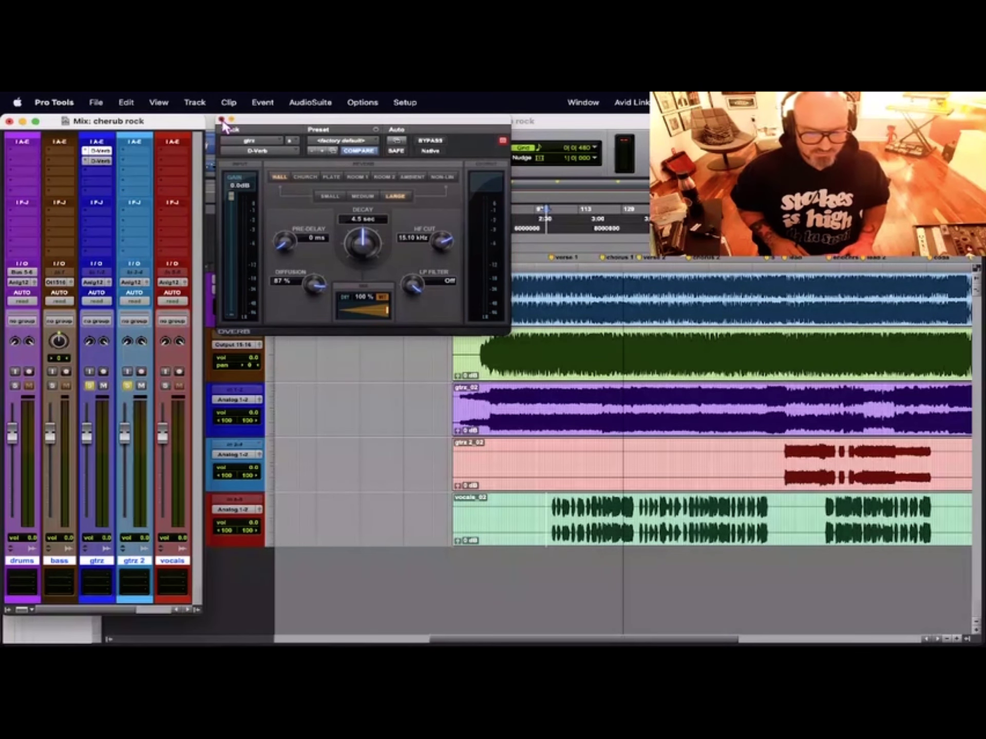
left_click(222, 120)
- Play the song with the guitars soloed from about bar 79 and raise the gtrz fader to +11.1 dB
left_click(486, 400)
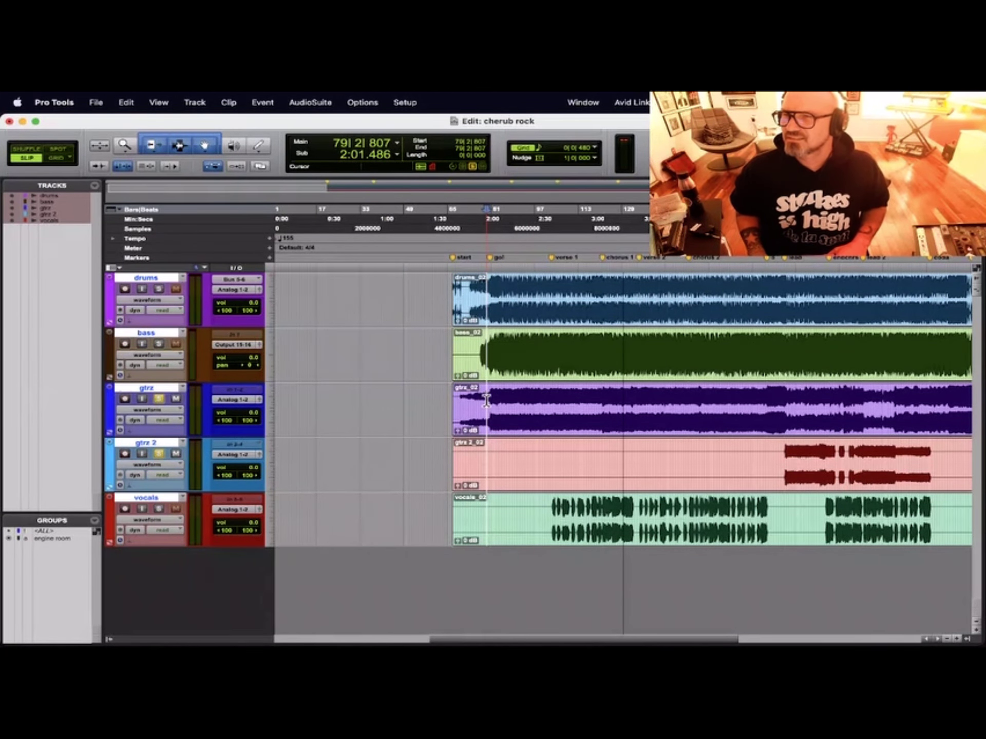
key("space")
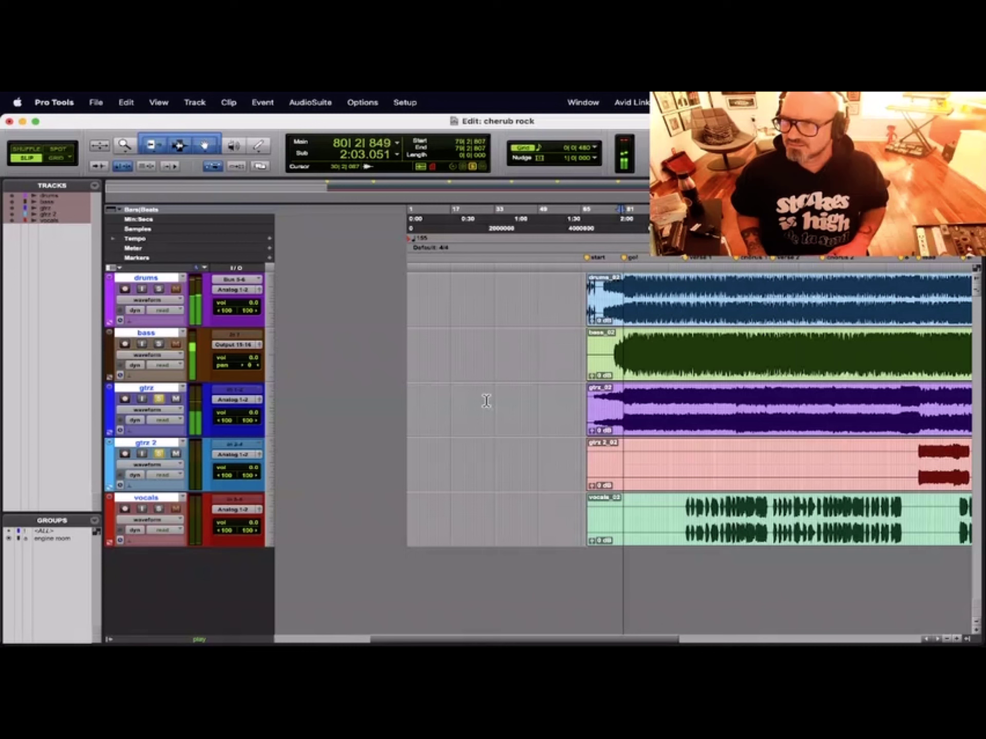
key("super+equal")
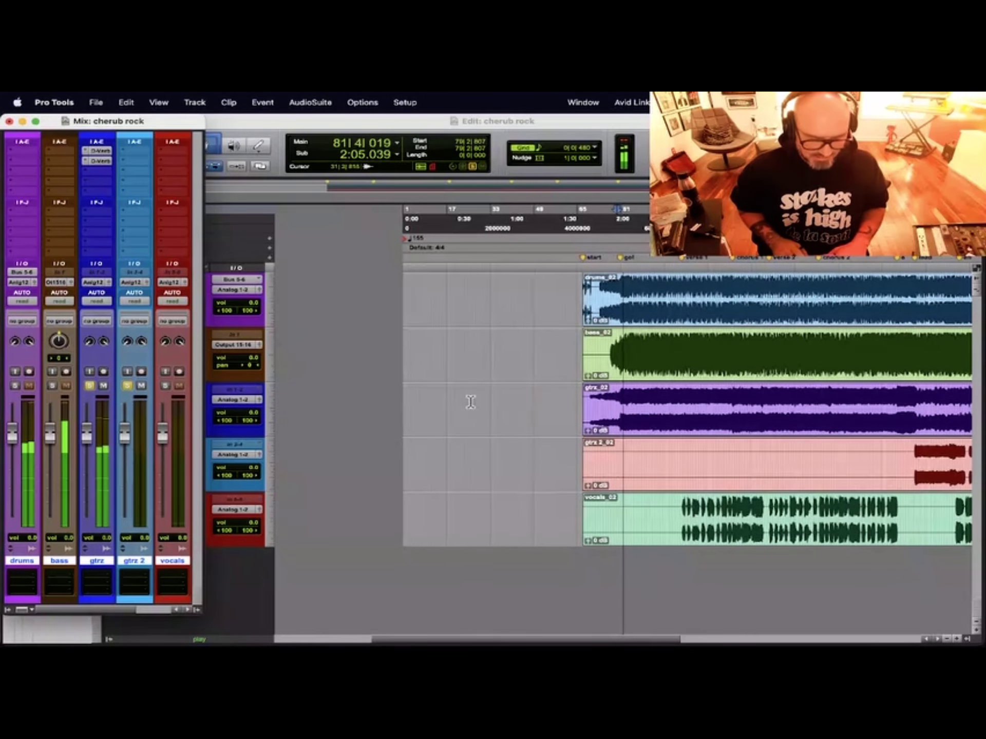
left_click_drag(87, 434, 89, 405)
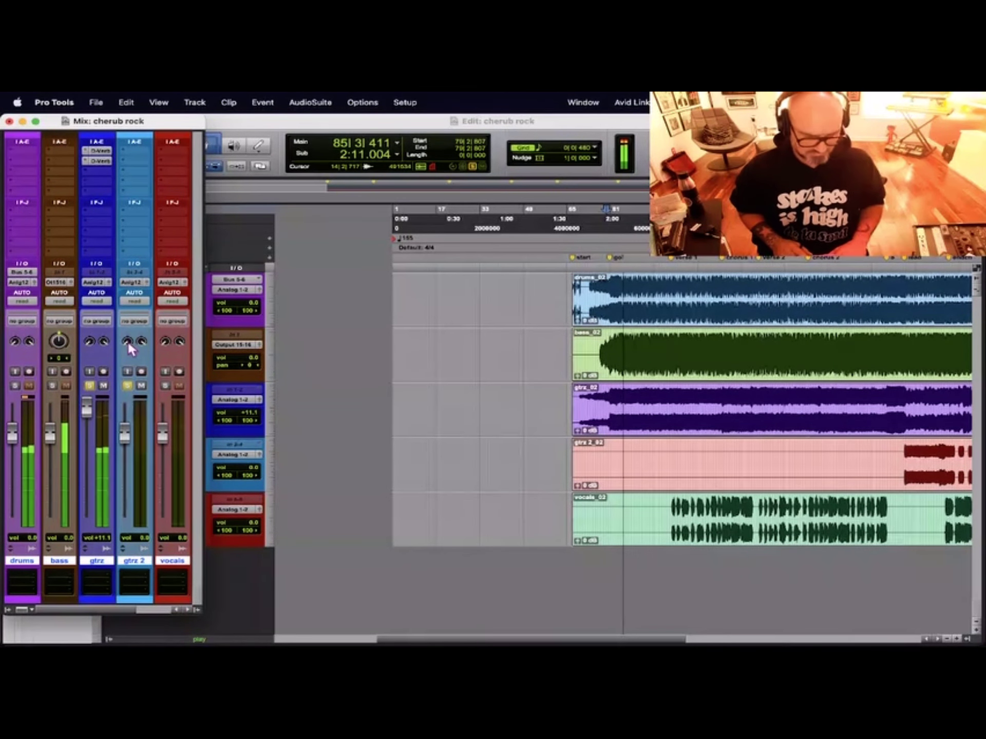
- Compare the second D-Verb on gtrz bypassed and active during playback, and lower the gtrz fader to about +5.5 dB
left_click(97, 160)
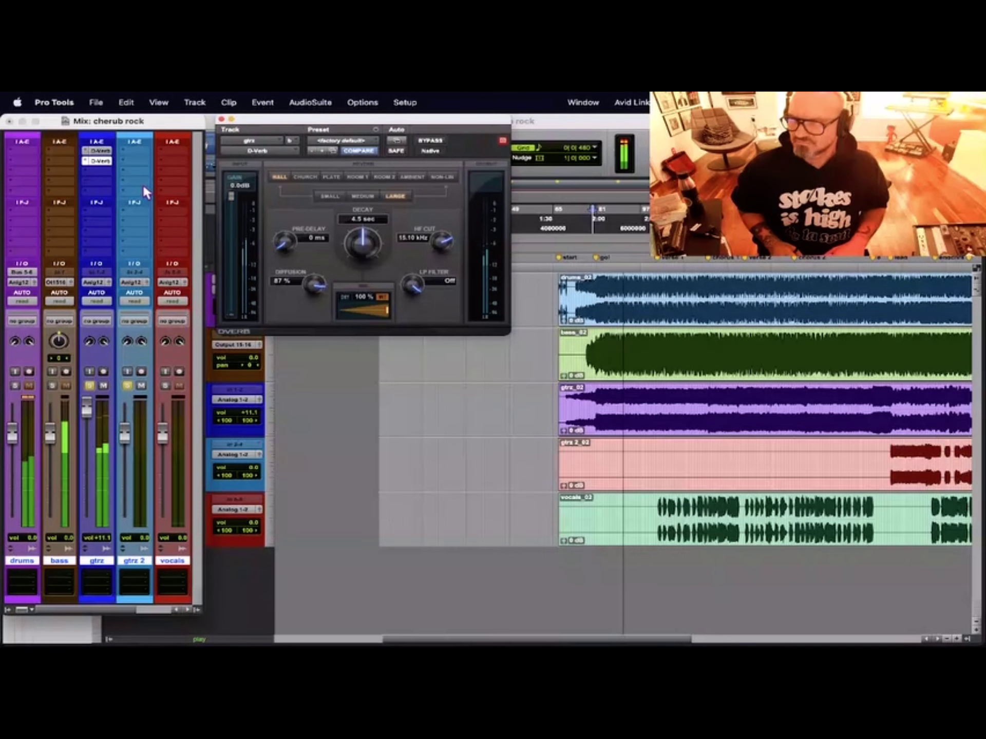
key("super+equal")
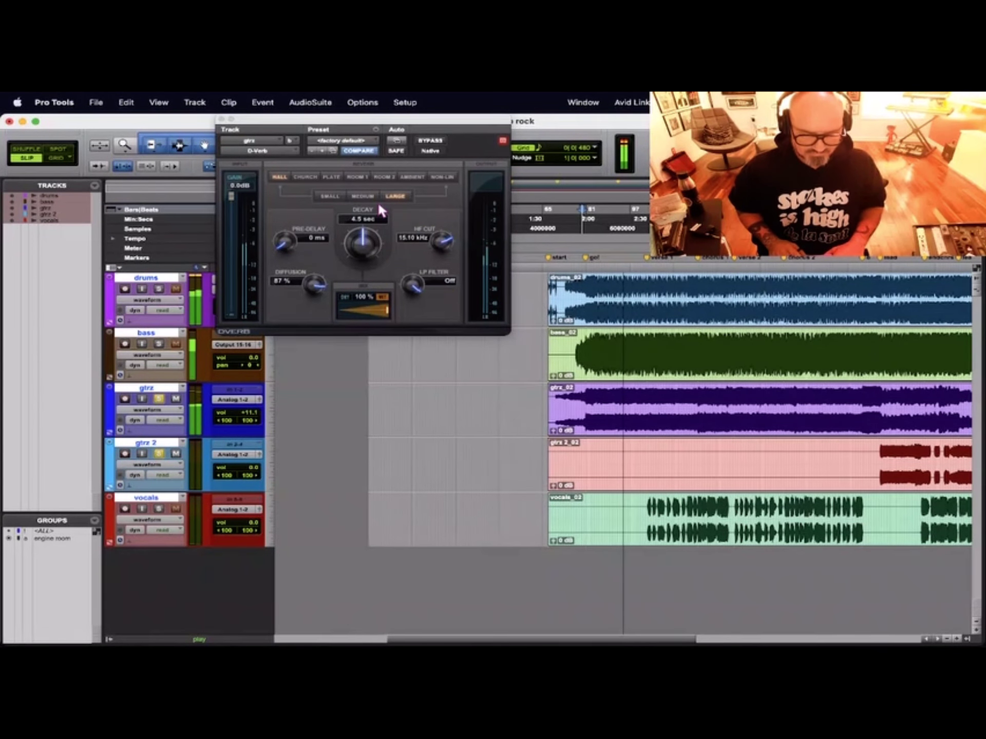
key("super+equal")
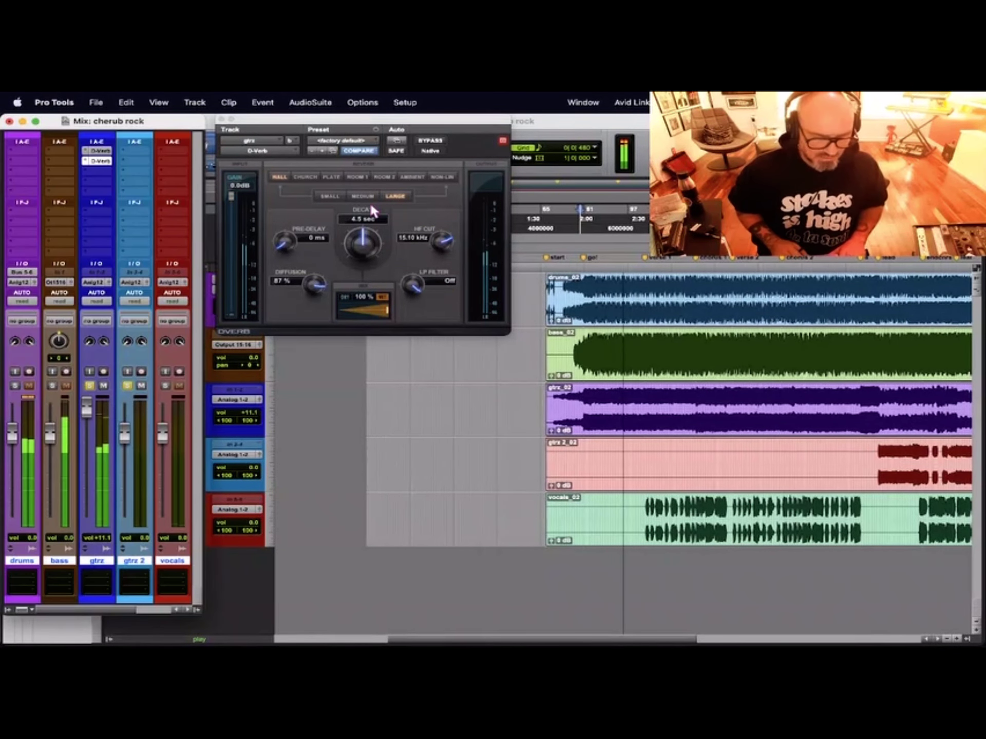
left_click(429, 142)
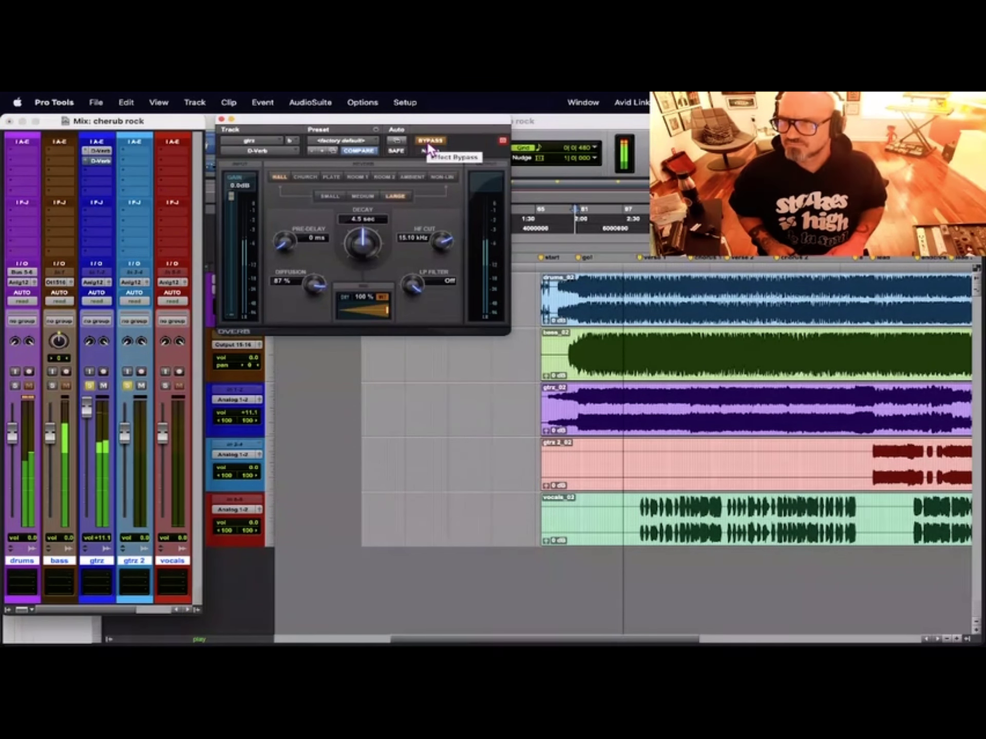
left_click(428, 143)
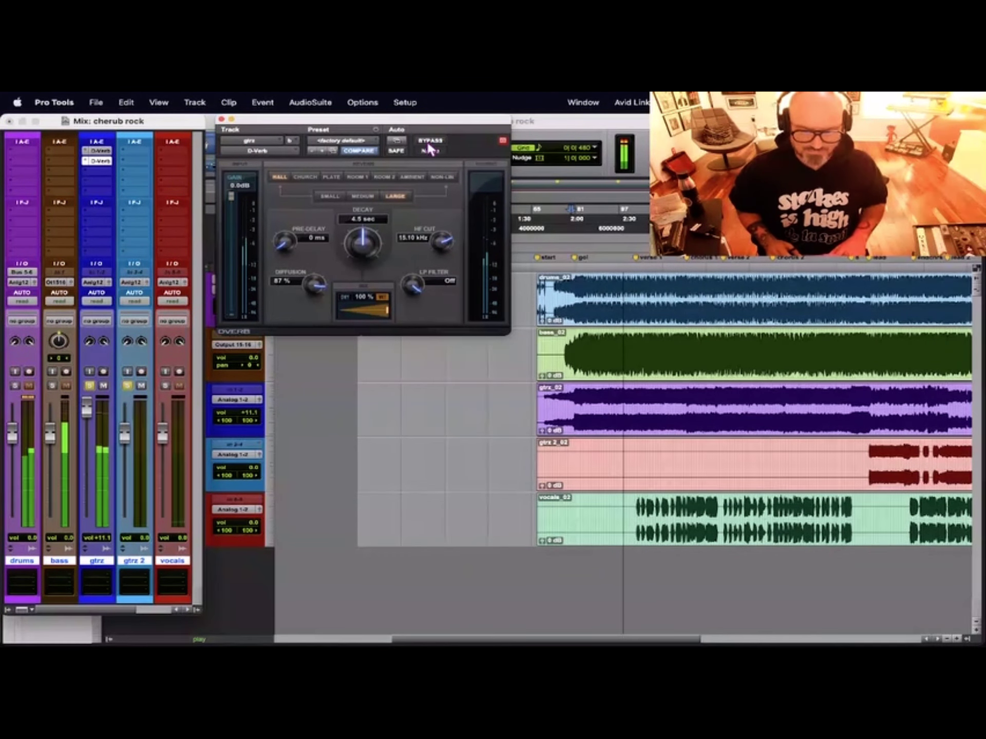
left_click_drag(88, 406, 89, 426)
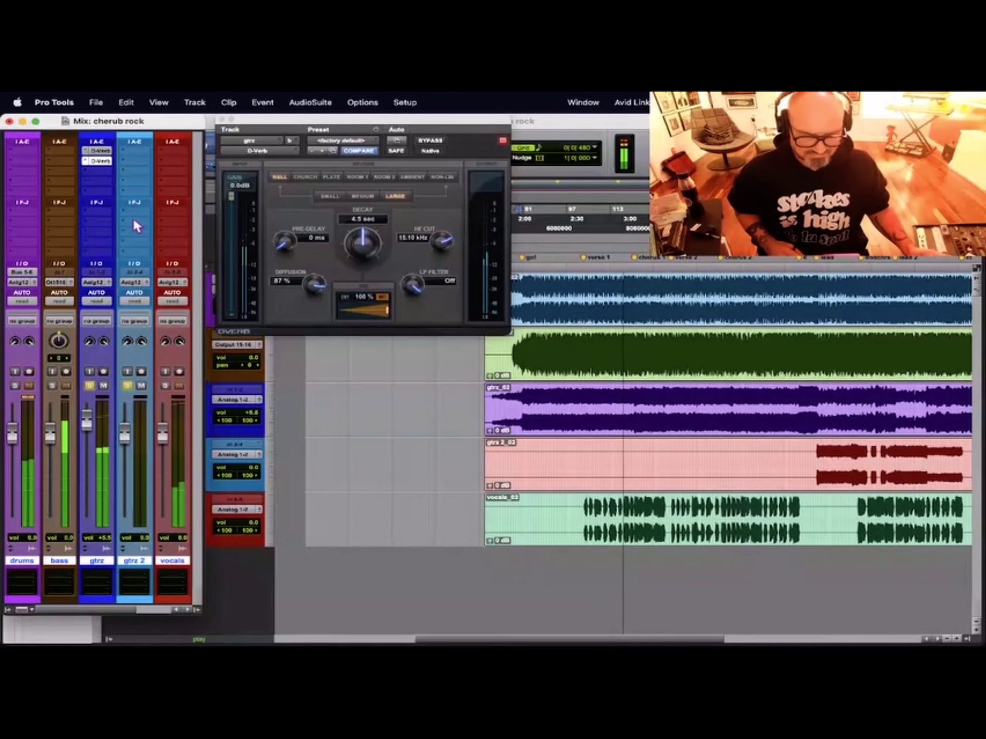
- Close the second D-Verb's window on gtrz and duplicate that reverb into the track's third insert slot
left_click(100, 163, "super")
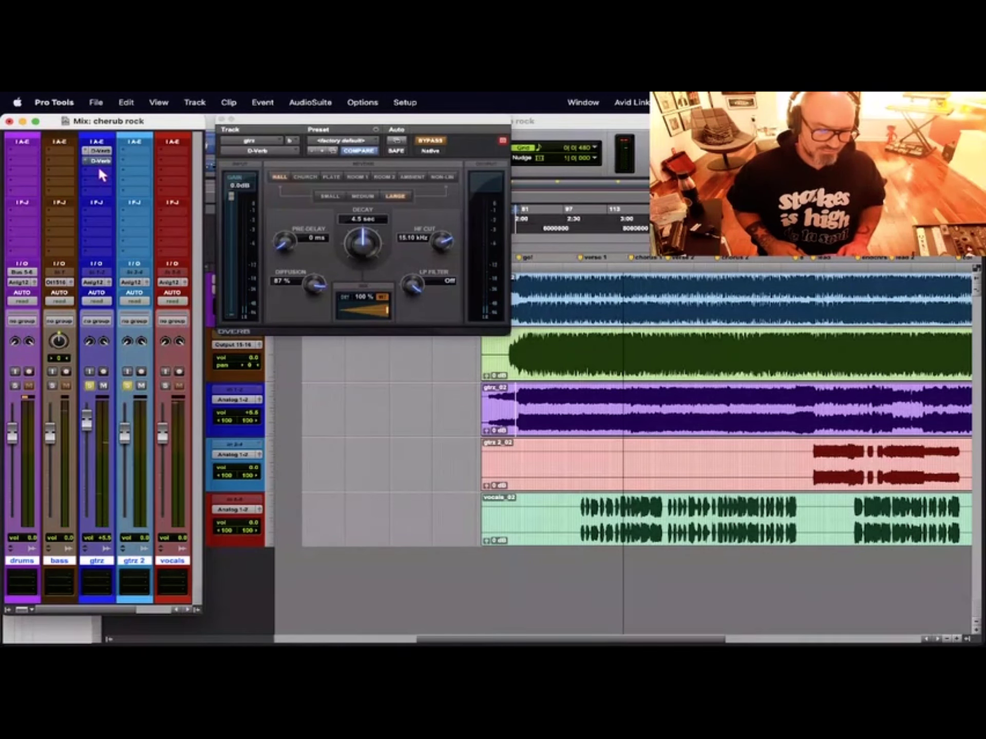
left_click(97, 161)
left_click(98, 162)
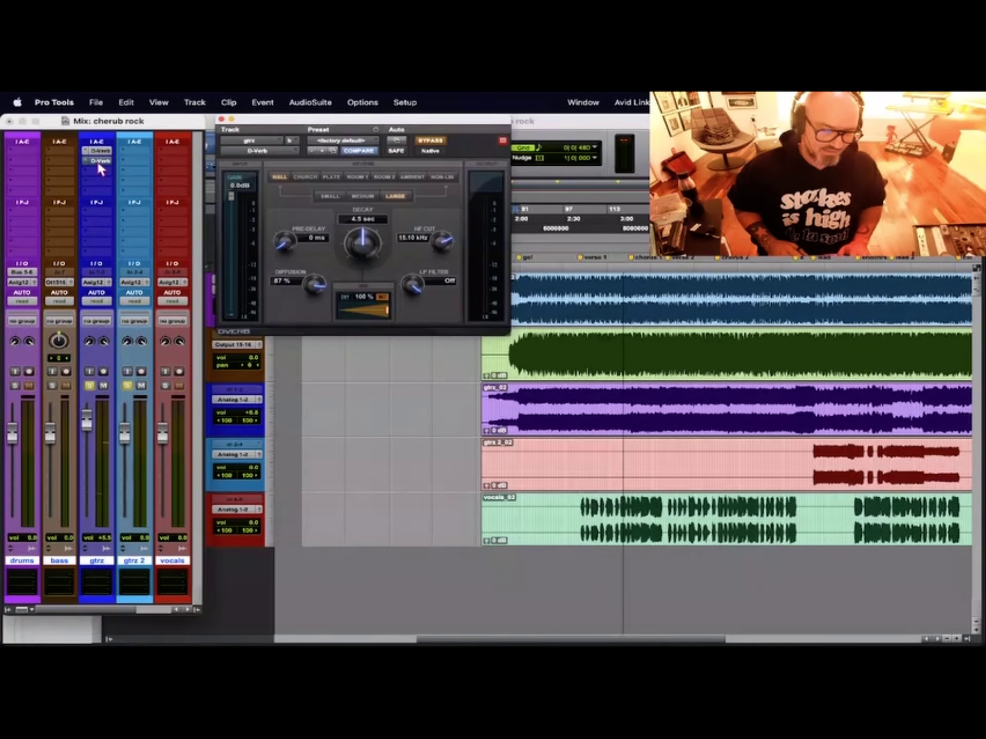
left_click(97, 163)
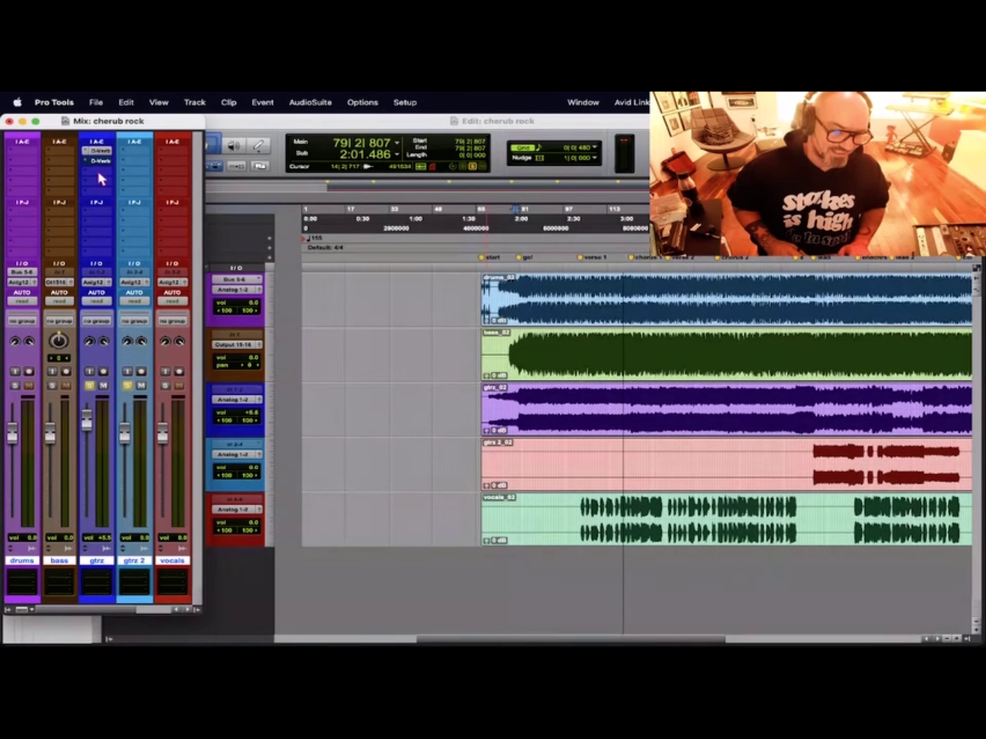
left_click(101, 161)
key("Escape")
left_click_drag(102, 159, 102, 171)
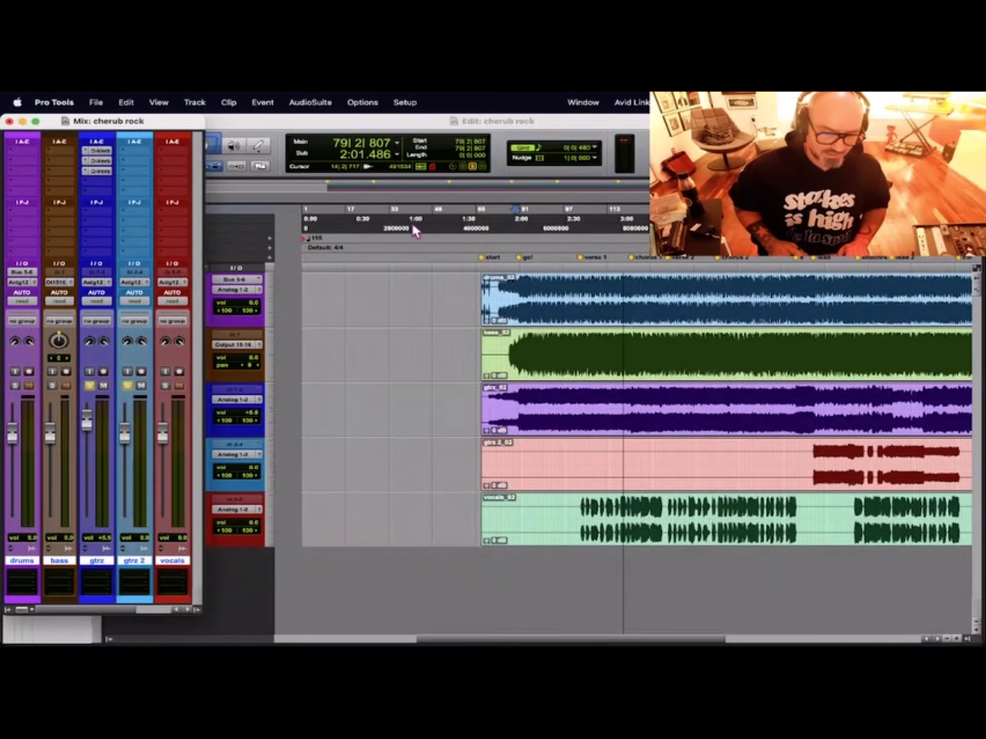
- Place the edit cursor on the gtrz clip at about bar 79, just before the go! marker, and play from there
left_click(517, 395)
key("super+bracketright")
key("super+bracketright")
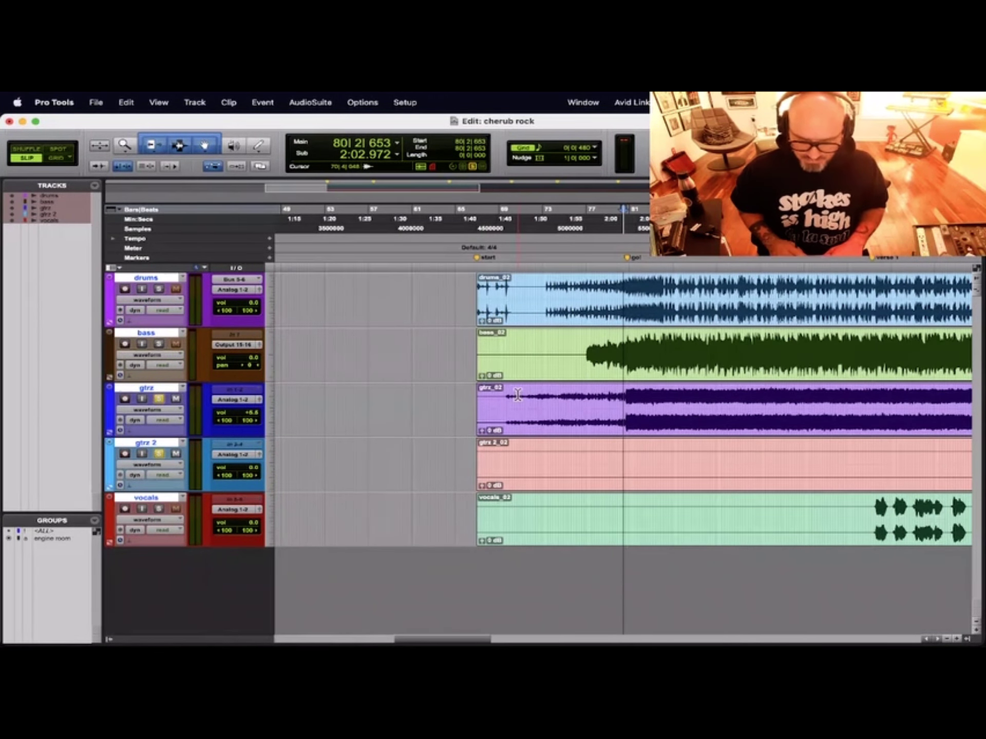
left_click(617, 400)
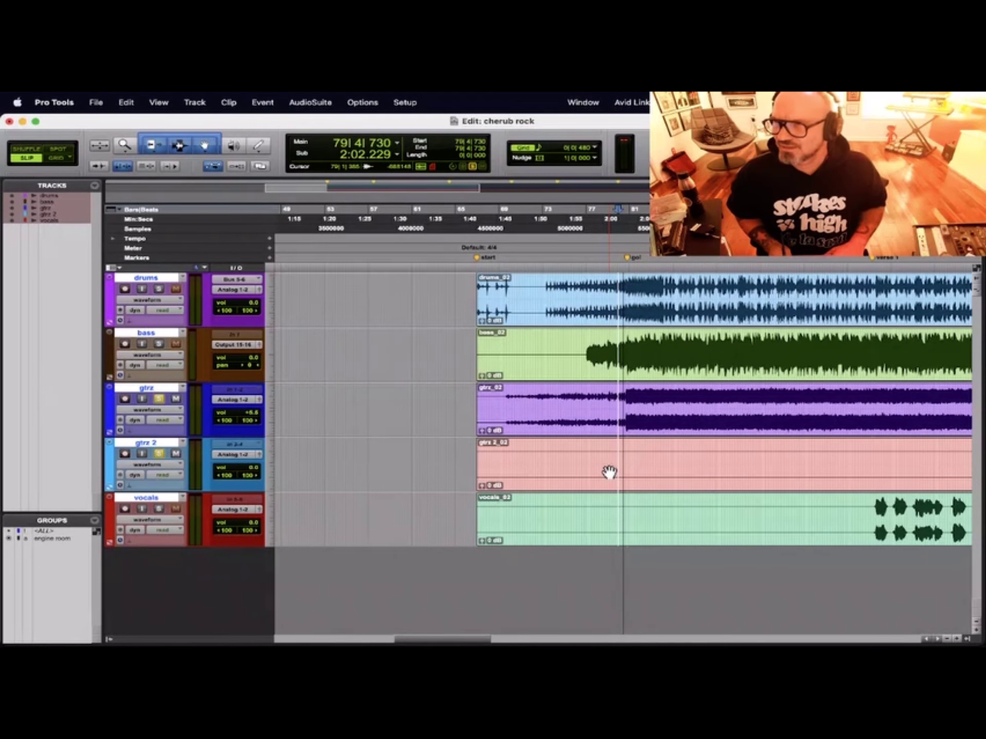
key("space")
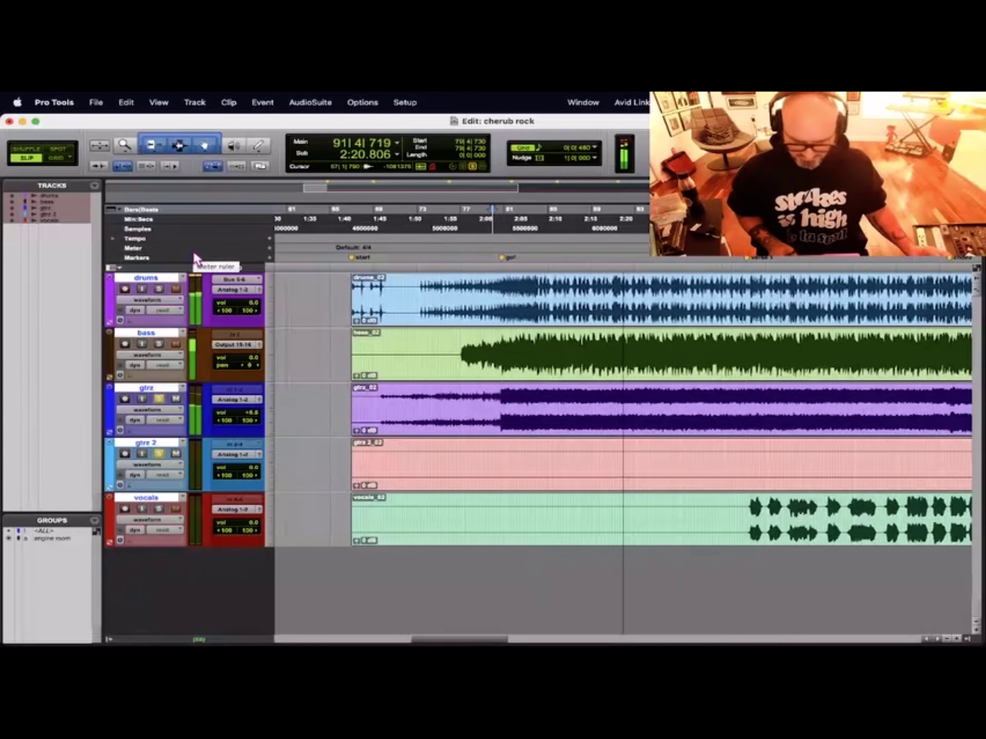
- Duplicate the D-Verb into the fourth insert slot of gtrz and add drums and bass to the solo
key("super+equal")
left_click_drag(107, 160, 102, 181)
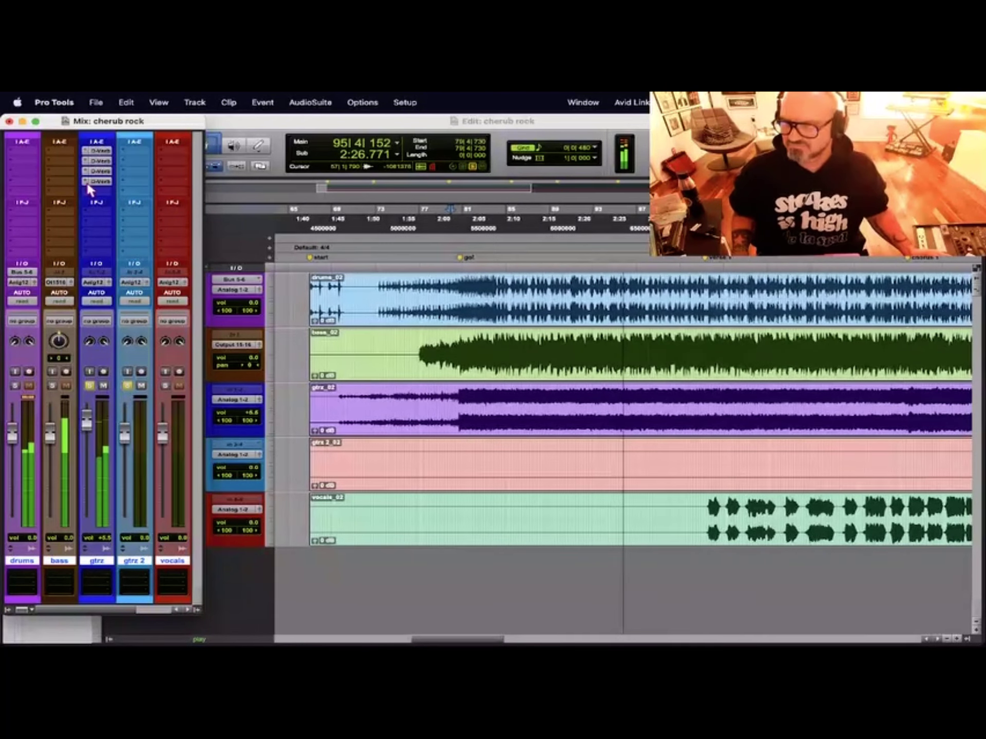
left_click(15, 385)
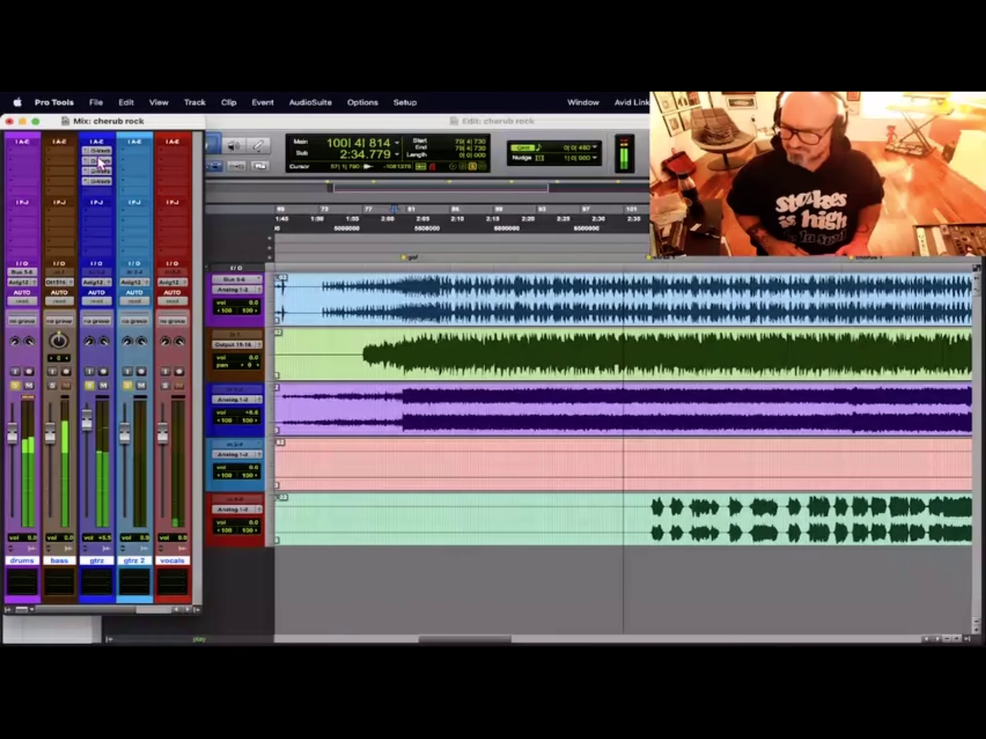
left_click(53, 385)
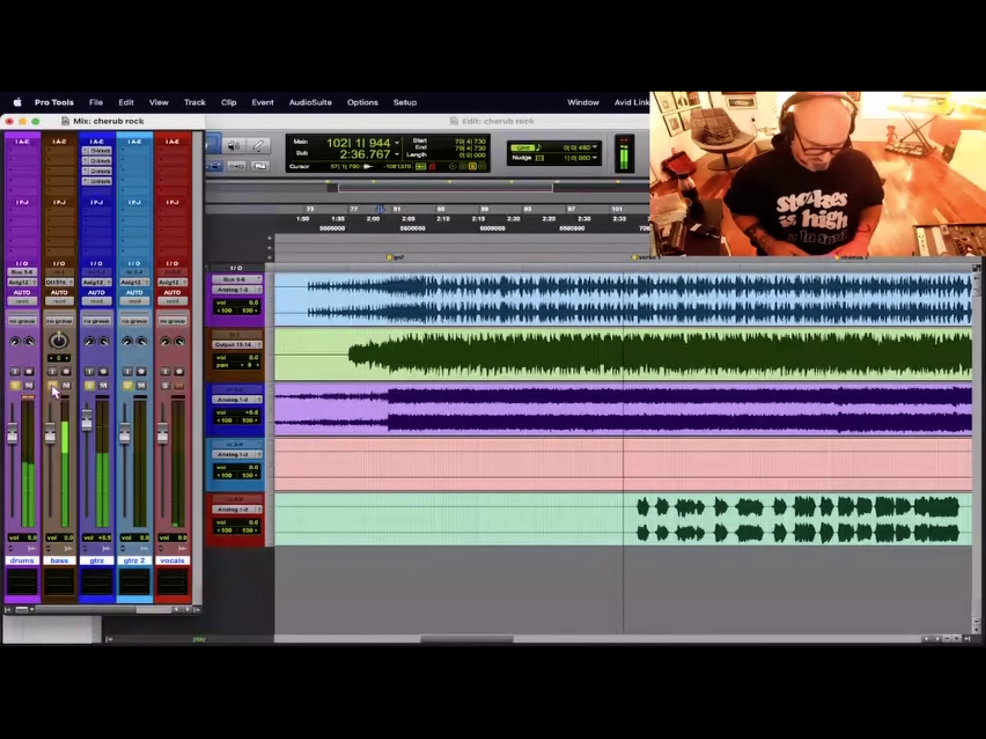
- Lower the bass fader to about -3 dB and the gtrz fader to +4.8 dB
left_click_drag(53, 438, 56, 451)
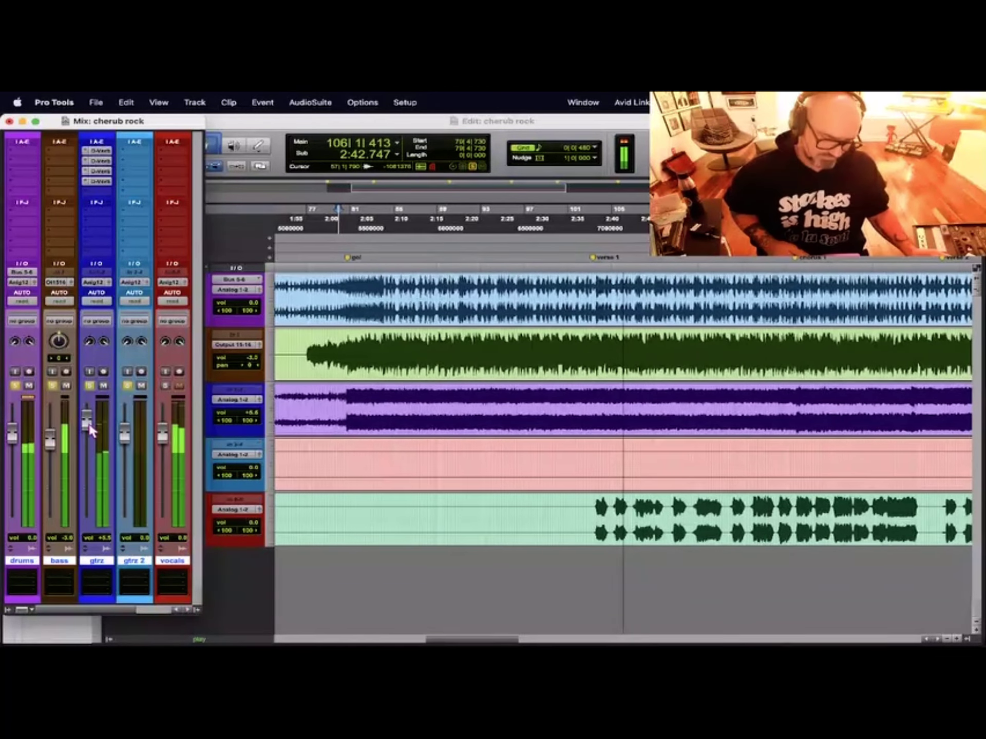
left_click_drag(91, 431, 93, 433)
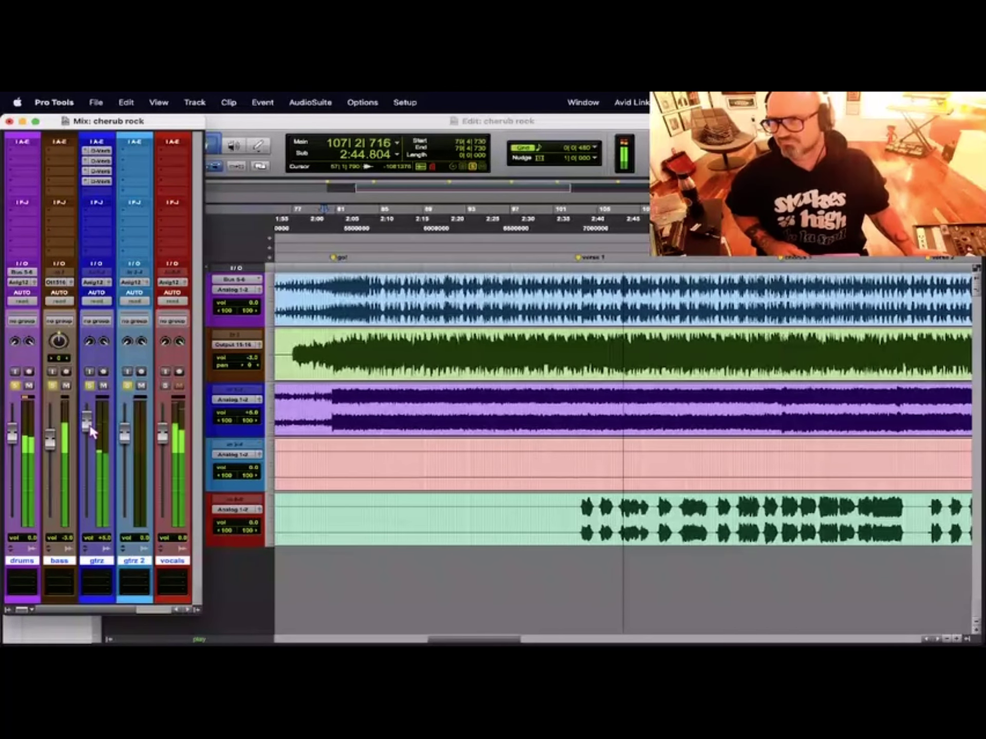
left_click_drag(92, 431, 92, 434)
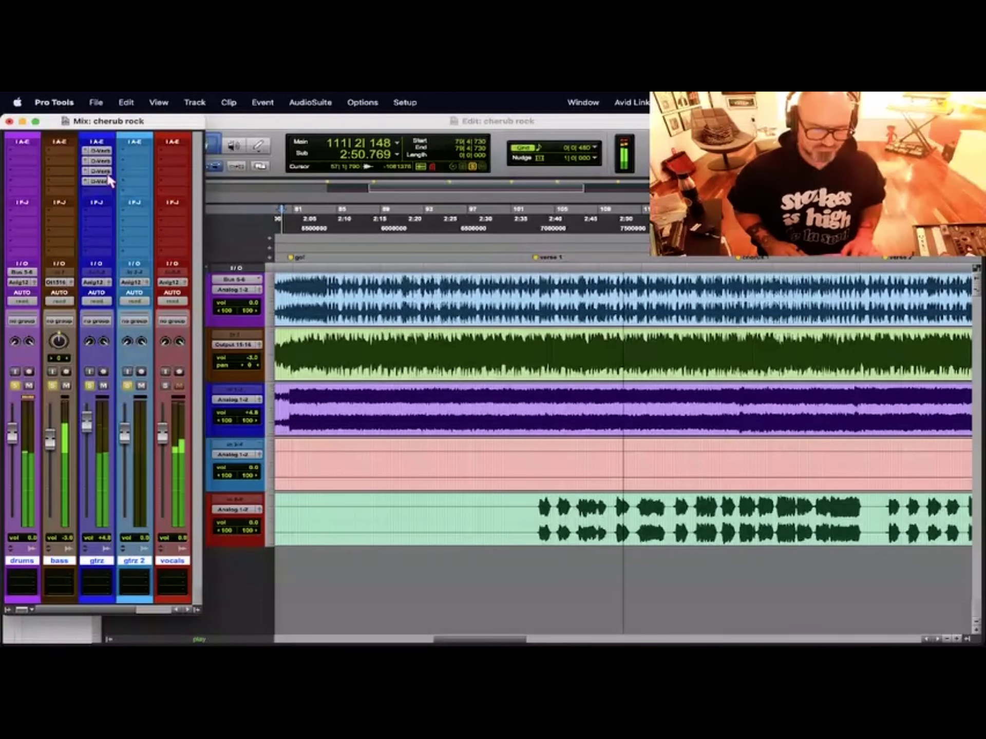
- Copy the D-Verb from gtrz into the first two drums insert slots, nudging the drums fader to +0.4 dB
left_click_drag(97, 152, 32, 148, "alt")
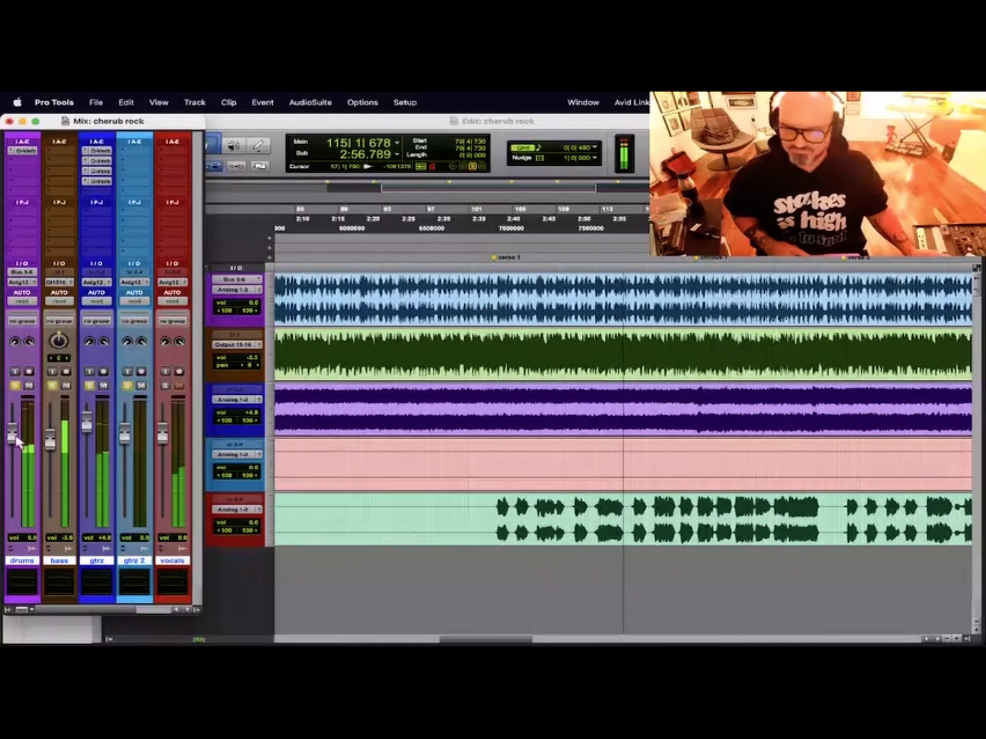
left_click_drag(13, 435, 14, 433)
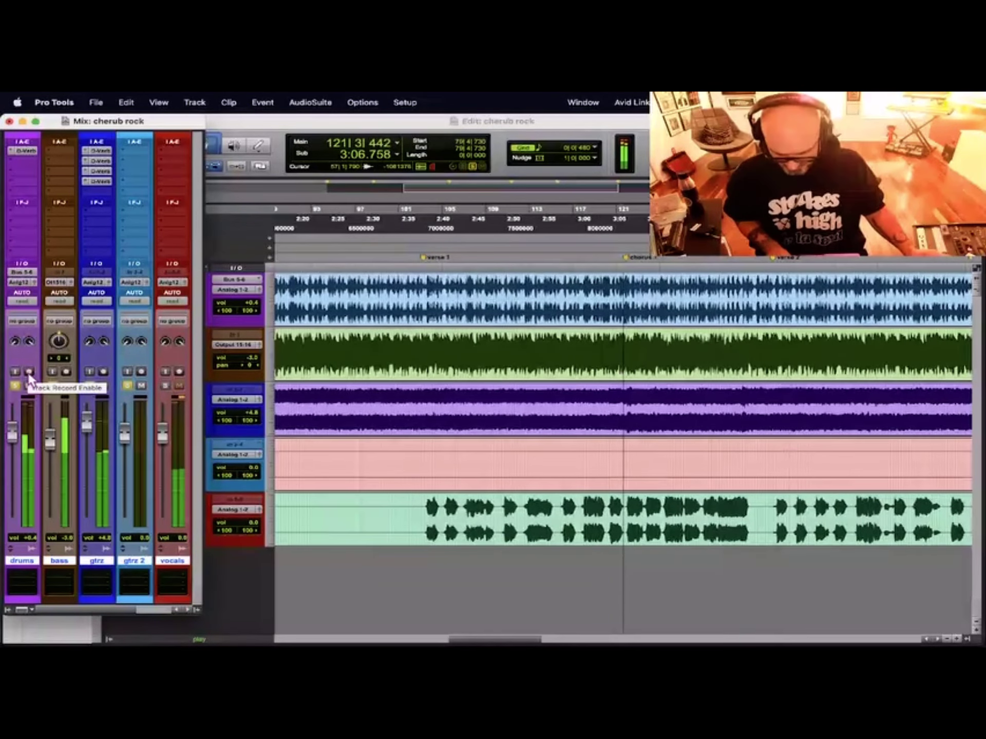
key("super+bracketleft")
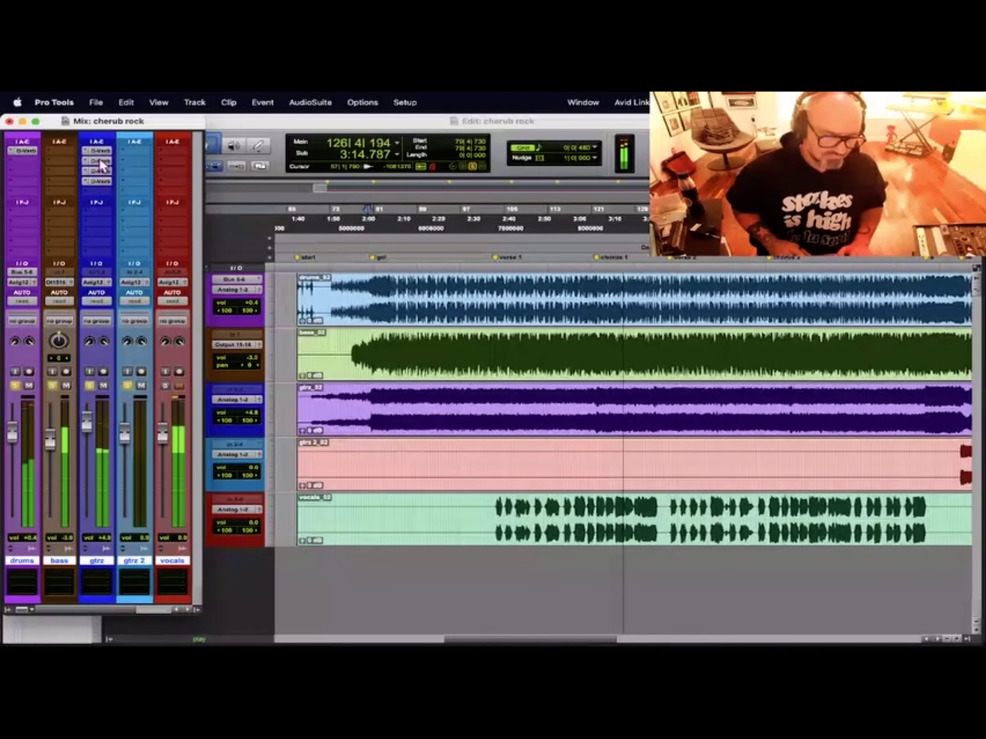
left_click_drag(101, 163, 32, 162)
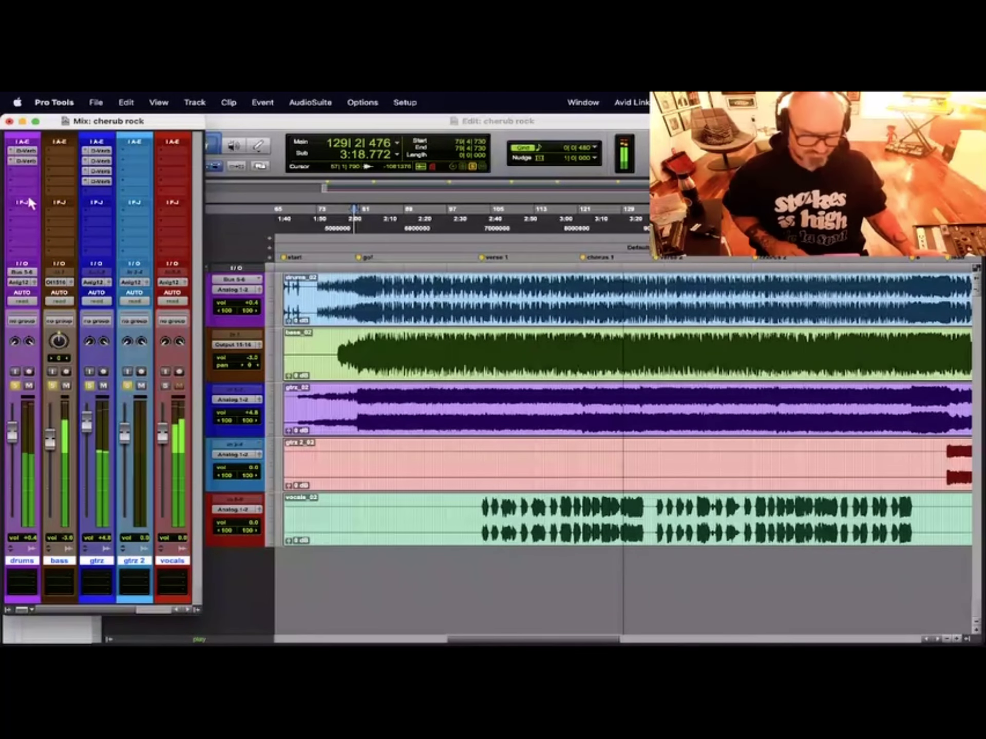
- Raise the drums fader to +3.8 dB and the bass fader to -0.9 dB, and stop playback
left_click_drag(16, 427, 13, 420)
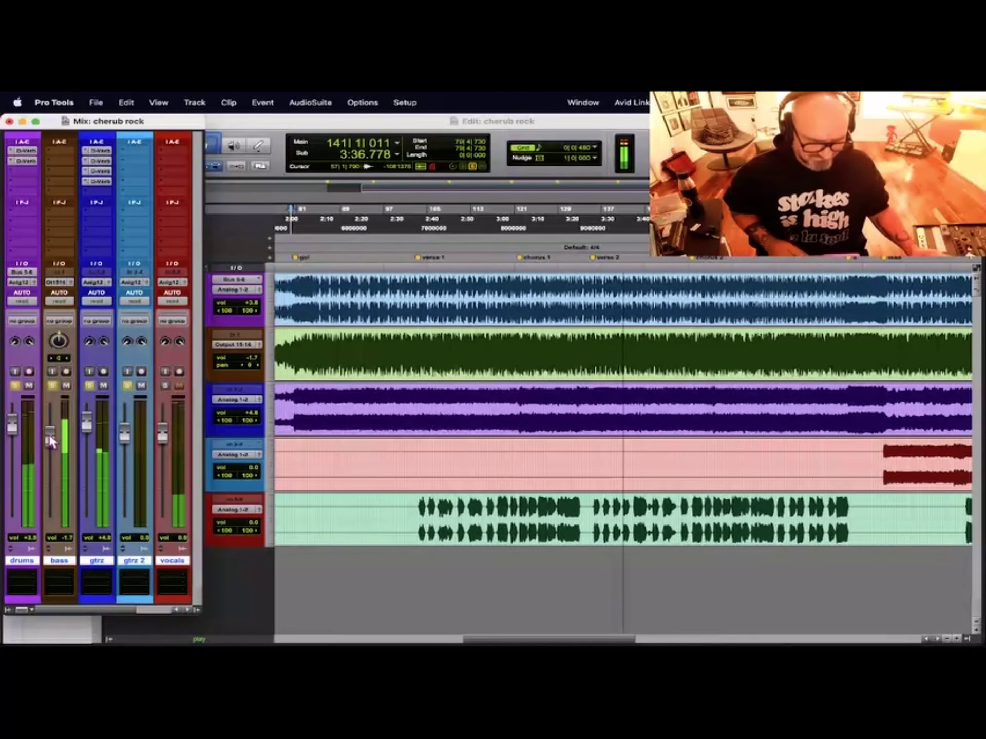
left_click_drag(49, 440, 50, 439)
key("space")
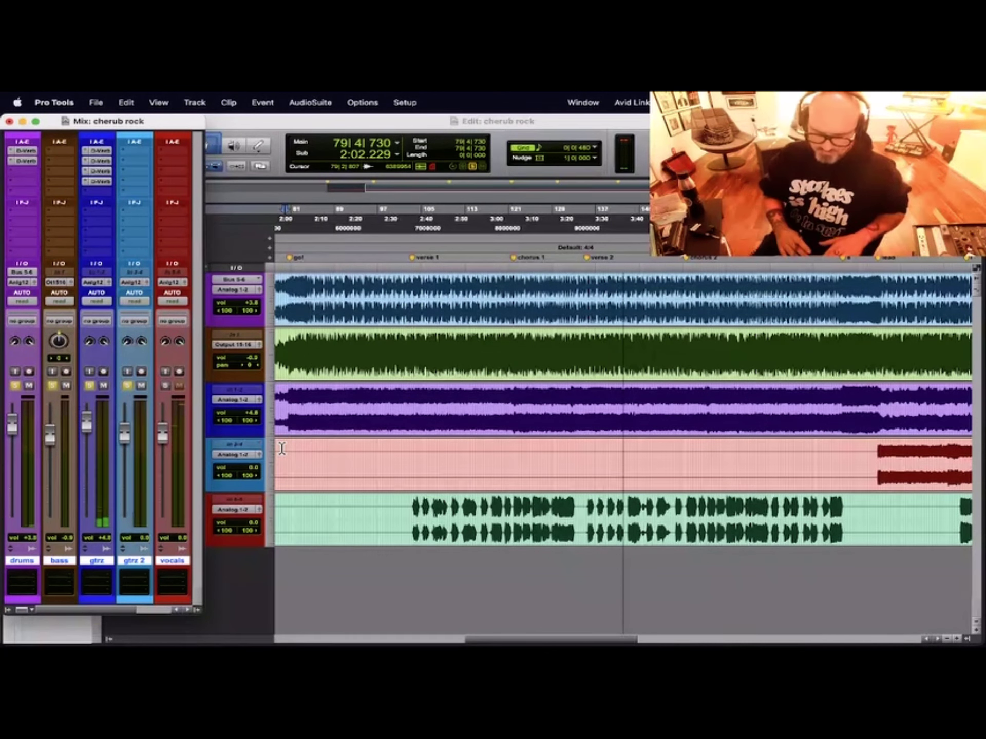
- Audition the reverb-heavy mix from about bar 154 near the chorus 2 marker, and fit the whole song in view
left_click(692, 403)
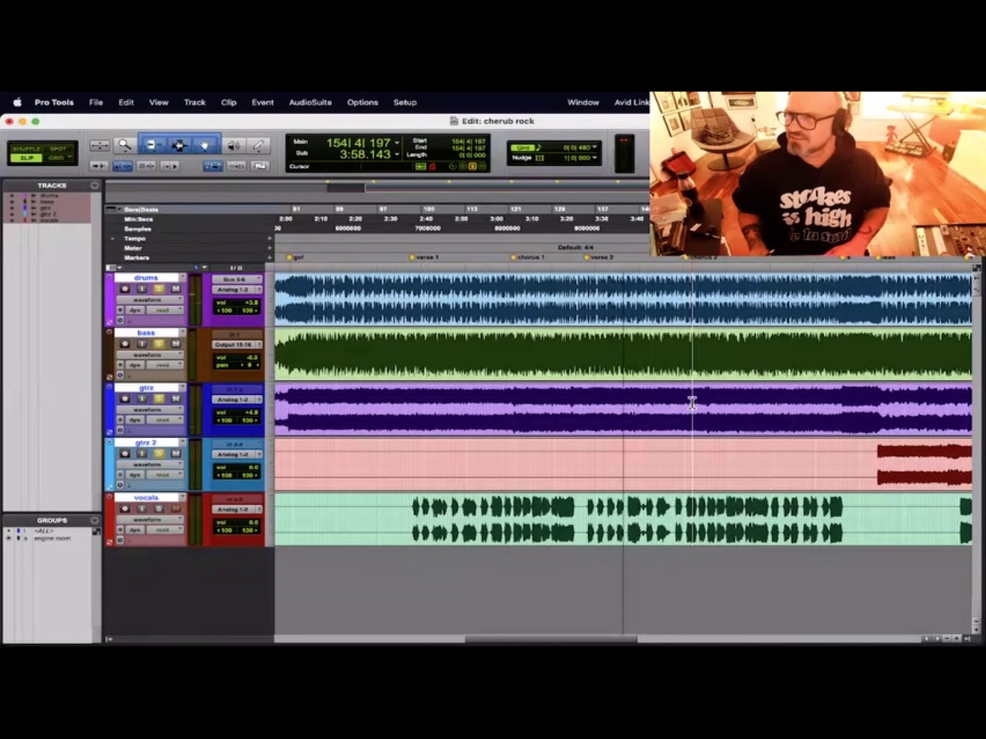
key("space")
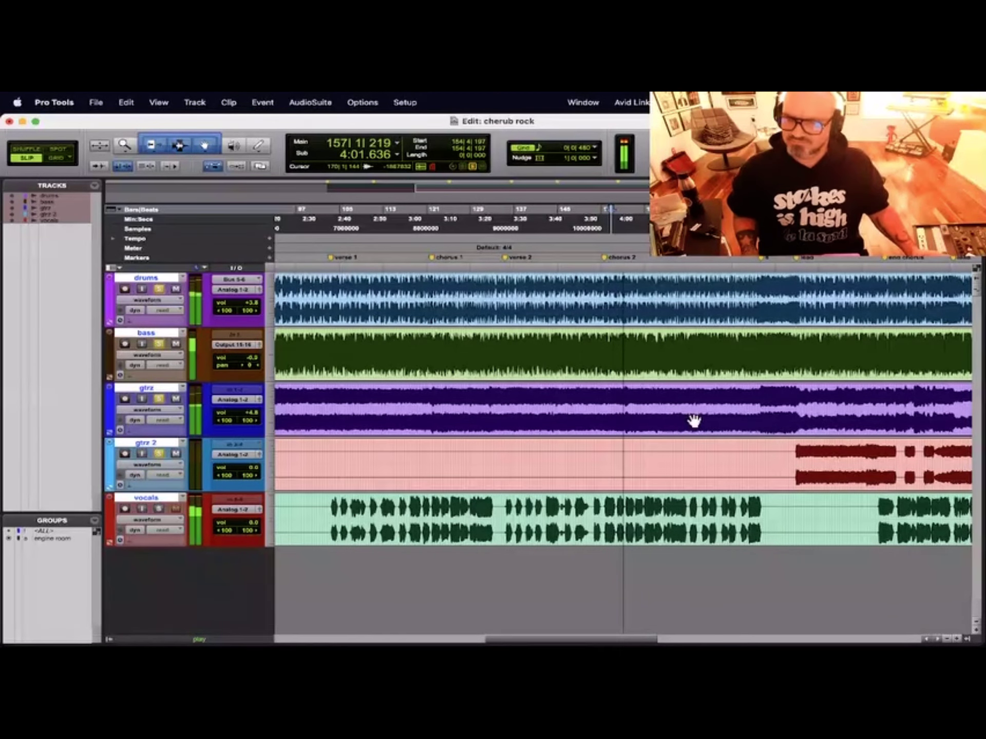
key("alt+a")
key("space")
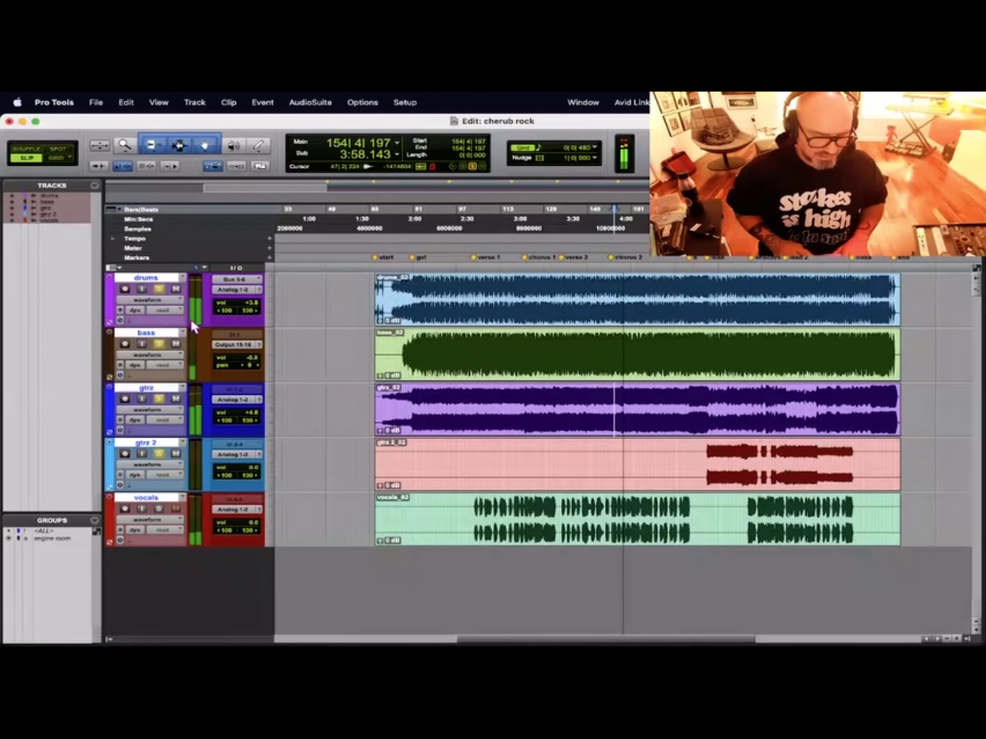
- Remove all four D-Verb inserts from the gtrz track
key("super+equal")
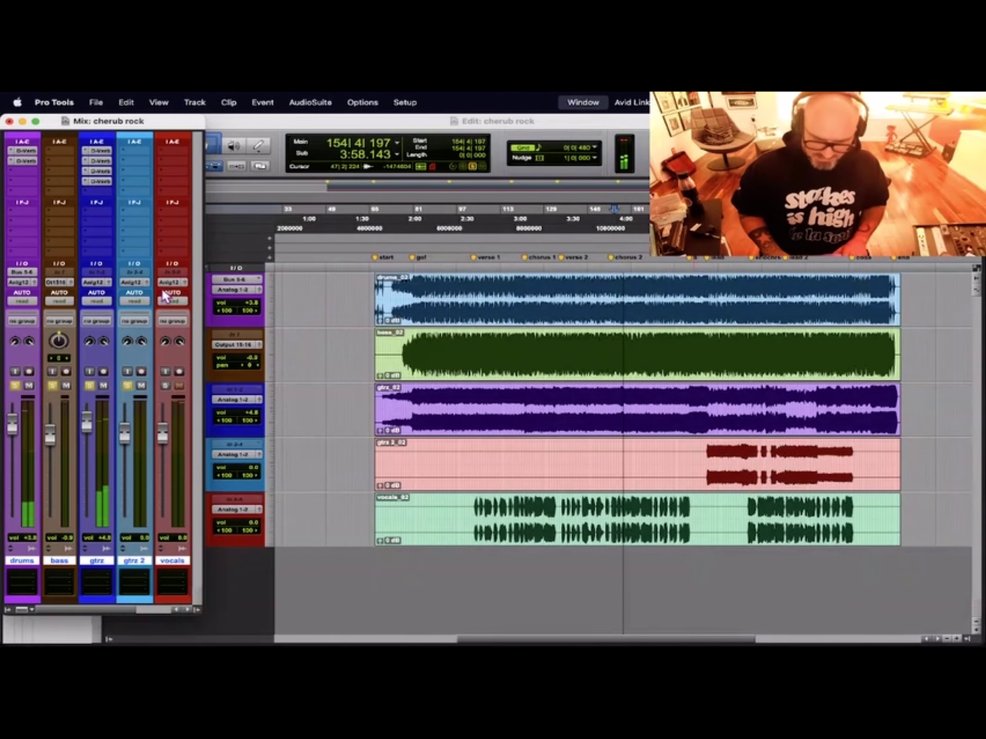
left_click(85, 180)
left_click(95, 143)
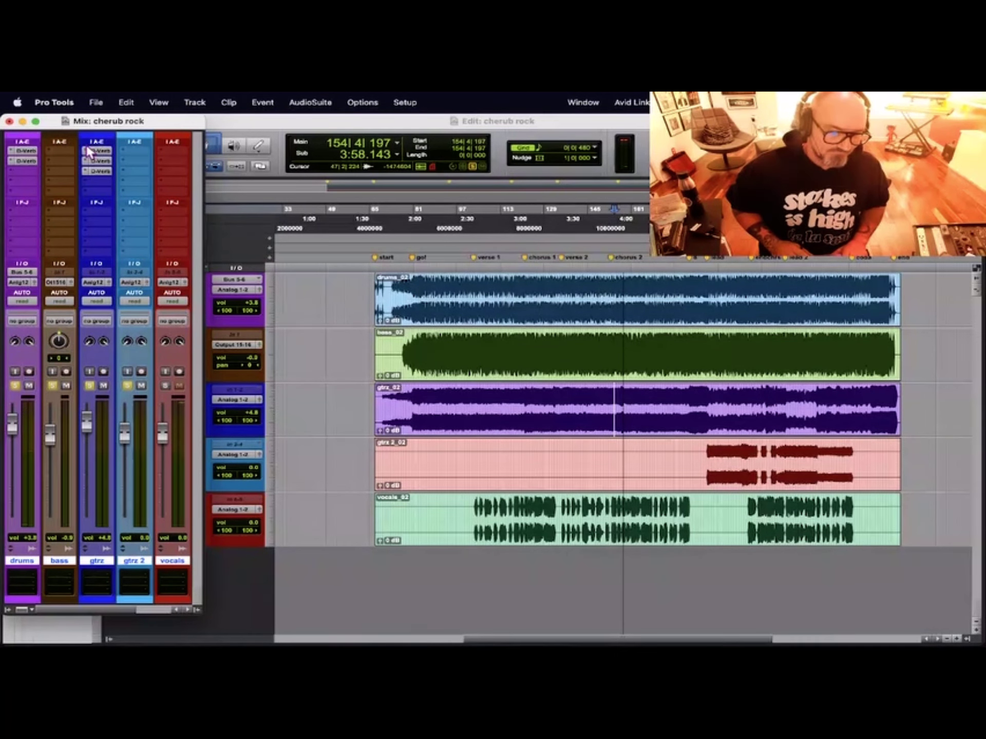
left_click(85, 146)
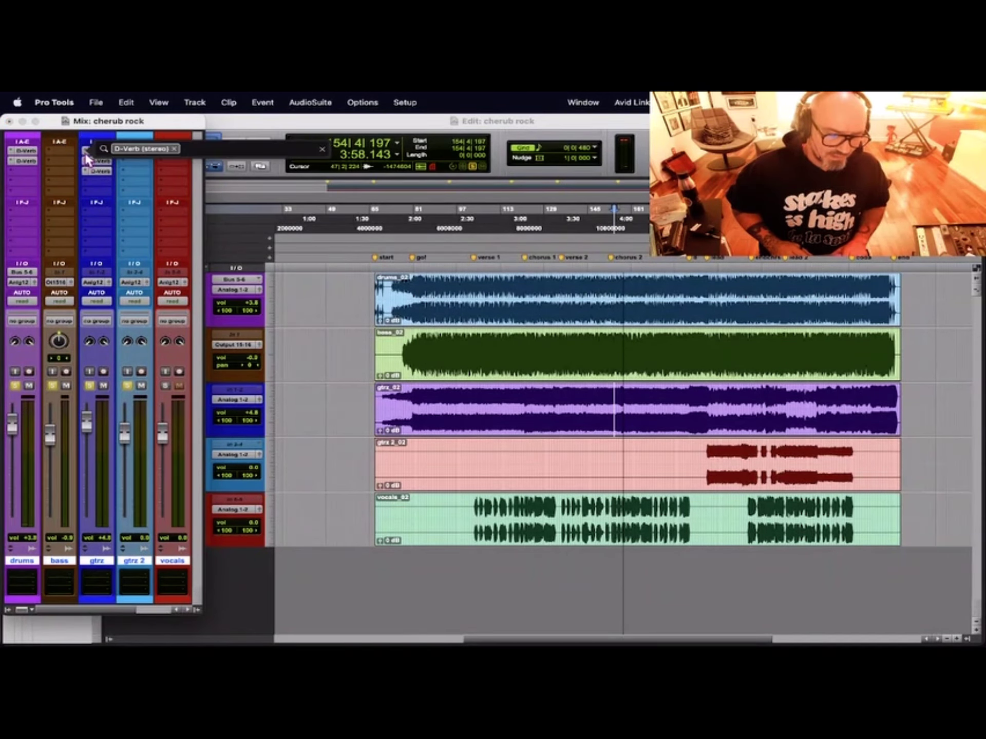
mouse_move(87, 153)
left_click(95, 127)
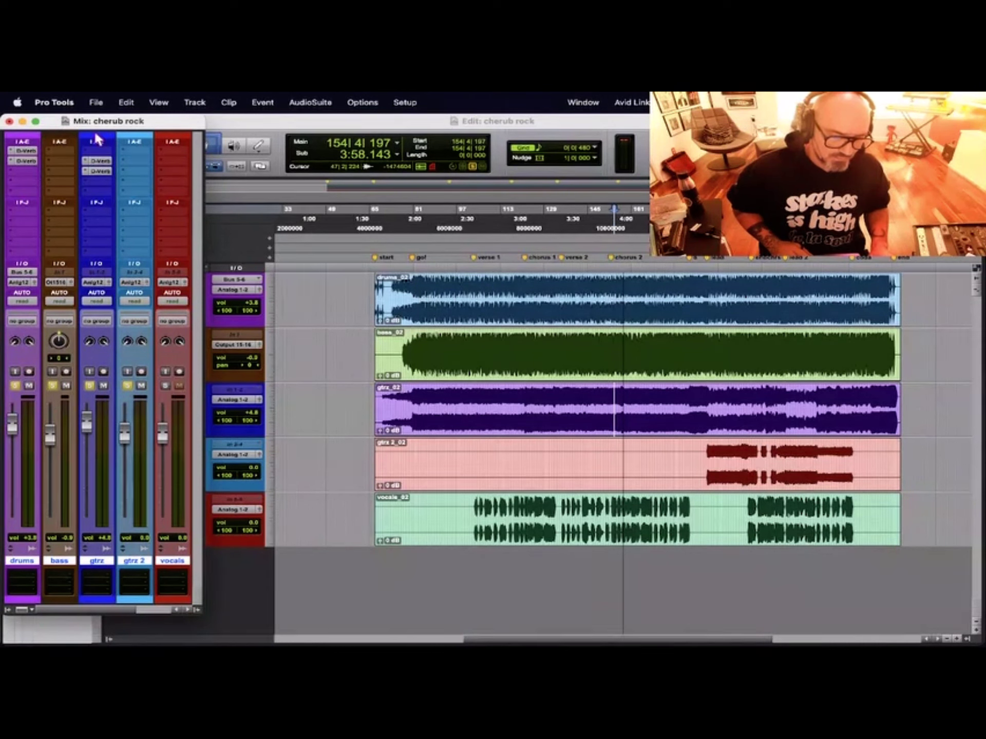
left_click(91, 150)
left_click(96, 122)
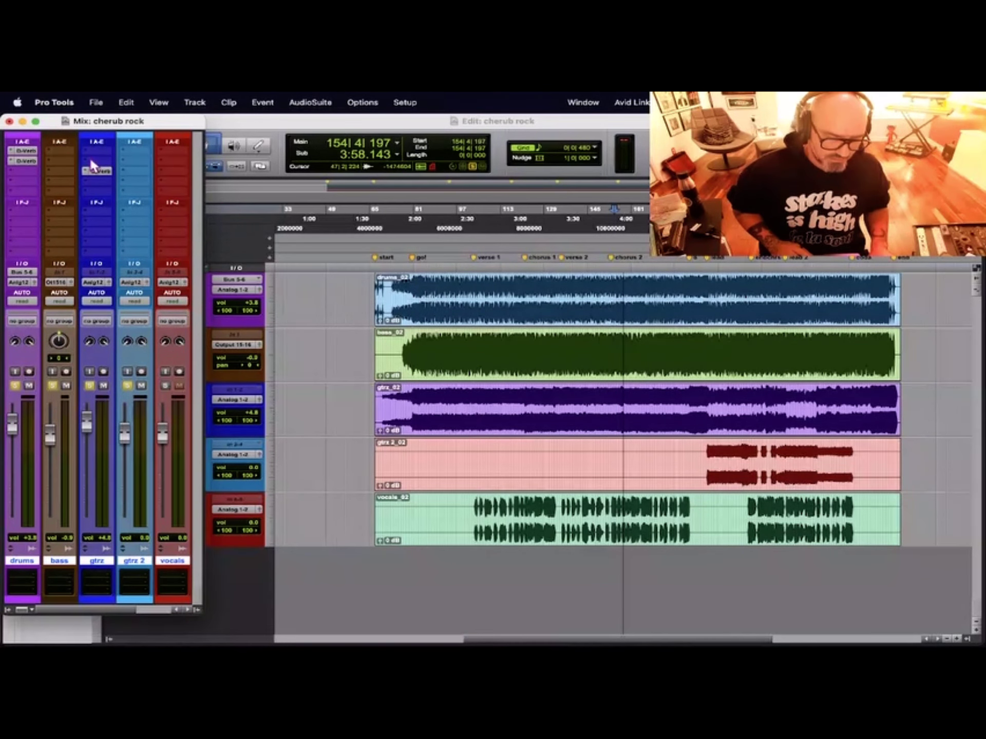
left_click(84, 174)
left_click(101, 131)
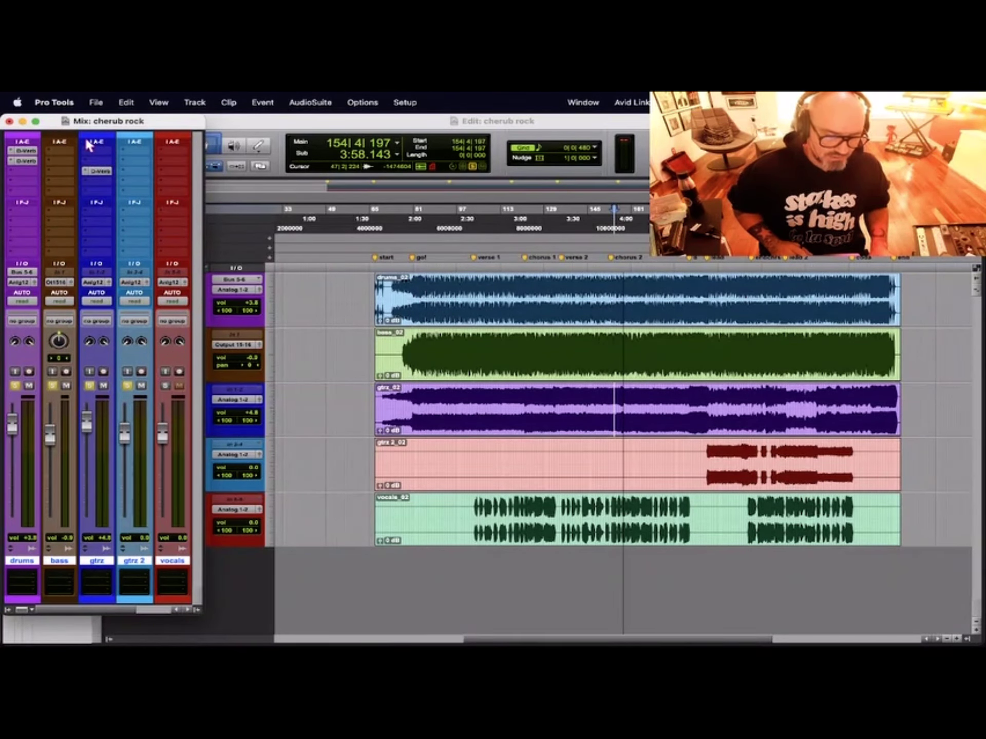
- Remove both D-Verb inserts from the drums track in the Mix window
left_click(15, 148)
left_click(19, 119)
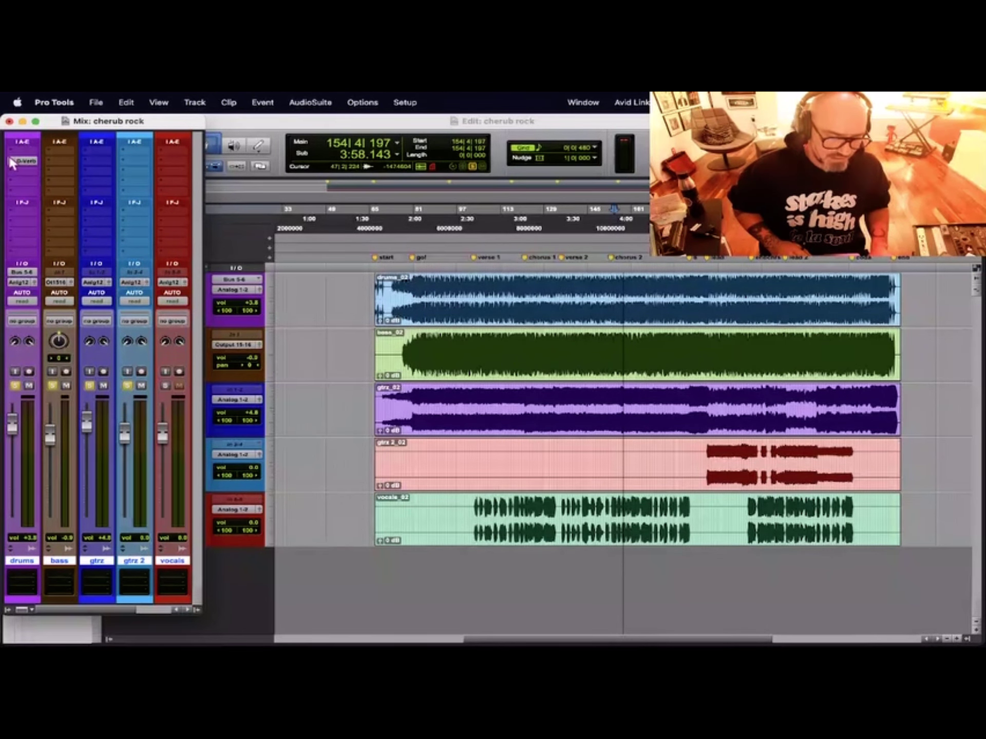
left_click(11, 165)
left_click(15, 125)
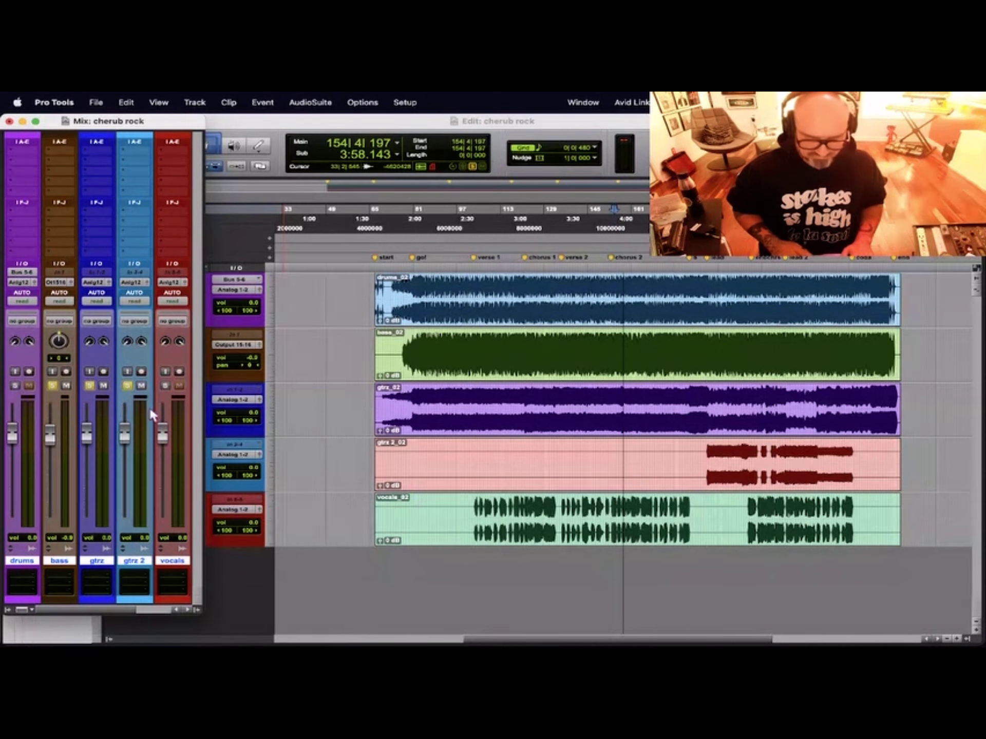
- Play the song from bar 69 near the start marker to its end, adding the drums to the soloed tracks along the way
left_click(403, 343)
key("super+bracketright")
key("super+bracketright")
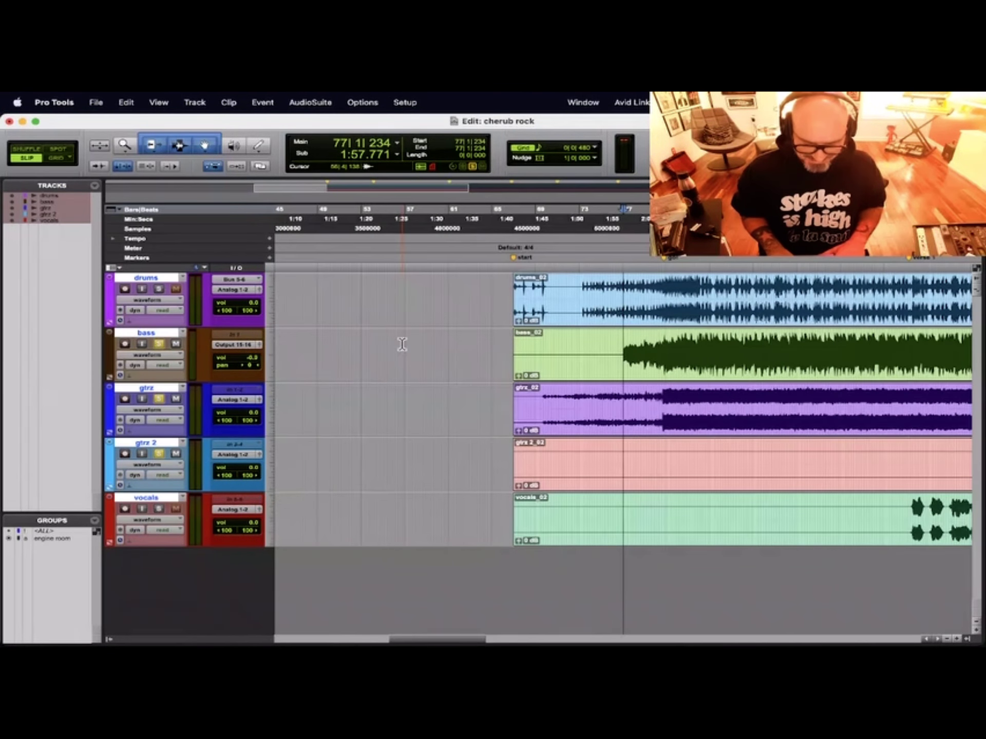
left_click(537, 404)
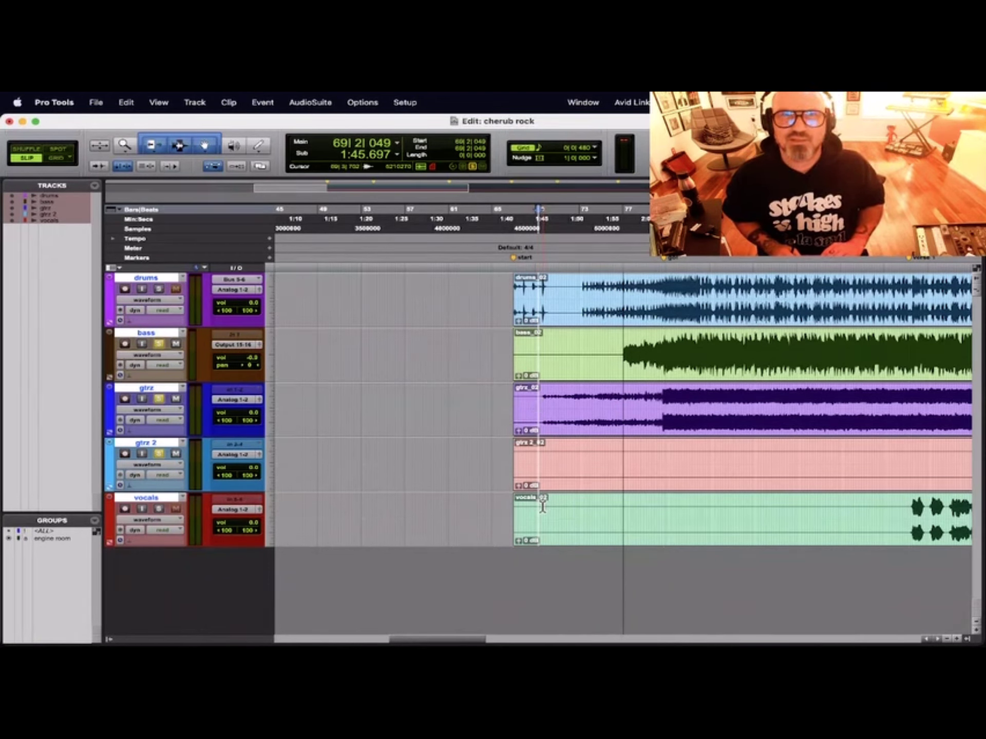
key("space")
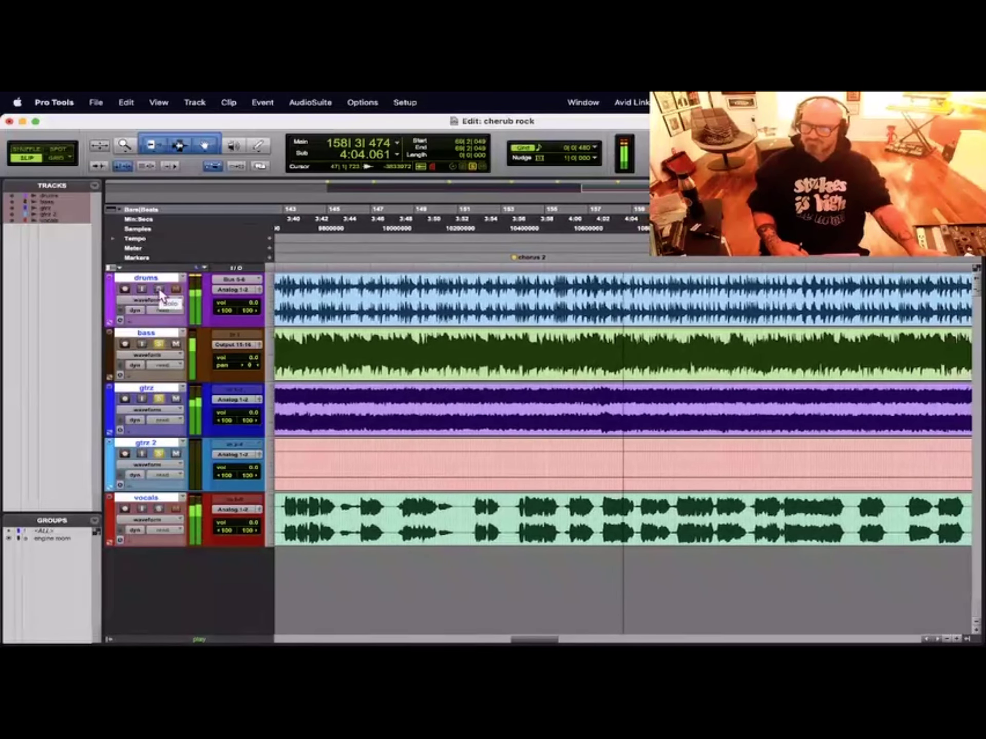
key("super+bracketleft")
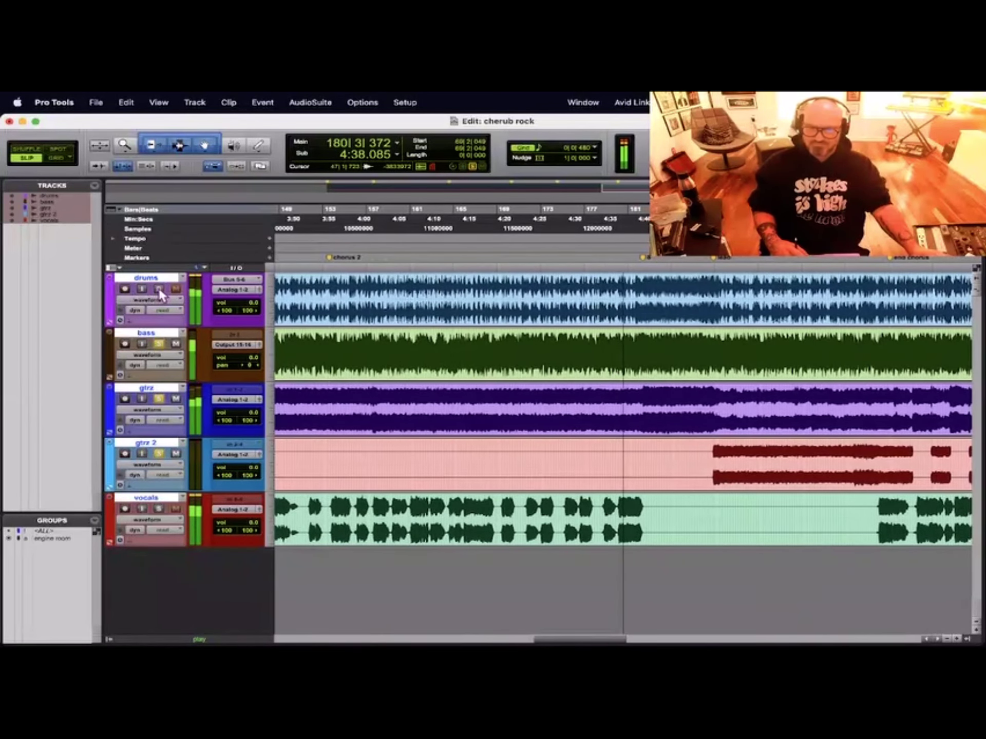
left_click(159, 289)
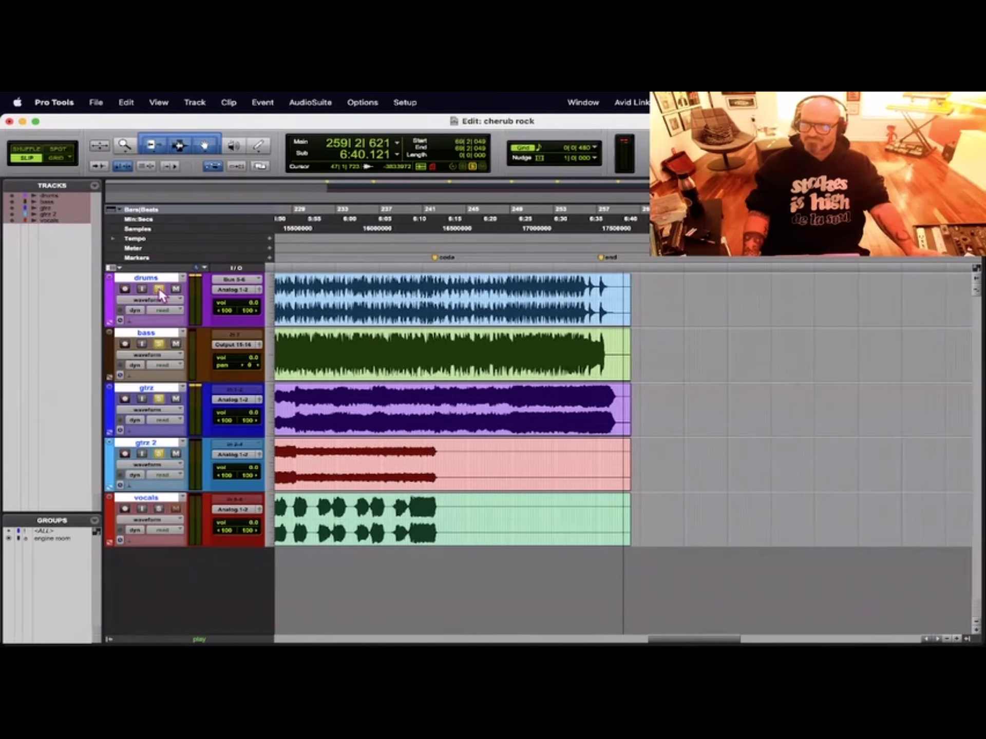
key("space")
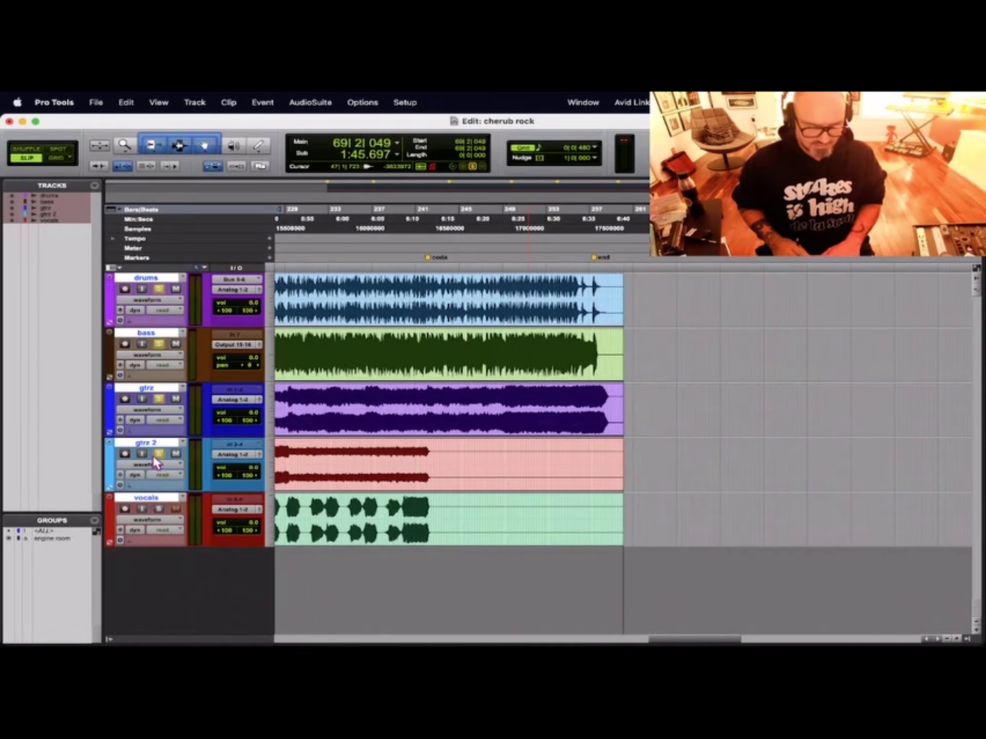
- Clear the solos on the instrument tracks and solo only the vocals track
left_click(160, 400)
left_click(158, 343)
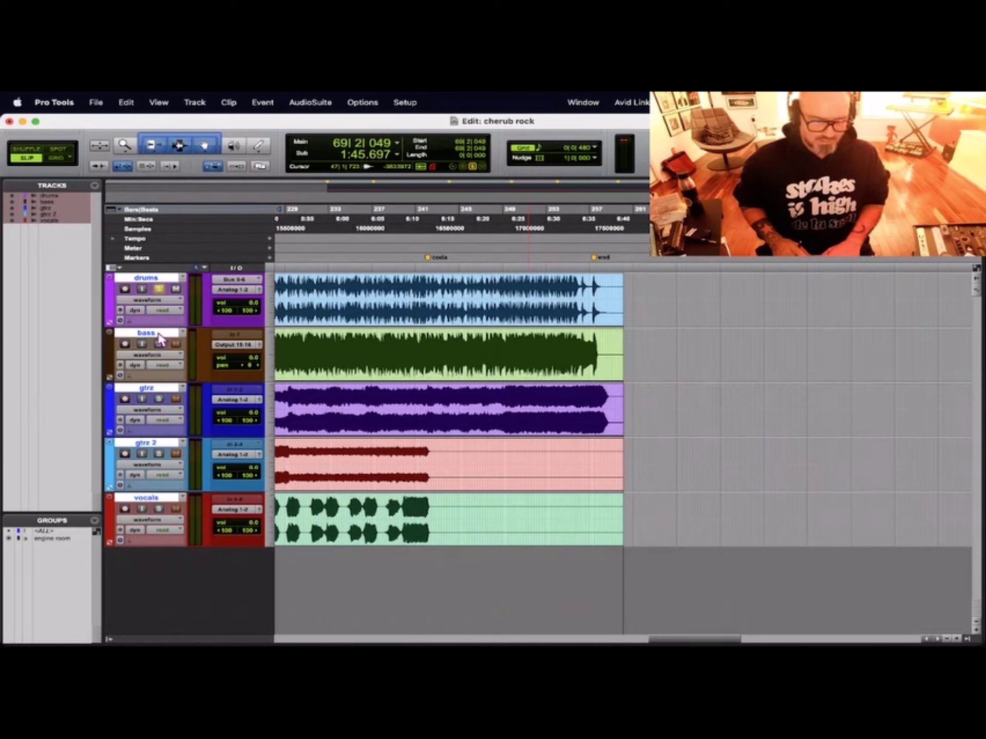
left_click(159, 289)
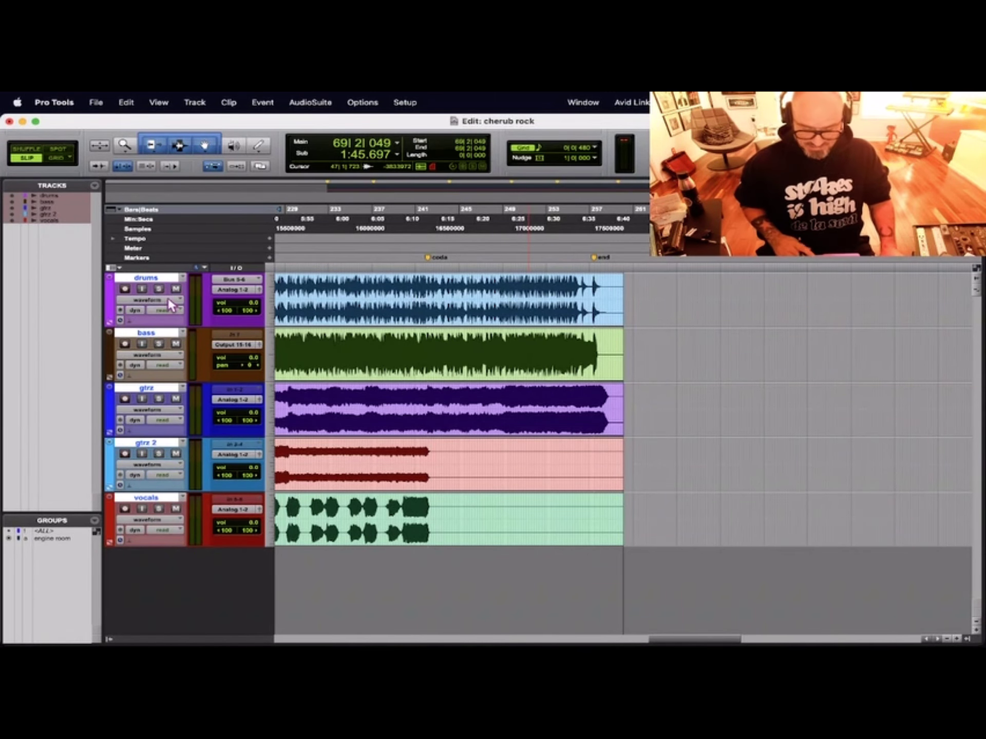
left_click_drag(662, 642, 451, 642)
left_click(157, 508)
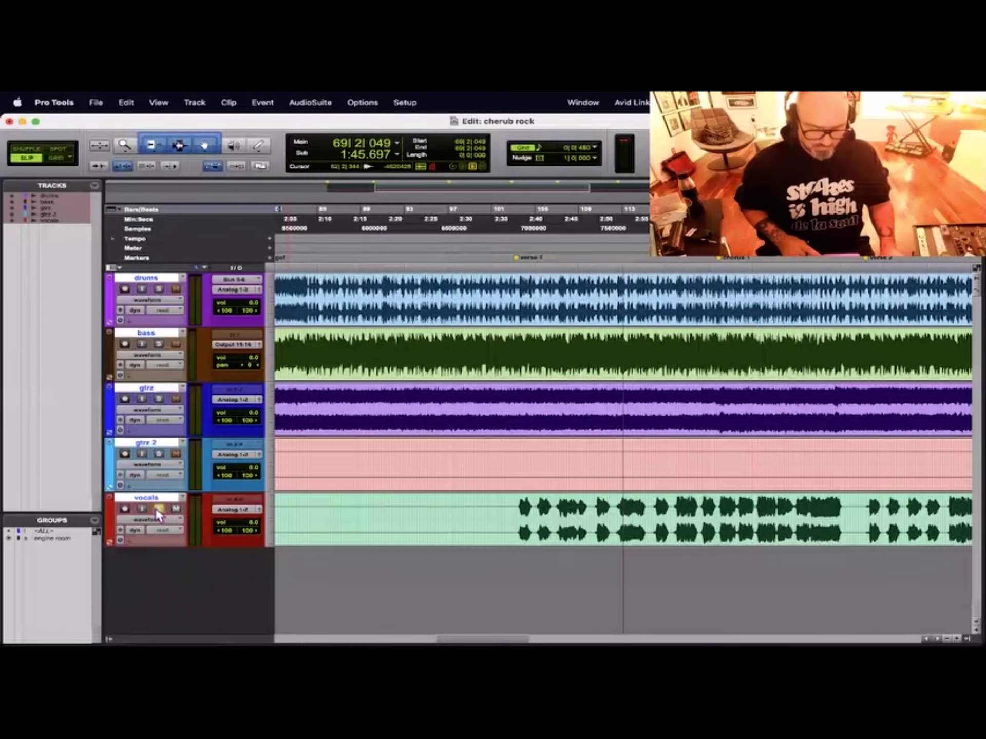
- Place the playback start shortly before the first vocal phrase of verse 1, at 101|4|094
left_click(508, 506)
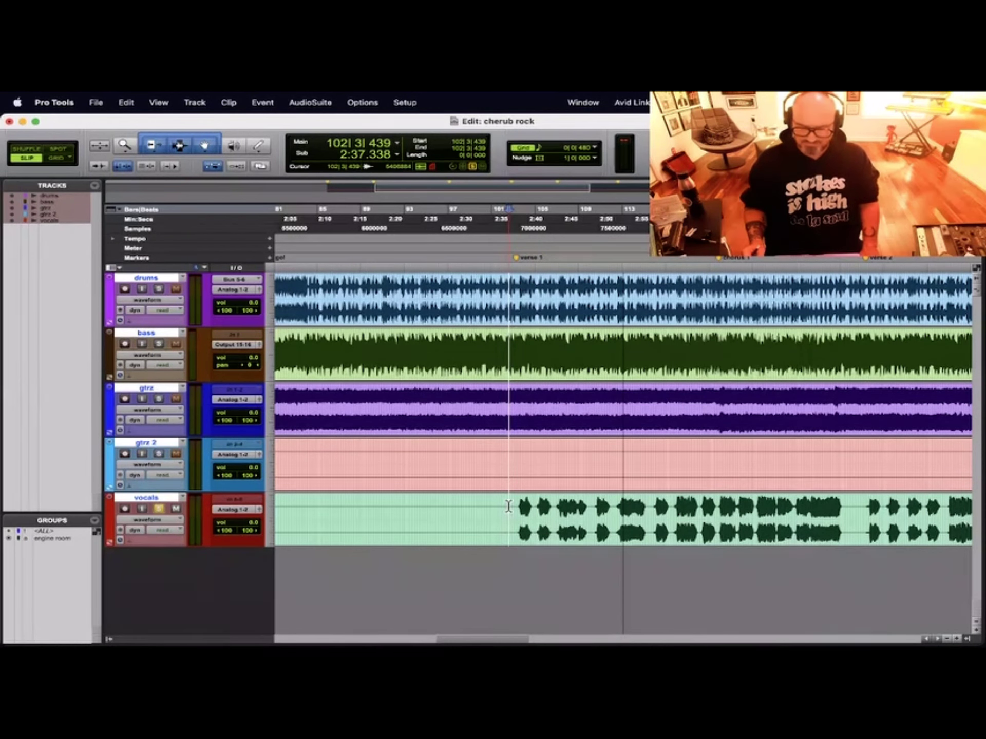
left_click(500, 500)
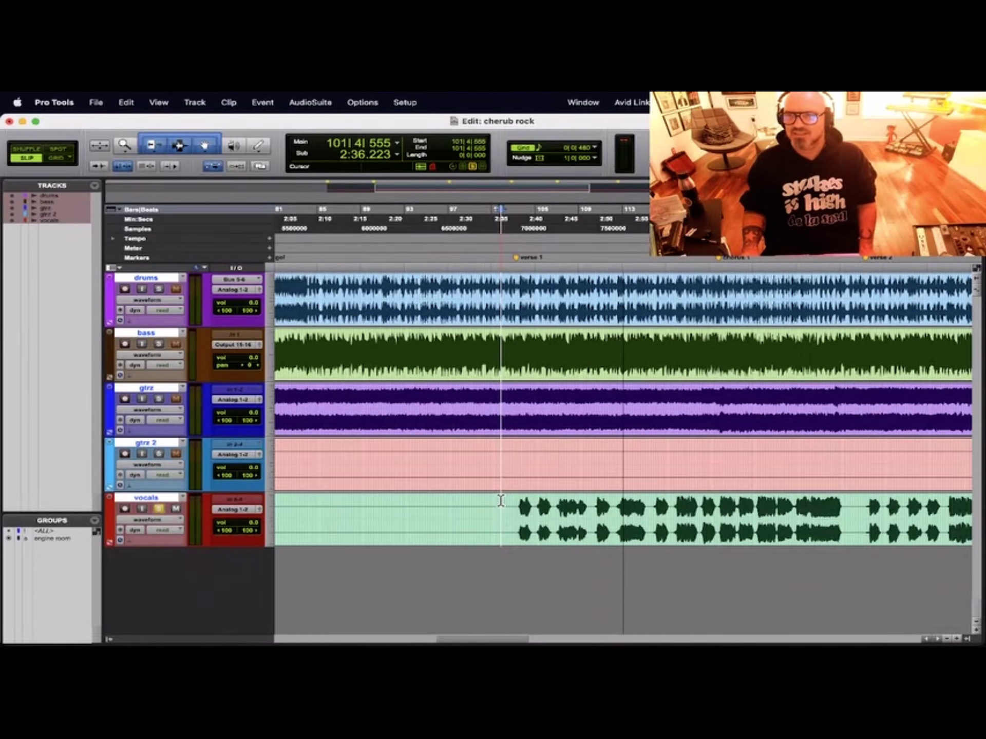
left_click(512, 504)
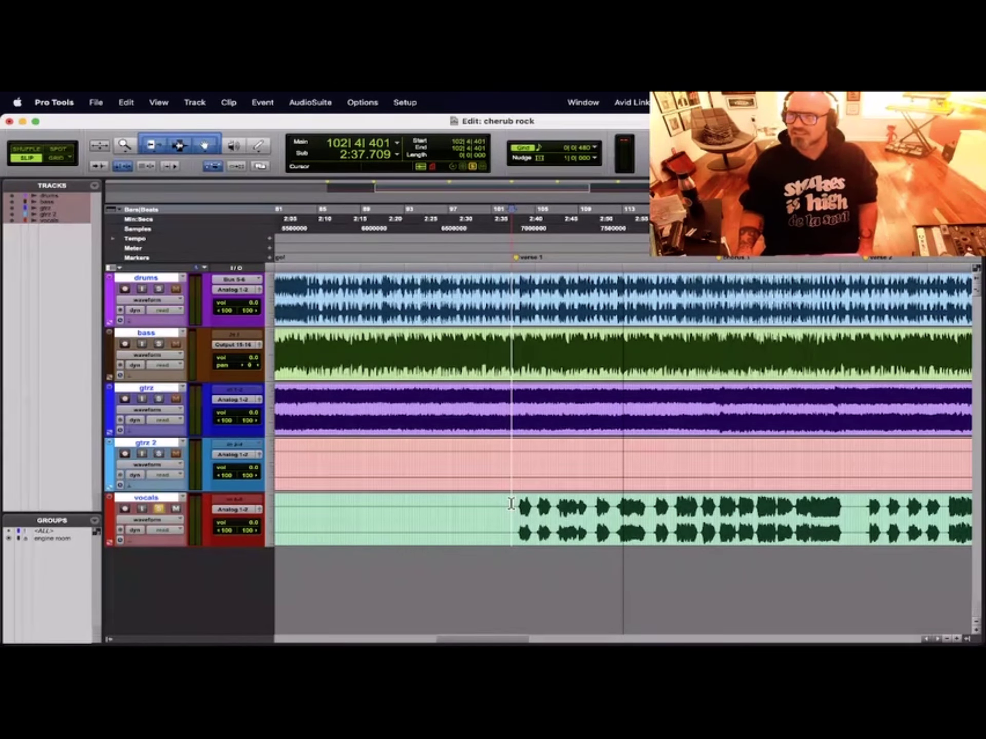
key("super+bracketright")
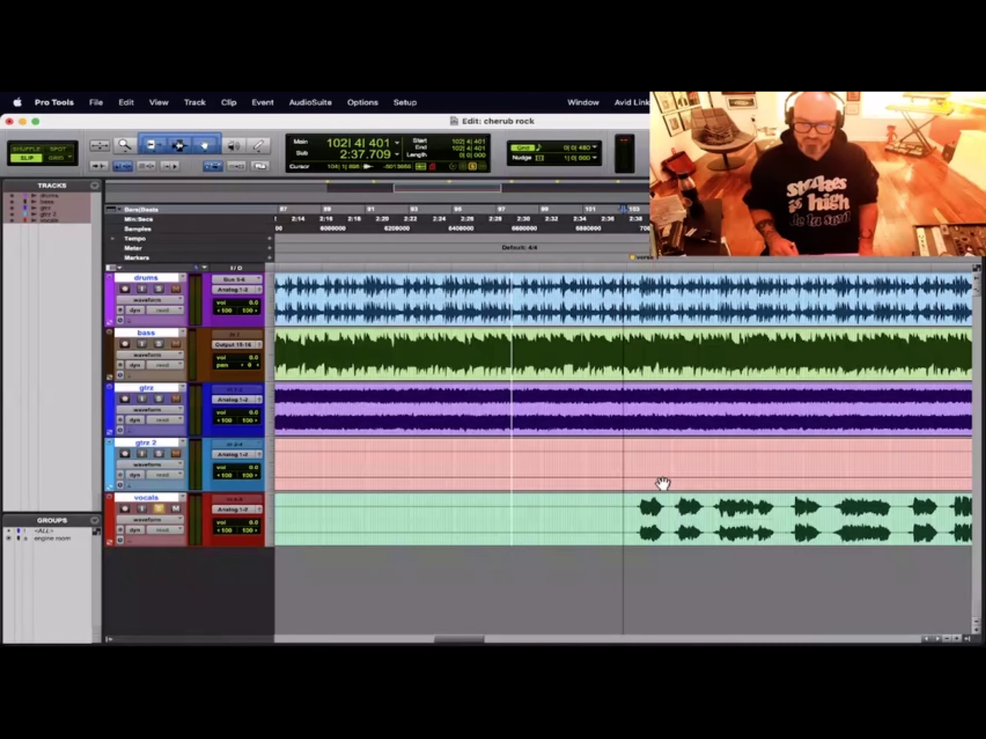
double_click(566, 511)
left_click(566, 511)
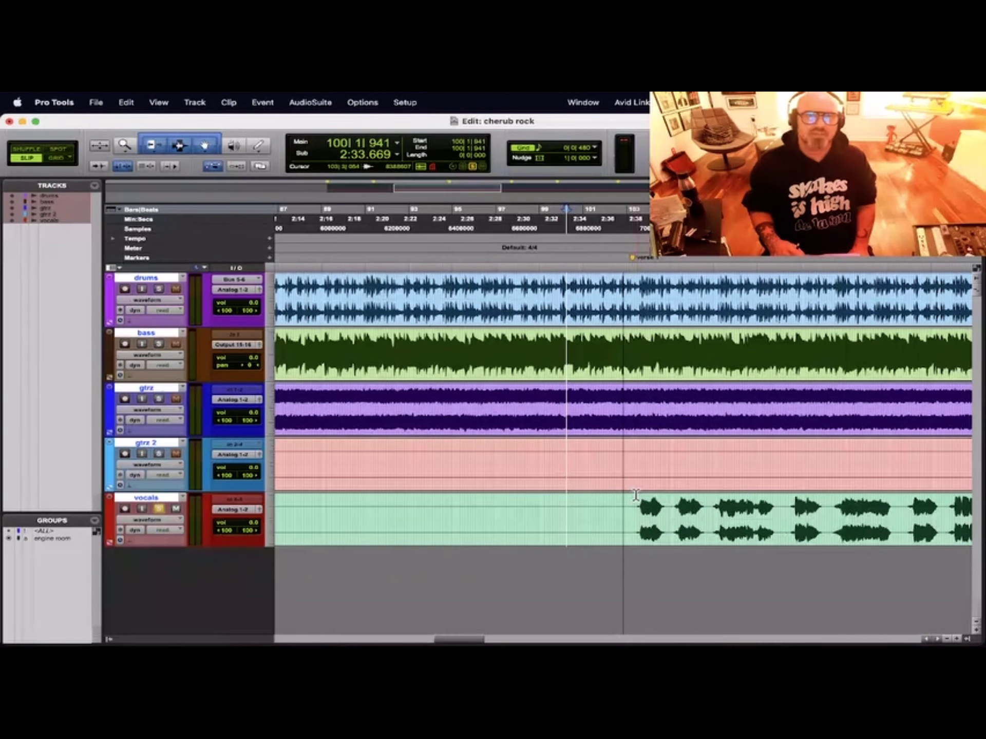
left_click(597, 502)
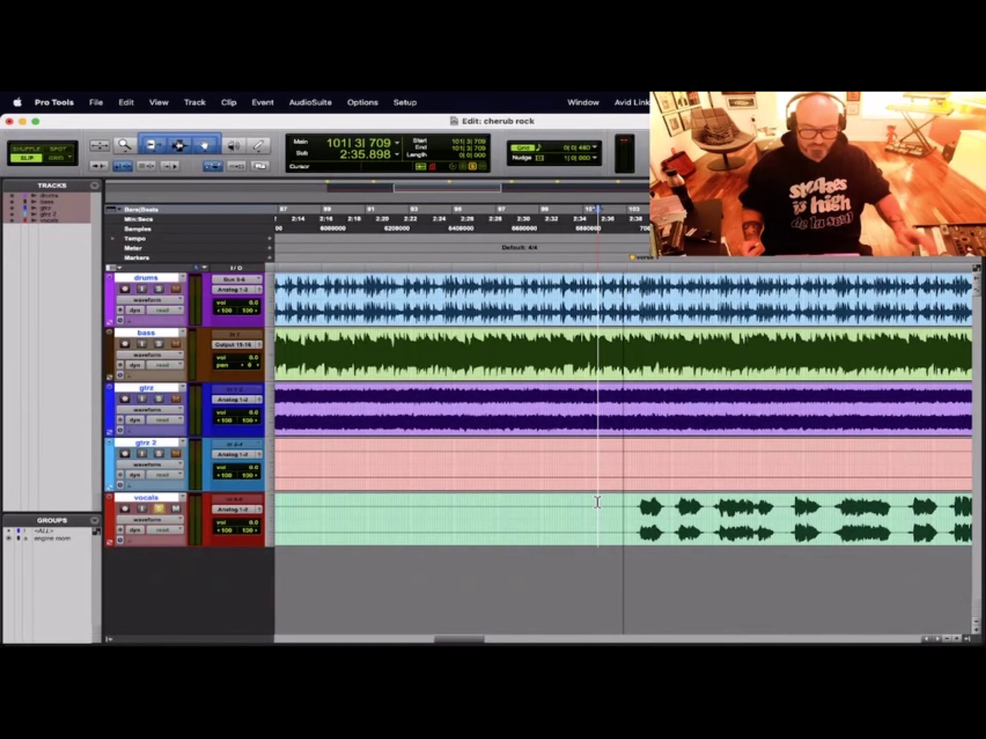
left_click(587, 511)
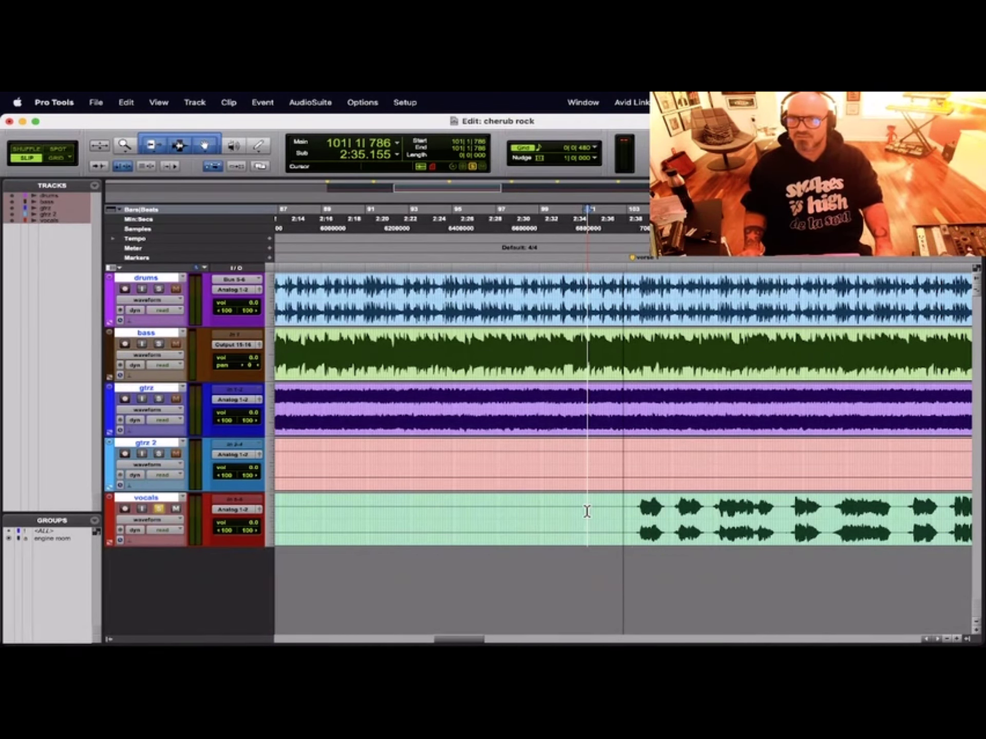
left_click(606, 504)
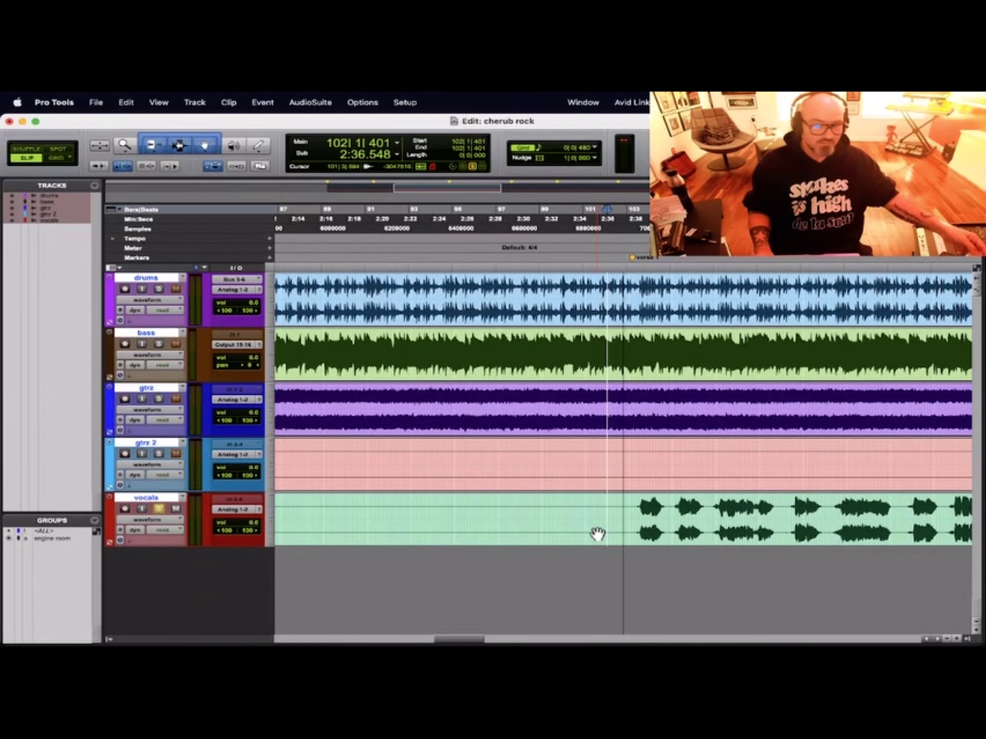
left_click(599, 513)
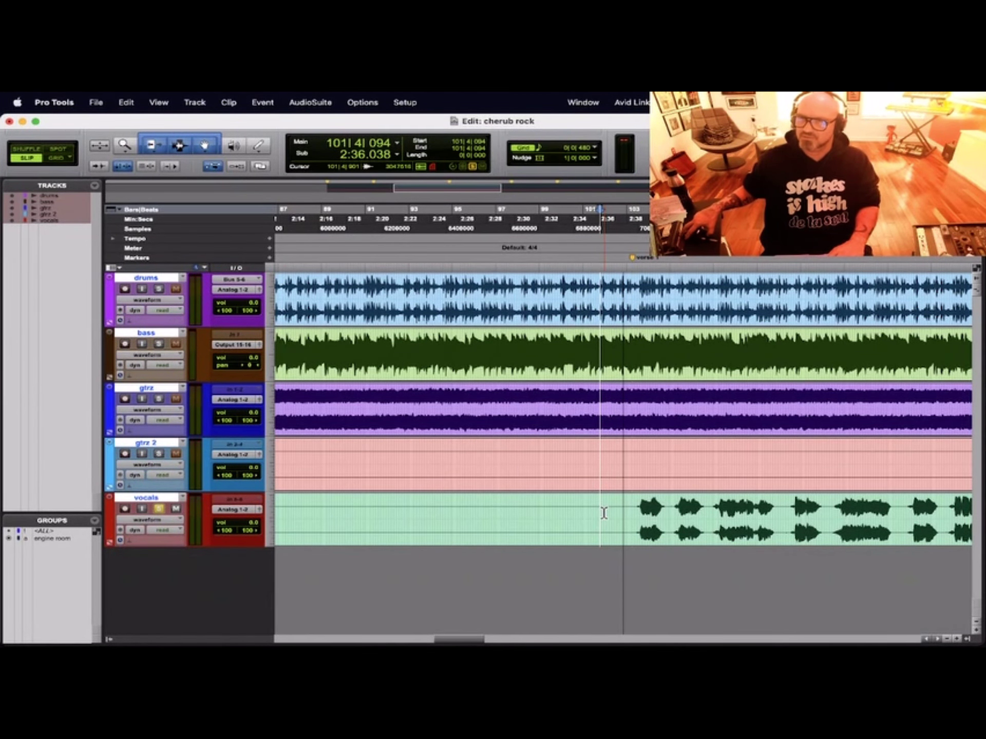
- Listen to the soloed vocals from verse 1 to the end of chorus 2, with the Mix window shown
key("space")
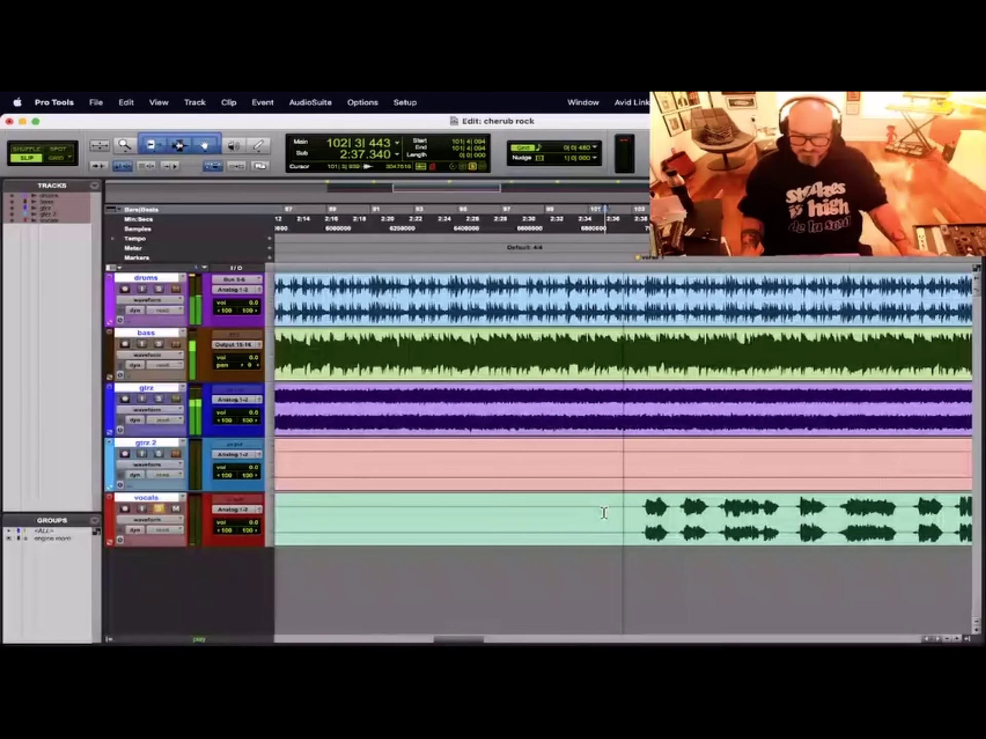
key("r")
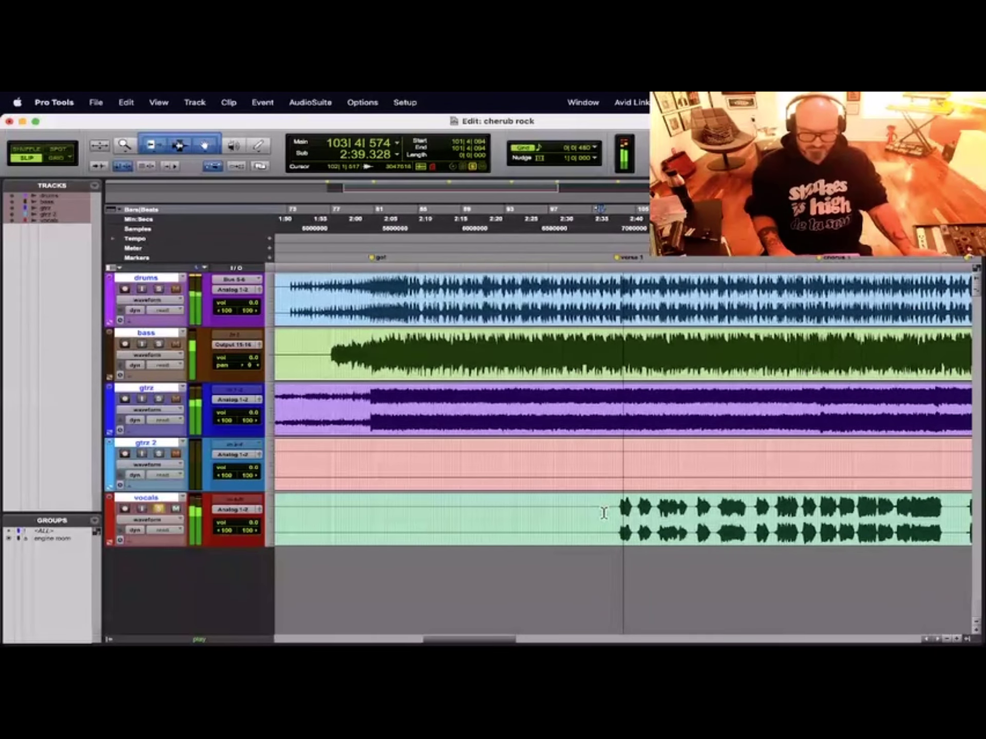
key("r")
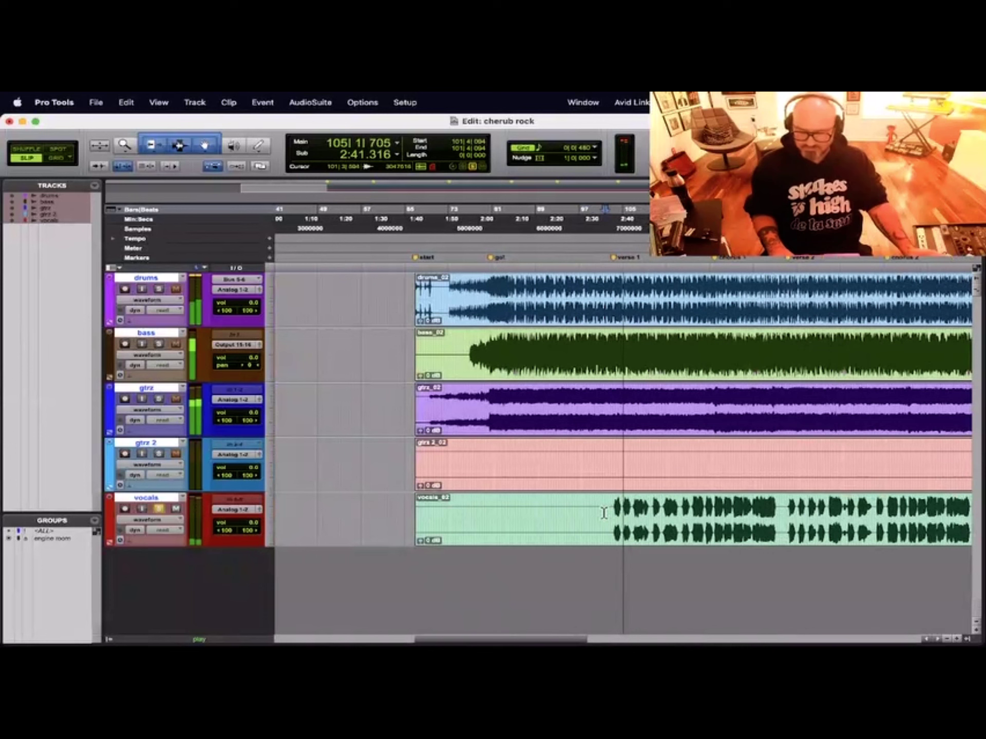
key("super+equal")
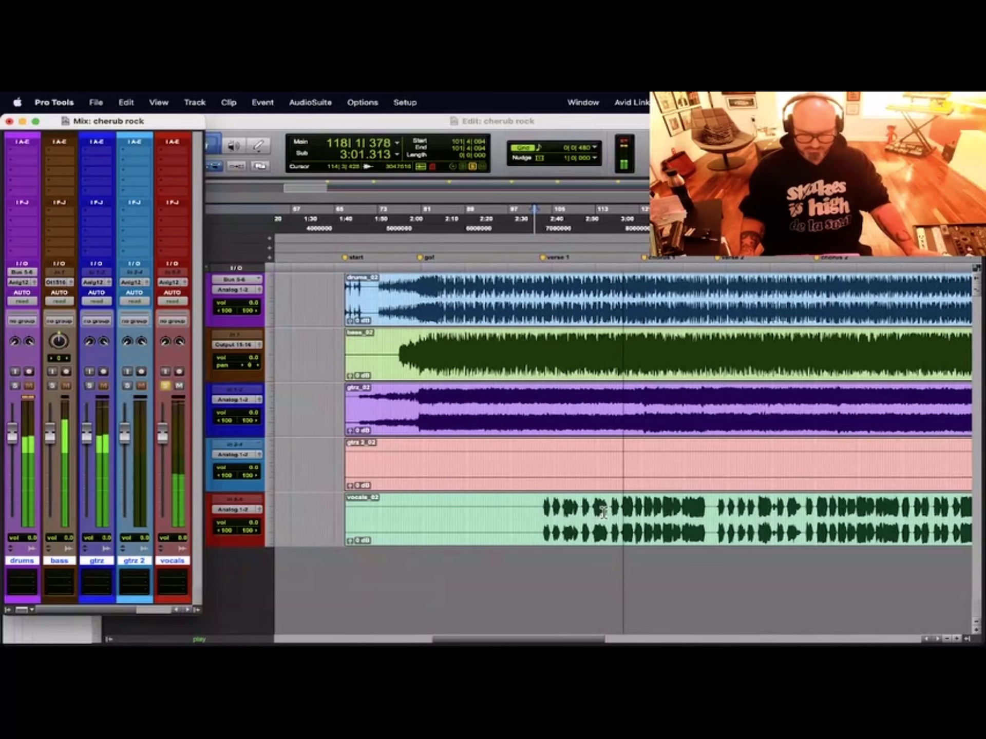
key("super+bracketright")
key("super+bracketright")
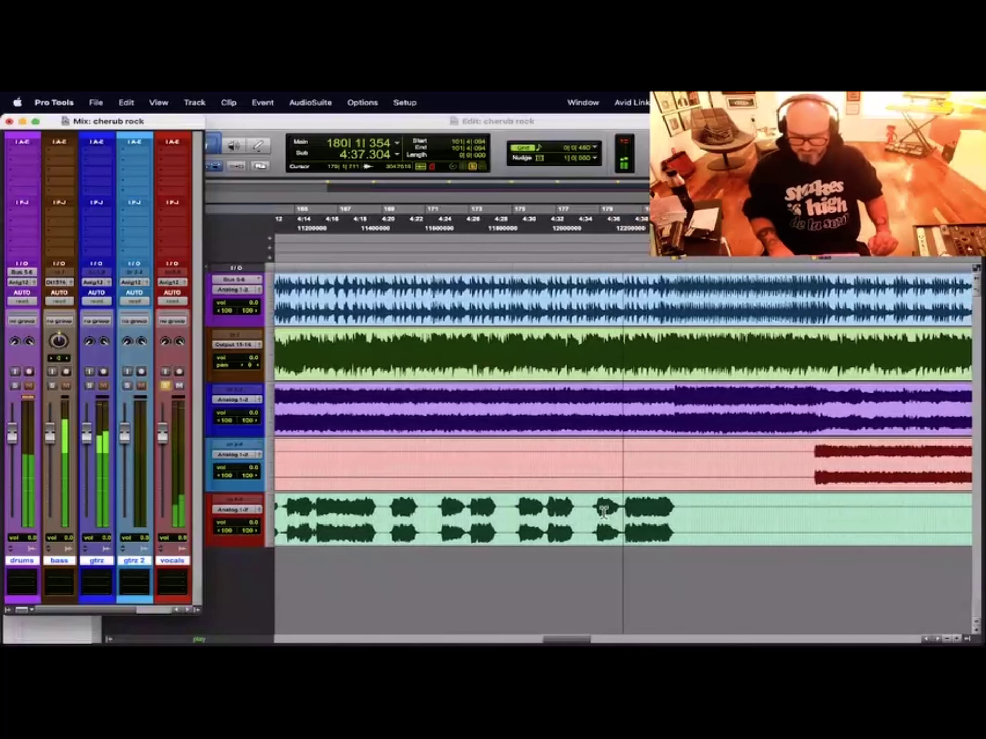
key("r")
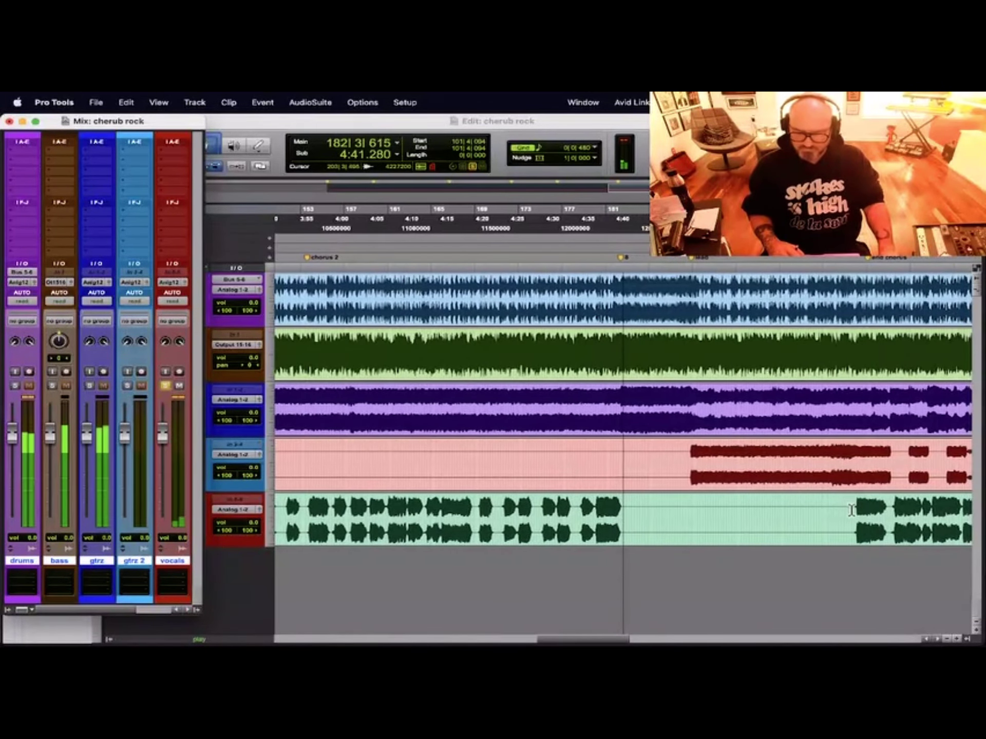
- Listen to the soloed vocals from just before the end chorus at 203|1|112 until past the coda marker, and stop playback
left_click(842, 507)
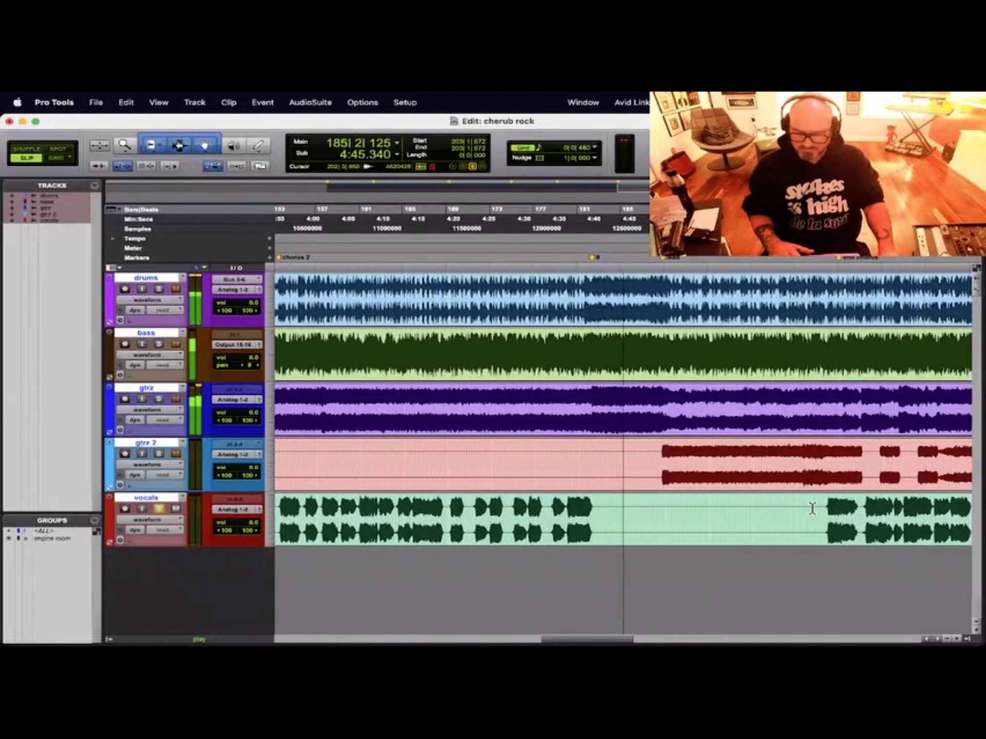
left_click(811, 508)
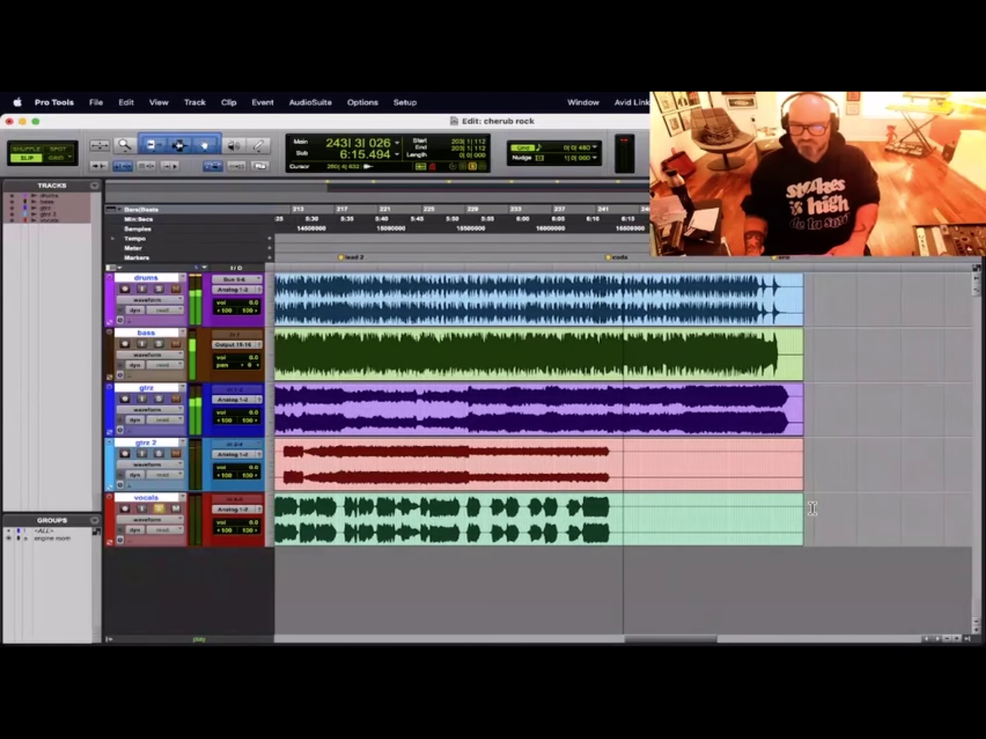
key("space")
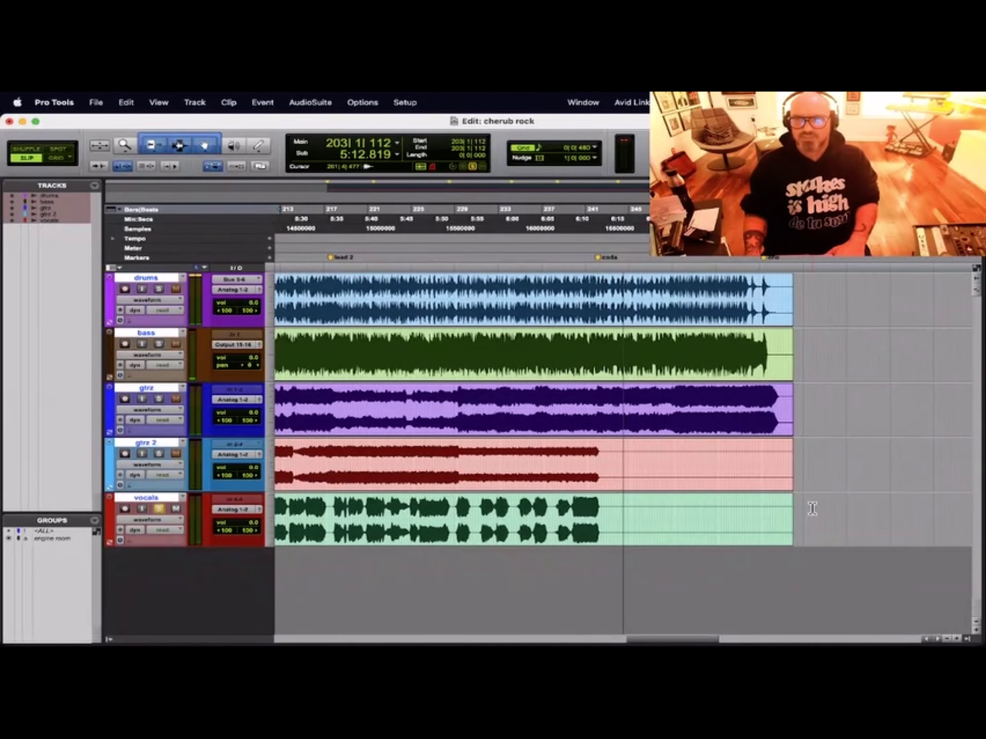
- Audition the last vocal phrase before the coda marker, starting from about bar 239, and stop playback
left_click(567, 506)
key("space")
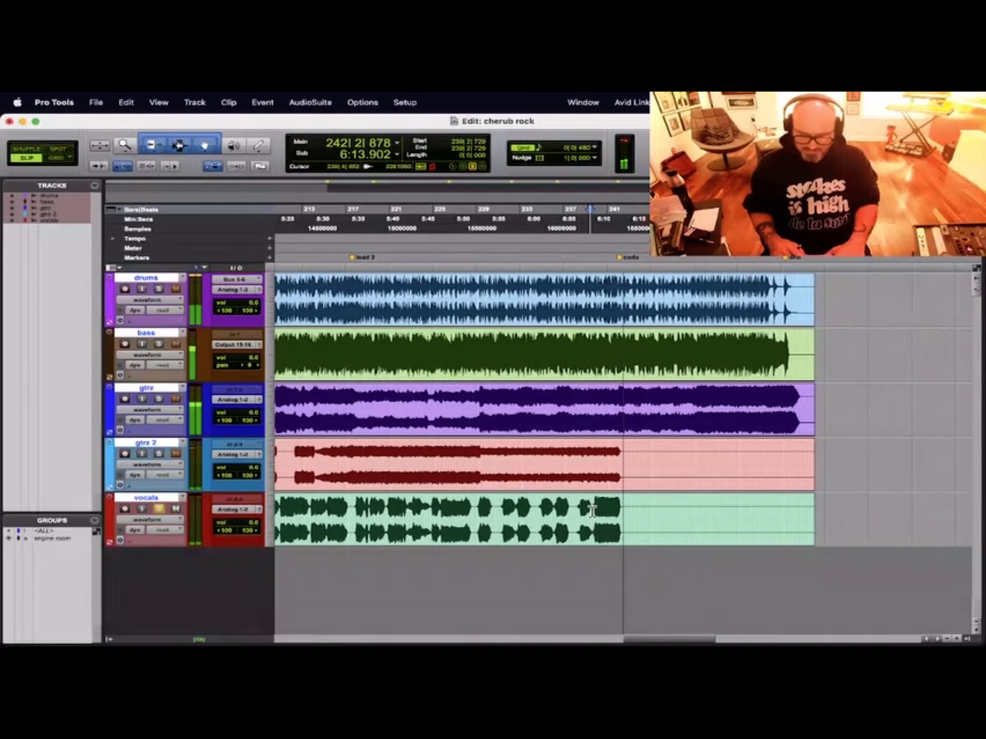
left_click(592, 511)
key("super+bracketright")
key("super+bracketright")
key("super+bracketright")
left_click(633, 507)
key("space")
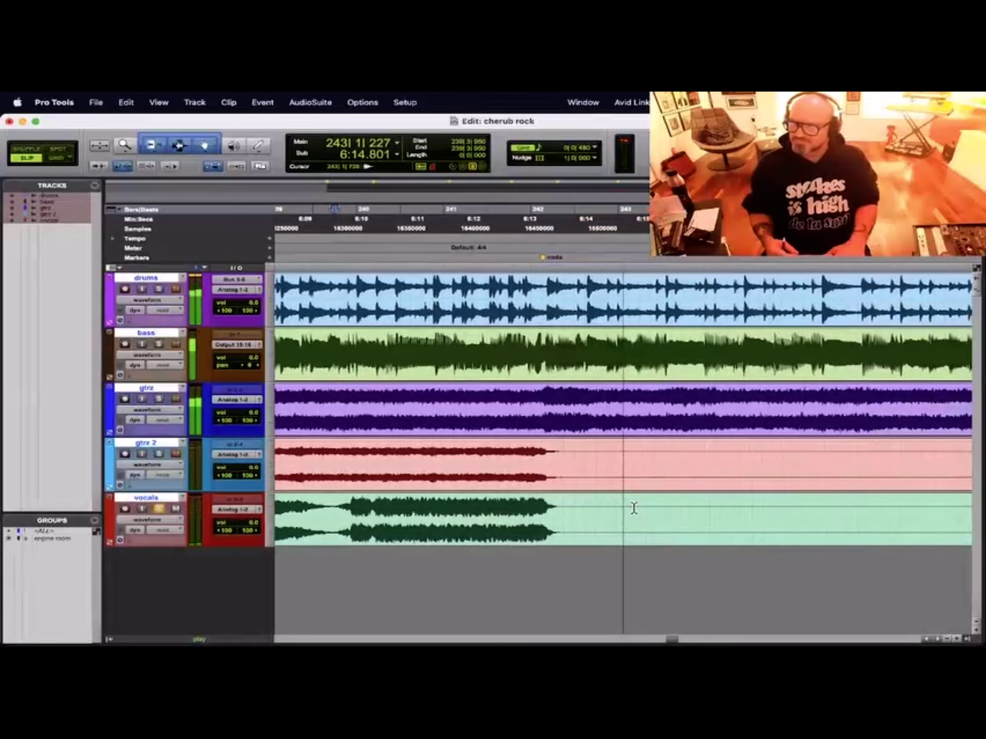
key("space")
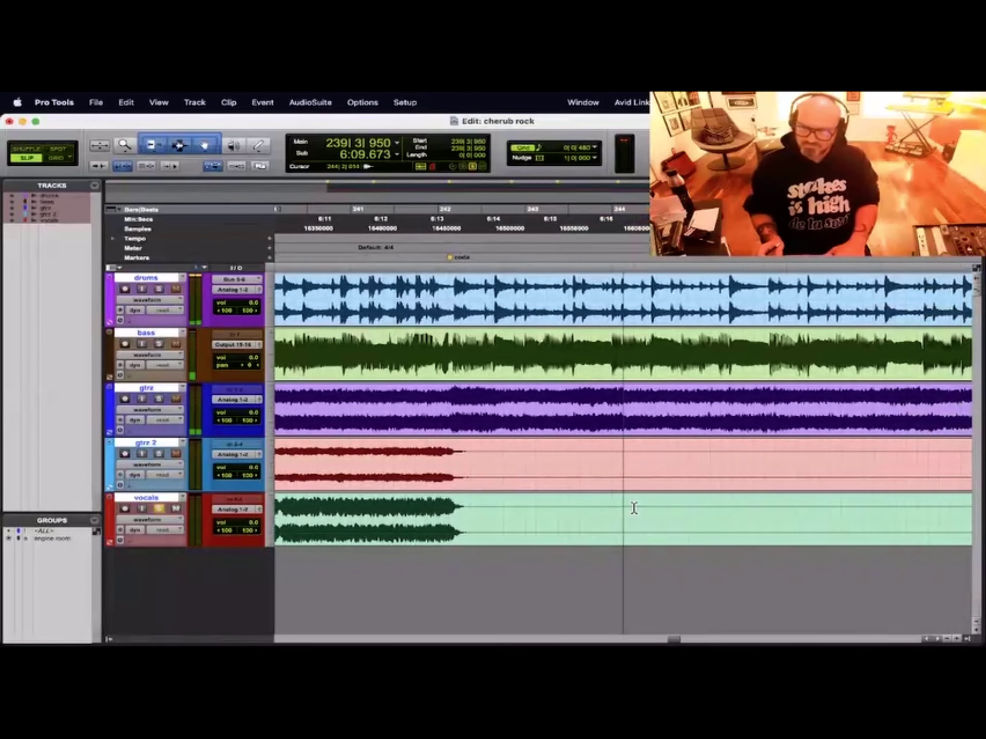
- Return to verse 1 and place the edit cursor just before the first vocal phrase, at 103|1|304
key("super+bracketleft")
key("super+bracketleft")
key("super+bracketleft")
key("super+bracketleft")
key("super+bracketleft")
key("super+bracketleft")
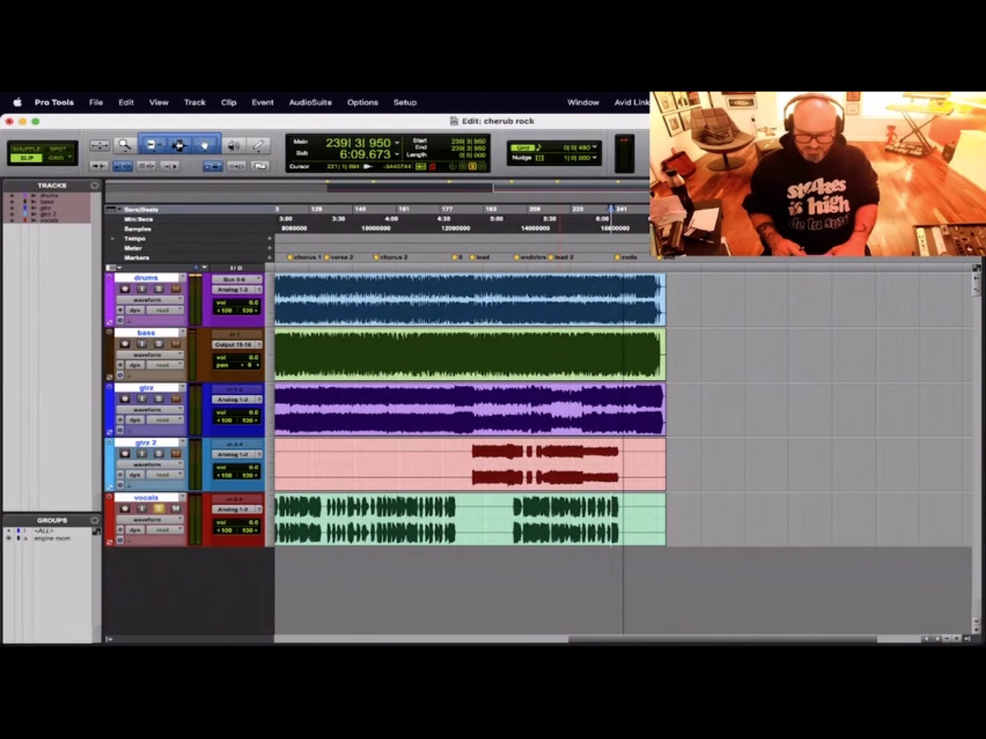
left_click_drag(644, 640, 545, 640)
left_click(444, 506)
key("super+bracketright")
key("super+bracketright")
key("super+bracketright")
key("super+bracketright")
key("super+bracketright")
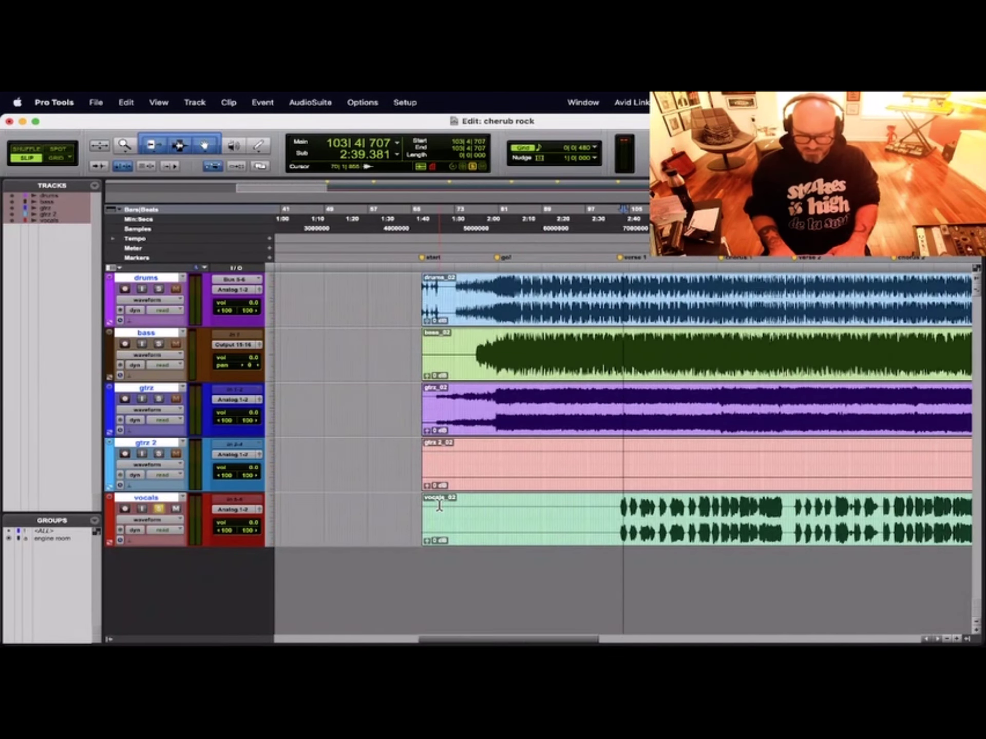
left_click(586, 504)
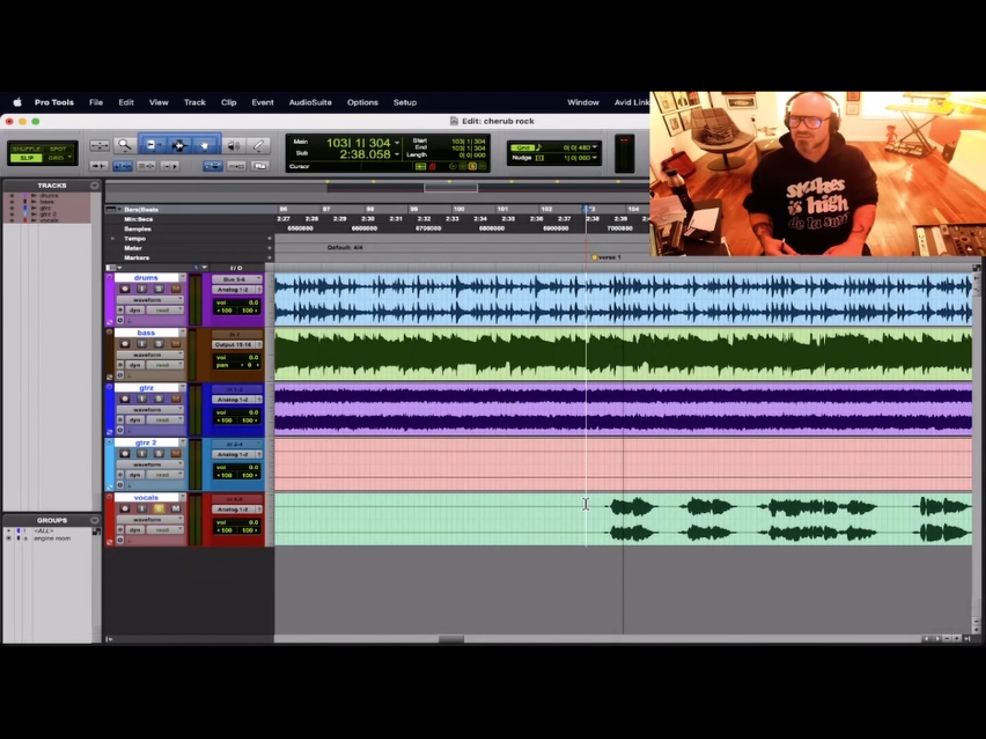
- Listen to the soloed vocals from the start of verse 1 at 103|1|304 to past bar 113, and stop playback
key("space")
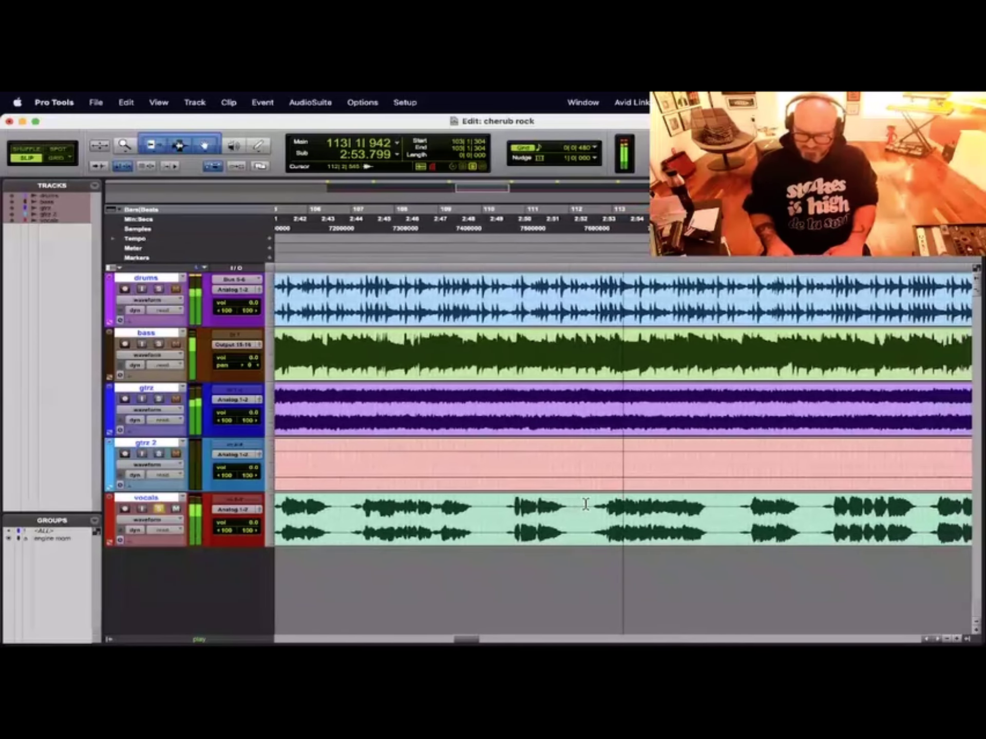
key("super+bracketleft")
key("super+bracketleft")
key("super+bracketleft")
key("space")
- Audition the gap after chorus 1's last vocal phrase, starting from 133|1|880, and stop playback
left_click(723, 506)
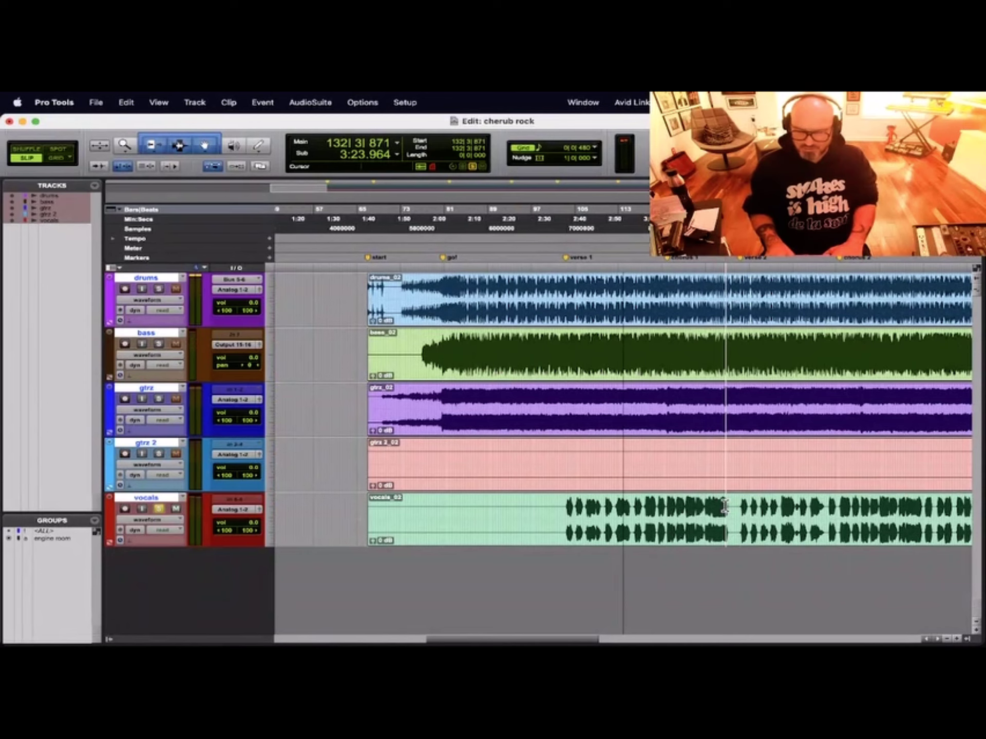
key("super+bracketright")
key("super+bracketright")
key("super+bracketright")
key("super+bracketright")
left_click(667, 514)
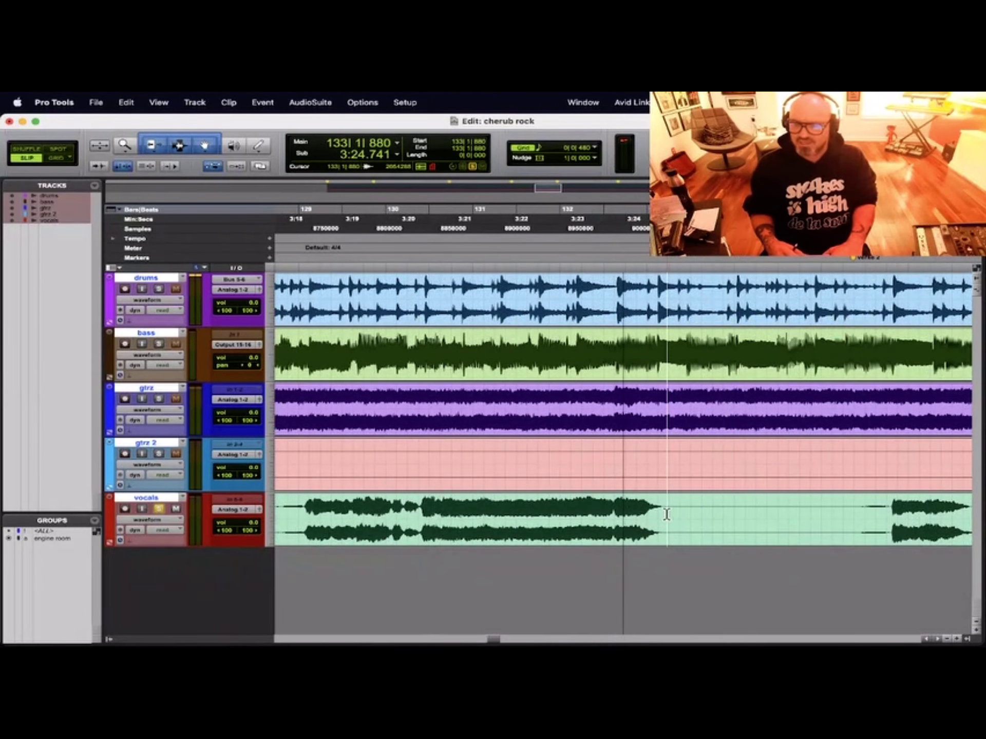
key("space")
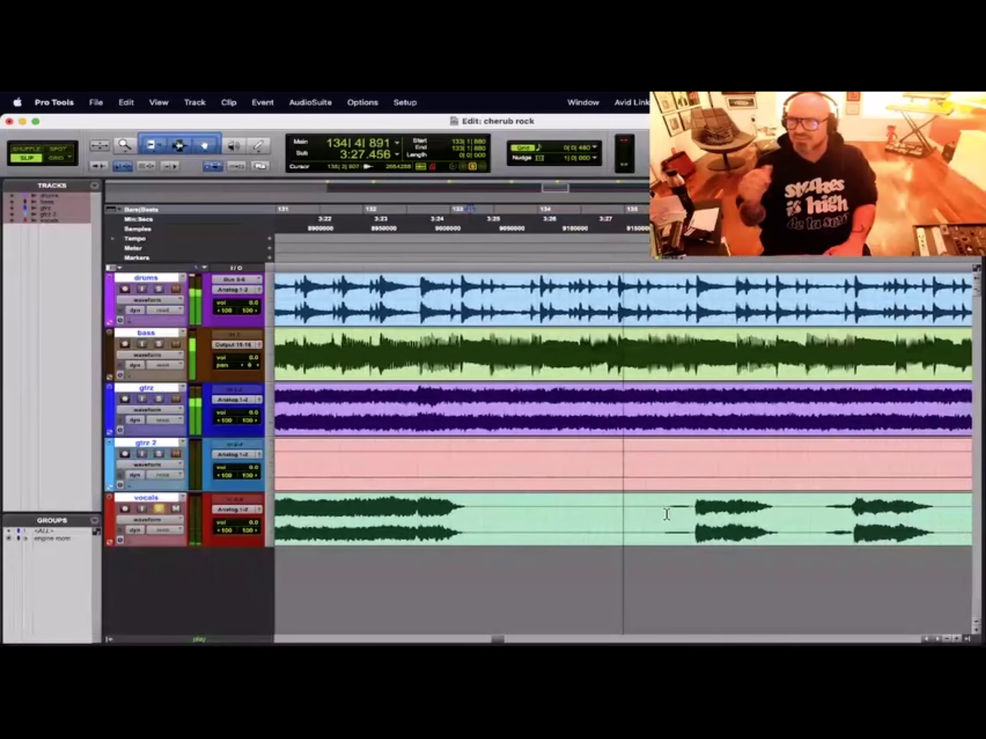
key("space")
- Select the vocals track's gap between chorus 1 and verse 2, from 133|1|938 to 135|2|849, and audition it
left_click_drag(414, 508, 608, 526)
key("space")
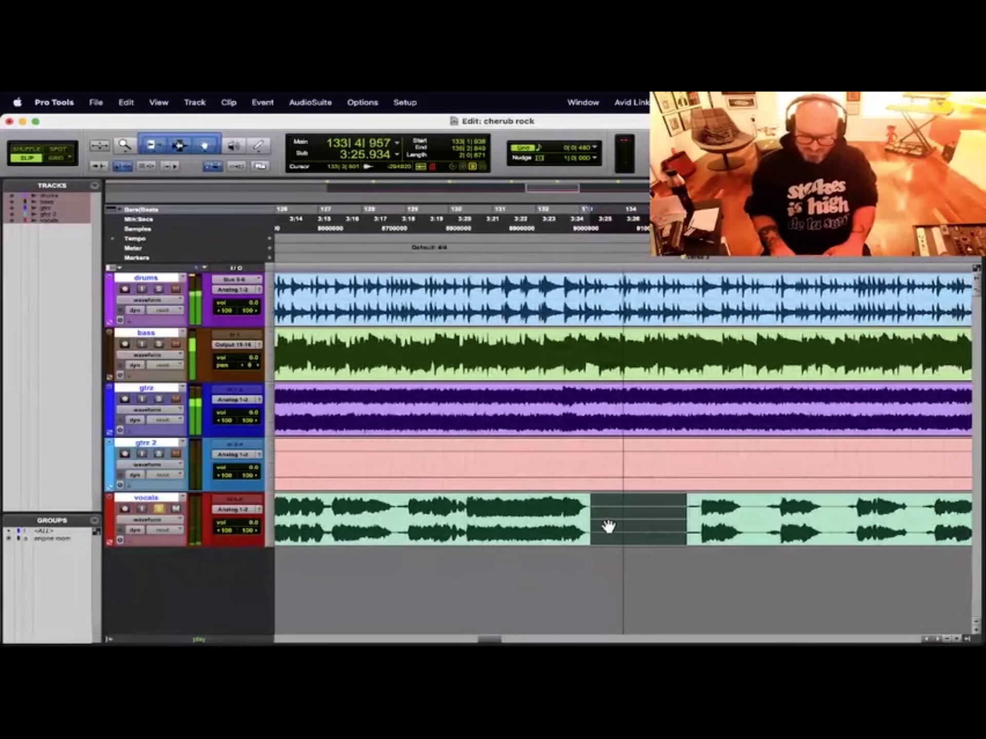
key("super+bracketleft")
key("super+bracketleft")
key("super+bracketleft")
key("space")
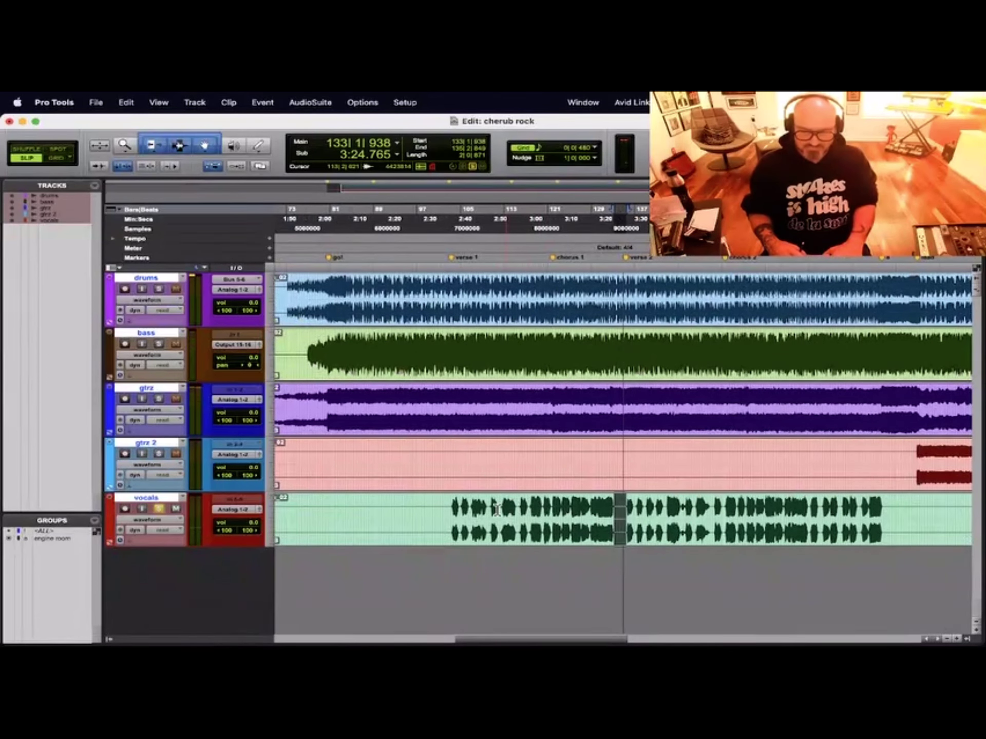
- Place the edit cursor at the start of verse 1, at 103|1|362, and briefly audition the first vocal phrases
left_click(450, 507)
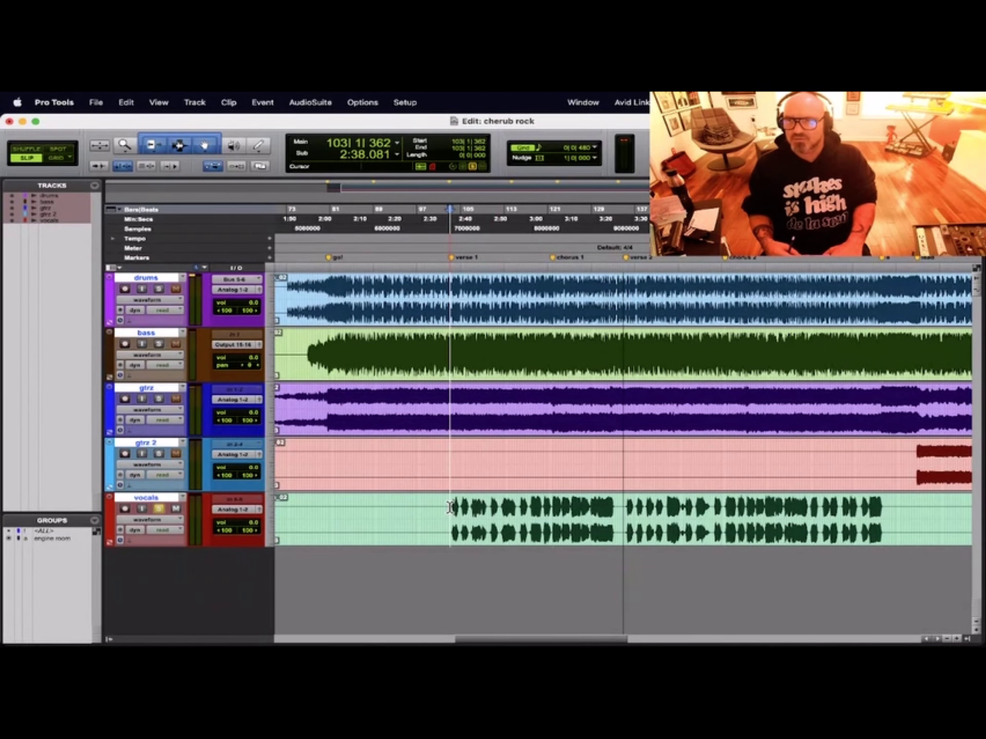
key("space")
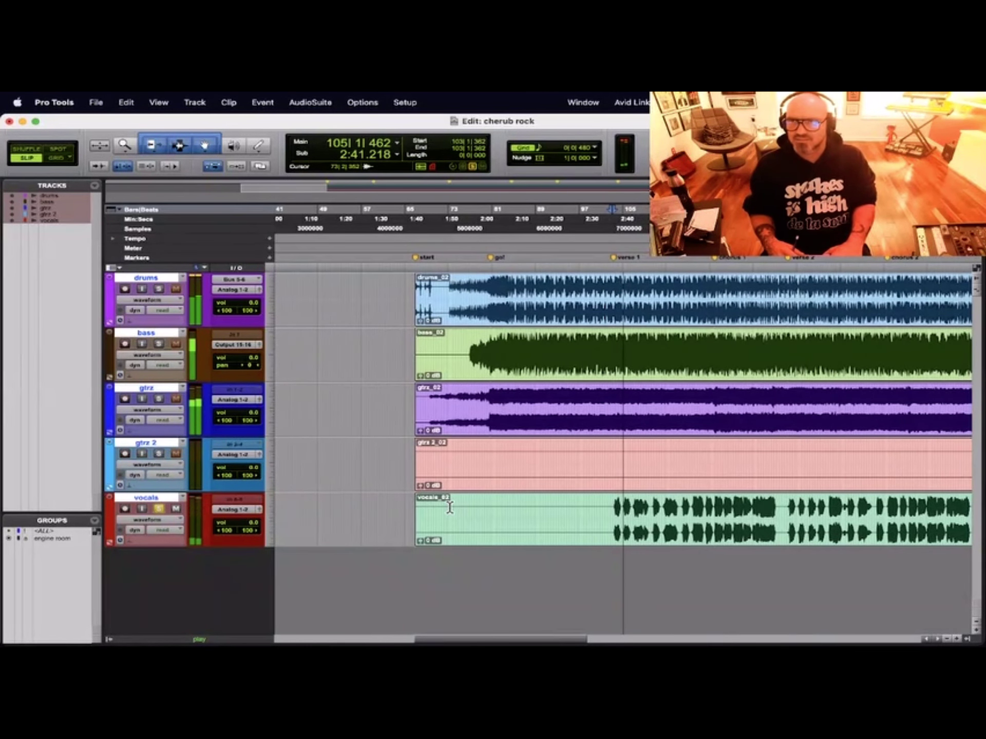
key("space")
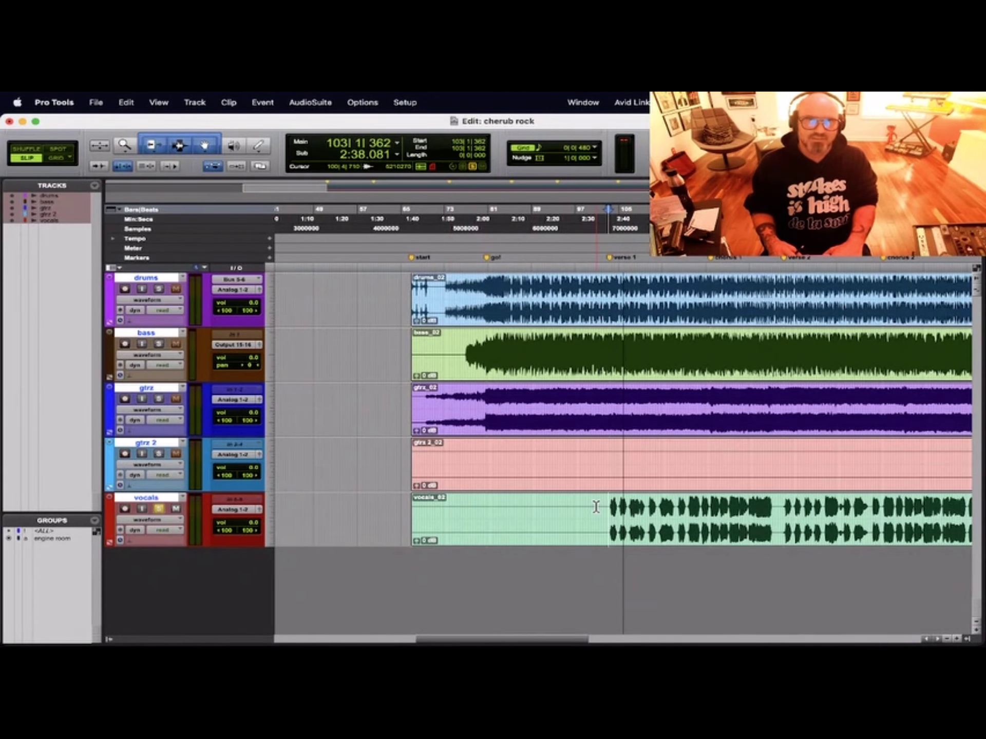
- Replay the soloed vocals from 103|1|362 through verse 1 and into chorus 1, stopping at about bar 125
key("space")
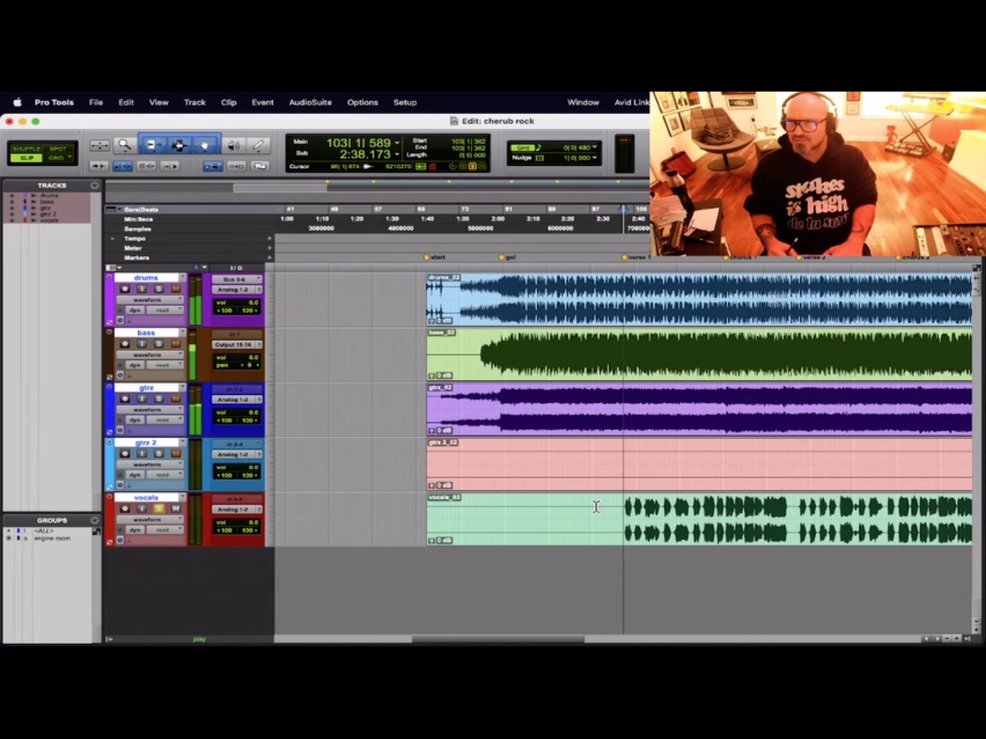
key("super+bracketright")
key("super+bracketright")
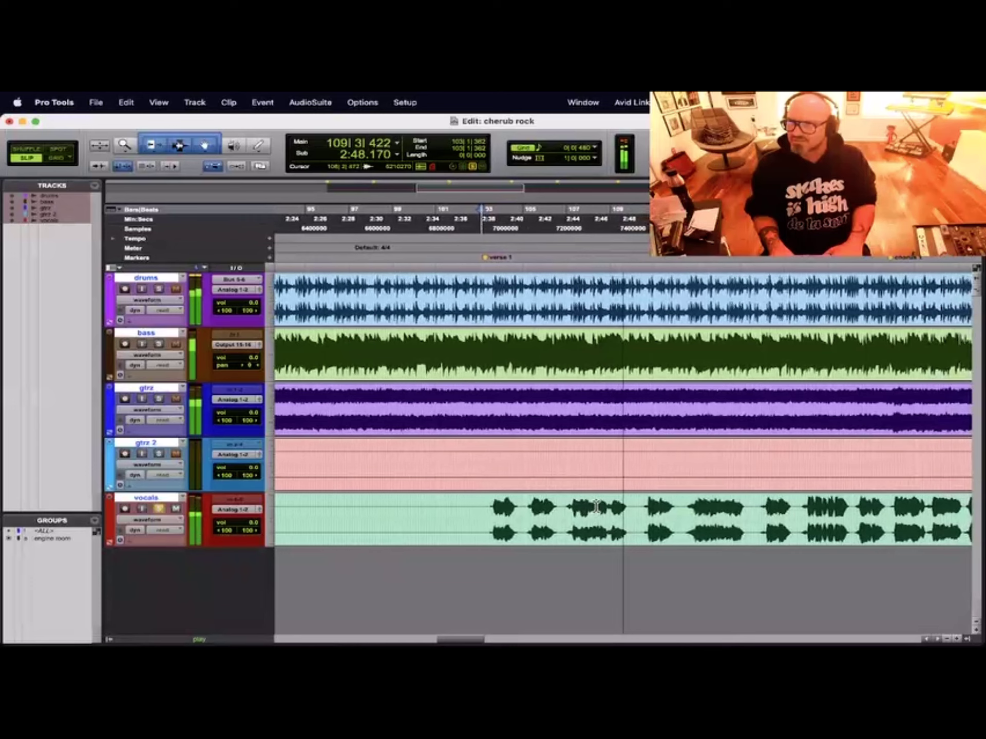
key("super+bracketleft")
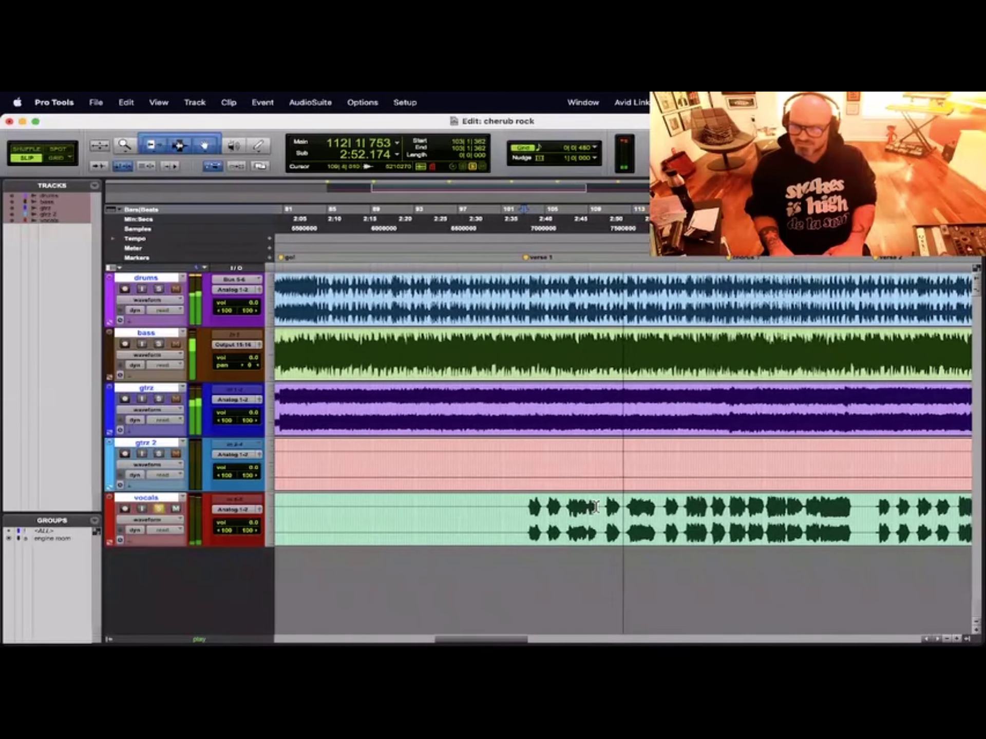
key("super+bracketright")
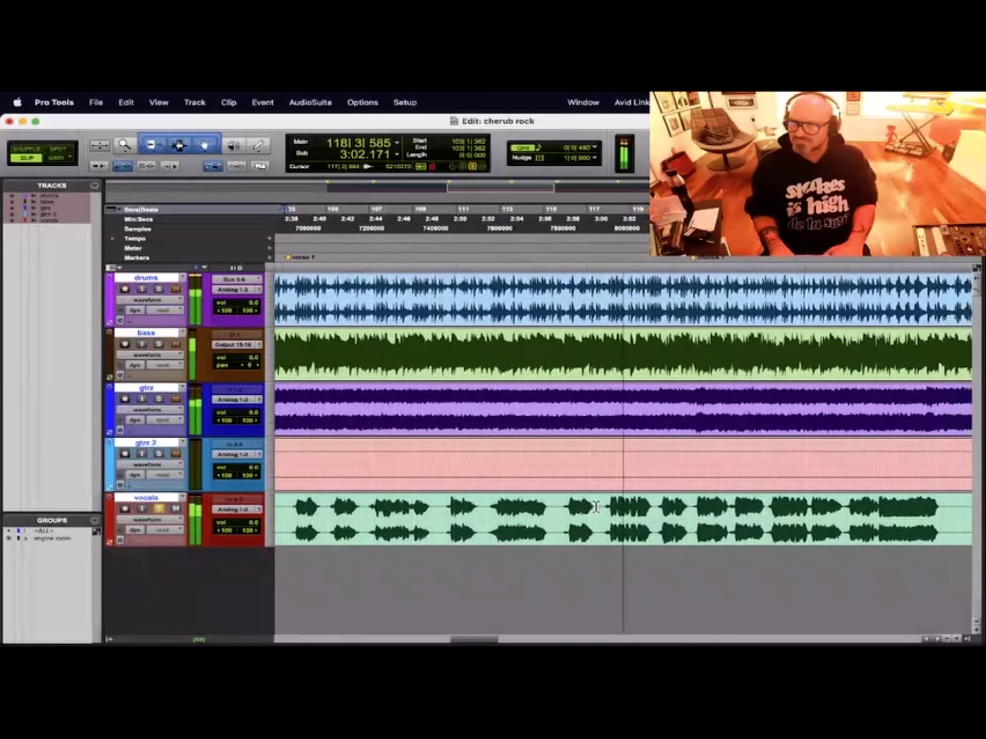
key("super+bracketleft")
key("super+bracketleft")
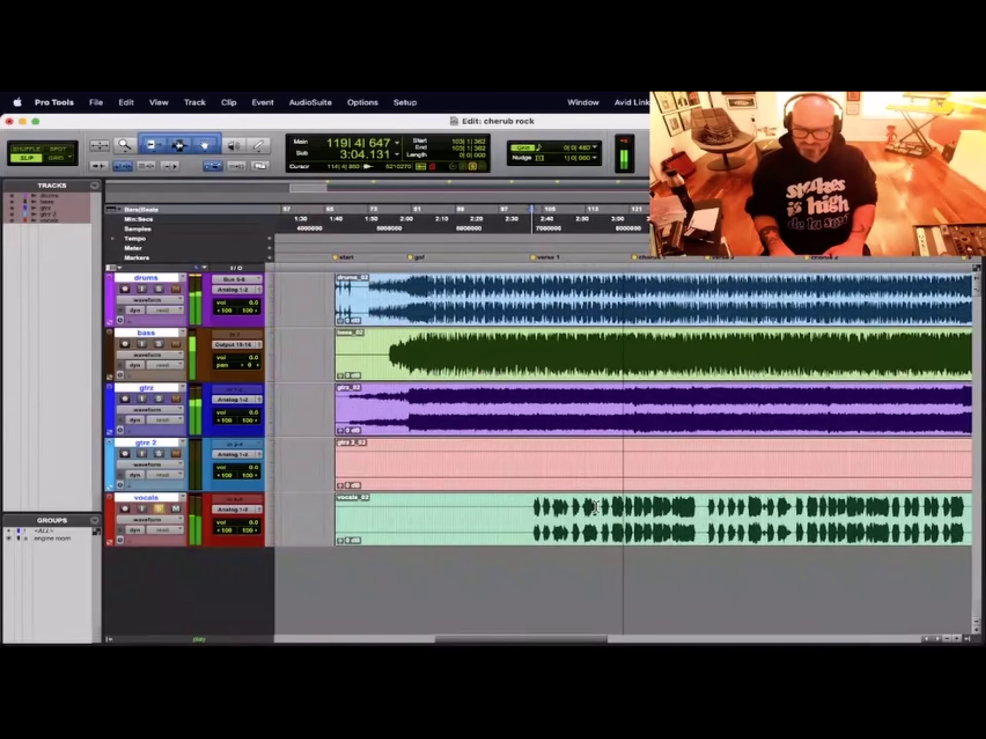
key("super+bracketright")
key("super+bracketright")
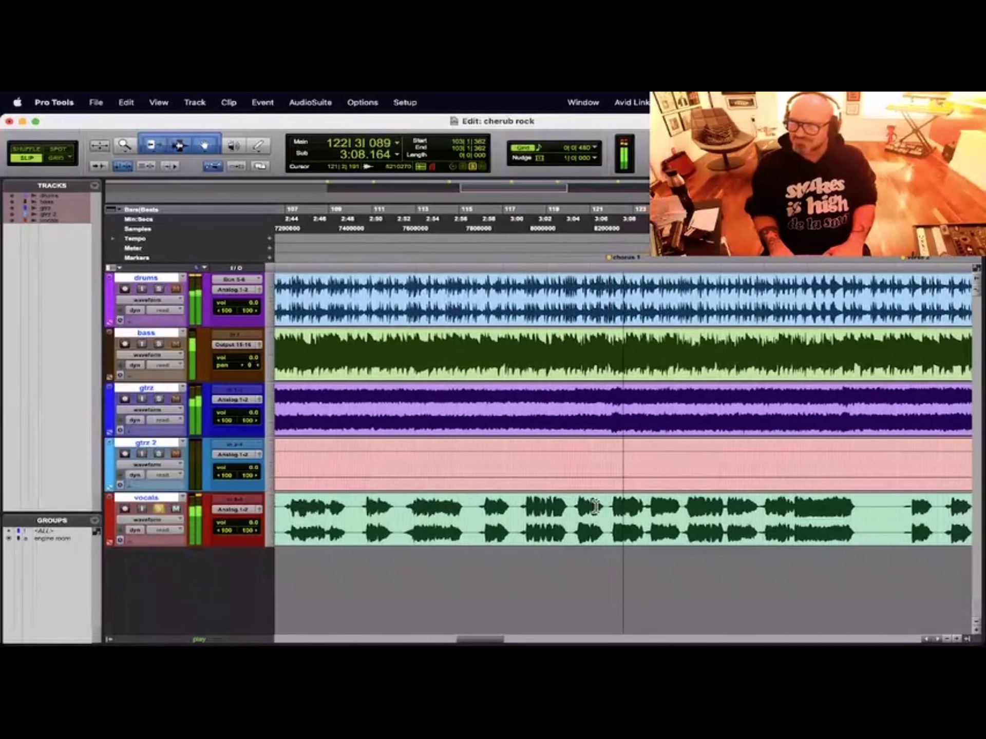
key("super+bracketleft")
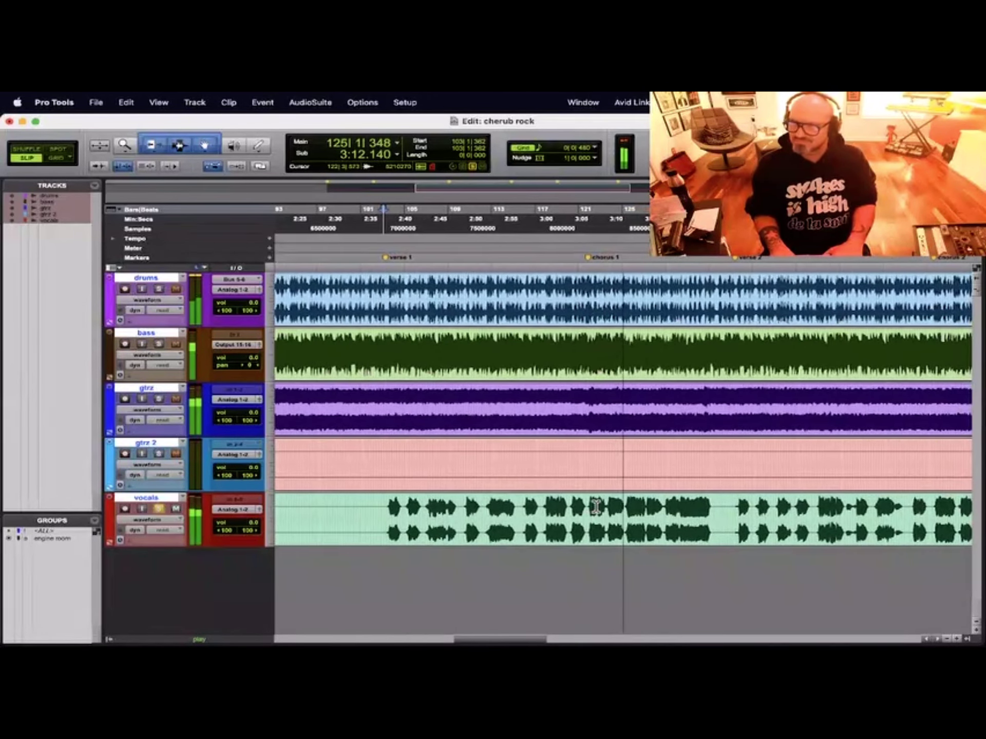
key("space")
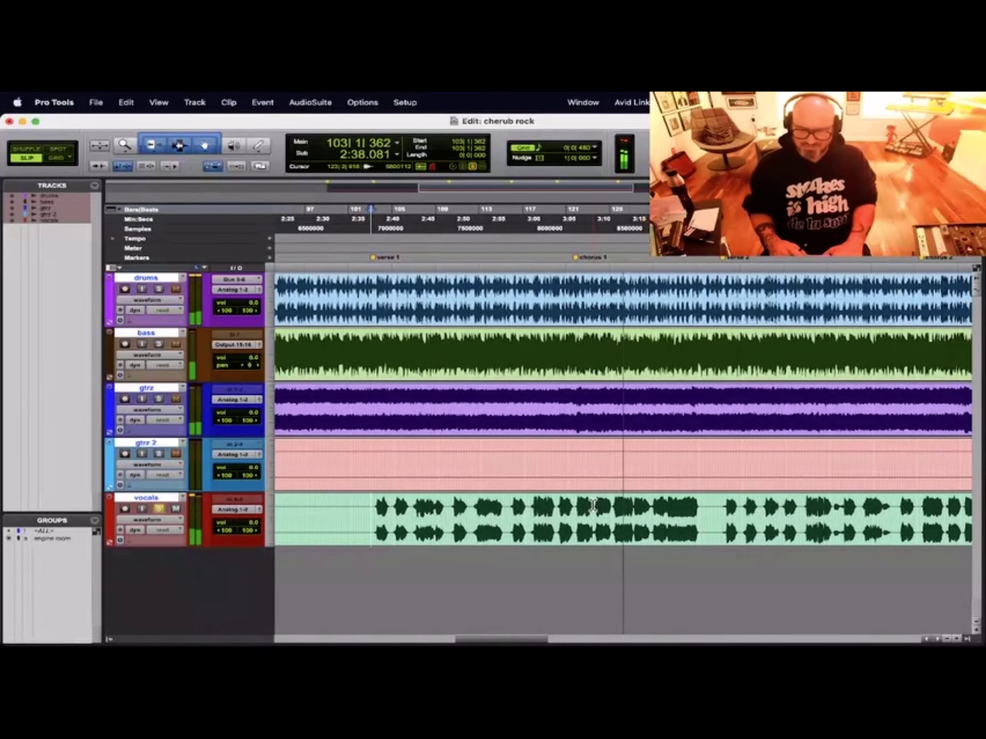
- Audition the opening vocal phrases of verse 2, restarting from 135|2|619, and stop playback
left_click(593, 505)
key("space")
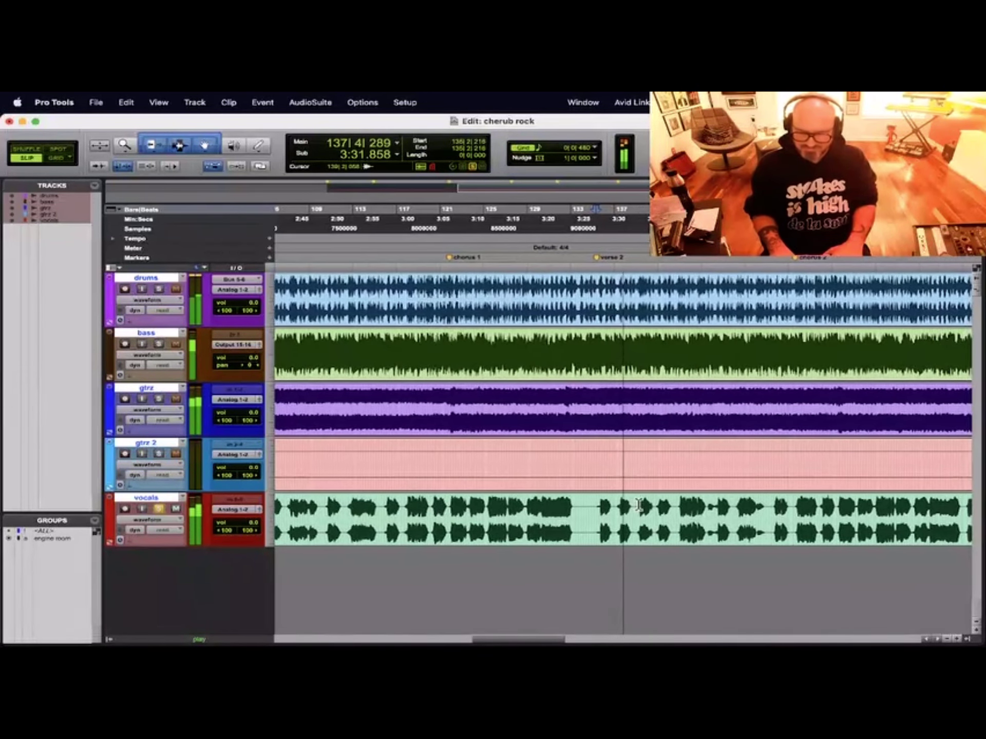
scroll(638, 506, "up", 4)
left_click(483, 506)
key("space")
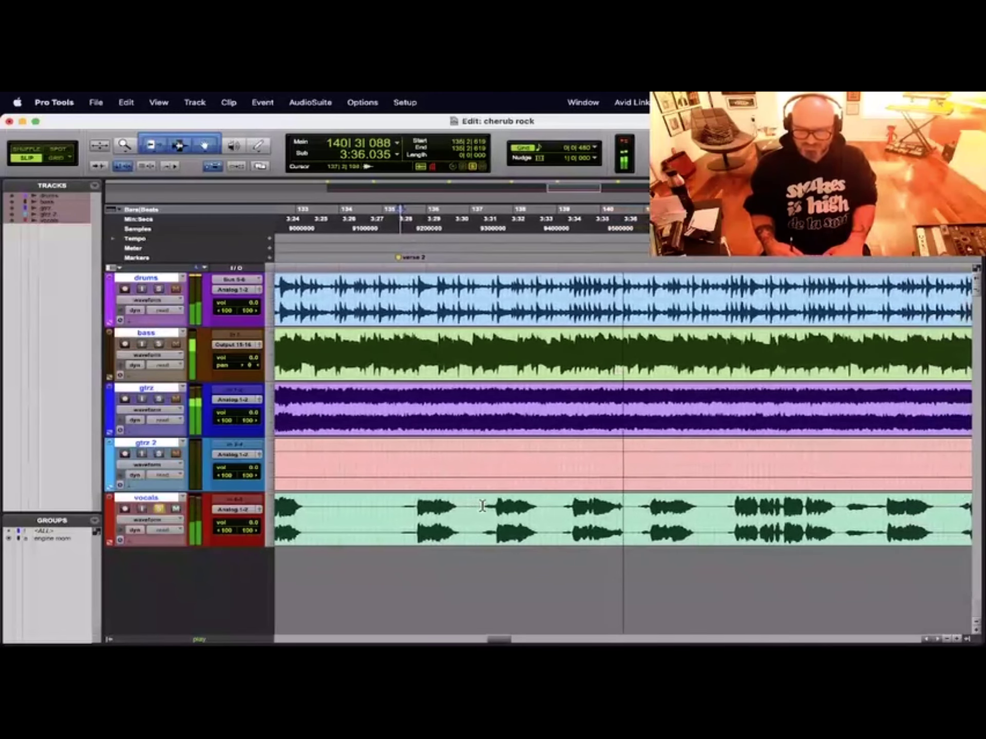
key("space")
- Listen to the verse 2 vocals from 138|4|769 to past bar 145
left_click(545, 499)
key("space")
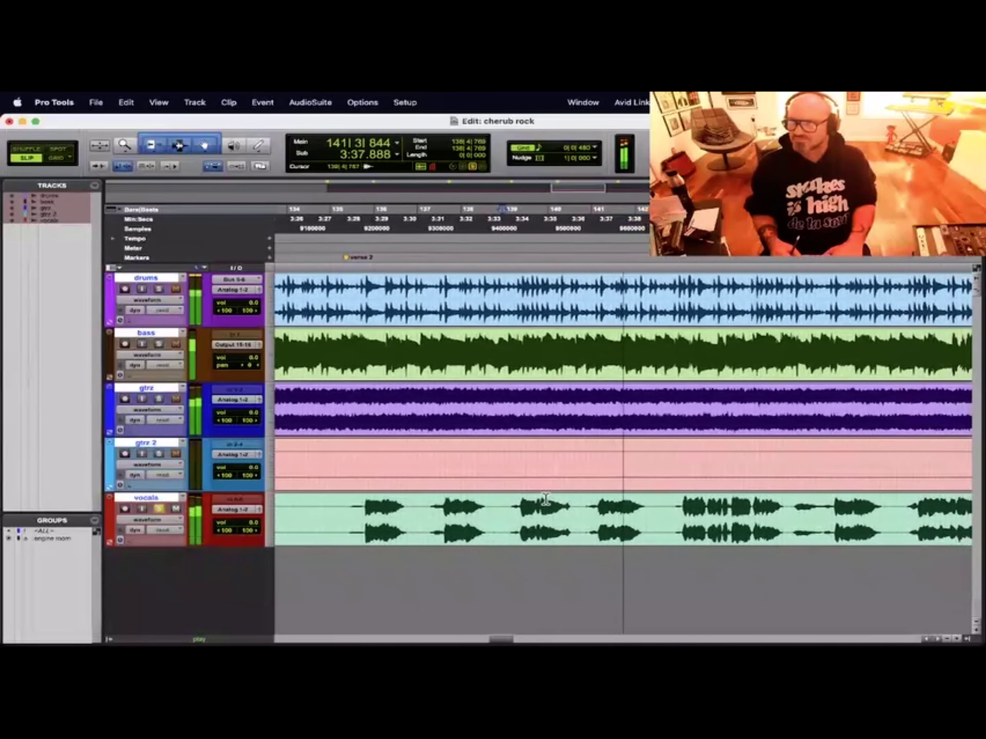
key("r")
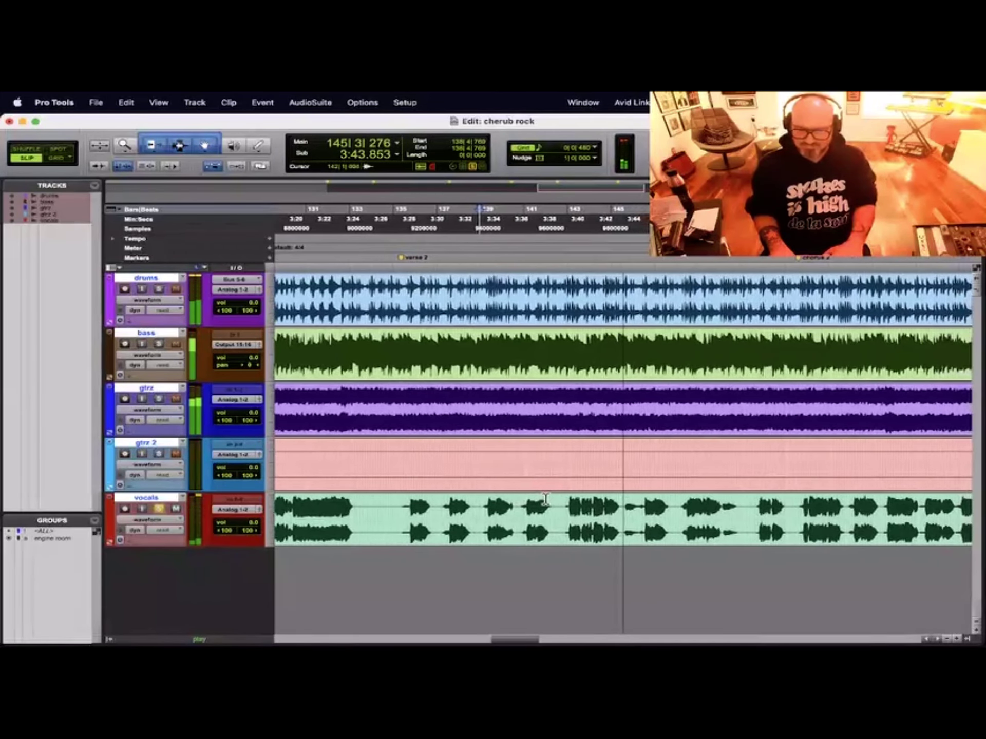
- Audition the verse 2 vocal phrase starting at 142|4|093 three times, extending the last pass to about bar 150
left_click(545, 499)
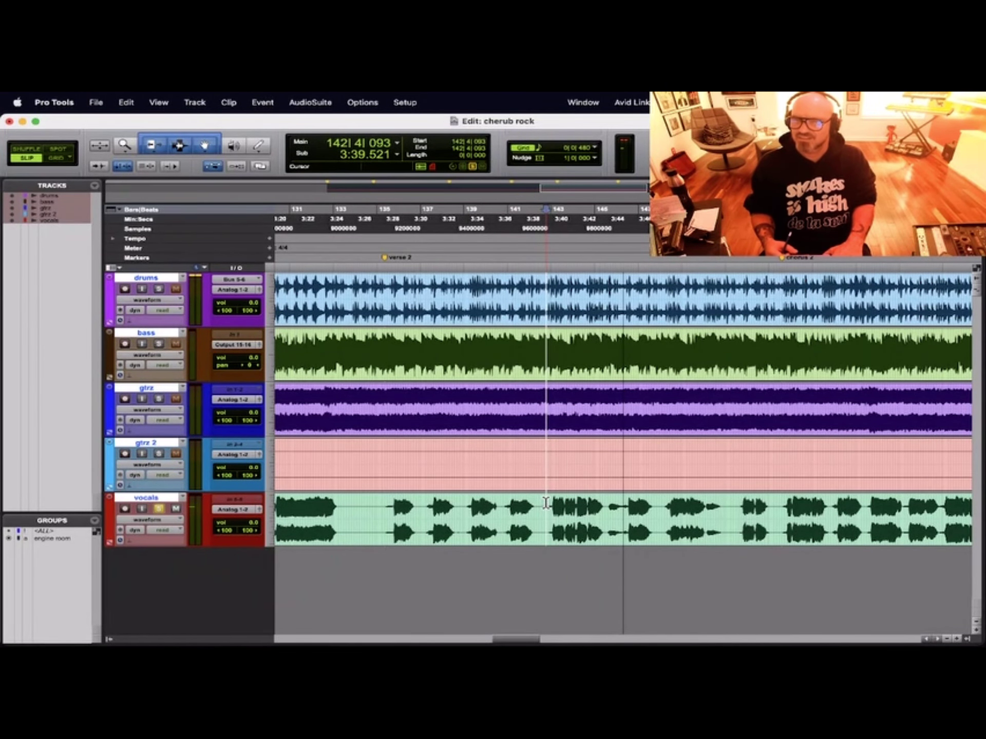
key("space")
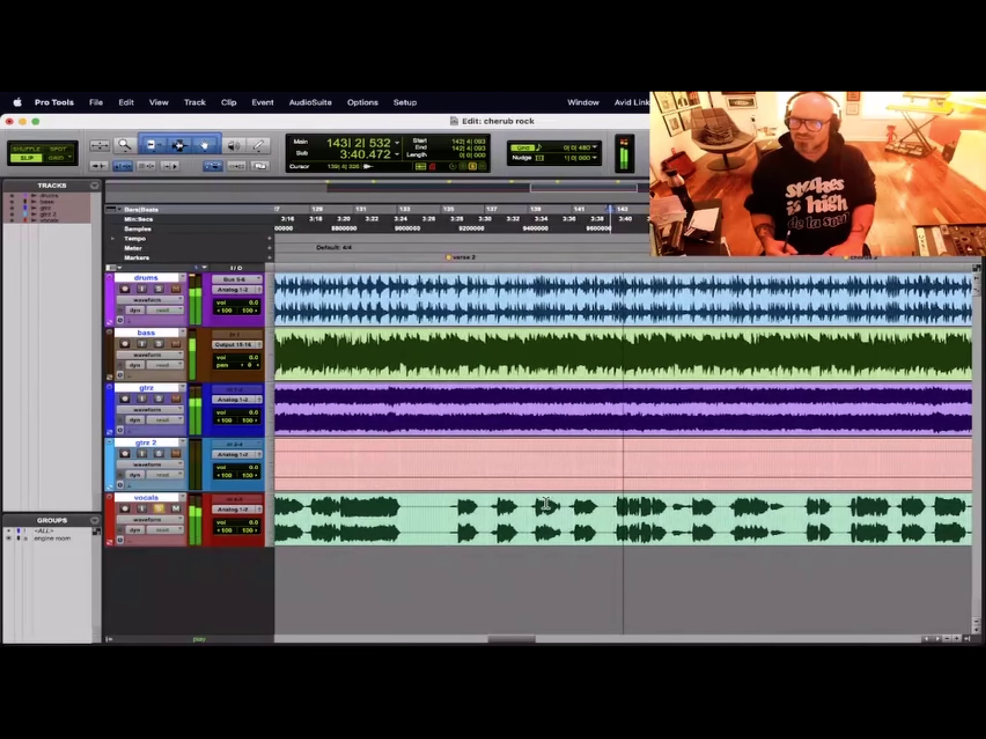
key("space")
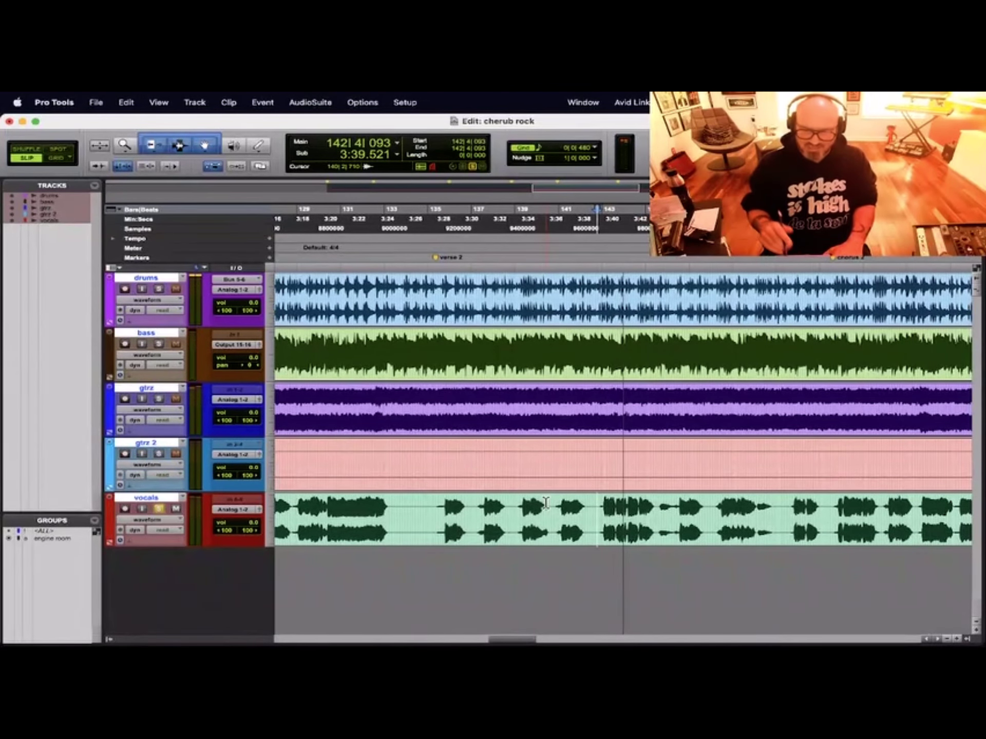
key("space")
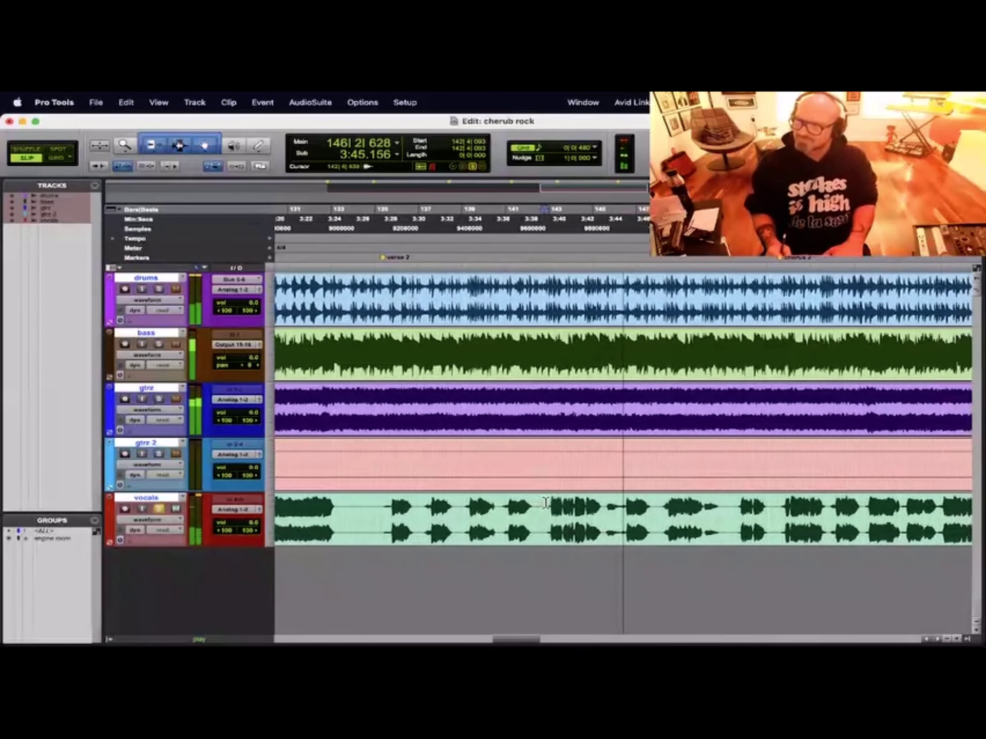
key("space")
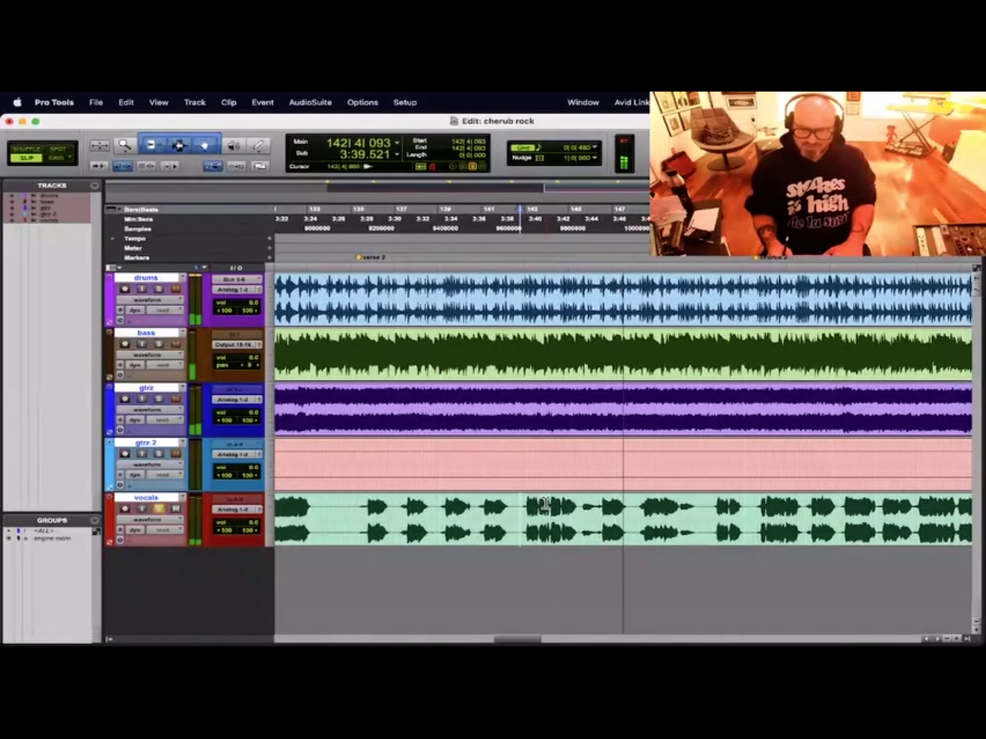
key("space")
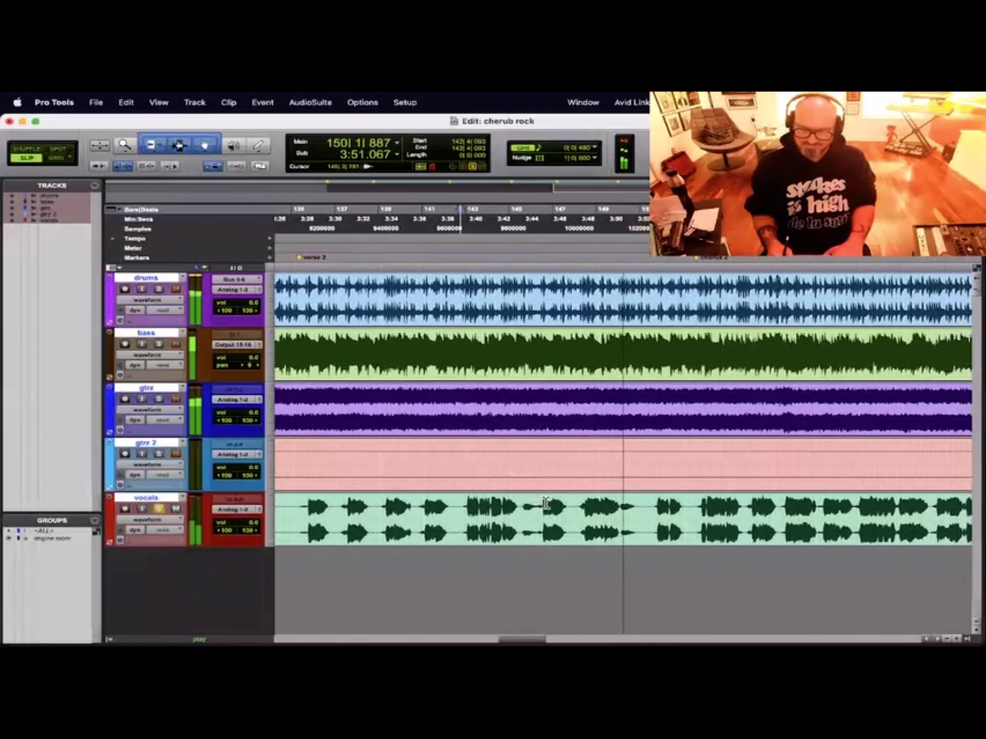
key("space")
- Listen to the soloed vocals from 147|4|933 into chorus 2, and stop playback at about bar 158
left_click(559, 507)
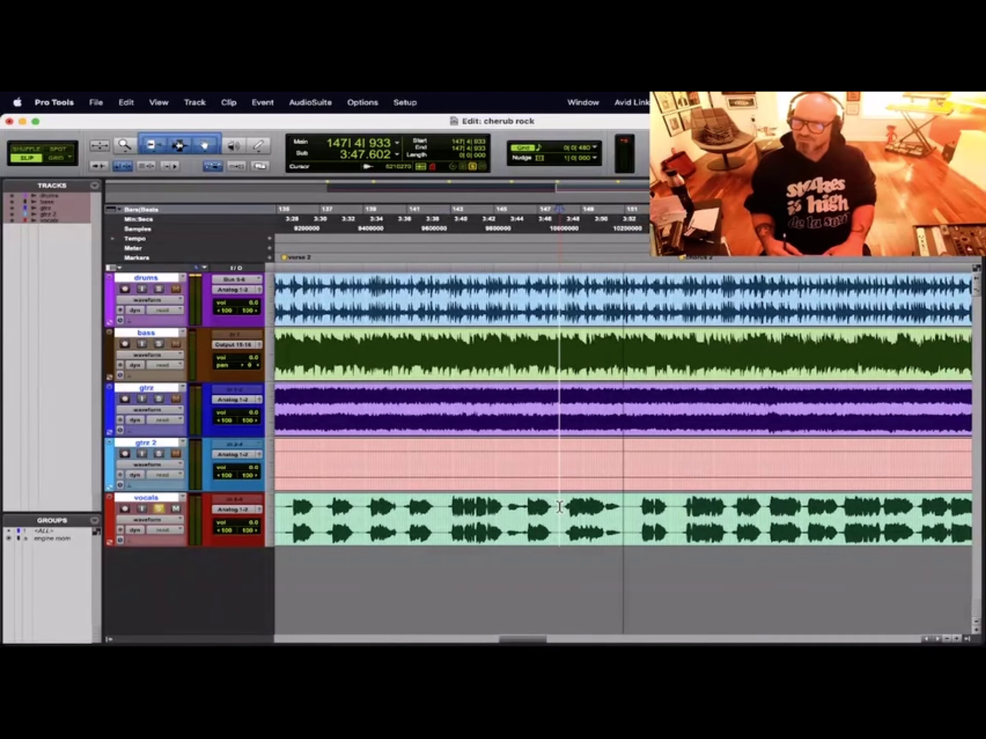
key("space")
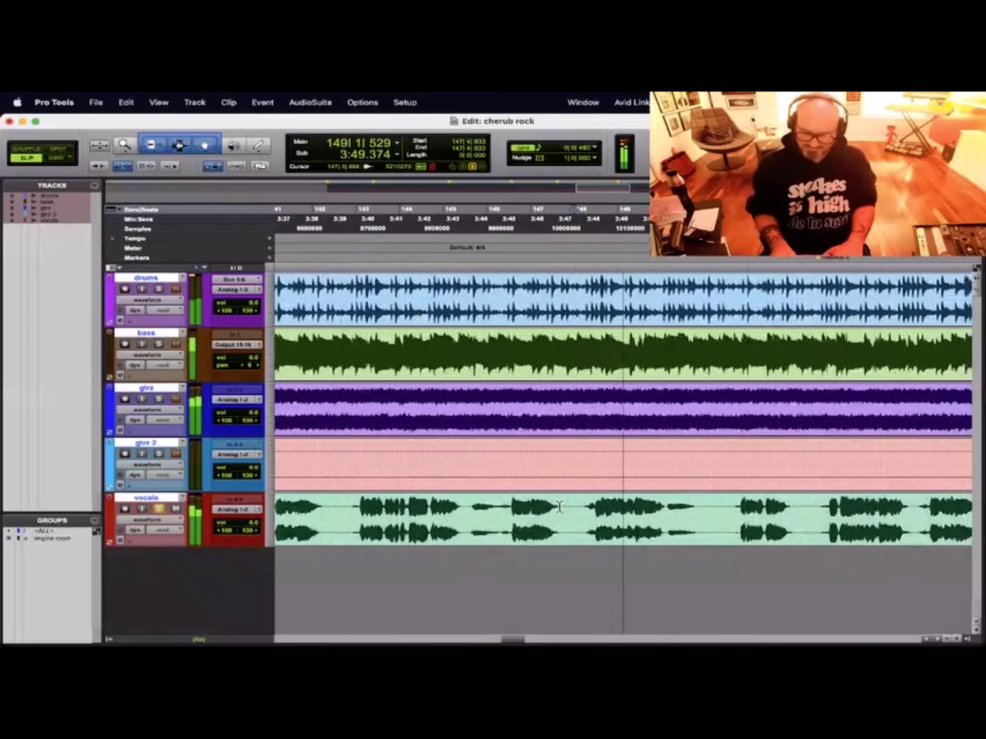
key("super+bracketright")
key("super+bracketright")
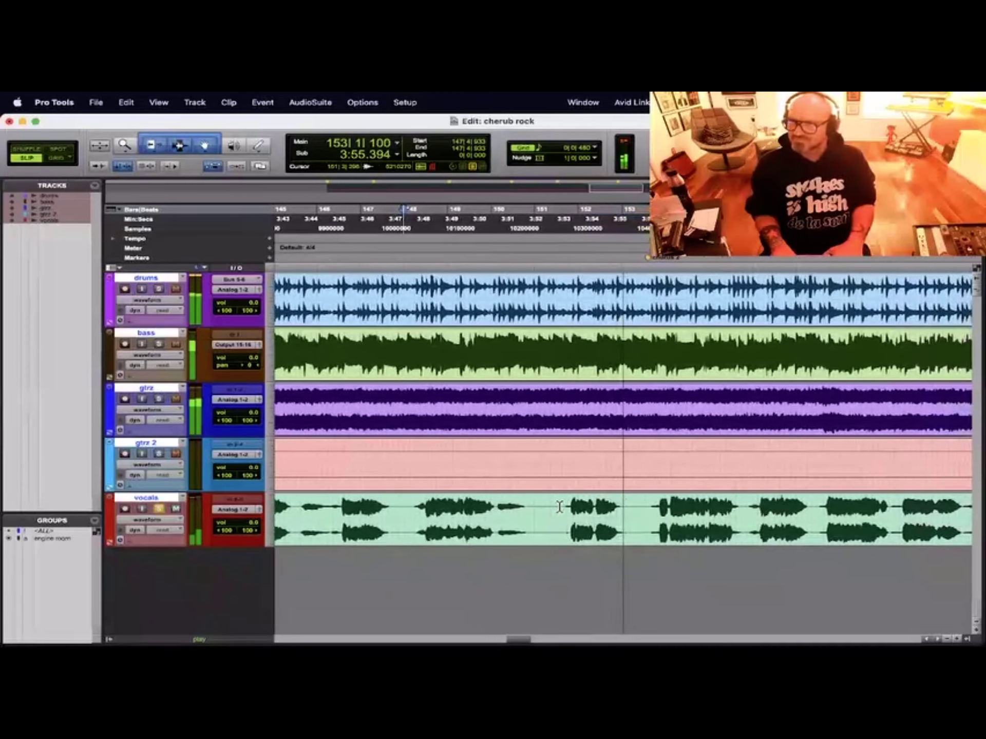
key("super+bracketleft")
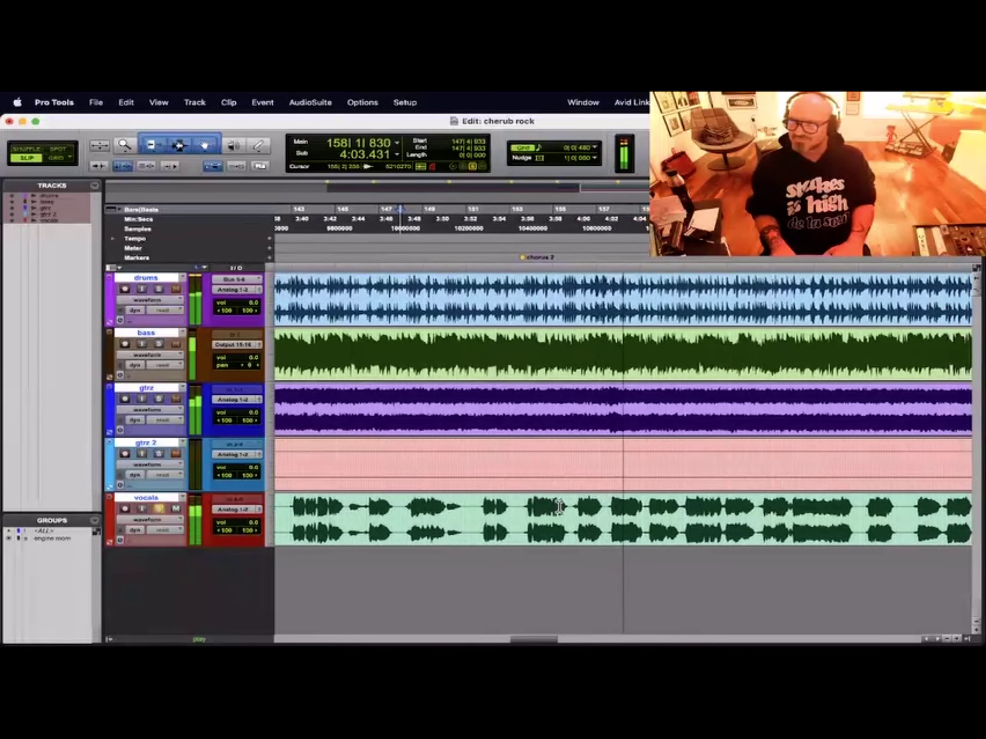
key("space")
- Audition the chorus 2 vocals from 157|2|847 to about bar 164, and return the edit cursor to the chorus start at 153|3|505
left_click(582, 505)
left_click(588, 505)
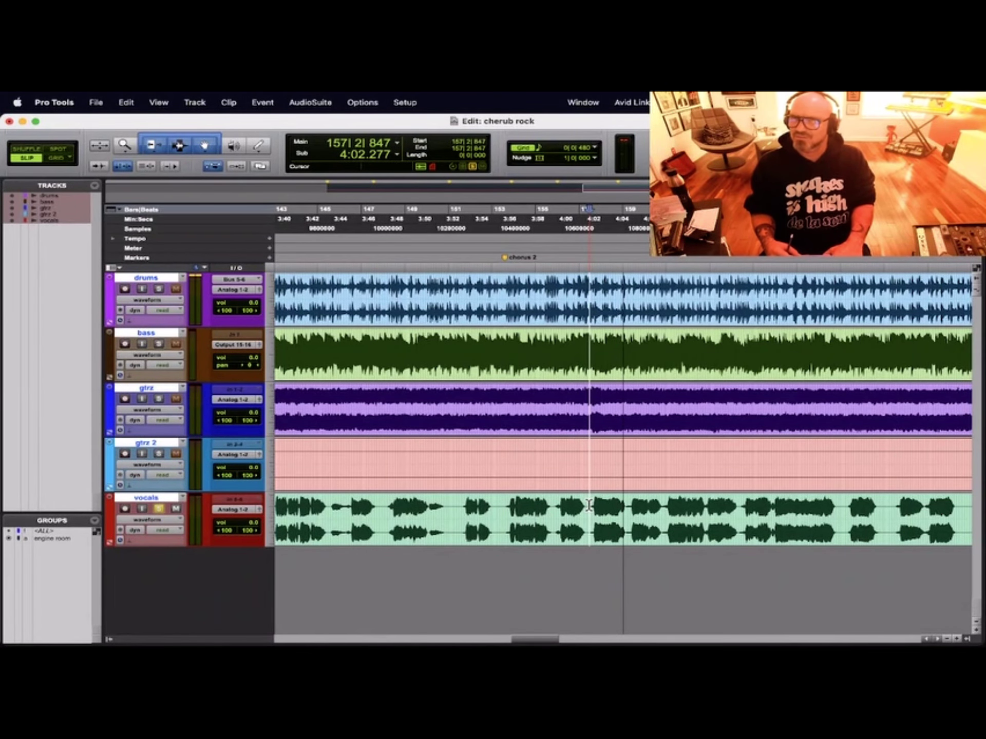
key("space")
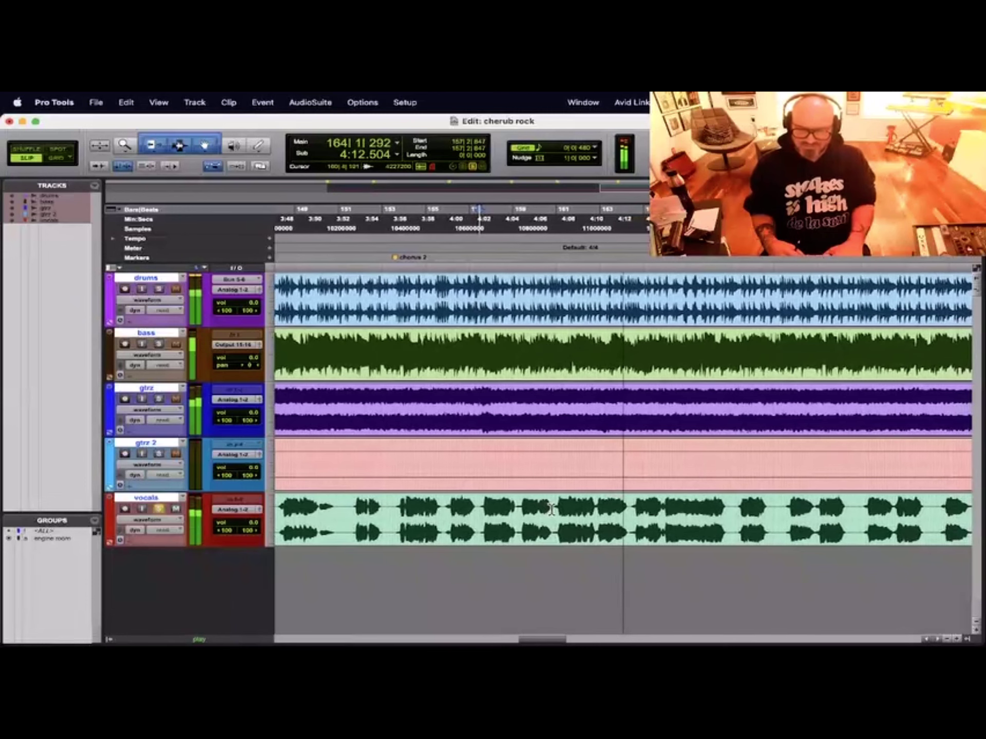
key("space")
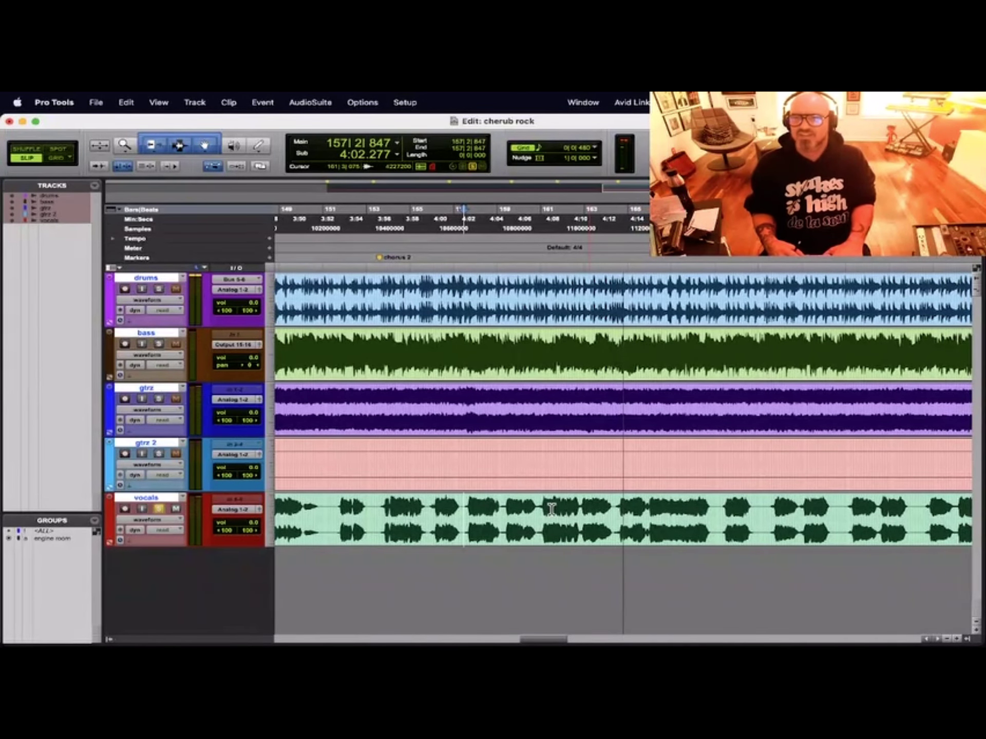
left_click(379, 512)
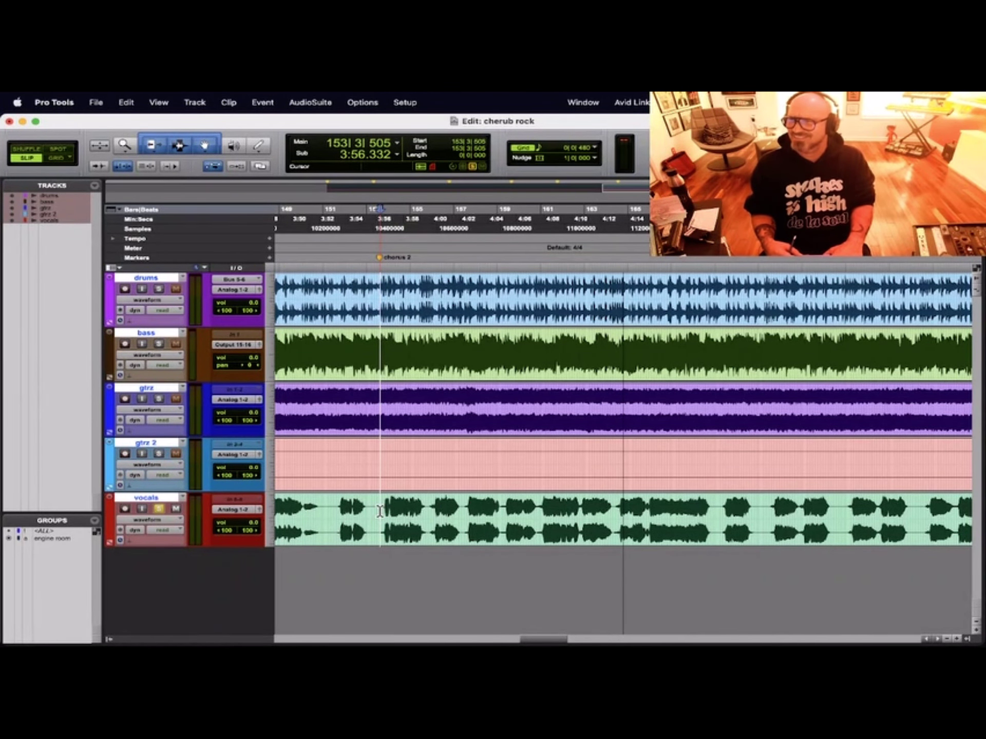
- Audition the chorus 2 vocals from 153|3|505 to past bar 162, and again from 160|4|652 to about bar 168
key("space")
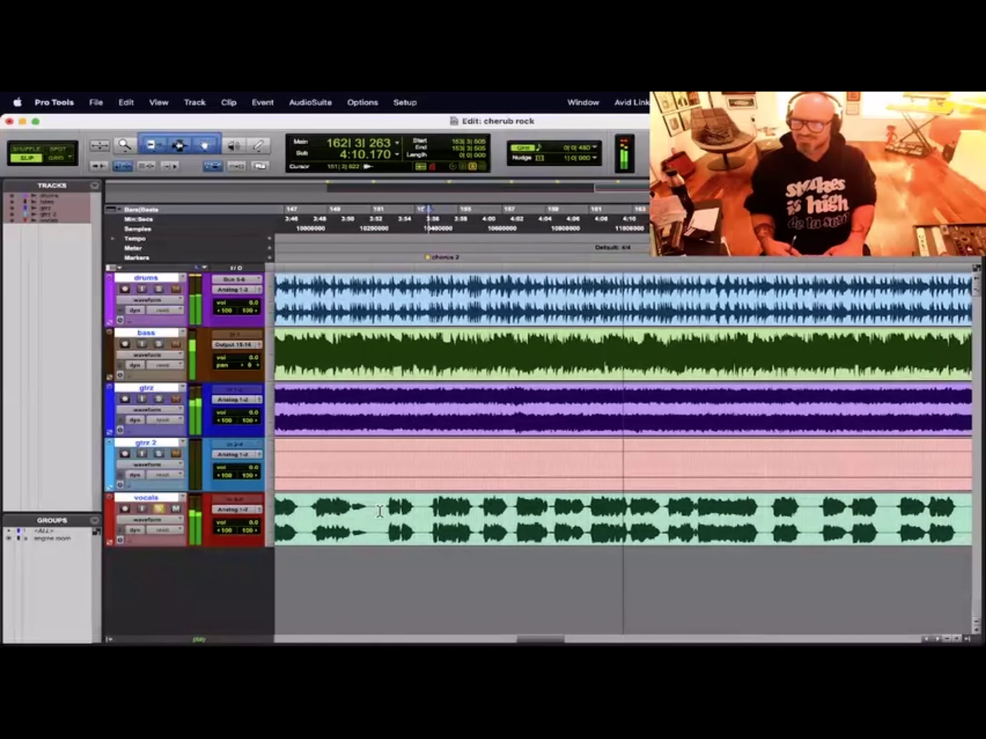
key("space")
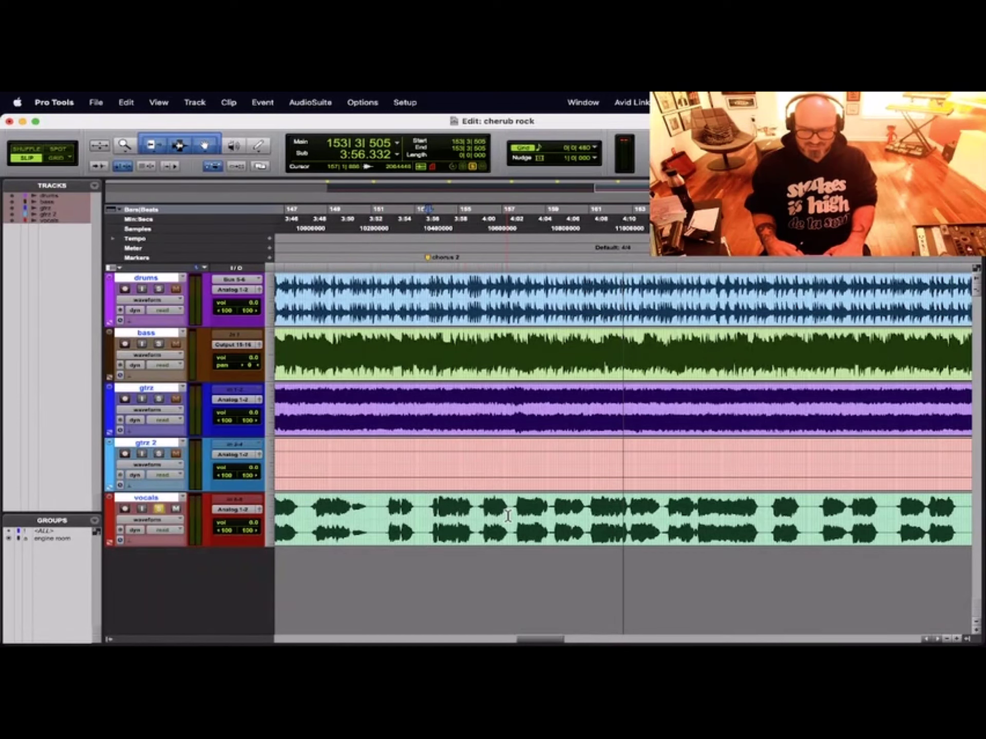
left_click(587, 510)
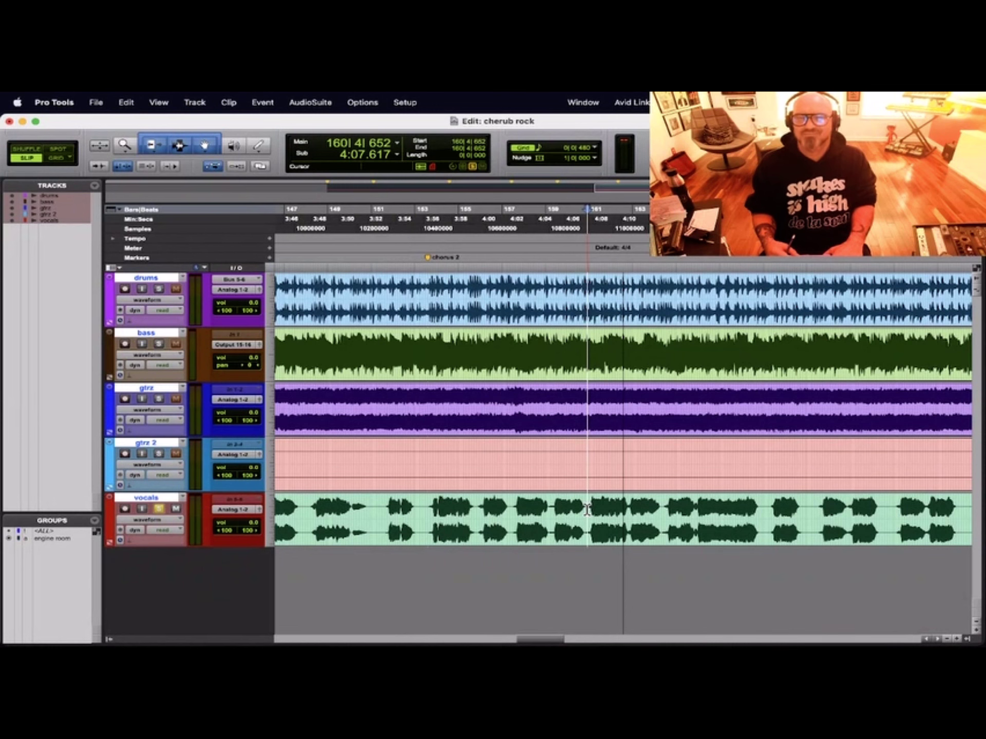
key("space")
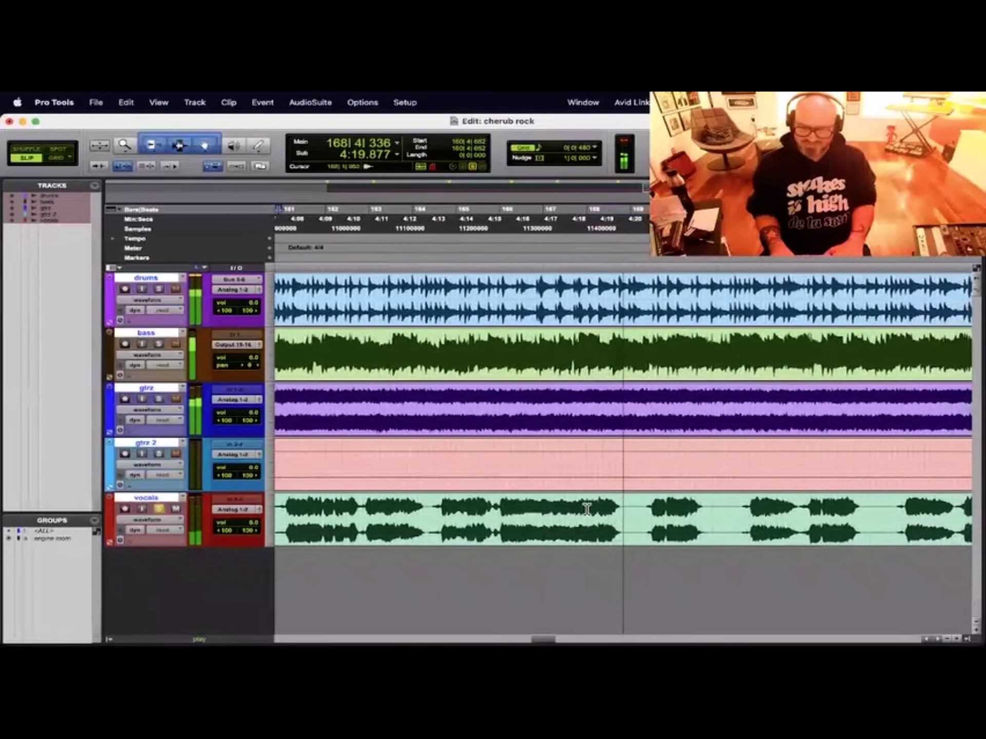
key("space")
- Replay the end of the vocal phrase from 167|3|184 to about bar 168
left_click(558, 508)
key("space")
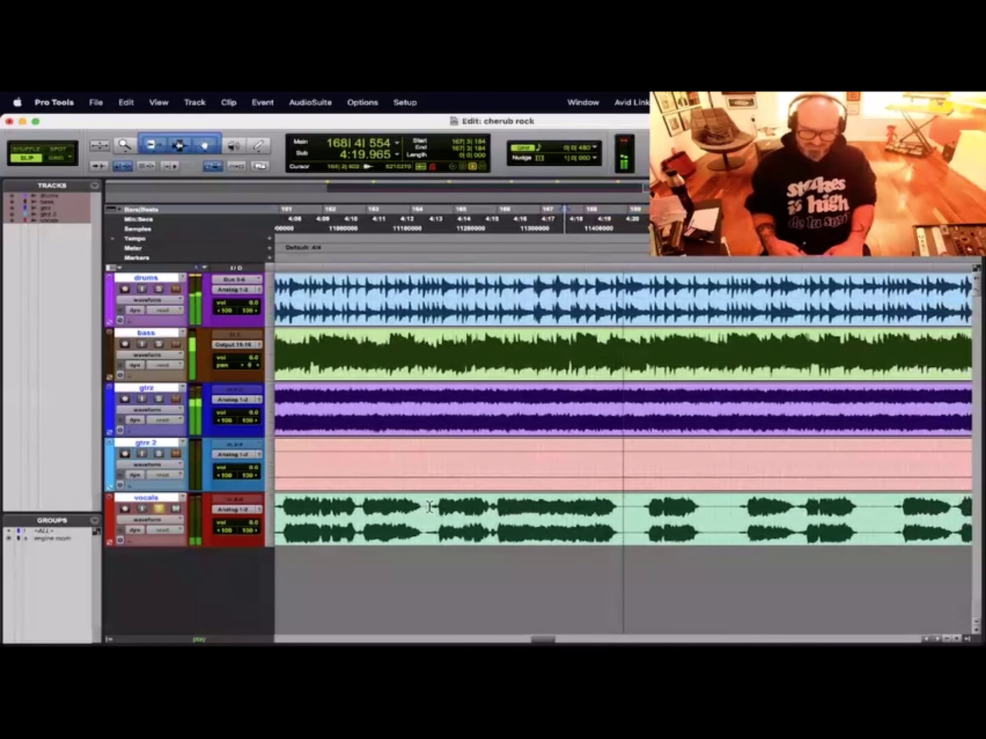
key("space")
- Listen to the chorus 2 vocals again from 164|2|917, and stop playback at about bar 171
left_click(430, 507)
key("space")
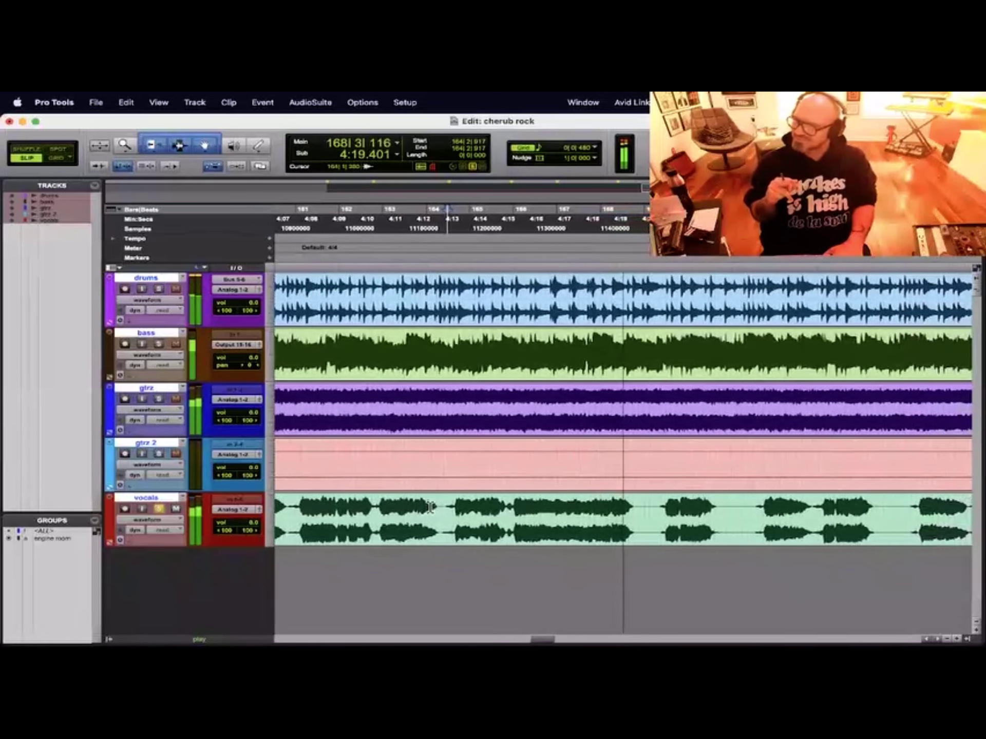
key("super+bracketleft")
key("super+bracketleft")
key("super+bracketleft")
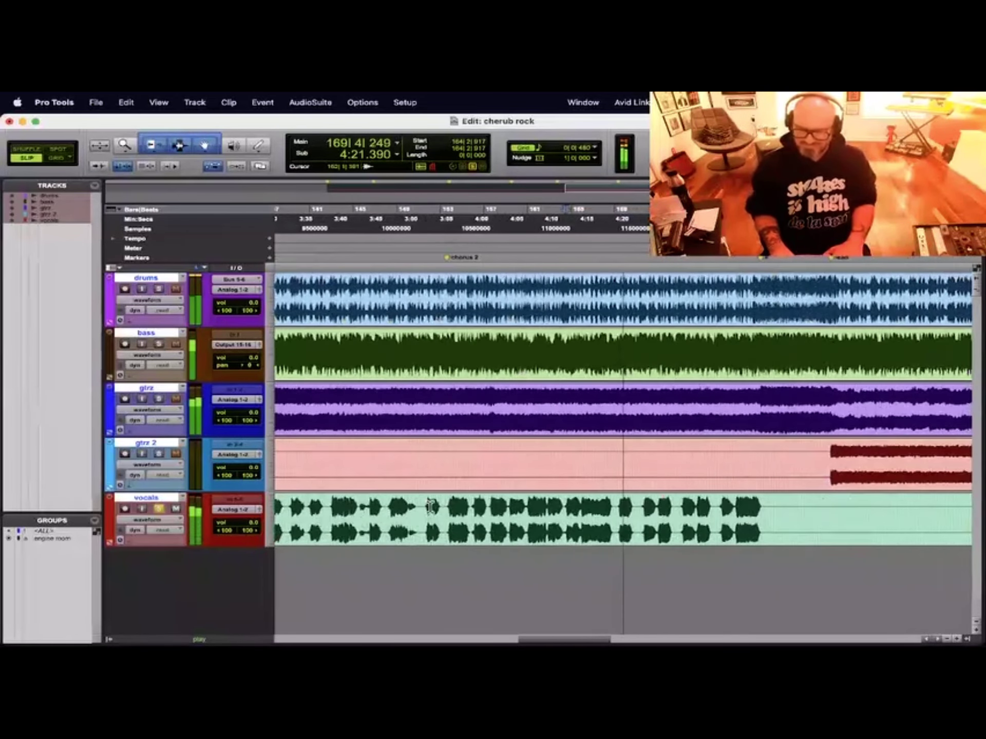
key("super+bracketleft")
key("super+bracketright")
key("super+bracketright")
key("super+bracketright")
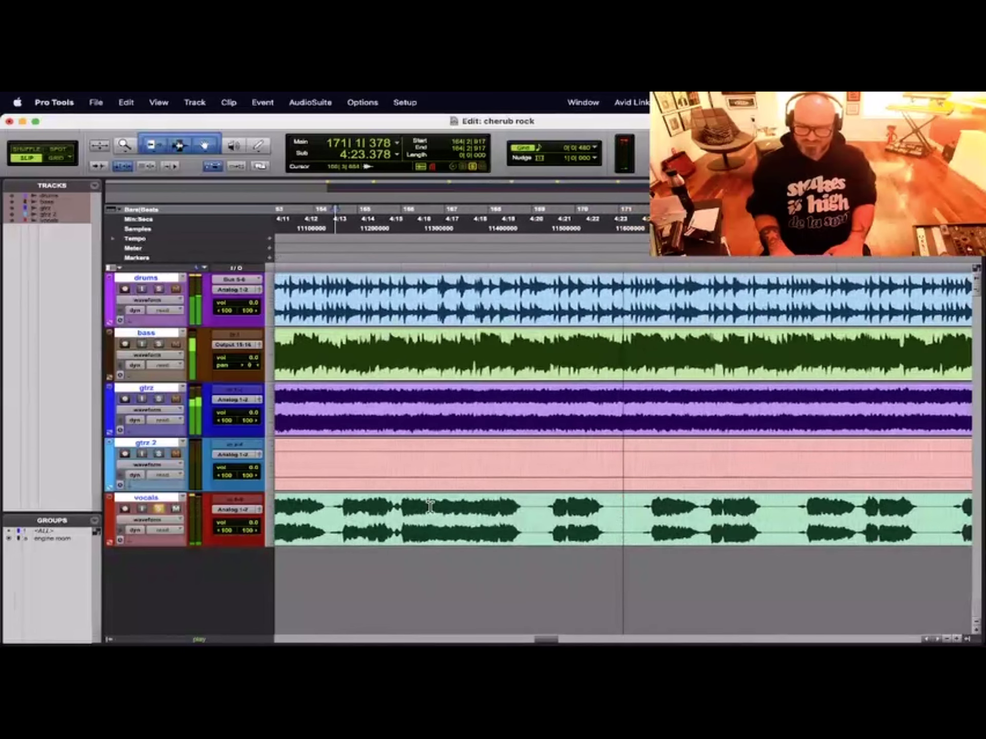
key("space")
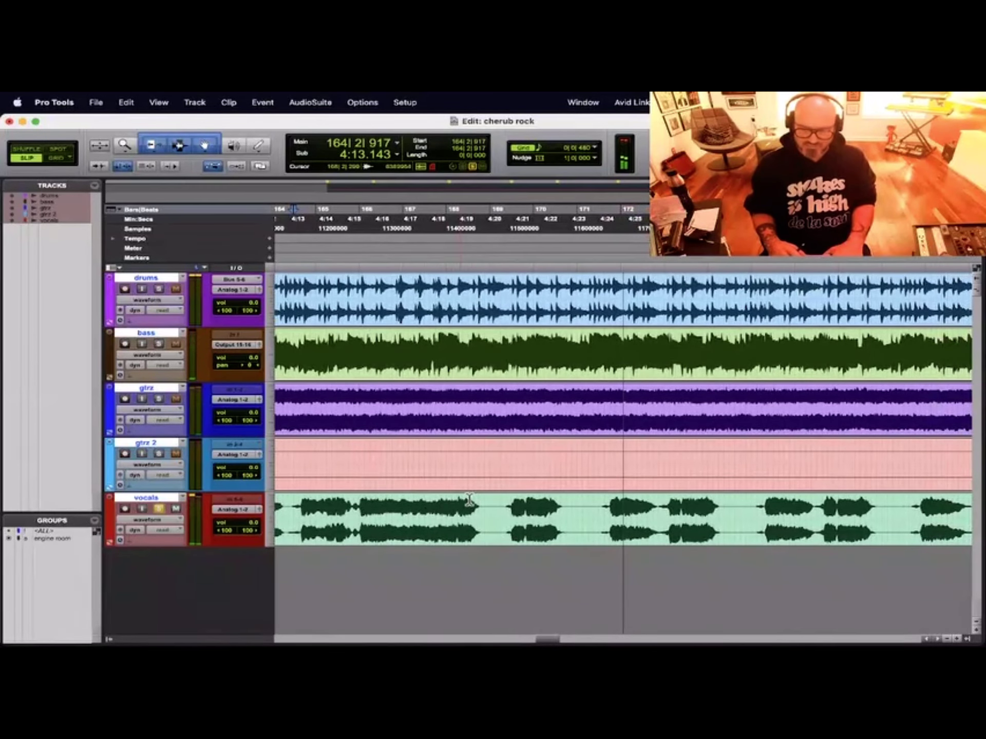
- Audition the remaining chorus 2 vocal phrases from 169|1|241 to past the section's end at about bar 182
left_click(492, 502)
key("space")
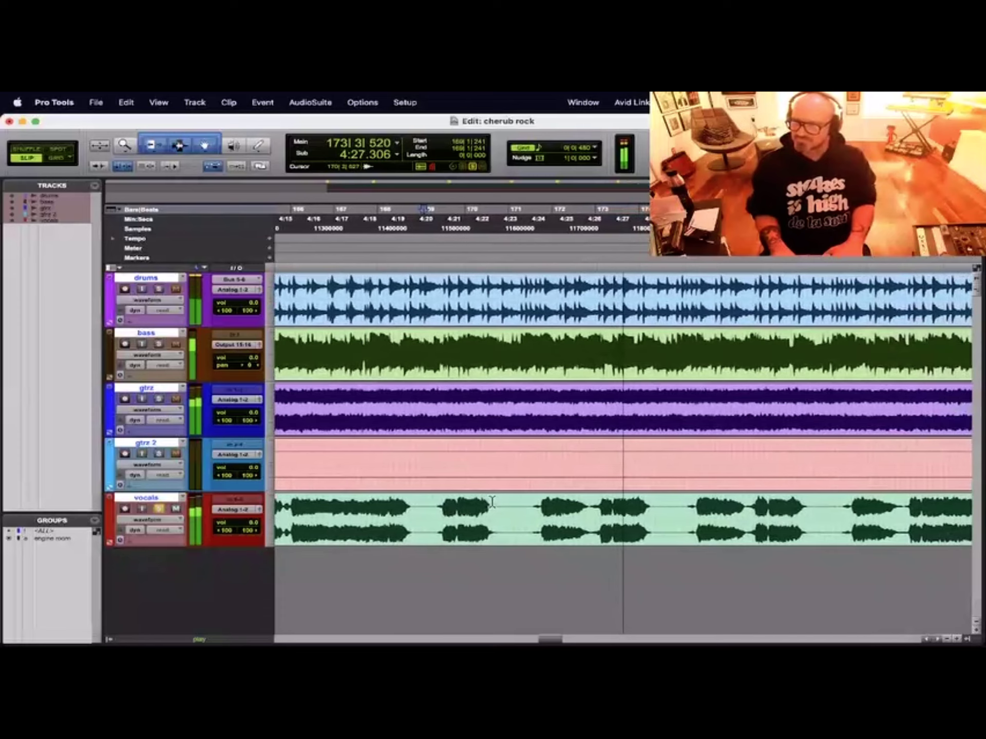
key("r")
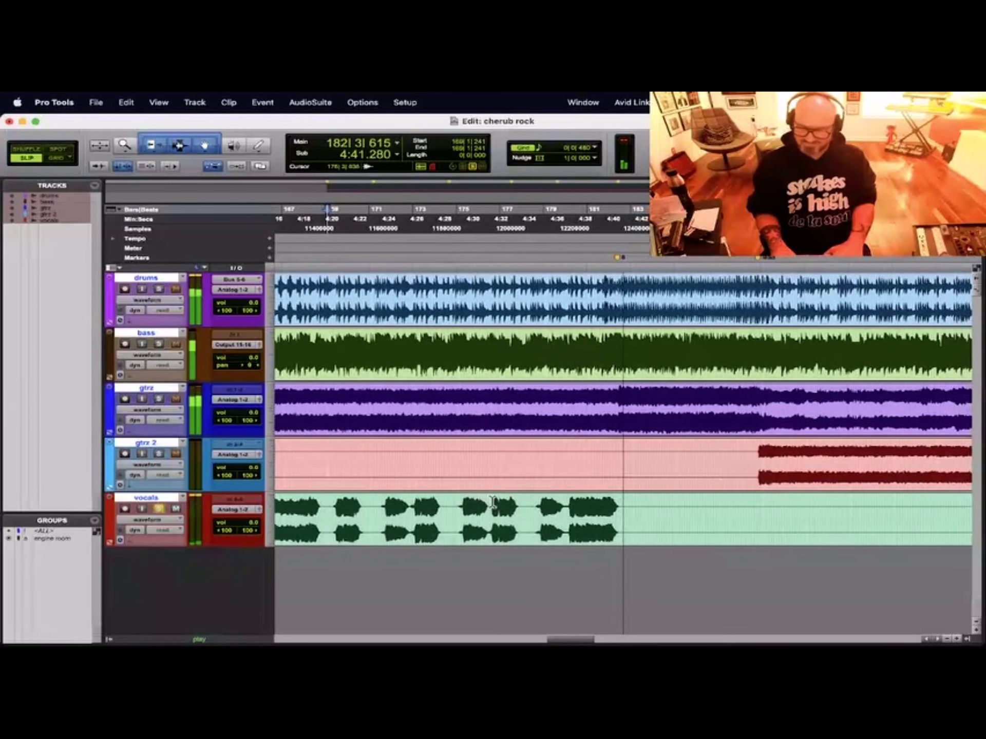
key("super+bracketleft")
key("space")
- Replay the last chorus 2 vocal phrase from 179|4|480, and stop playback at about bar 183
left_click(587, 507)
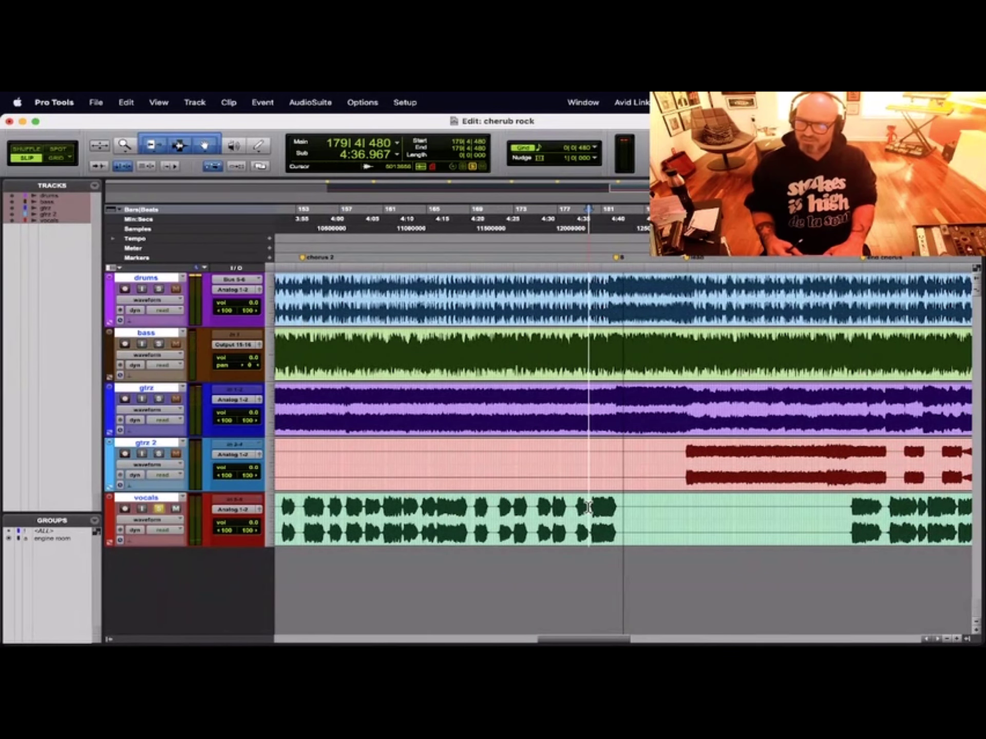
key("space")
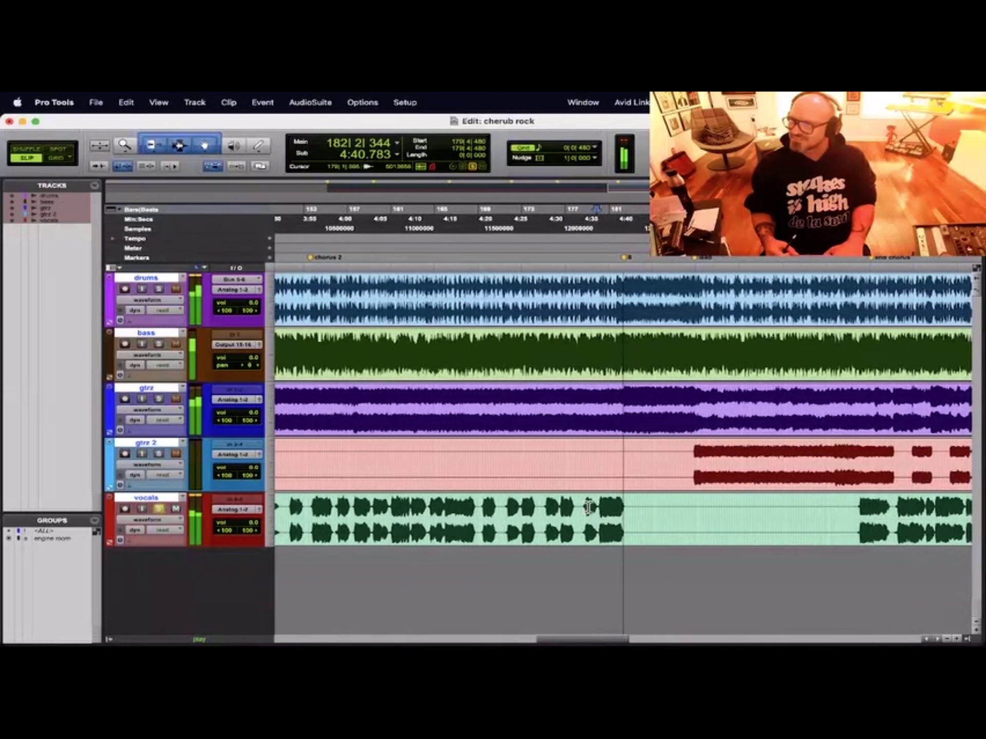
key("super+bracketleft")
key("super+bracketleft")
key("super+bracketleft")
key("super+bracketleft")
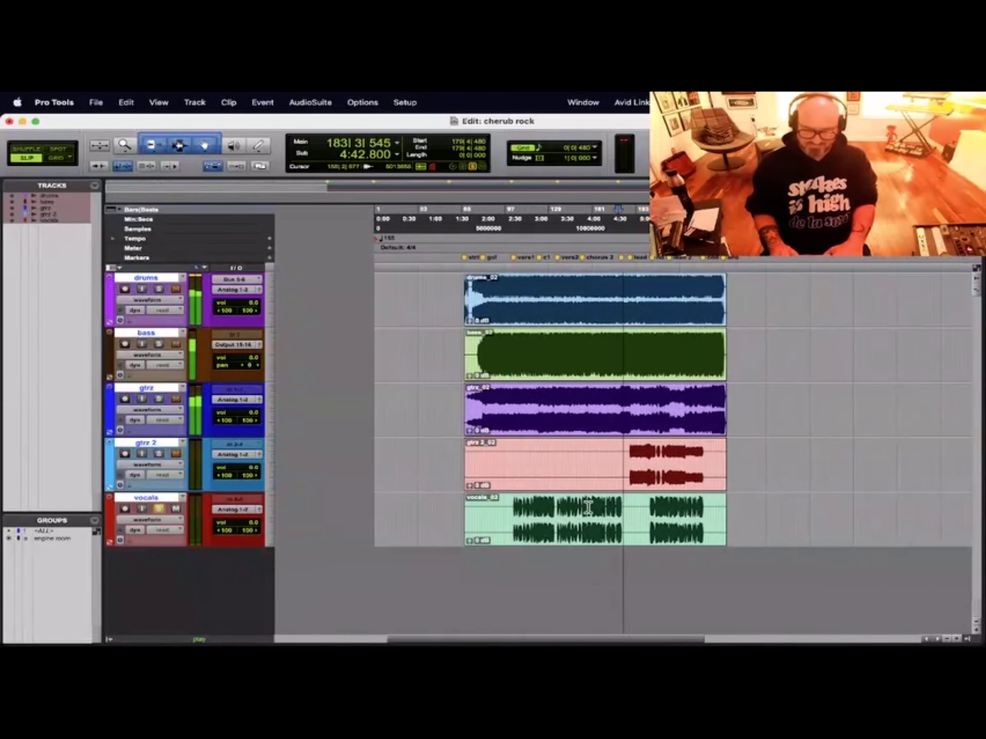
key("space")
- Solo the bass together with the vocals, and play from just before the bass entrance at 77|1|003 into verse 1
left_click(450, 403)
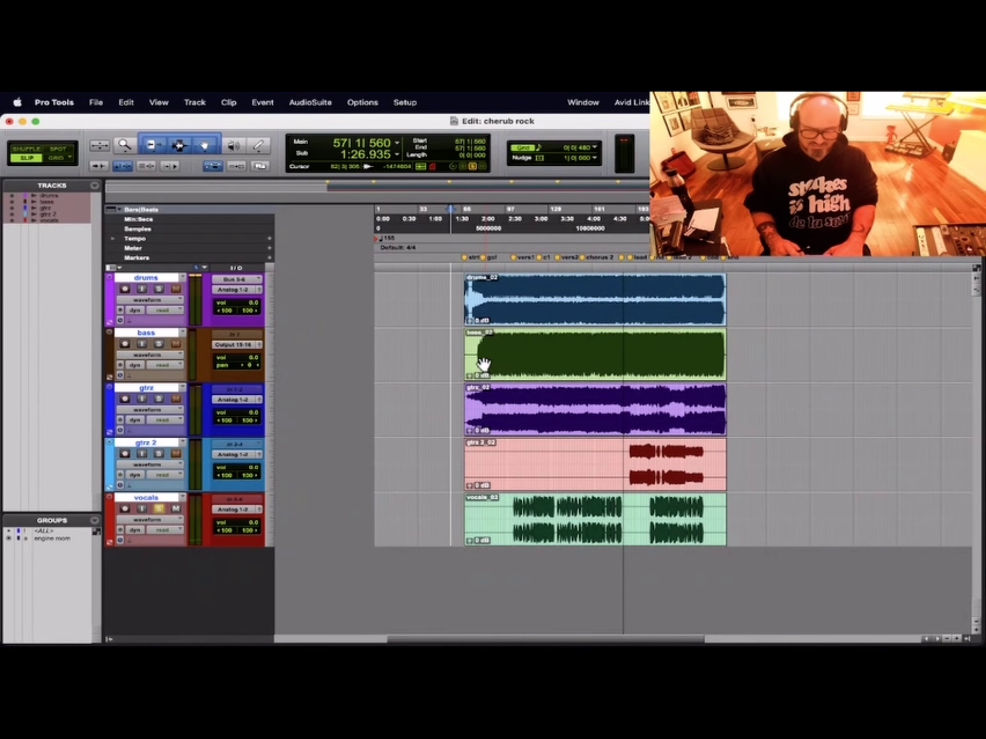
key("super+bracketright")
key("super+bracketright")
key("super+bracketright")
key("super+bracketright")
key("super+bracketright")
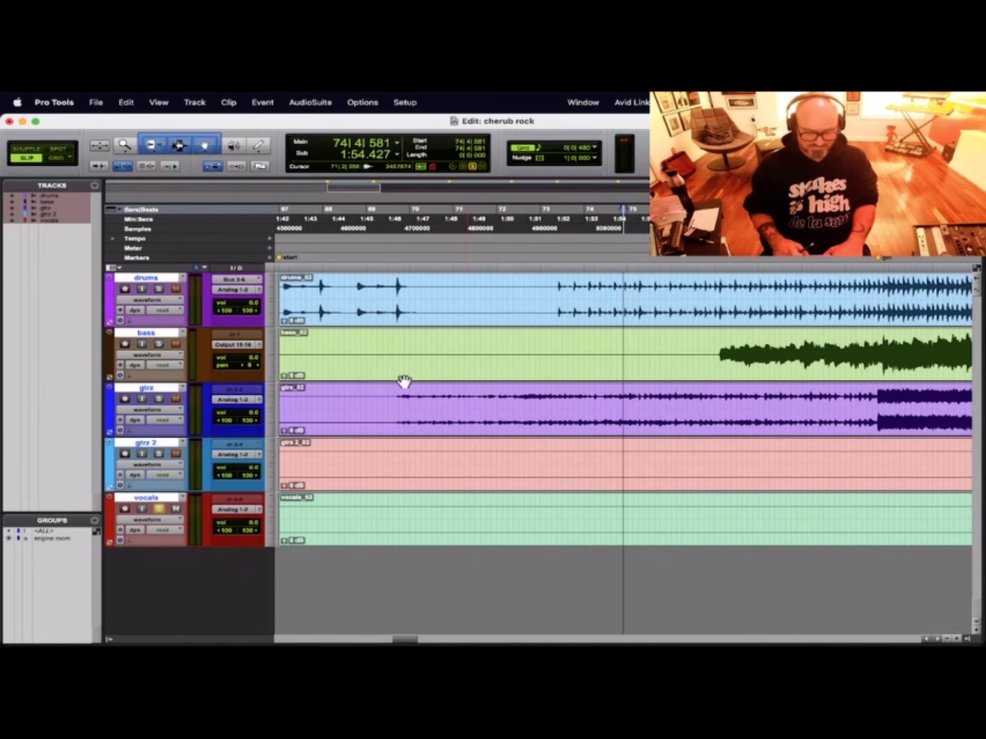
left_click(714, 348)
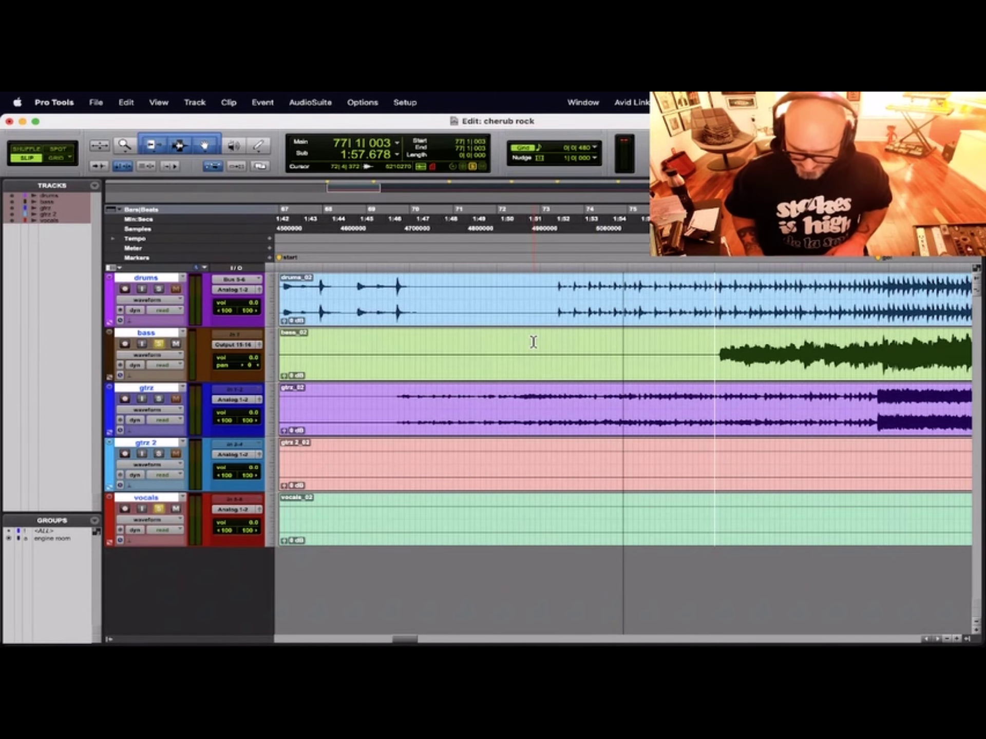
key("space")
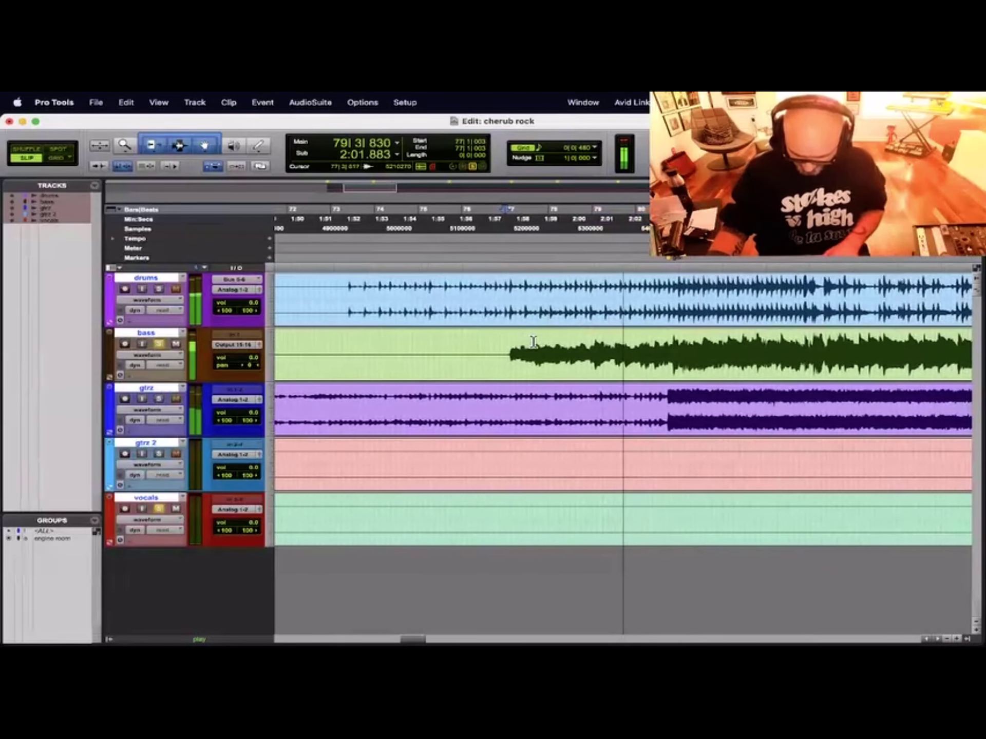
key("super+bracketleft")
key("super+bracketleft")
key("super+bracketleft")
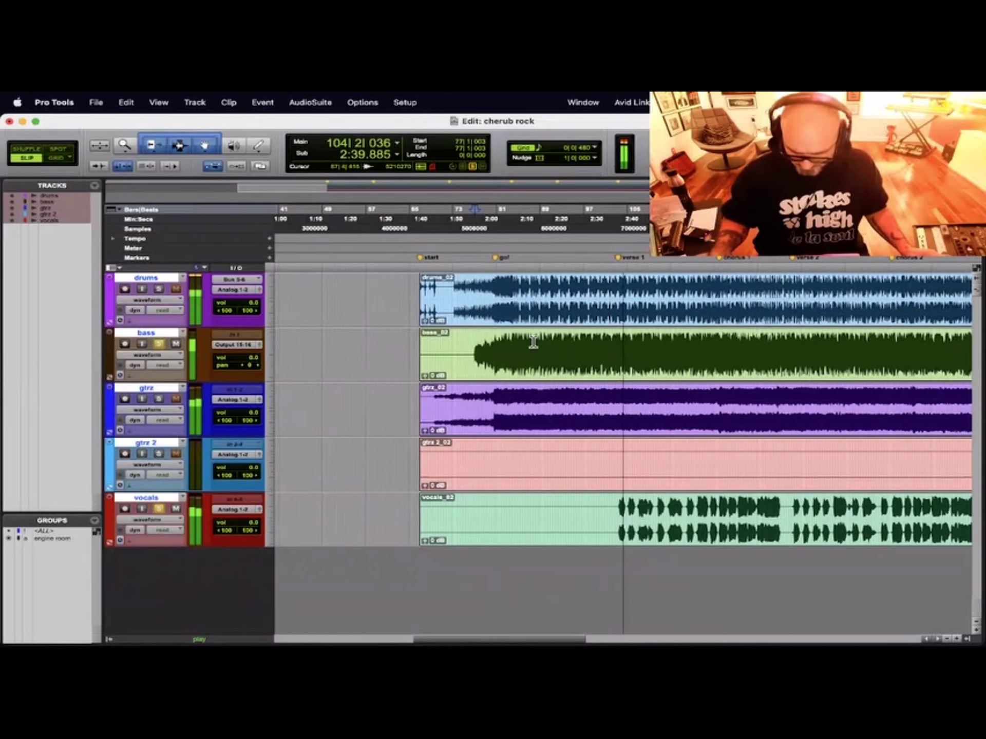
- Lower the vocals track's volume to -4.1 dB, and keep listening to it with the bass through chorus 1 into verse 2
key("super+equal")
left_click_drag(162, 434, 166, 444)
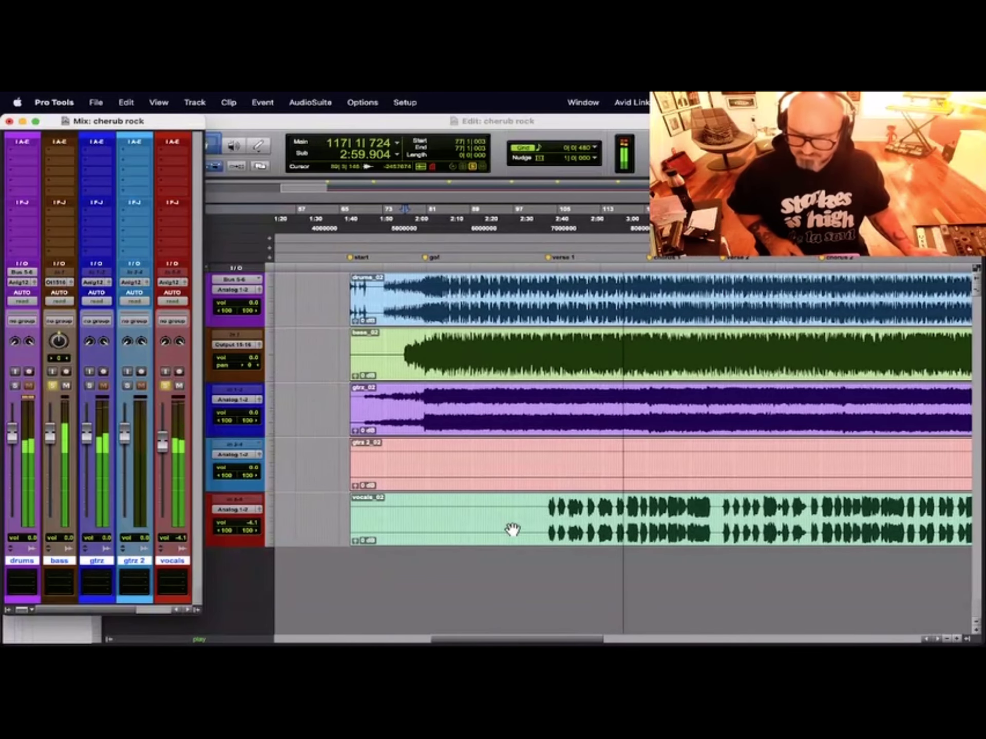
left_click(726, 337)
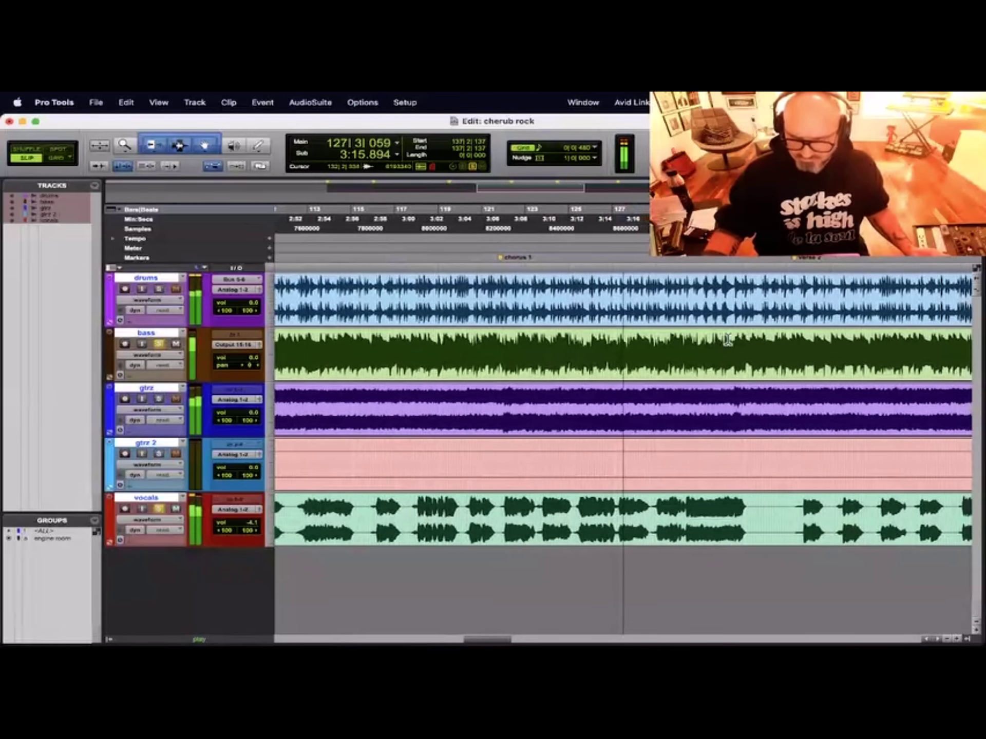
key("super+bracketleft")
key("super+bracketleft")
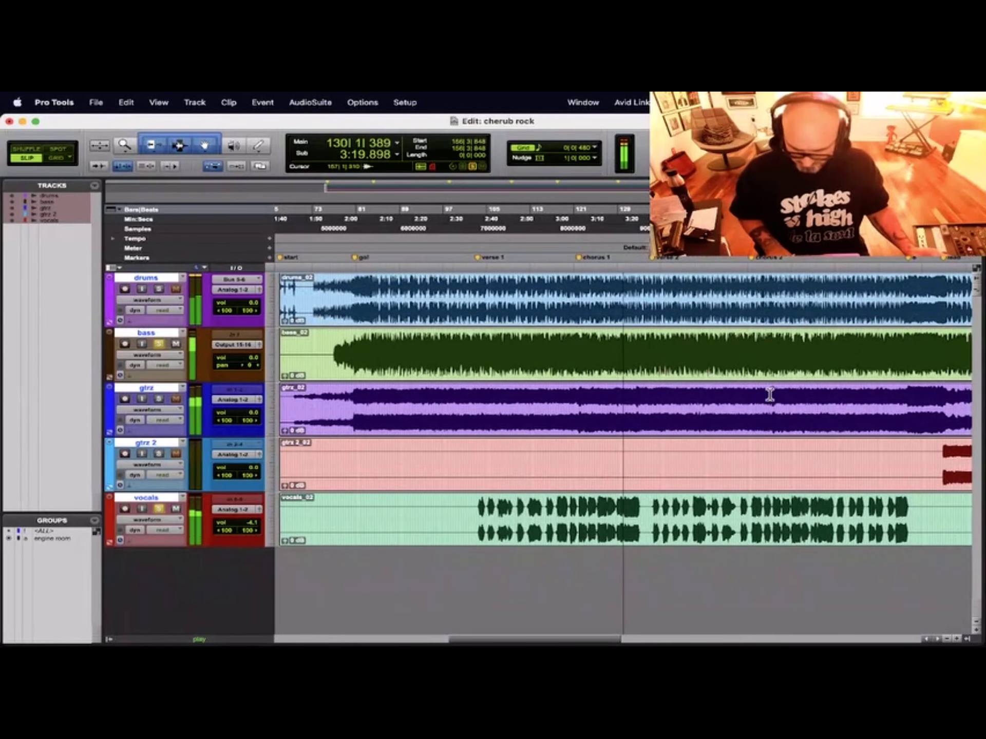
key("super+bracketright")
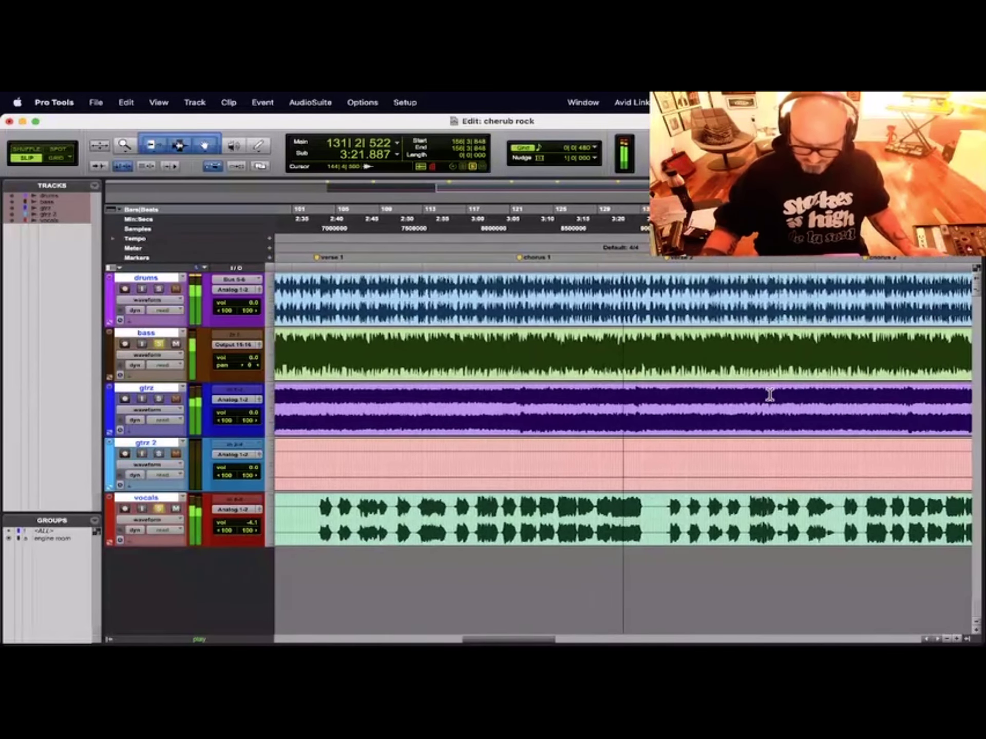
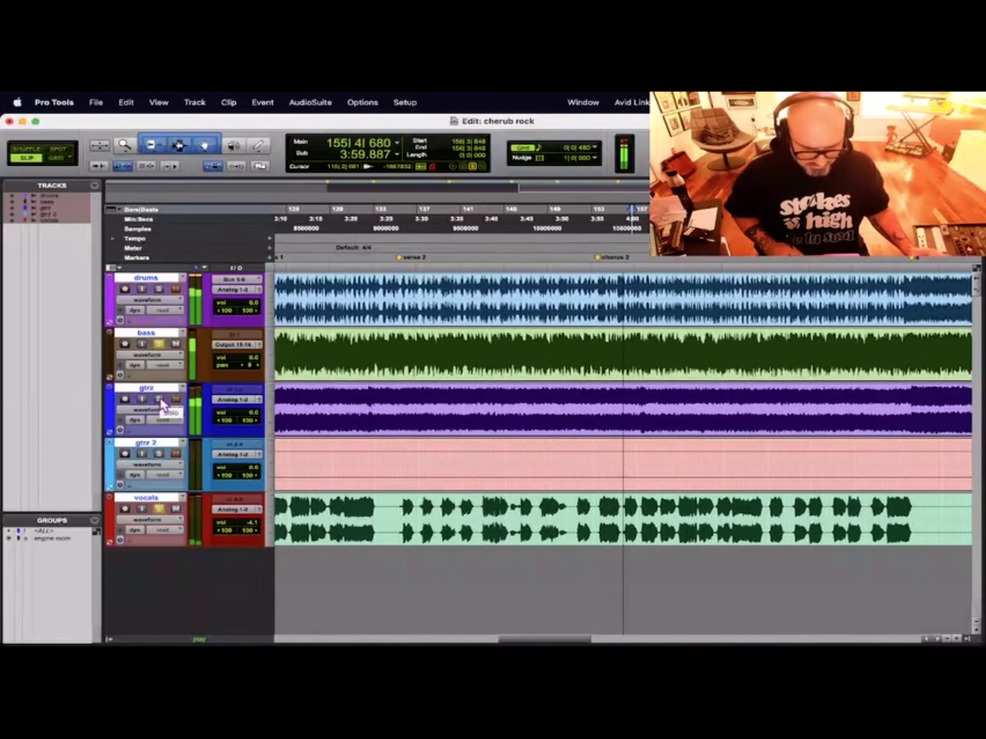
- Add the gtrz track to the solo during playback, and set its volume to -2.3 dB and the vocals to -2.5 dB
left_click(160, 397)
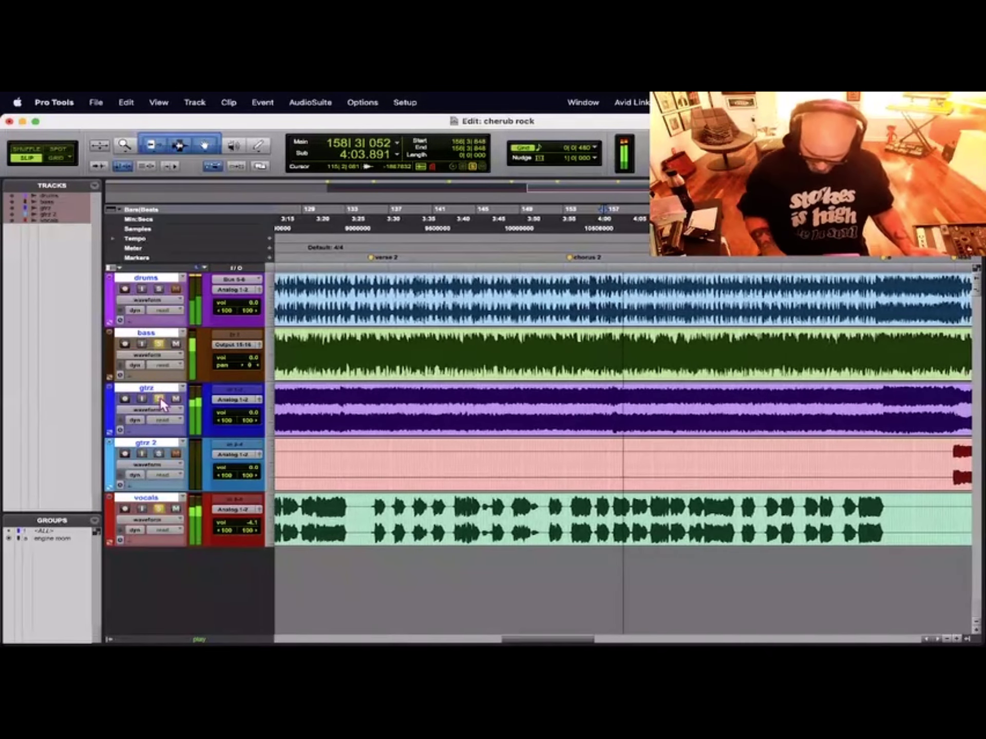
key("super+equal")
left_click_drag(90, 430, 89, 434)
left_click_drag(160, 442, 159, 435)
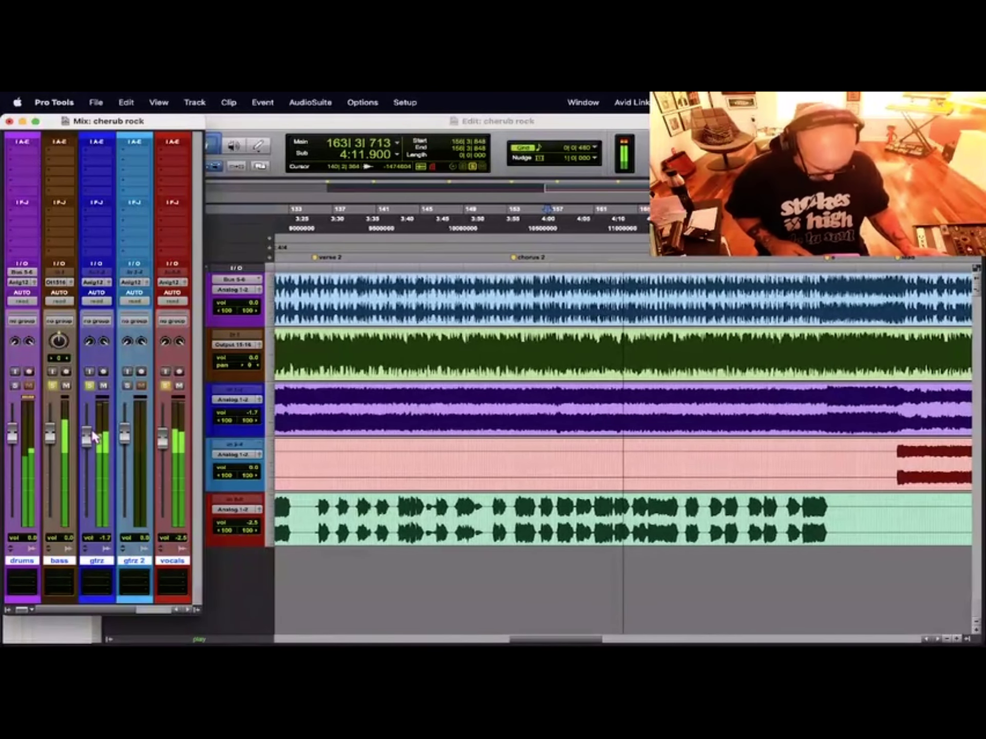
left_click_drag(88, 434, 88, 440)
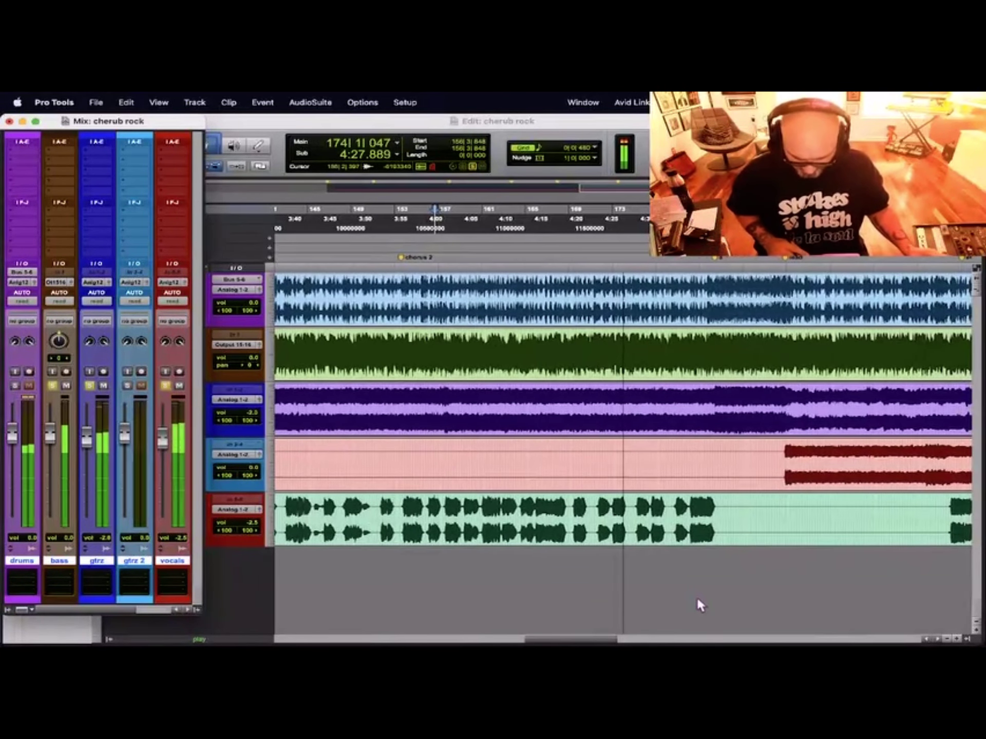
key("super+equal")
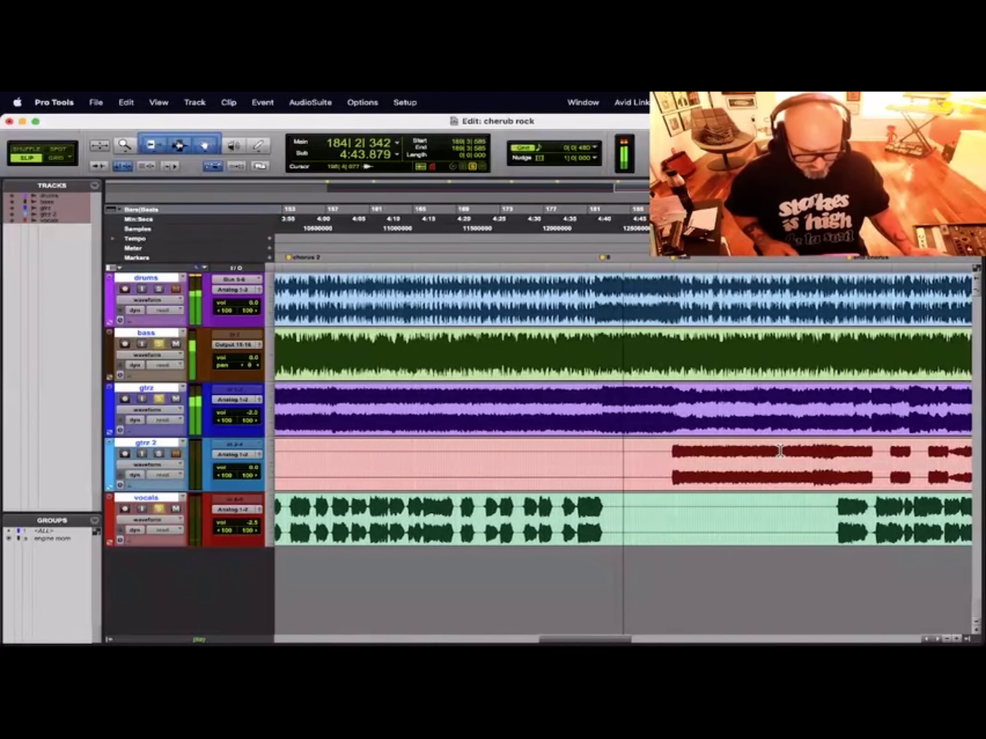
- Add the gtrz 2 track to the solo, move the edit cursor to 217|4|136, and listen on into the end chorus
left_click(159, 453)
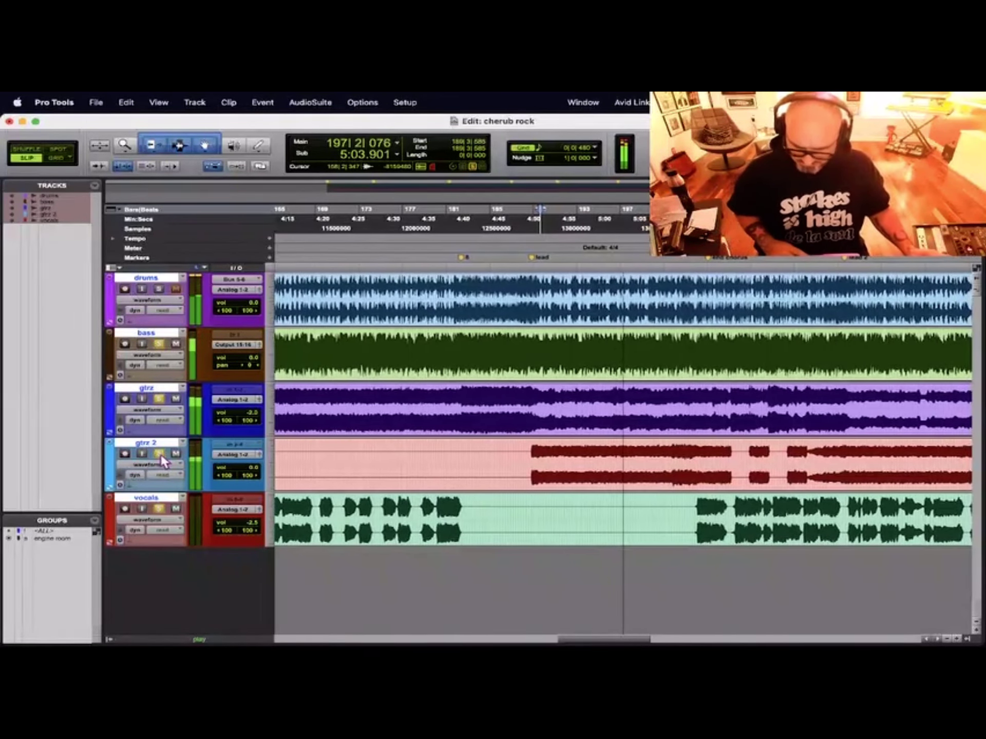
left_click(831, 290)
key("super+bracketright")
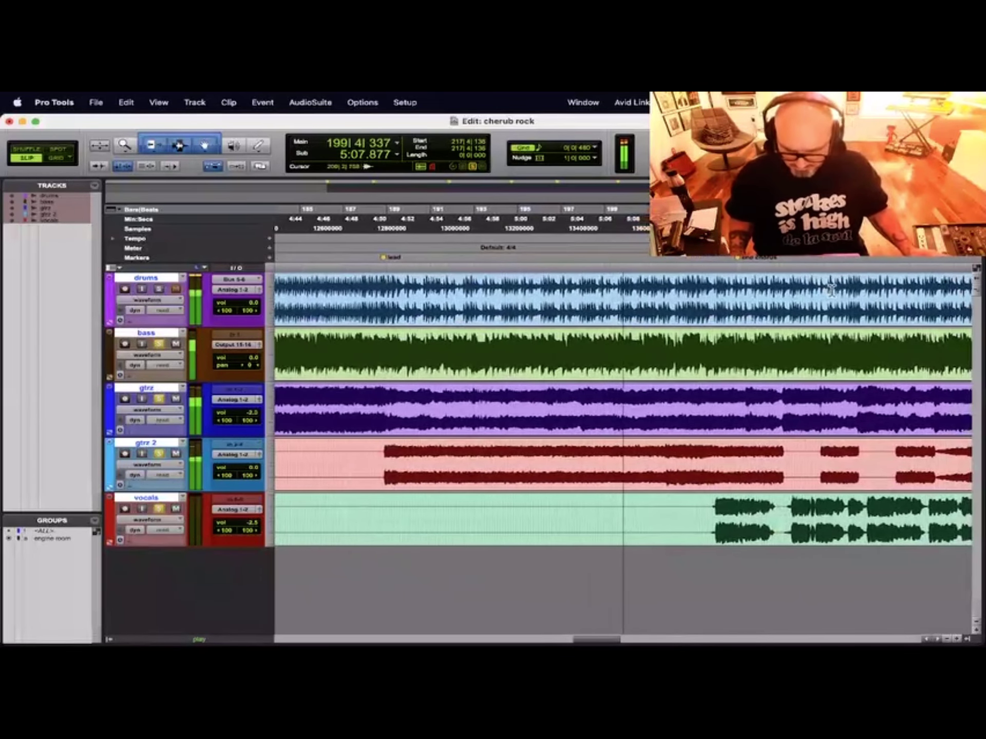
key("super+bracketleft")
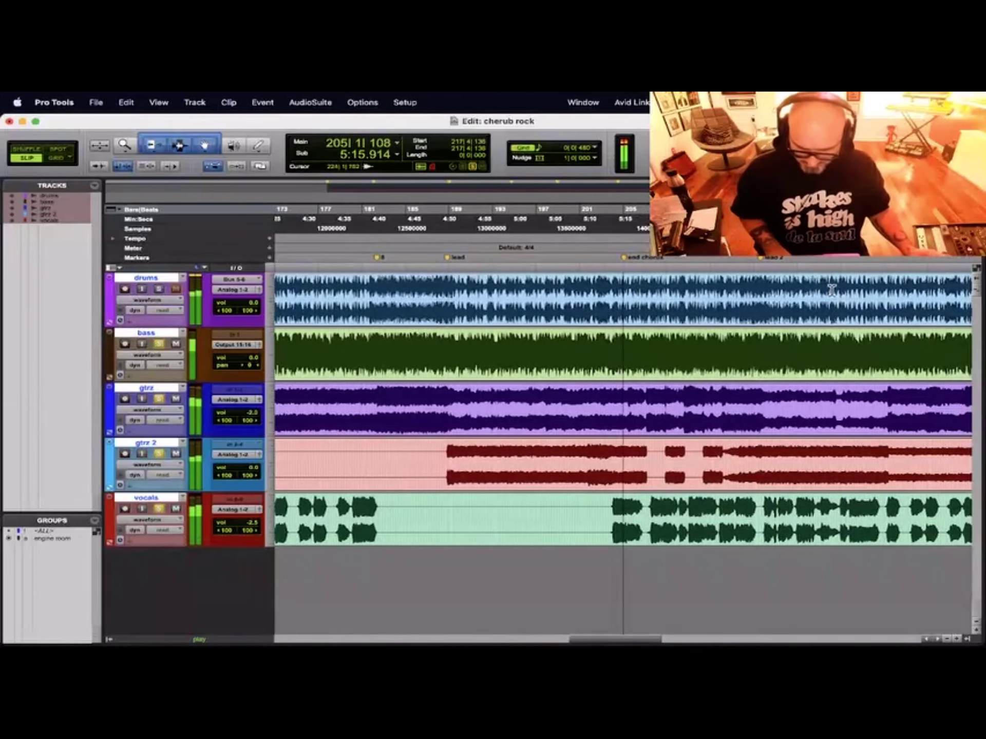
key("super+bracketright")
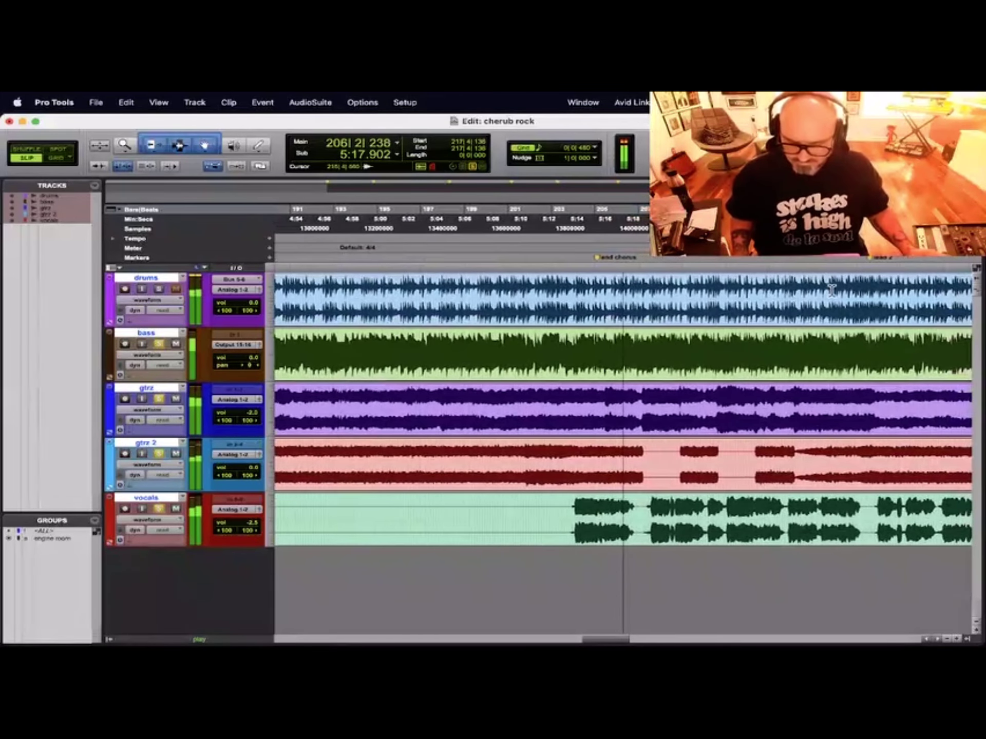